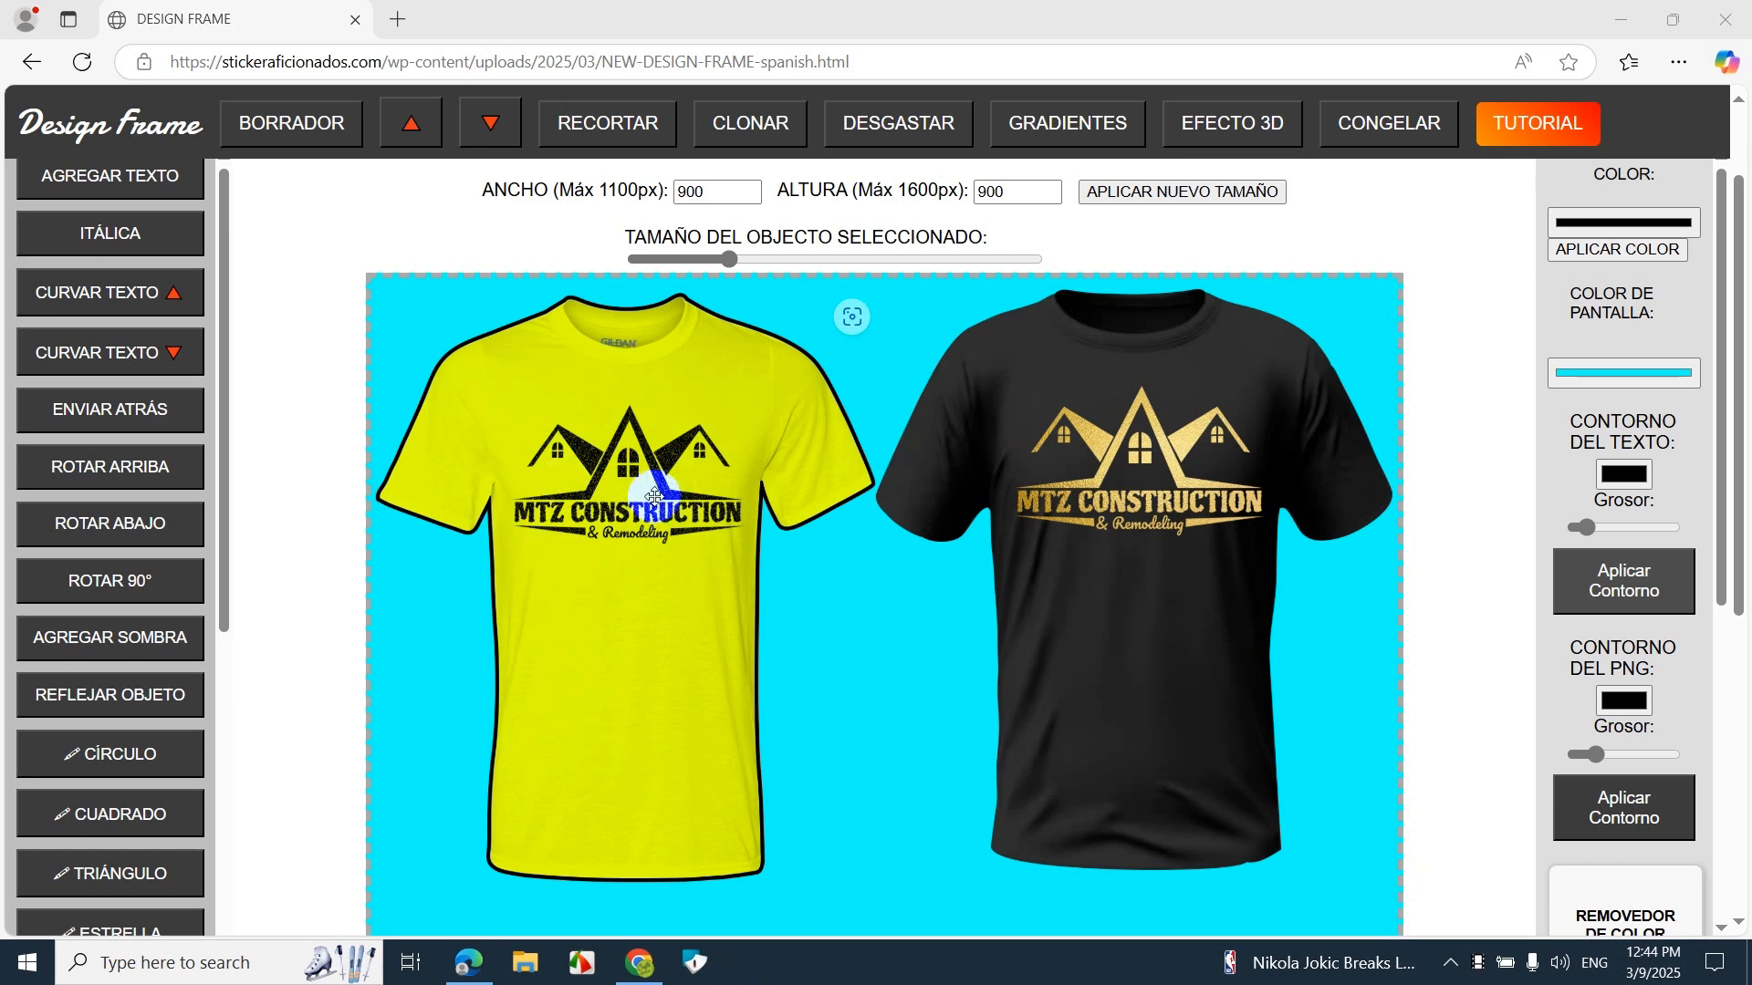
click(634, 474)
click(730, 260)
drag(730, 262, 724, 381)
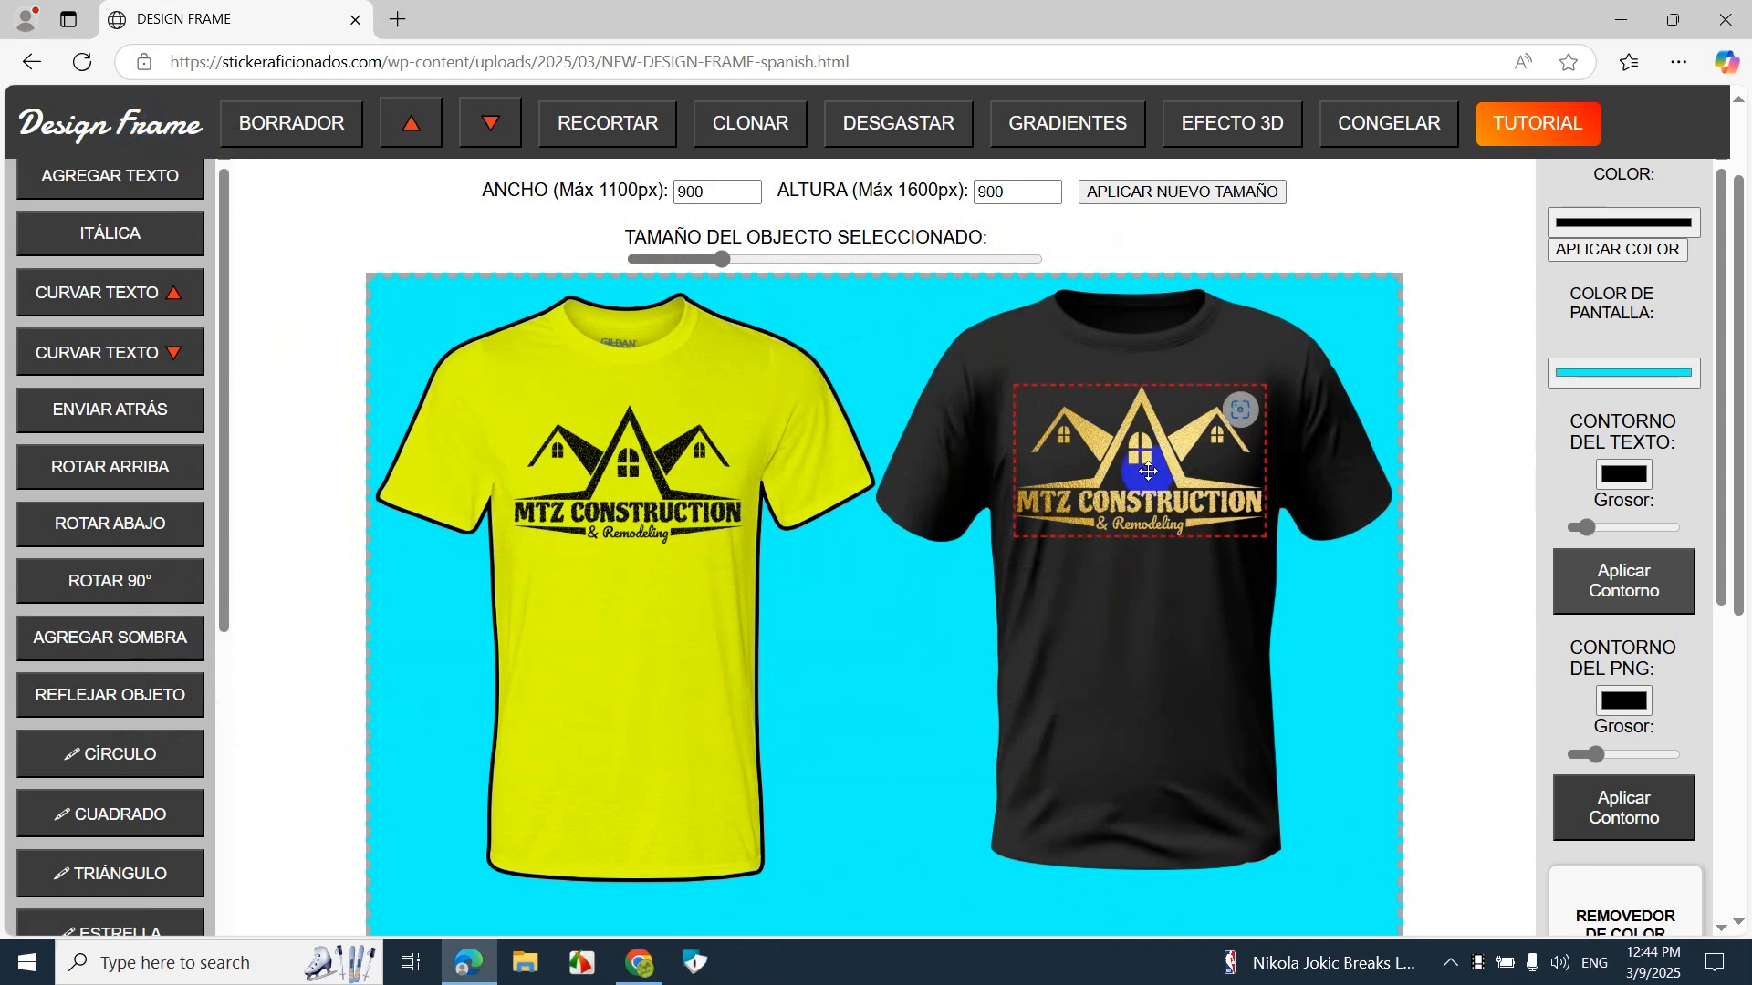
drag(727, 259, 720, 375)
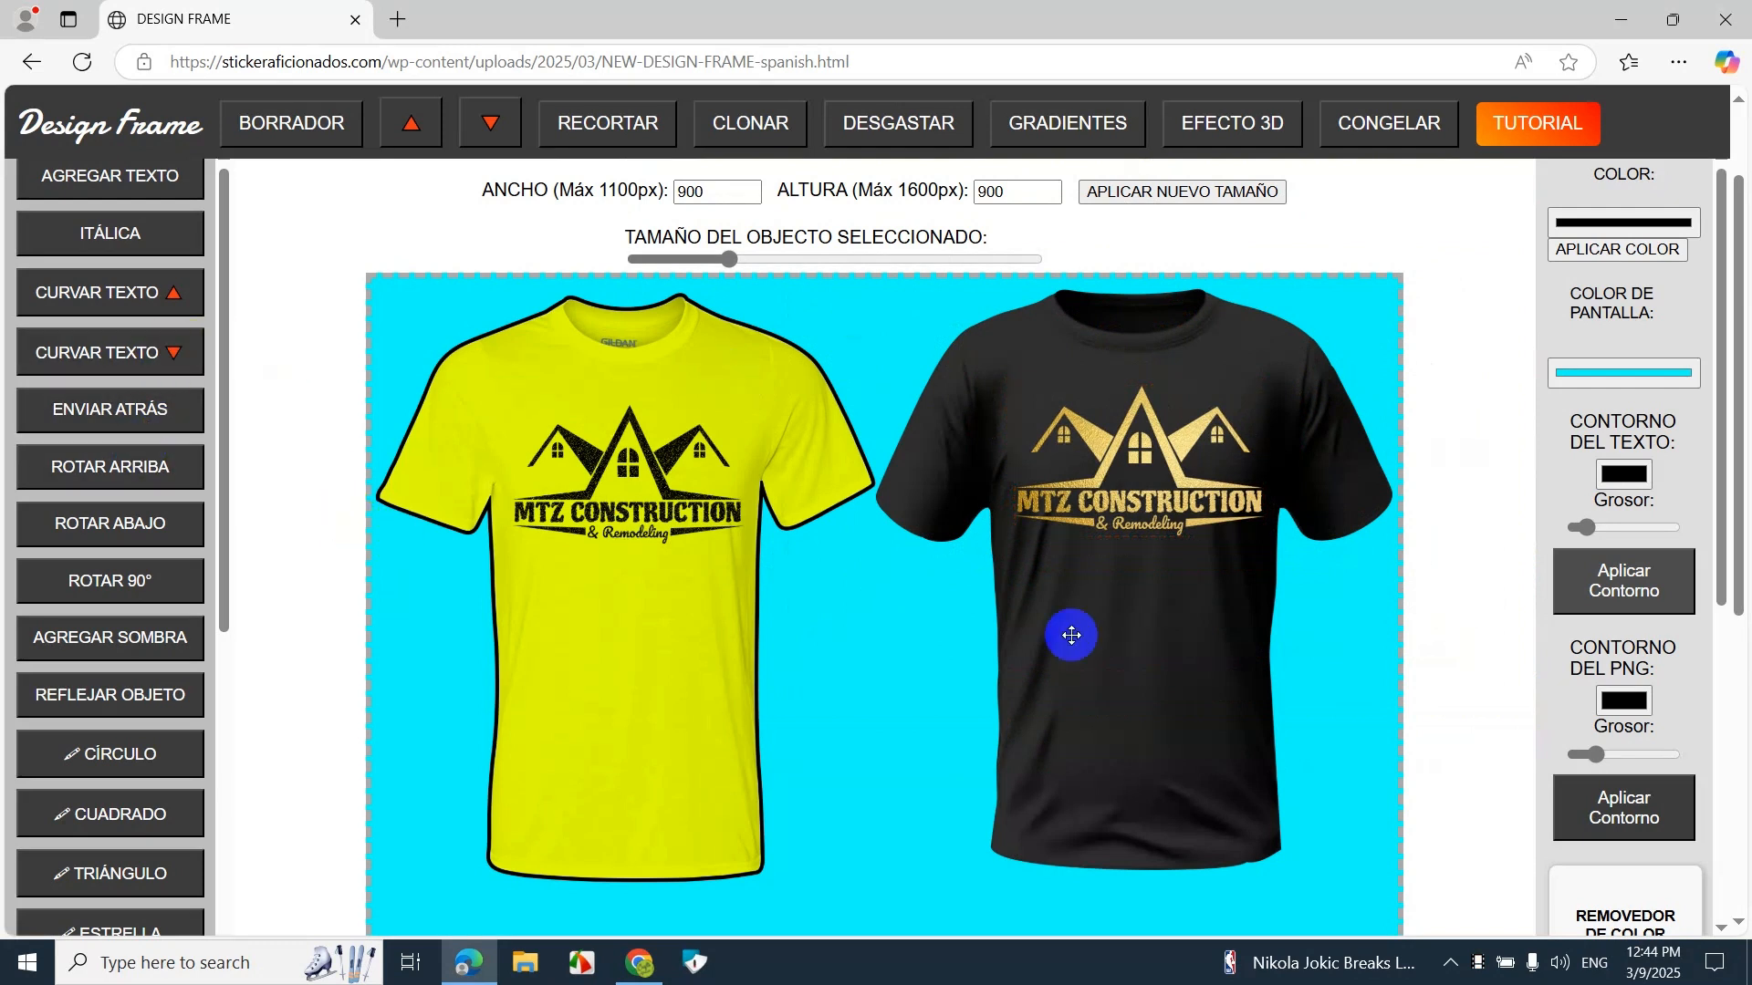
drag(1145, 488, 1146, 478)
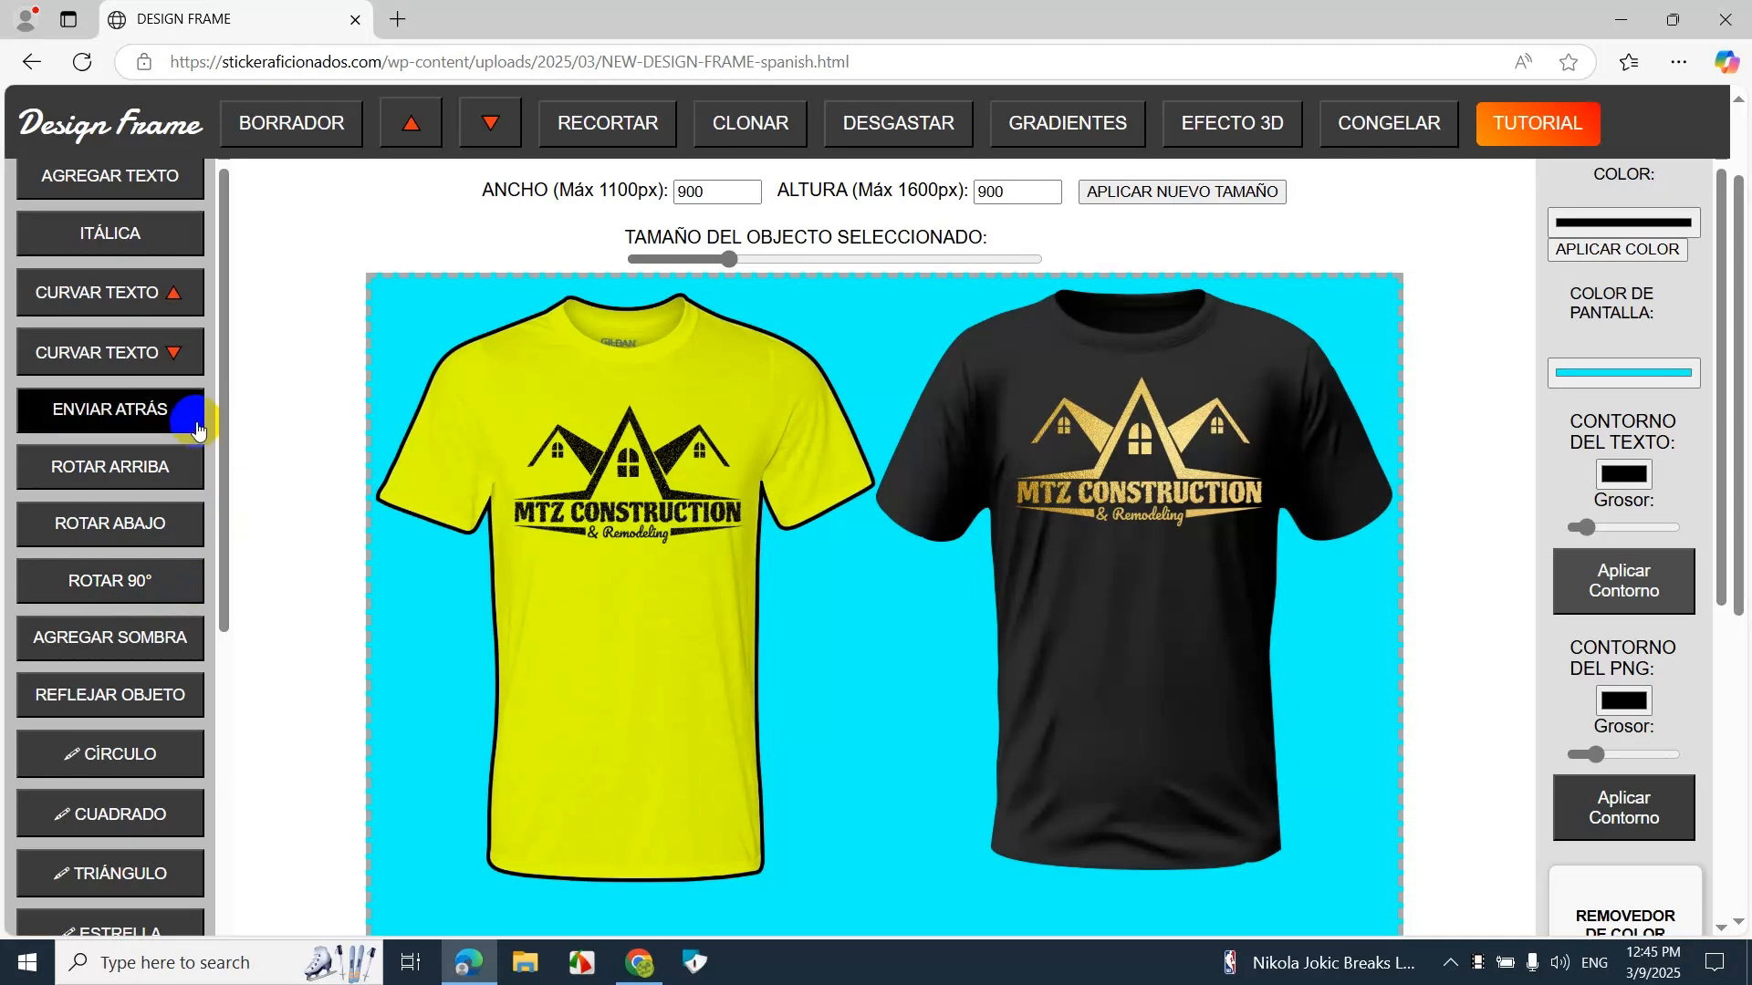
click(201, 455)
click(165, 449)
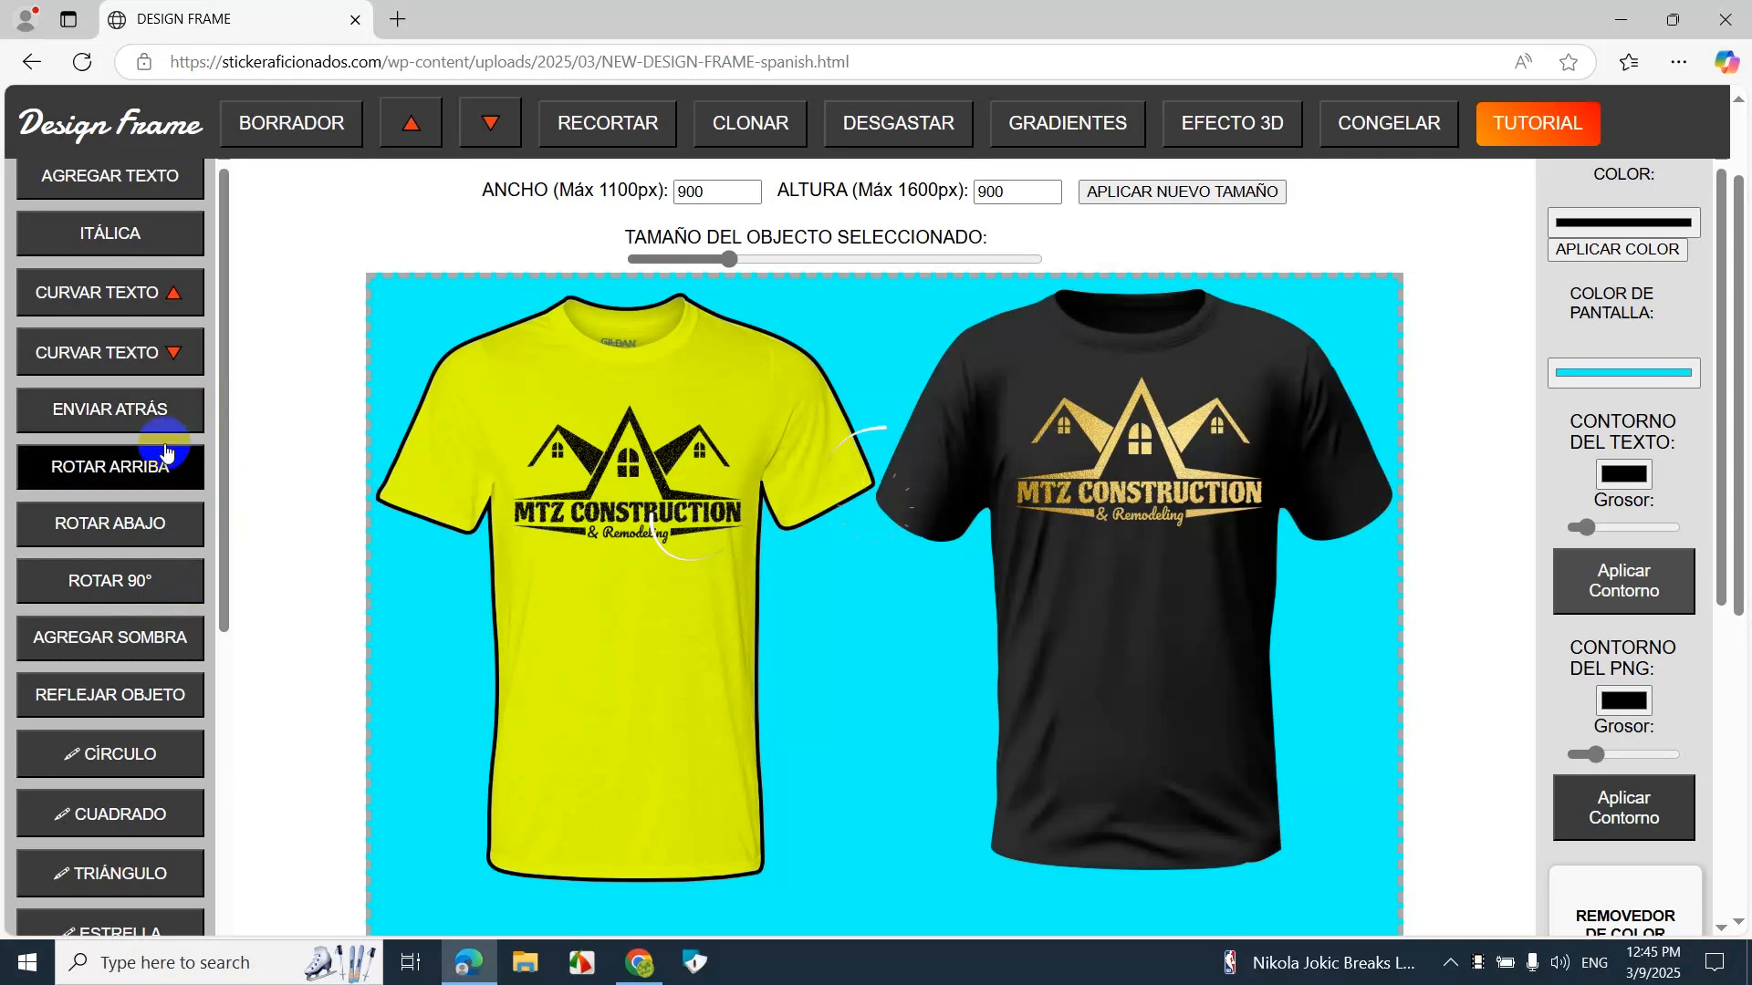
click(182, 460)
click(176, 466)
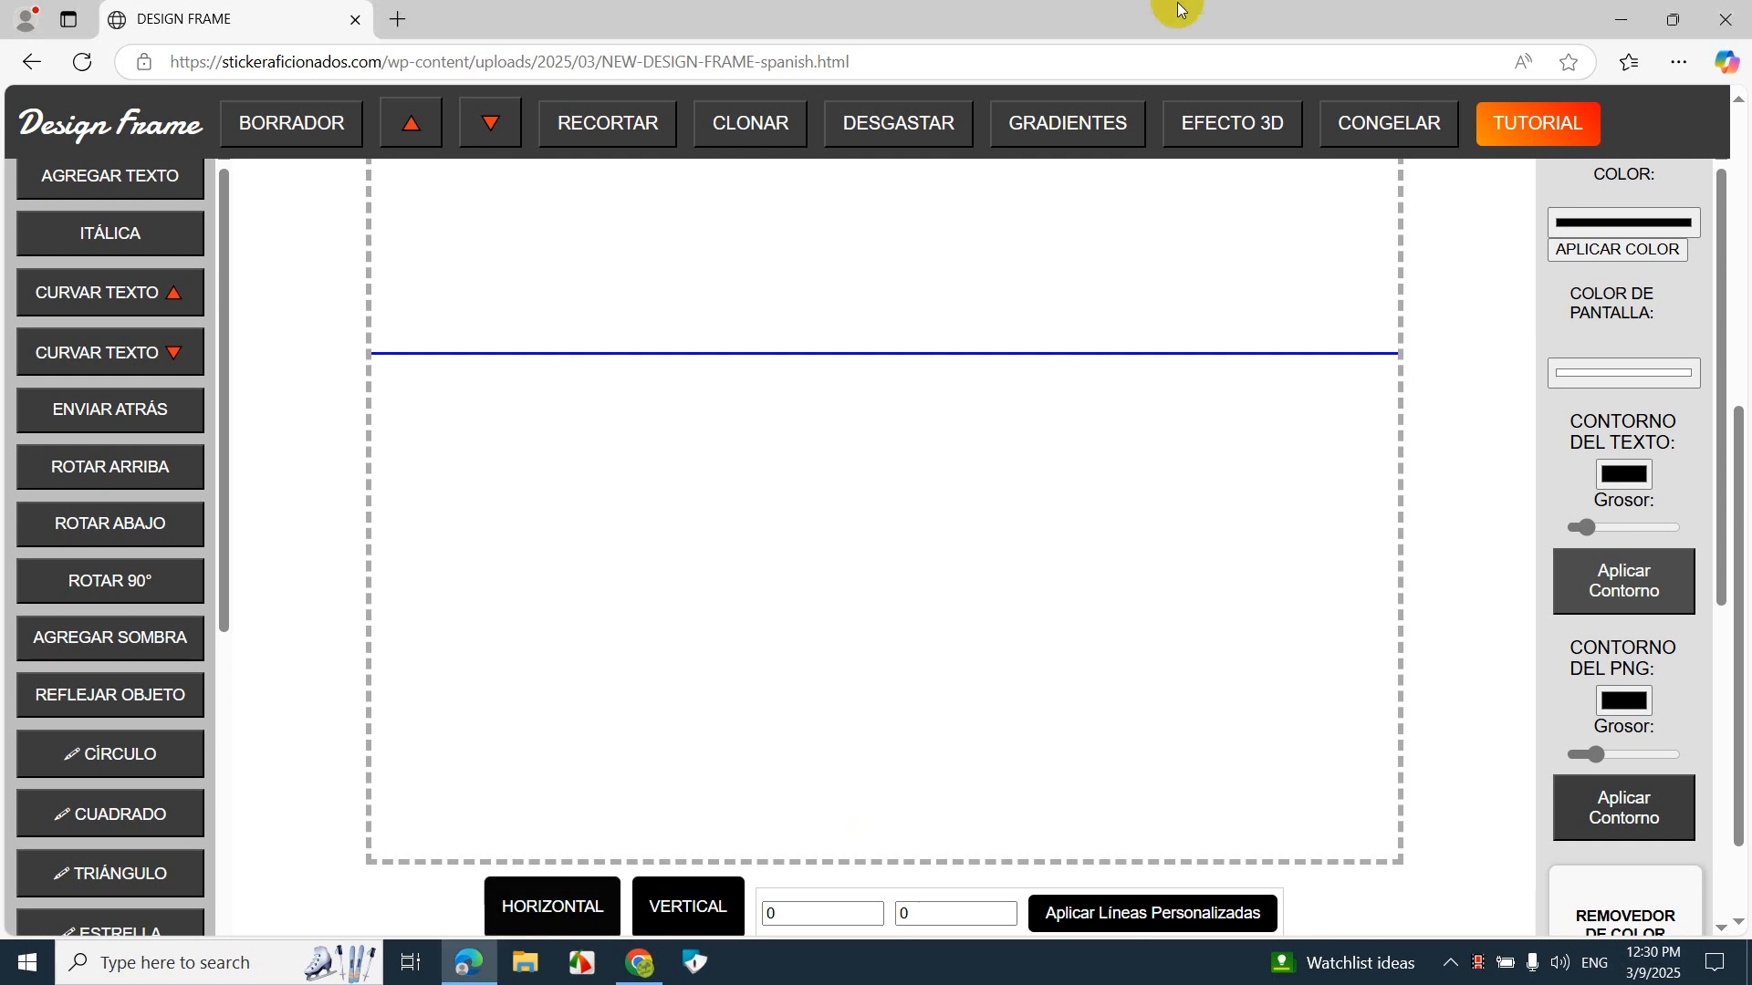
Step: Add a vertical guide line through the centre of the blank canvas
scroll(142, 563, down, 6)
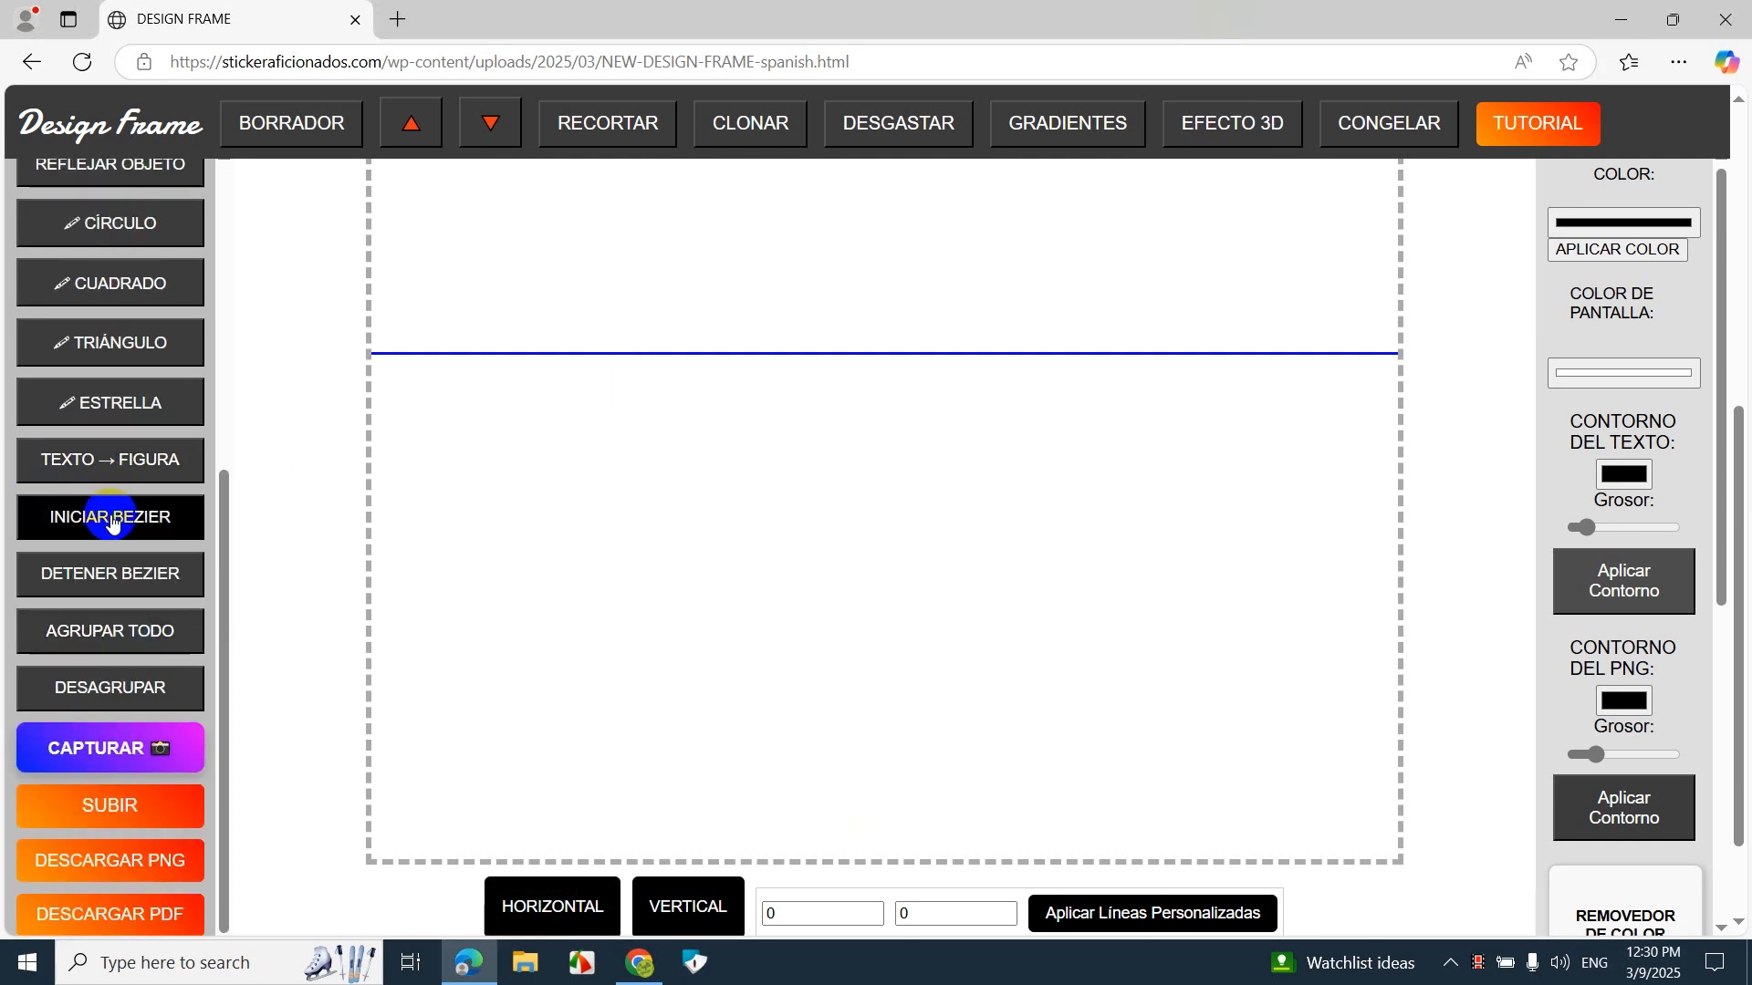
scroll(1114, 442, up, 6)
scroll(1099, 489, down, 7)
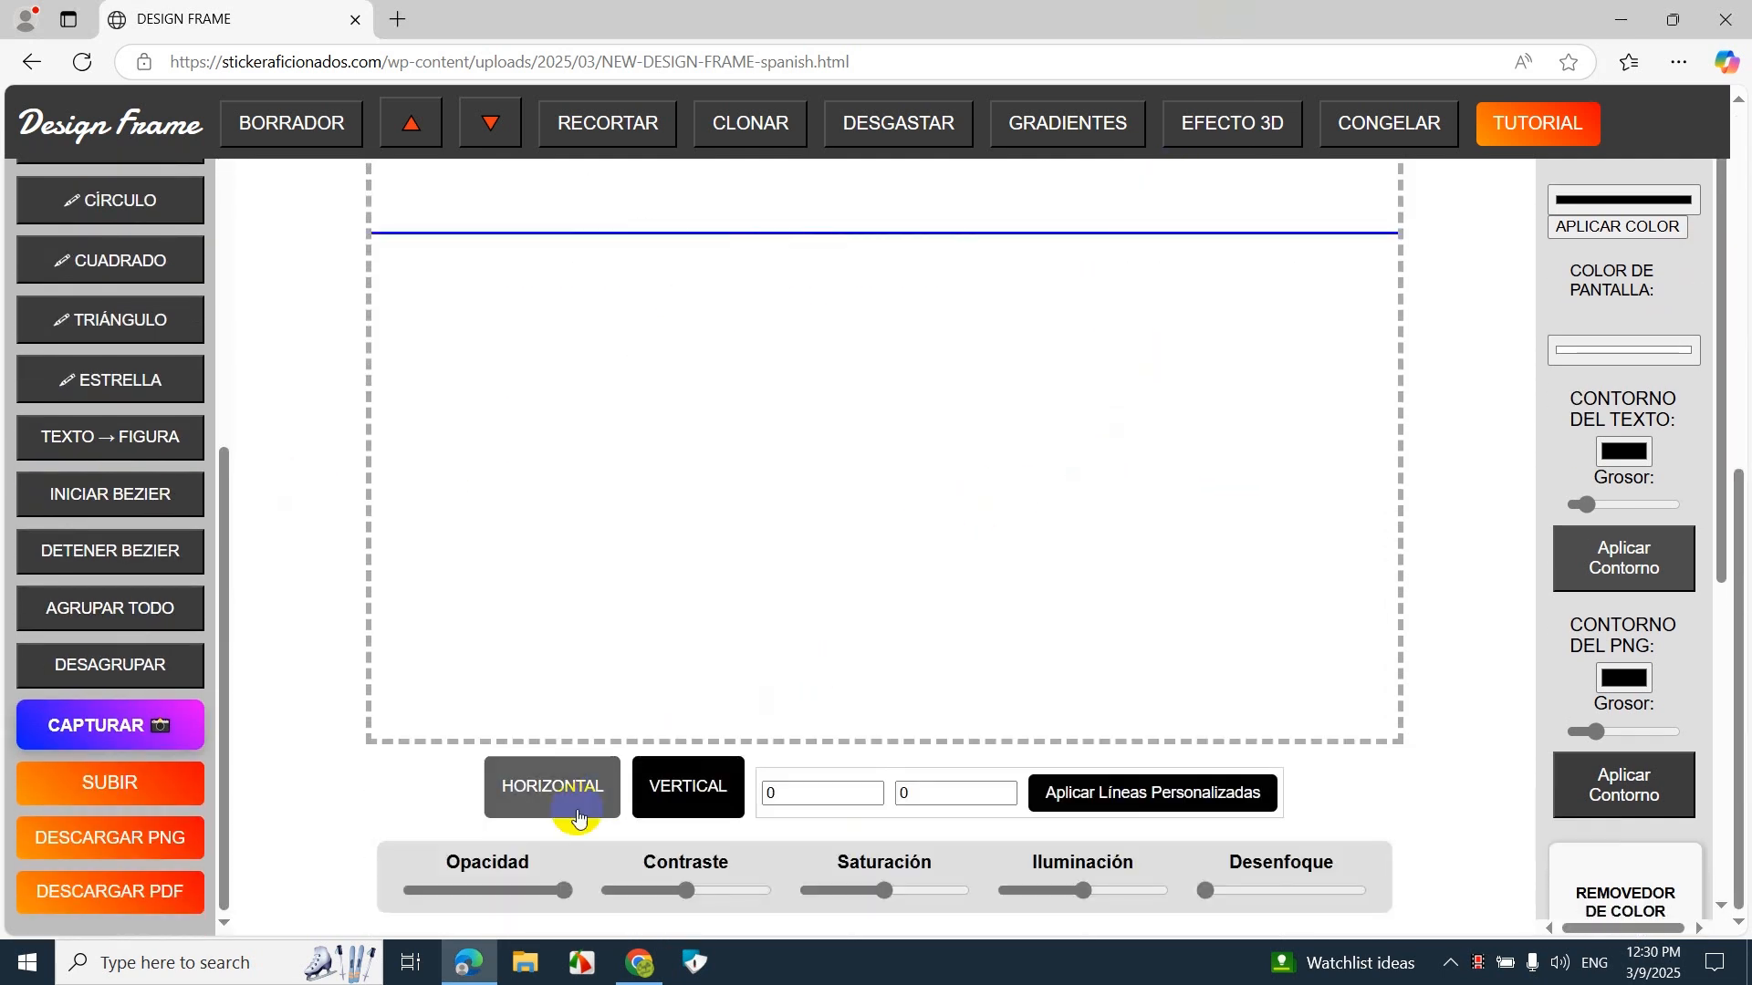
click(688, 786)
scroll(829, 618, up, 6)
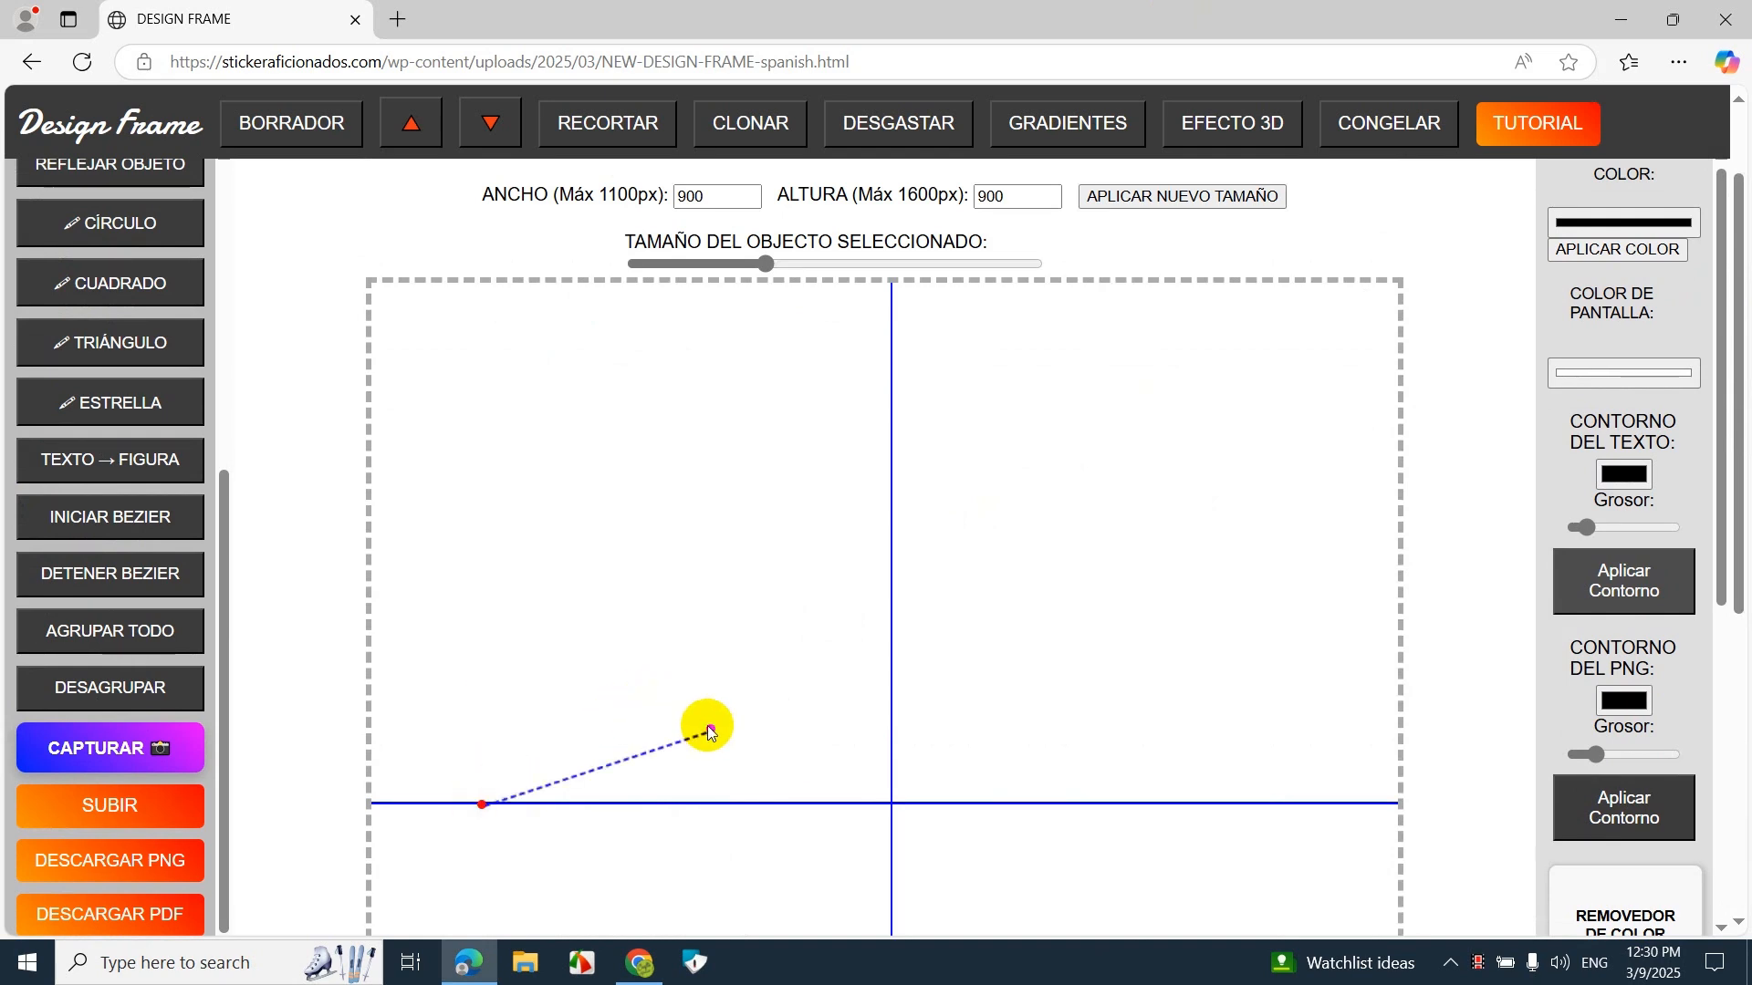
Step: Draw a closed Bezier outline of the main roof, peaking on the vertical guide with its outer tips on the horizontal guide
click(893, 398)
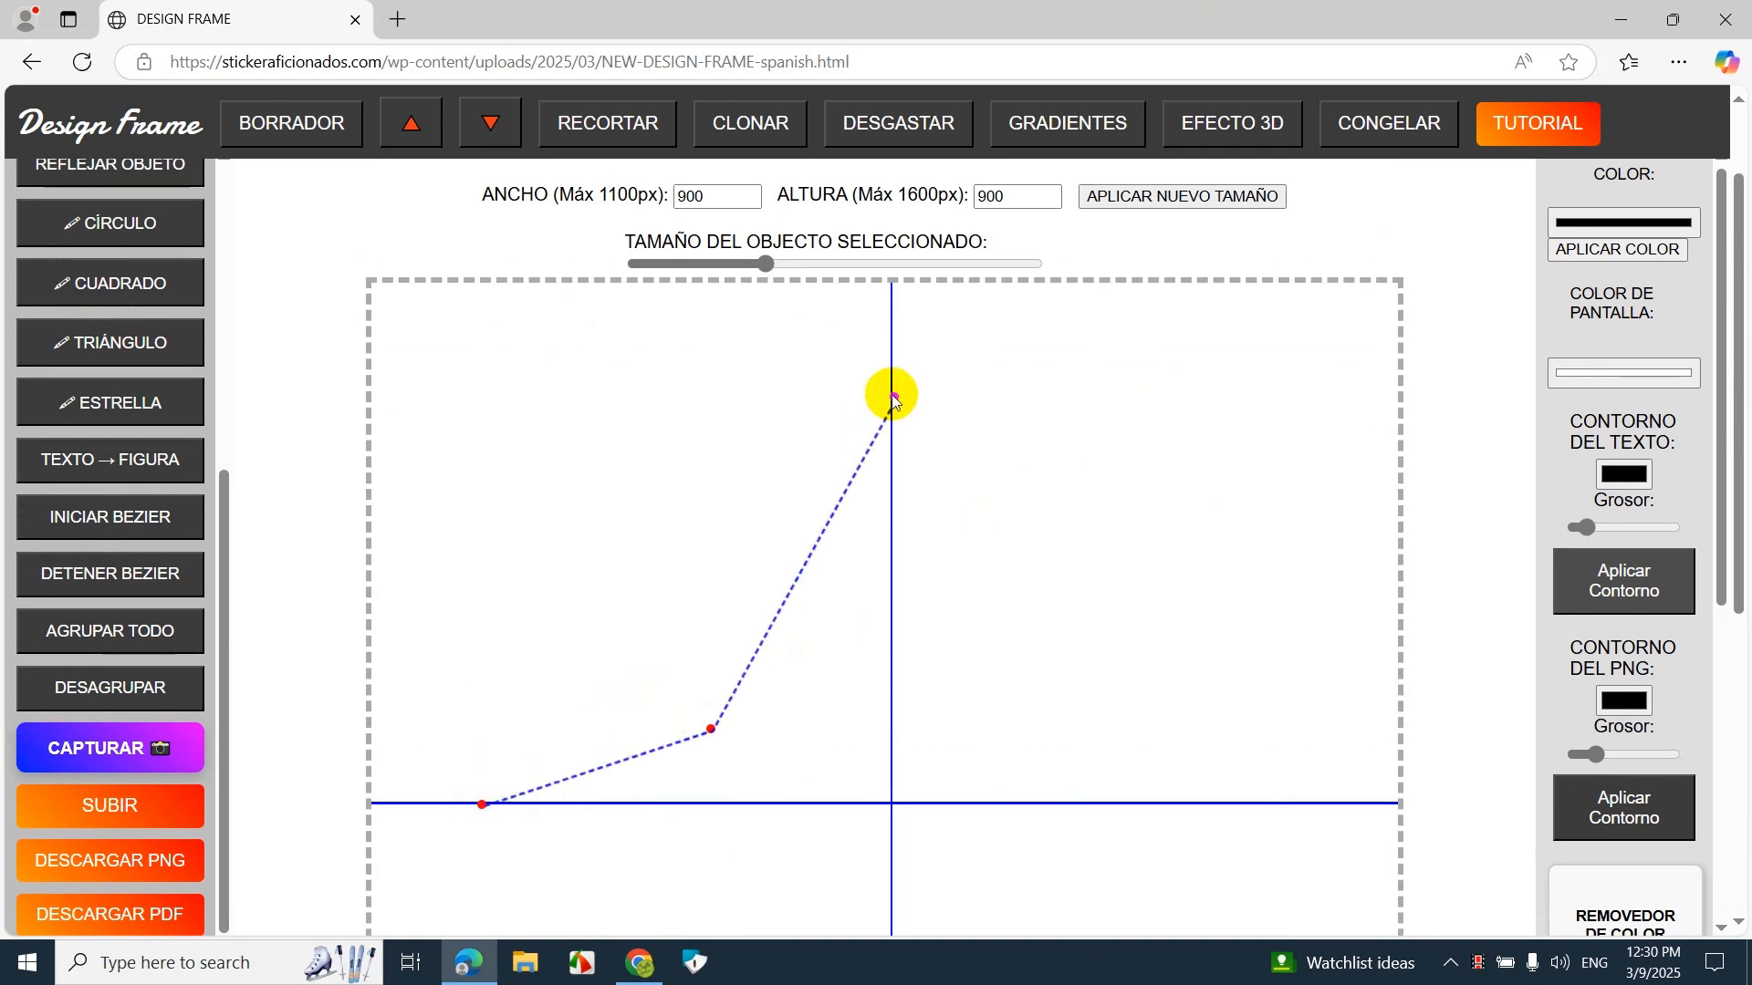
click(1043, 721)
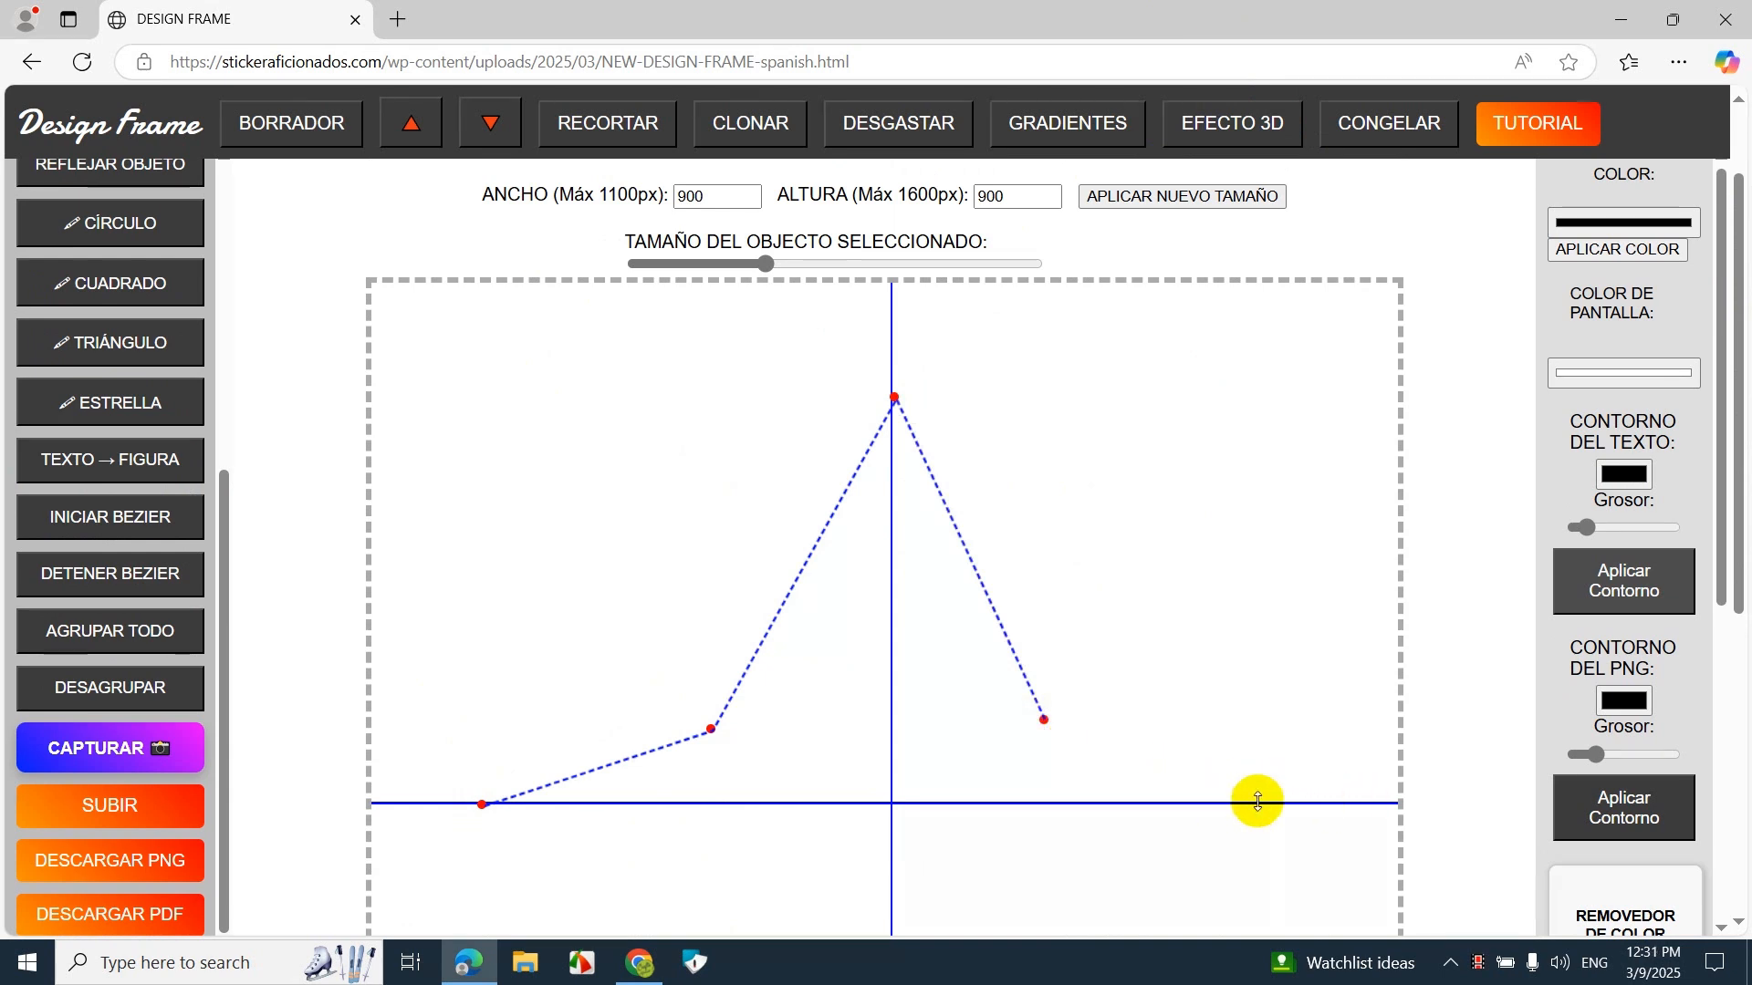
click(1275, 804)
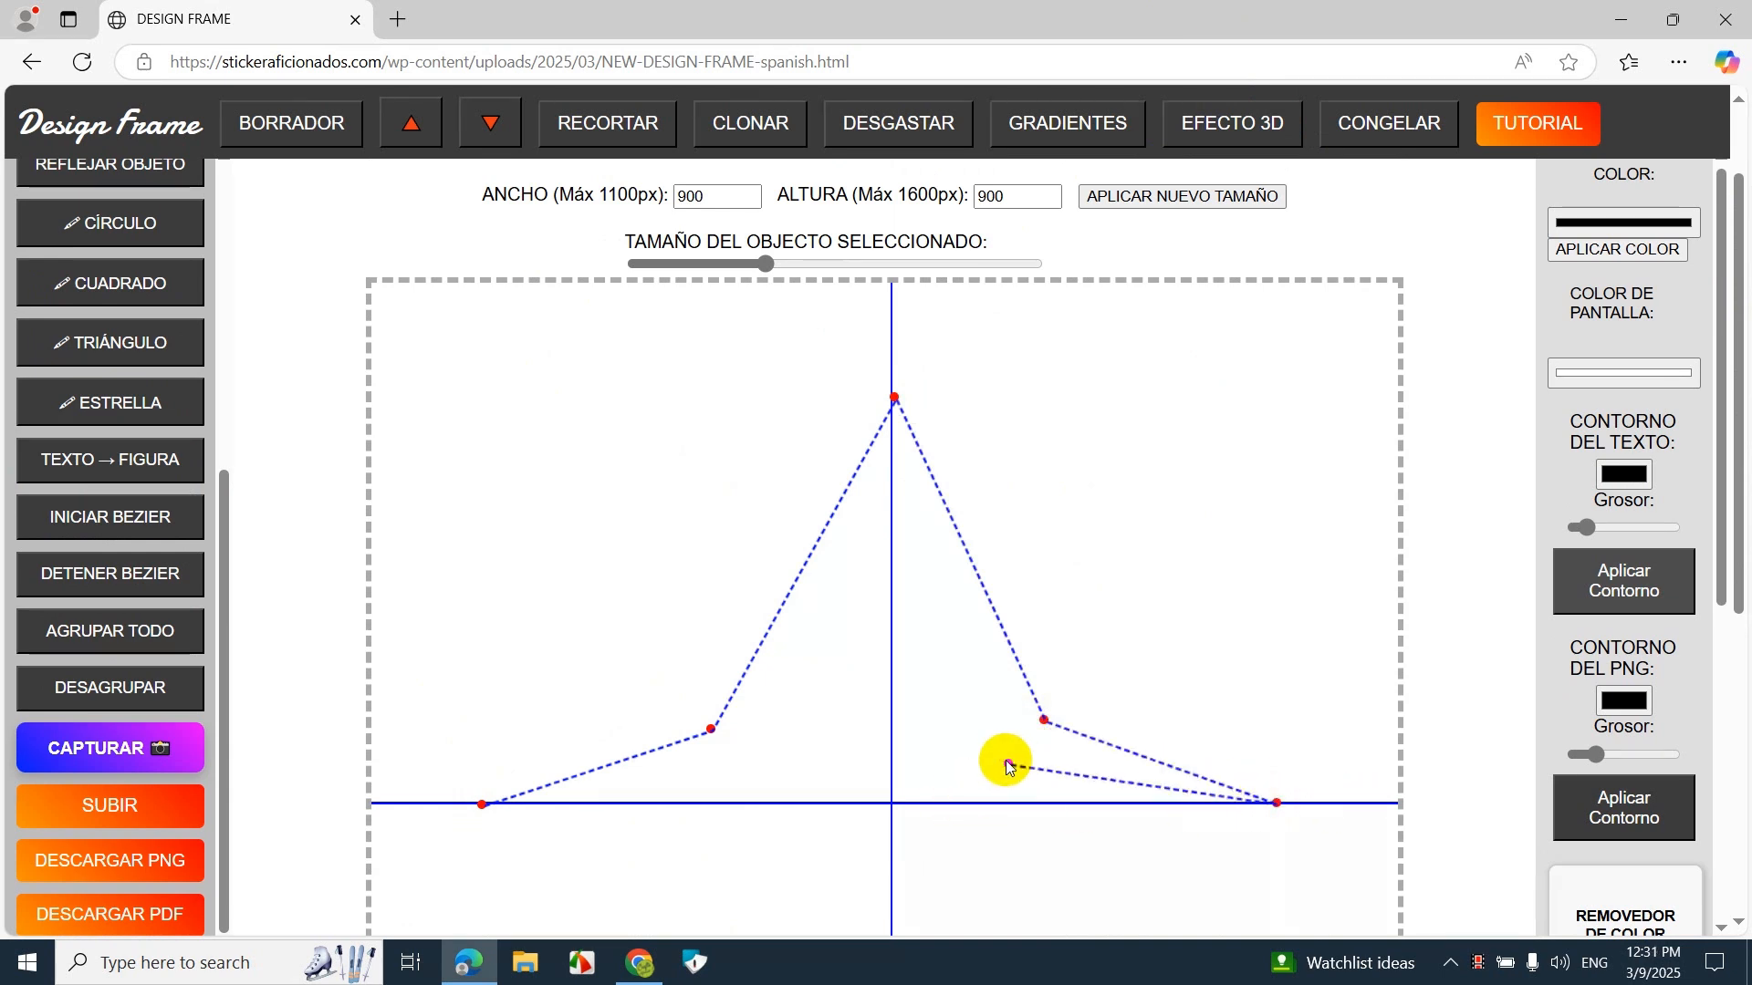
click(893, 462)
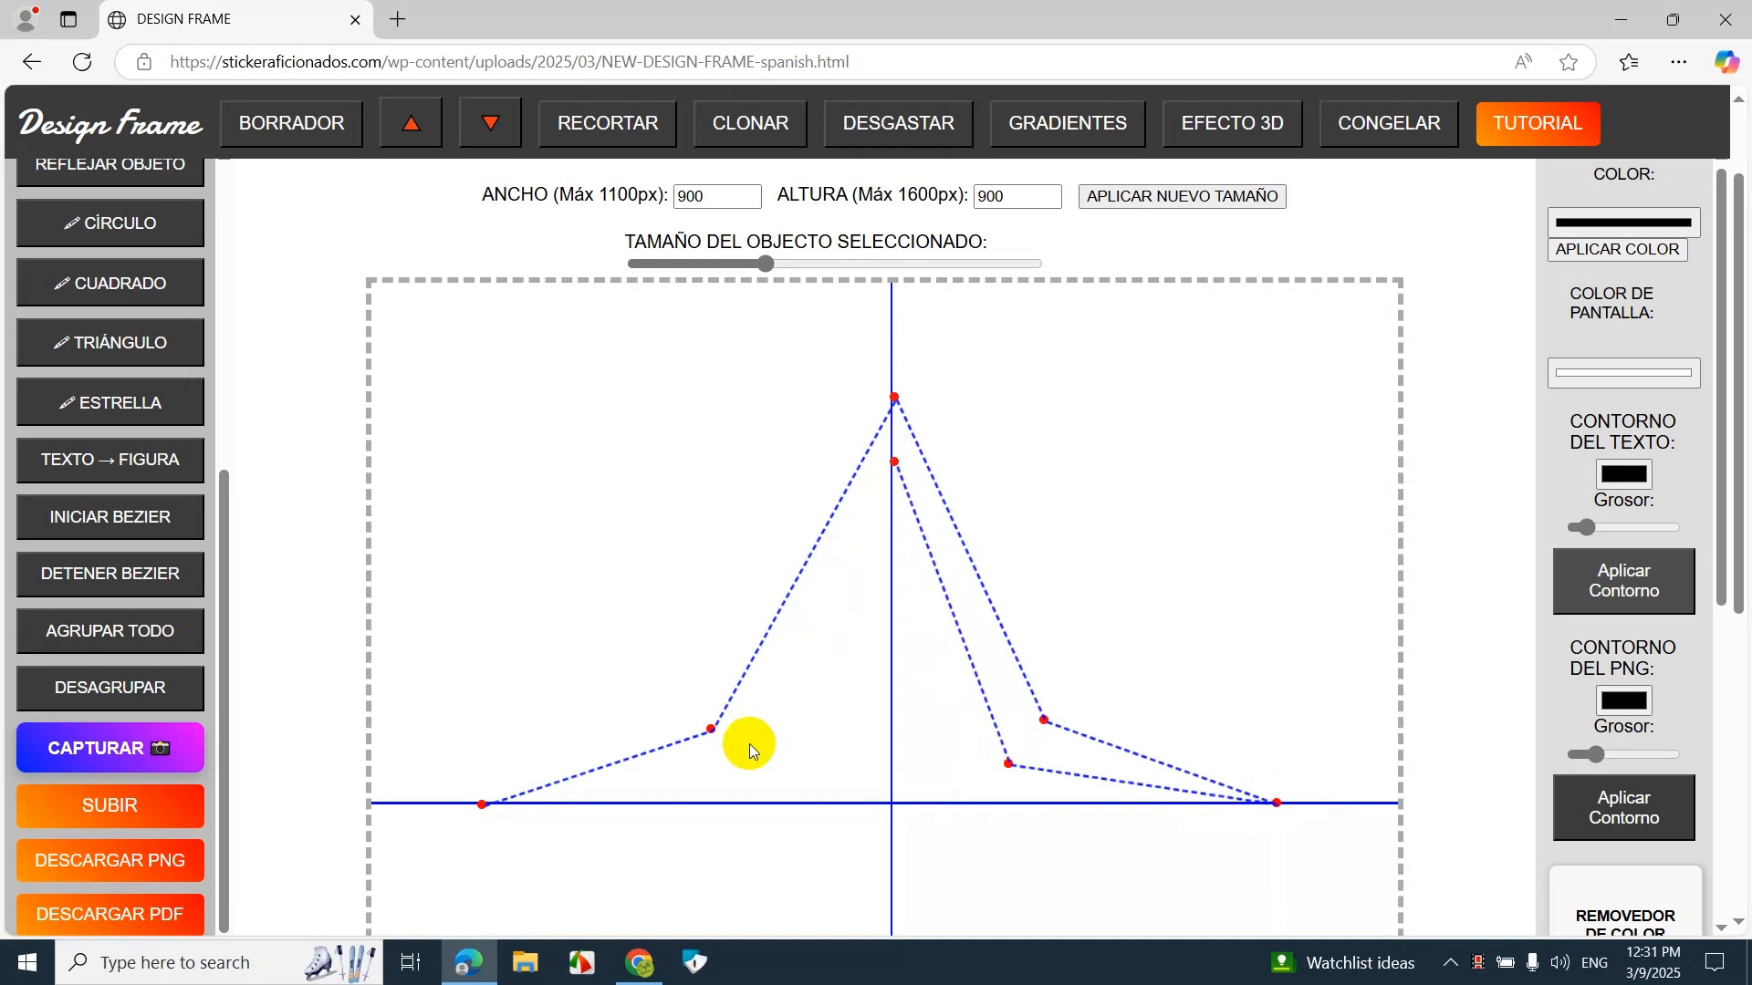
click(726, 774)
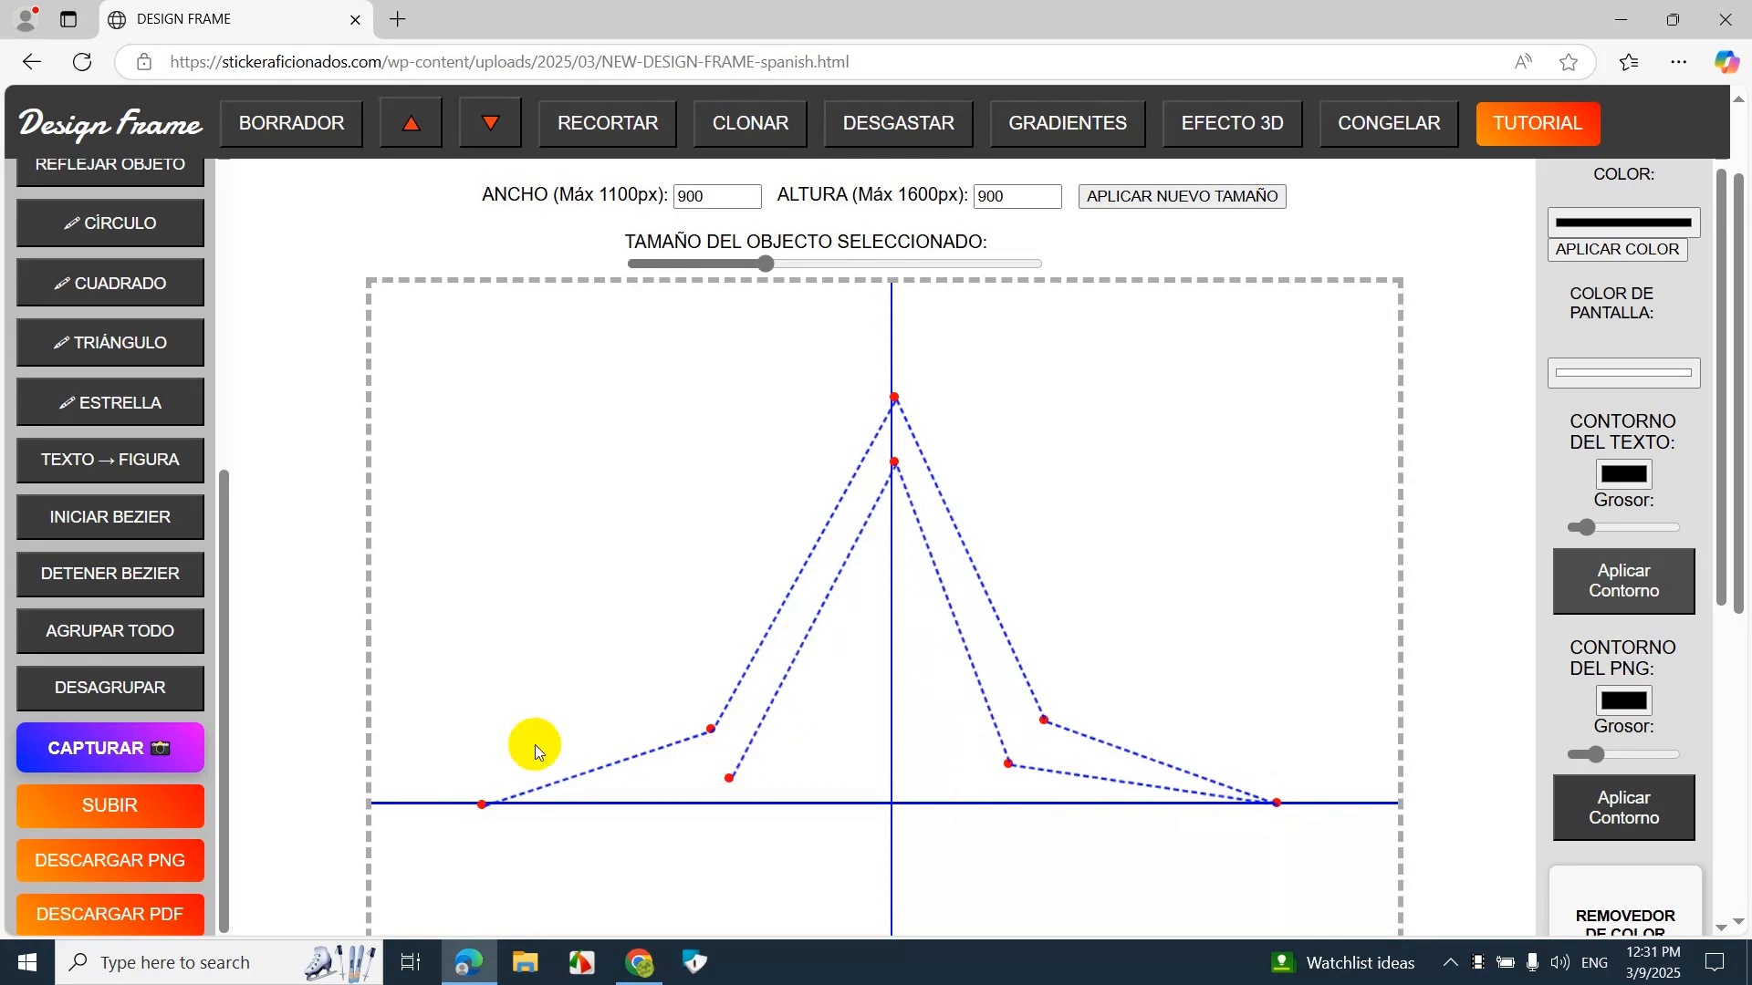
click(114, 575)
Step: Raise the main roof's outer and inner peaks slightly and extend both outer tips almost to the canvas edges
click(724, 732)
drag(894, 399, 892, 386)
drag(894, 470, 890, 450)
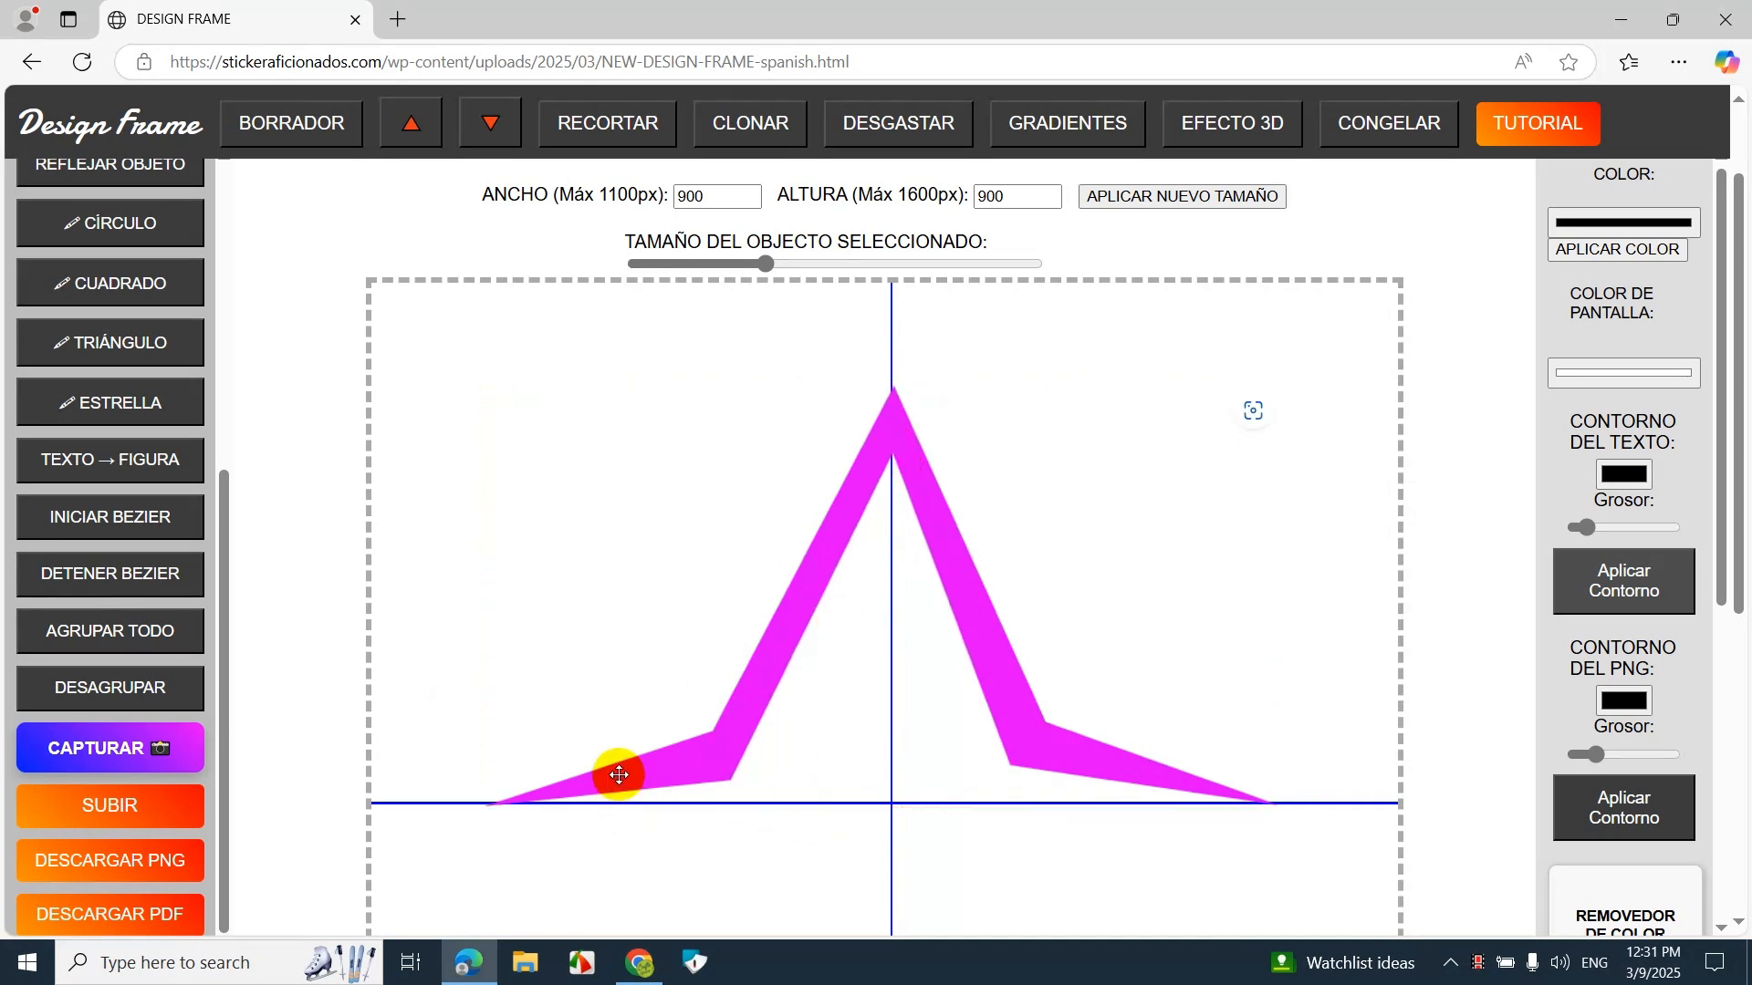
drag(483, 805, 379, 798)
click(1130, 778)
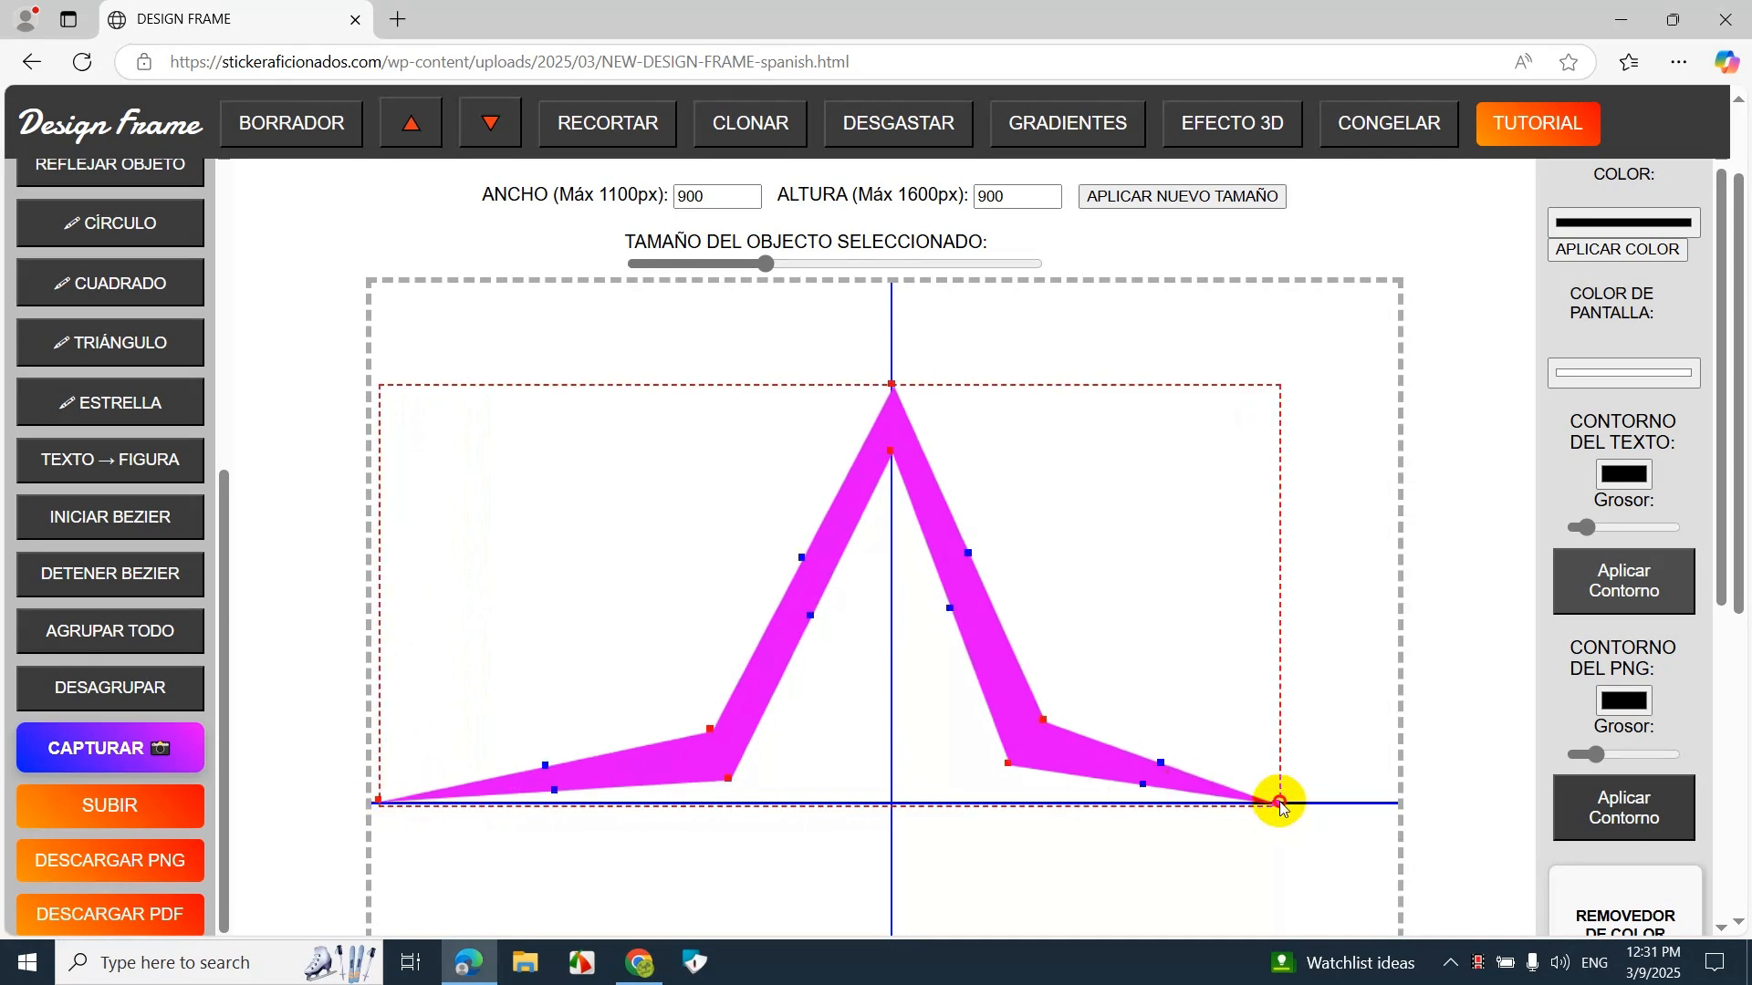
drag(1280, 803, 1386, 798)
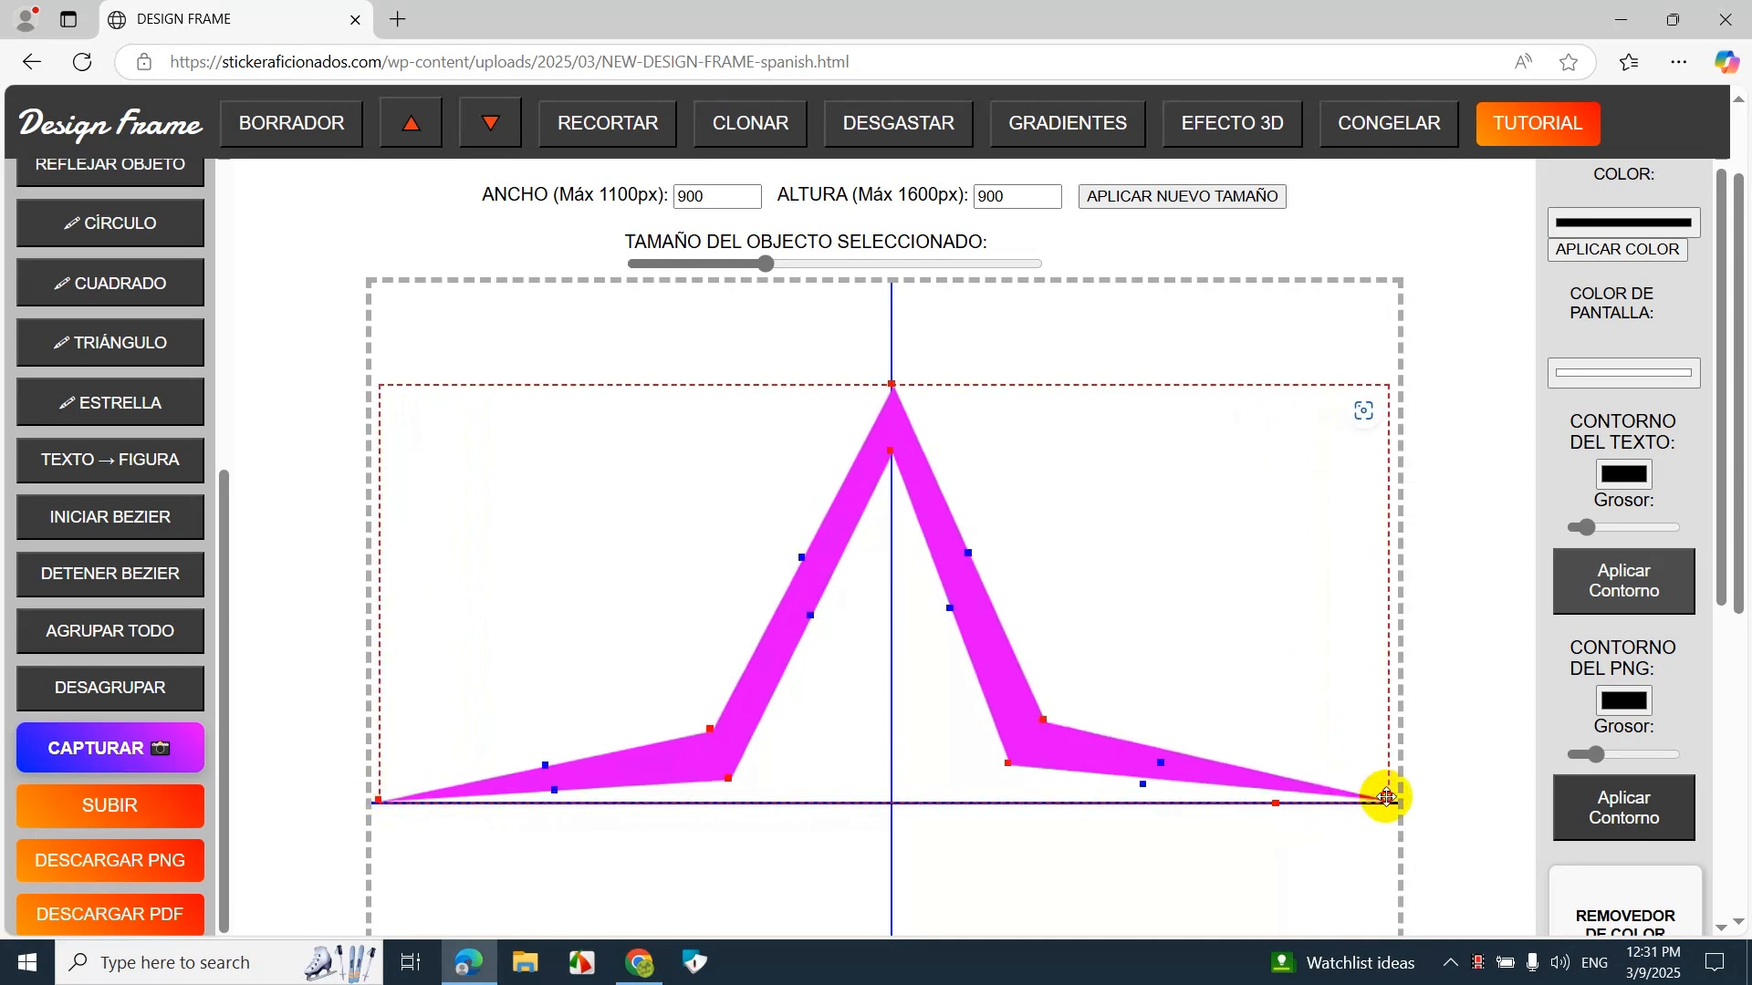
click(1086, 827)
Step: Lower the main roof's four inner corner points, placing the two lower ones on the horizontal guide
click(737, 755)
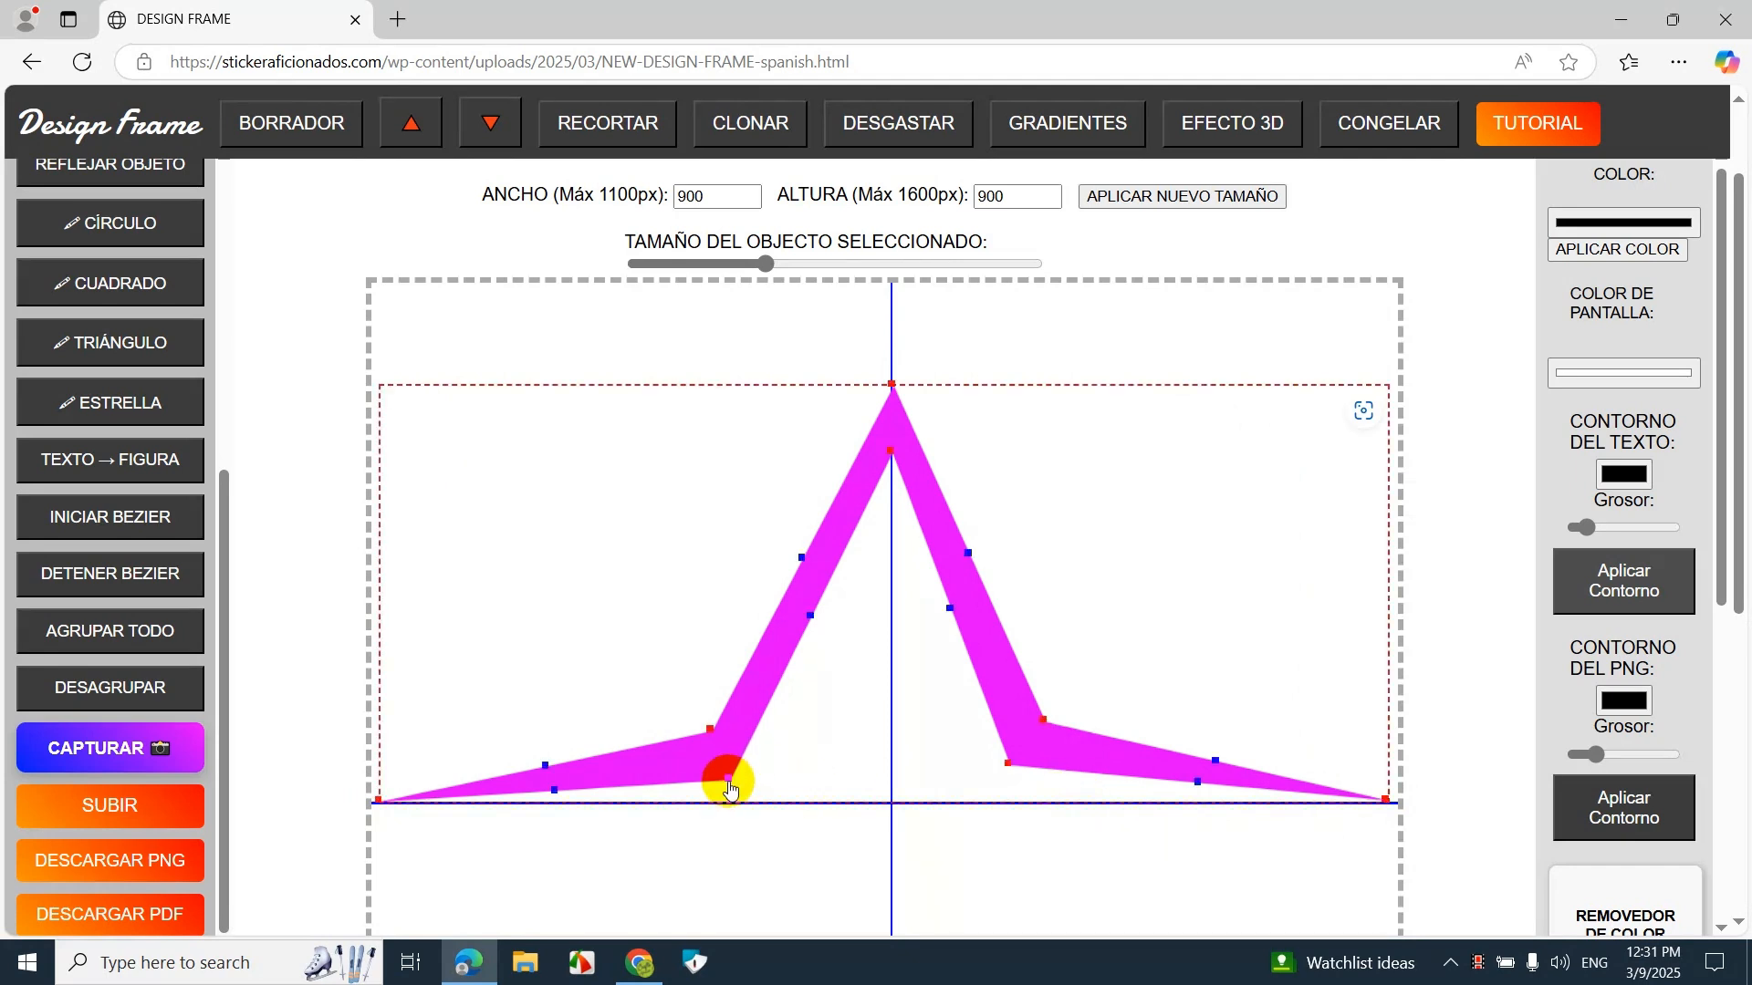
drag(728, 782, 716, 801)
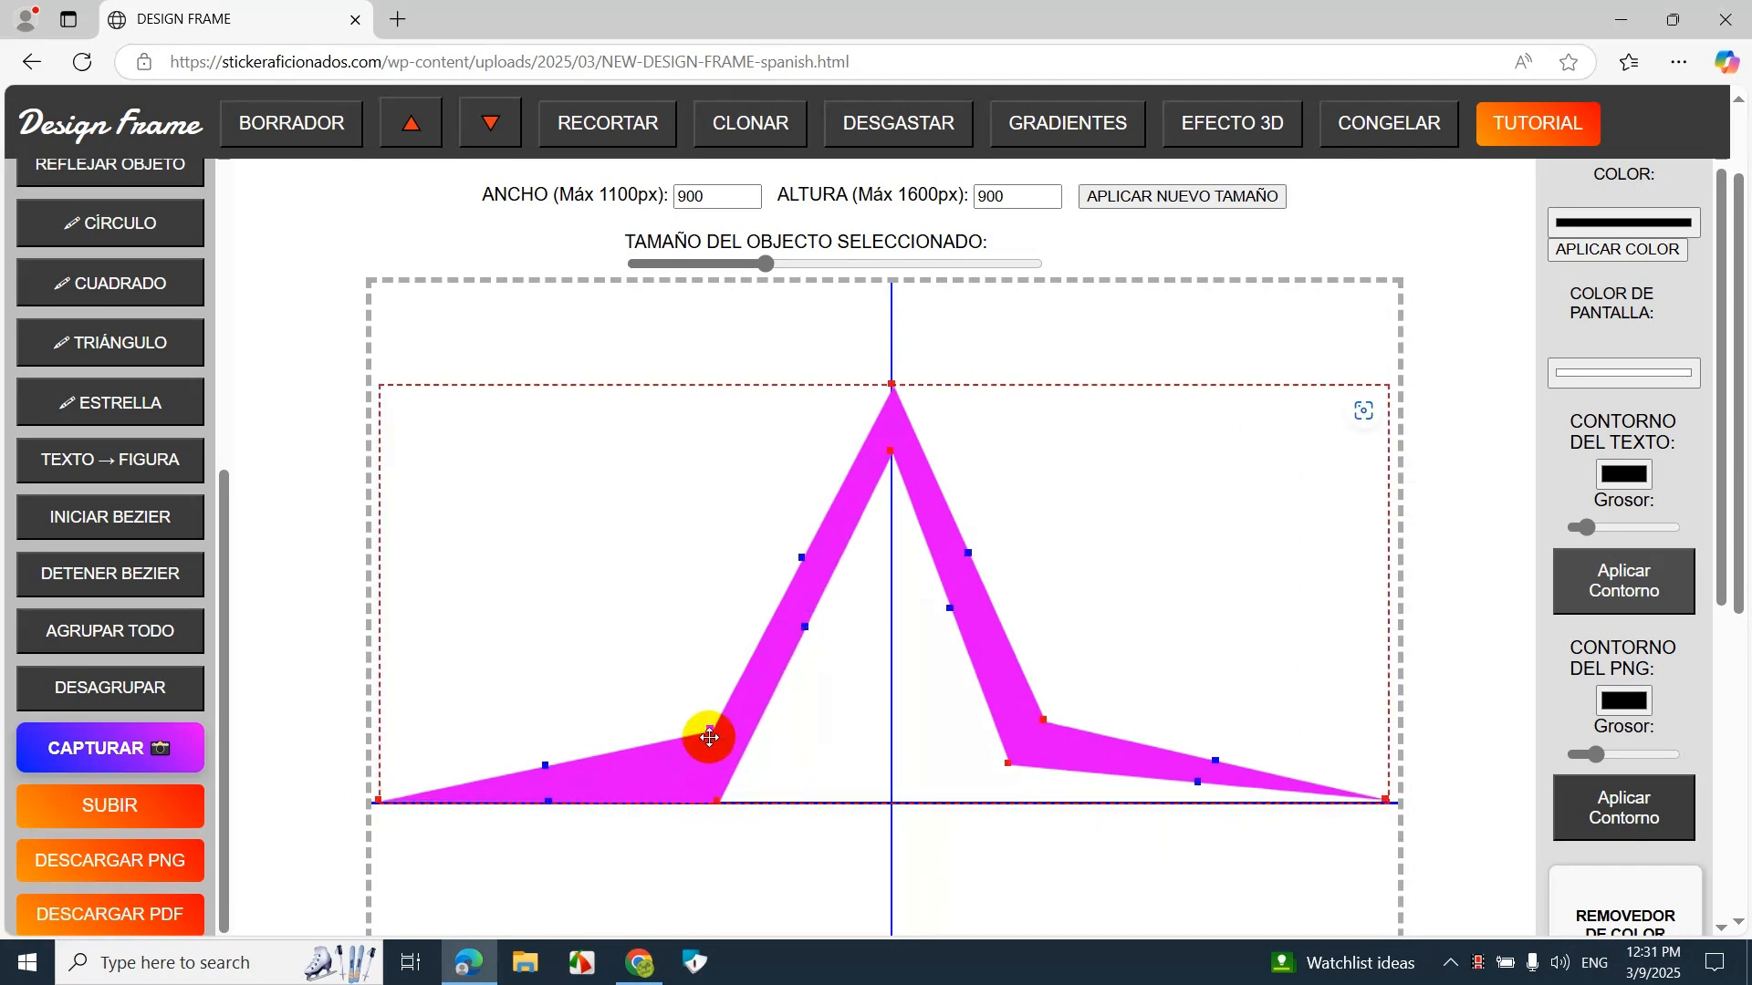
drag(710, 730, 696, 759)
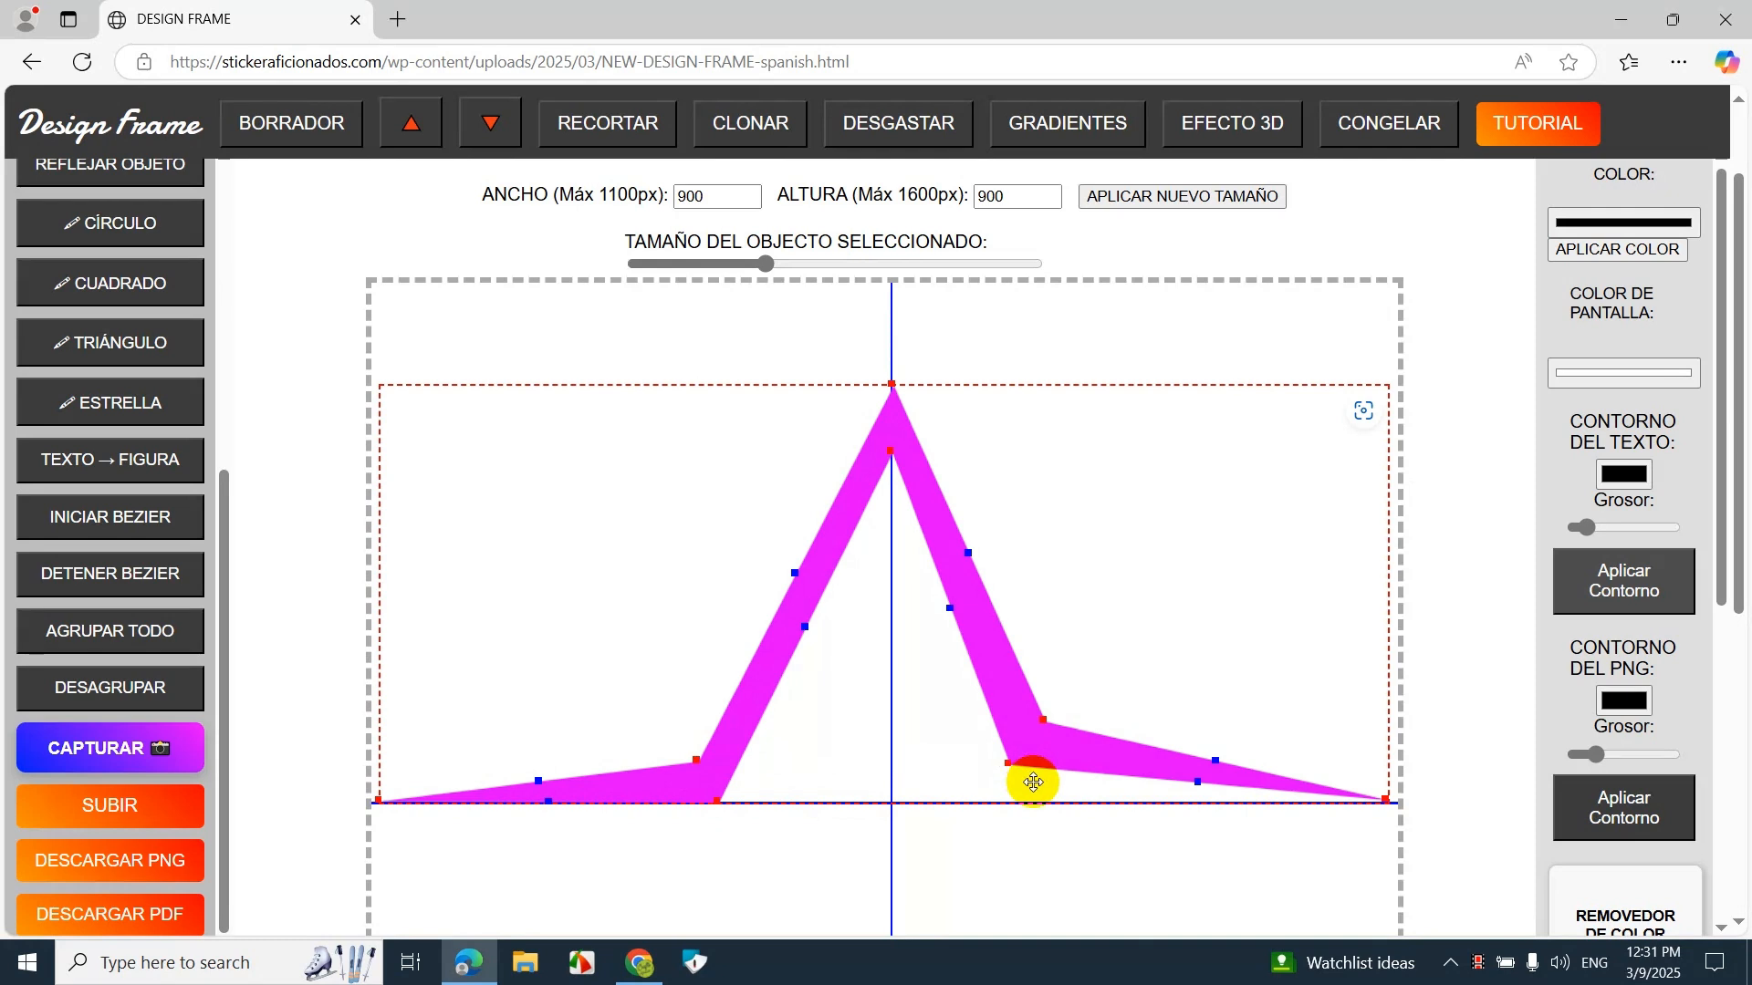
drag(1006, 768, 1038, 802)
drag(1042, 722, 1069, 756)
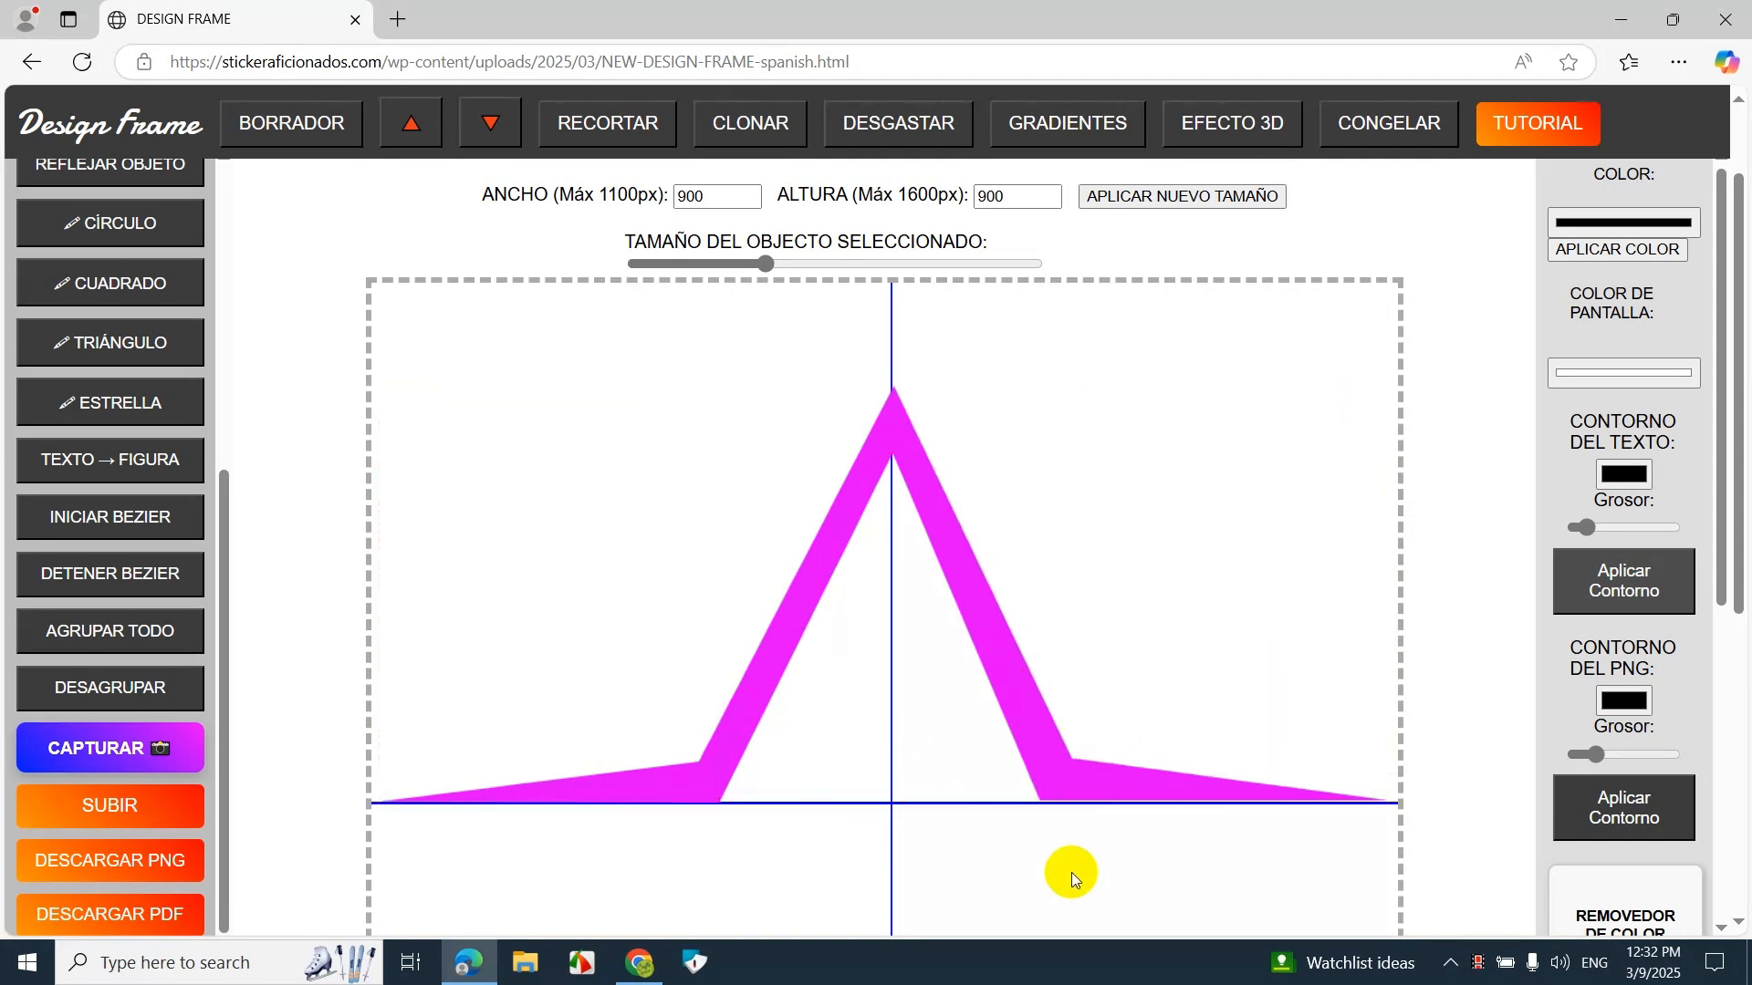
Step: Fine-tune the main roof's right base points and position, and freeze the shape in place
click(1076, 778)
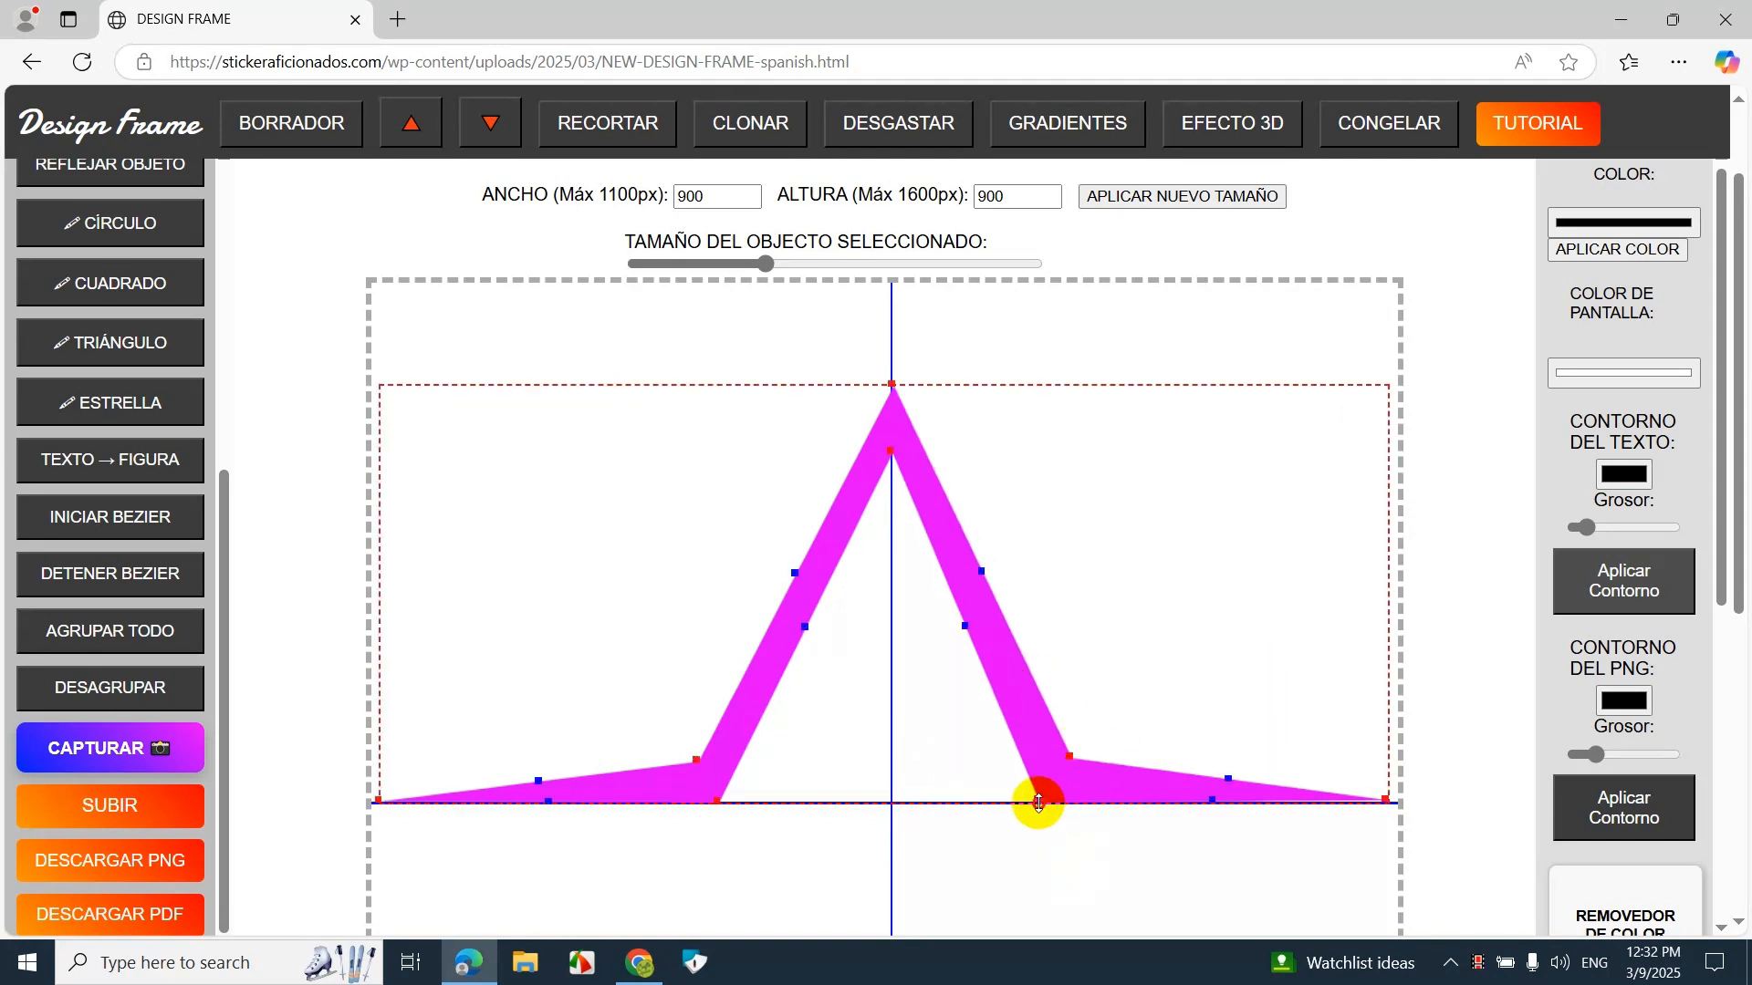
drag(1039, 803, 1039, 801)
click(1262, 790)
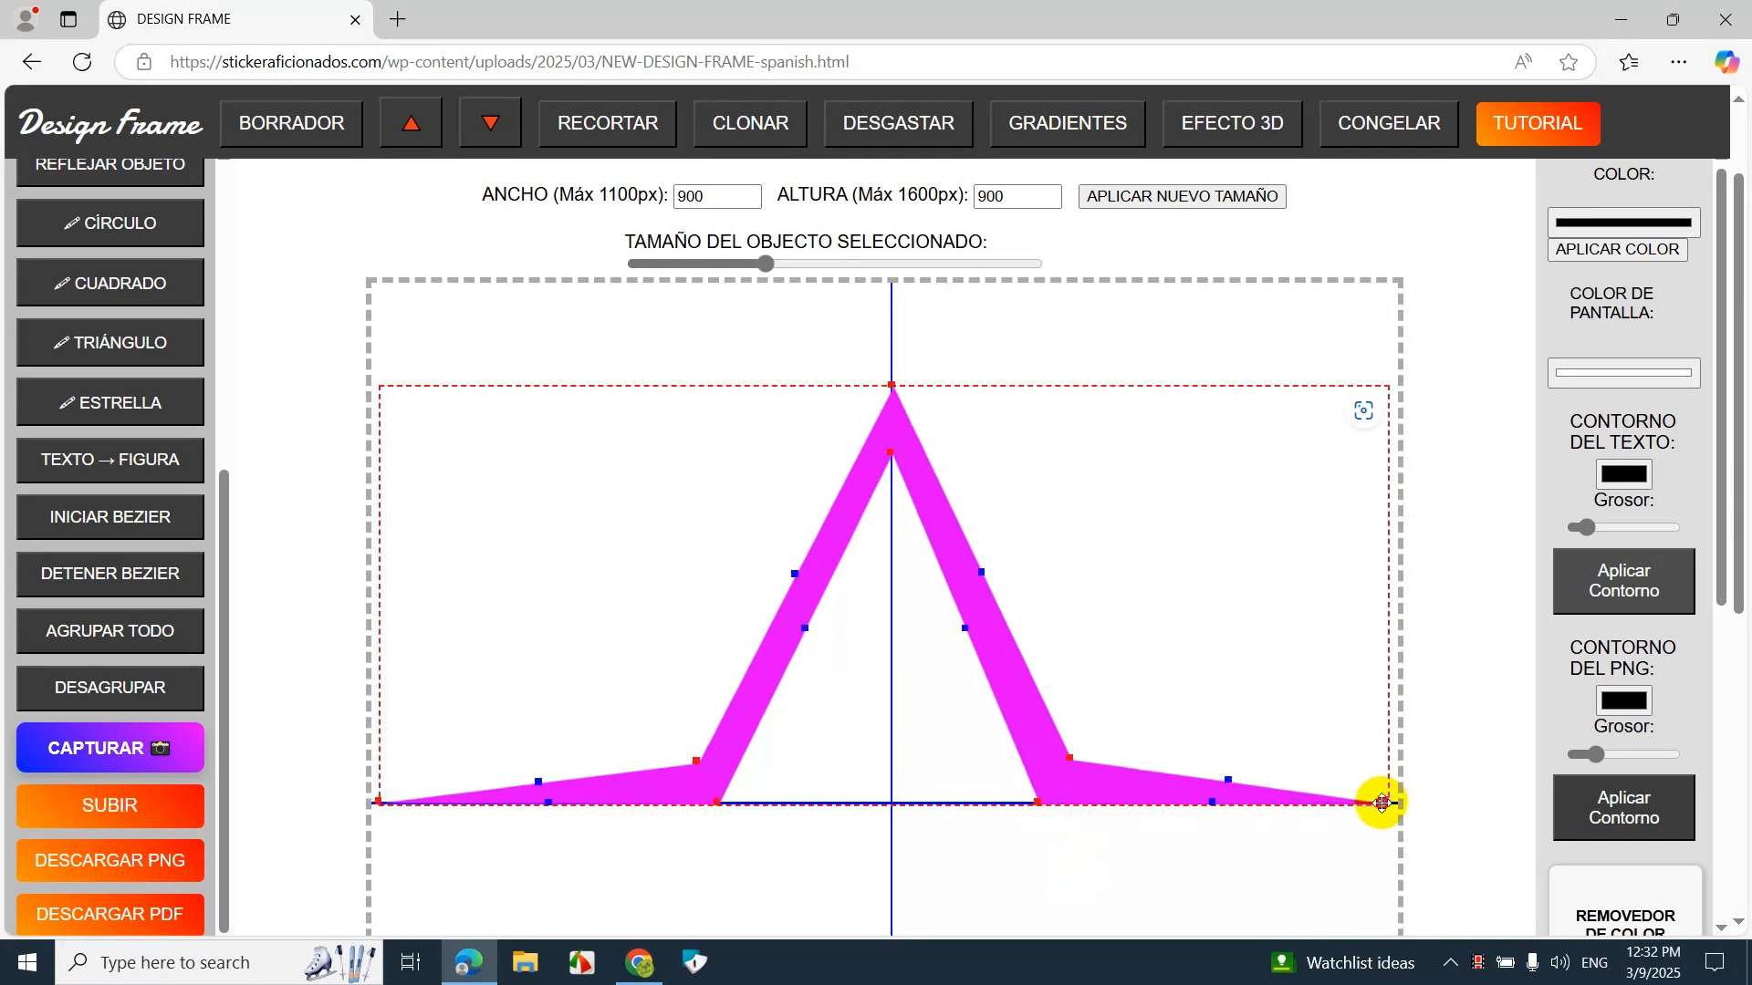
click(1007, 727)
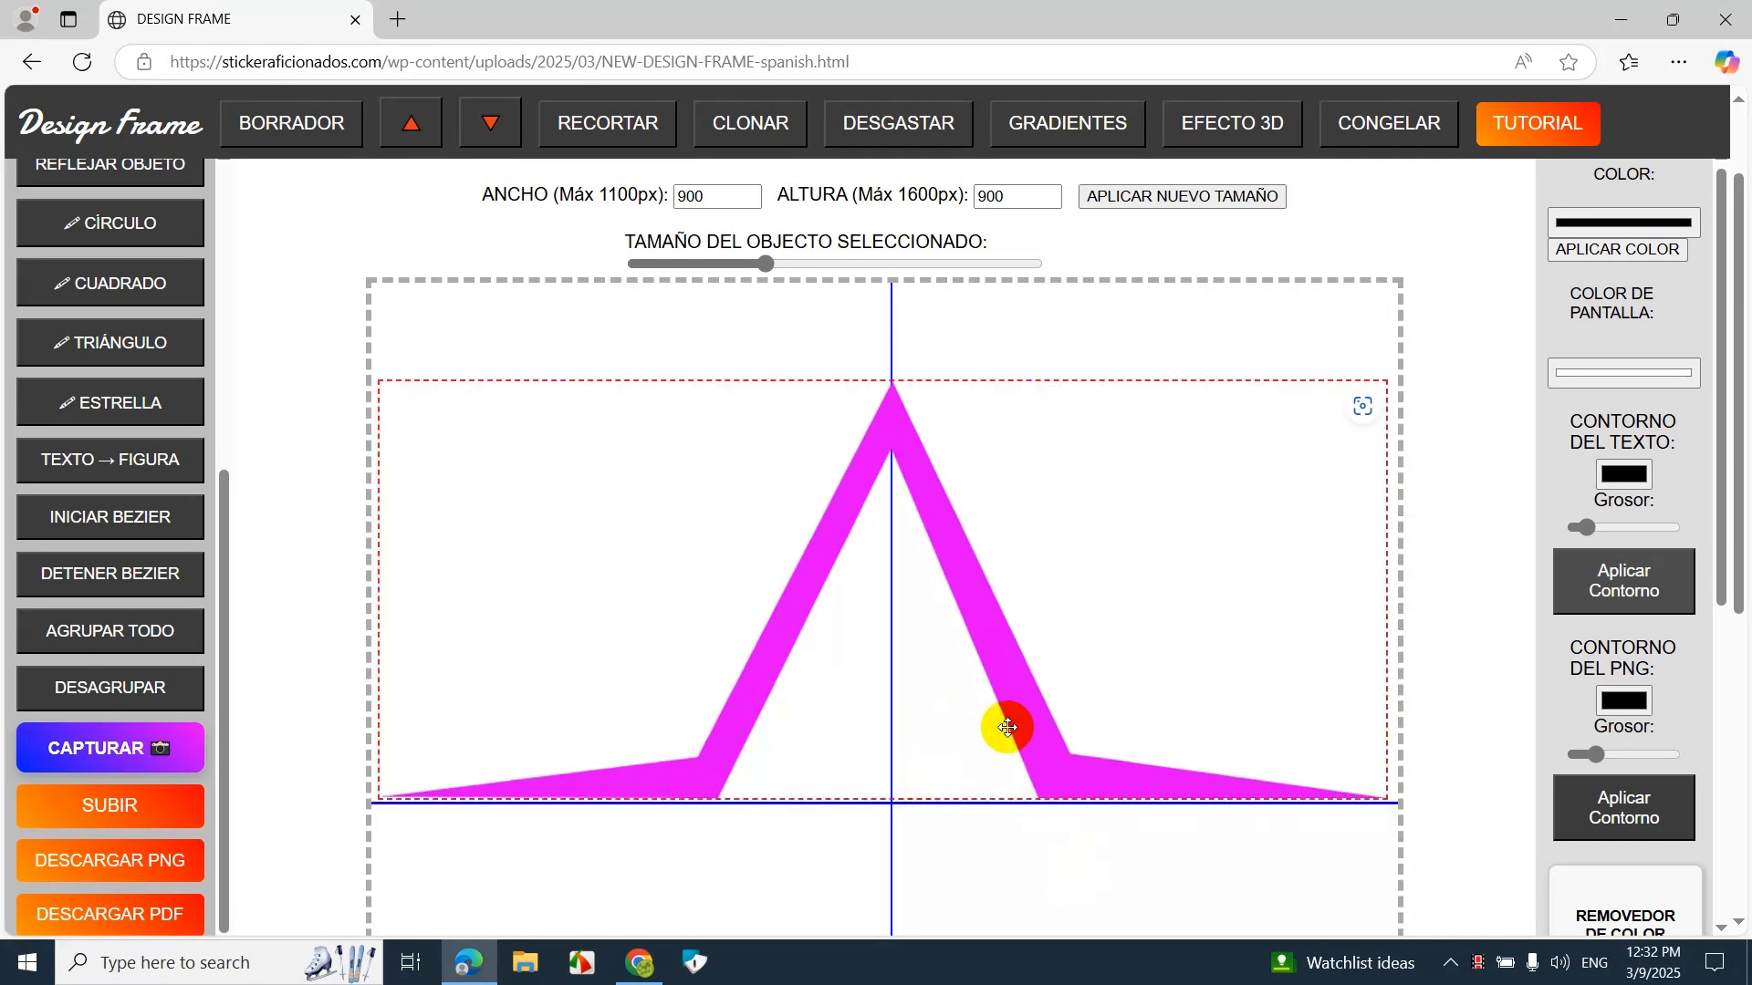
click(1024, 880)
click(1388, 123)
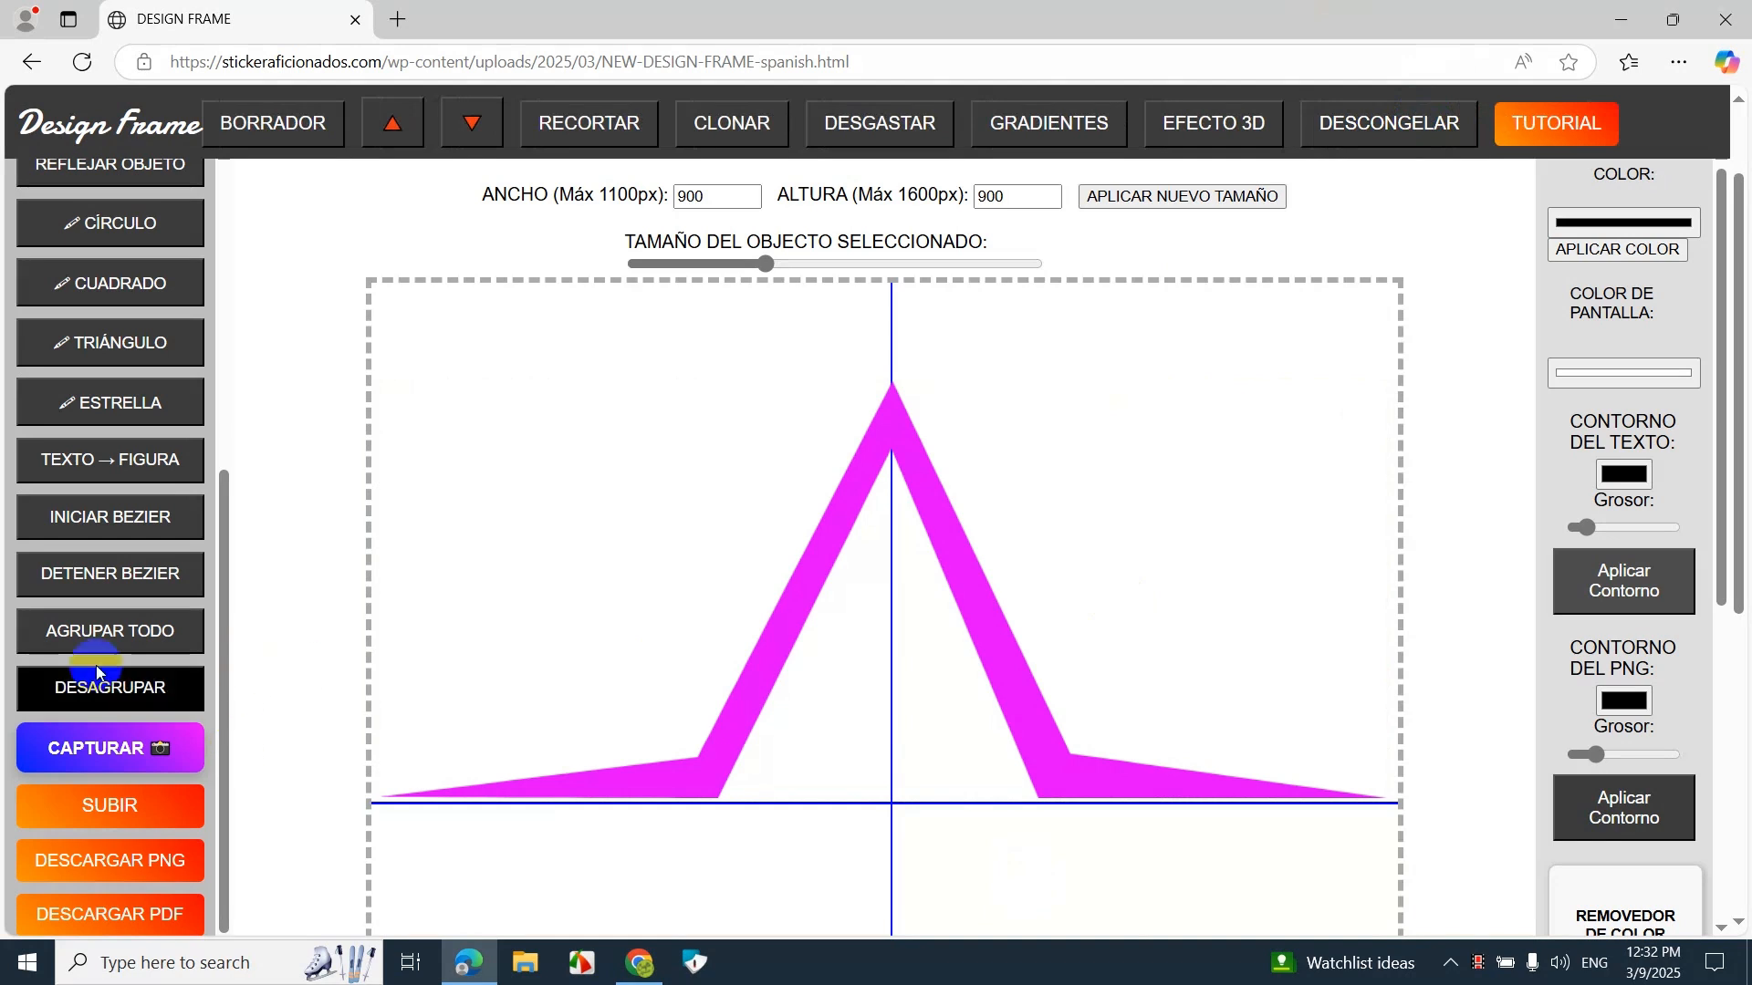
Step: Draw a closed six-point Bezier outline of a smaller side roof to the left of the main roof
click(48, 498)
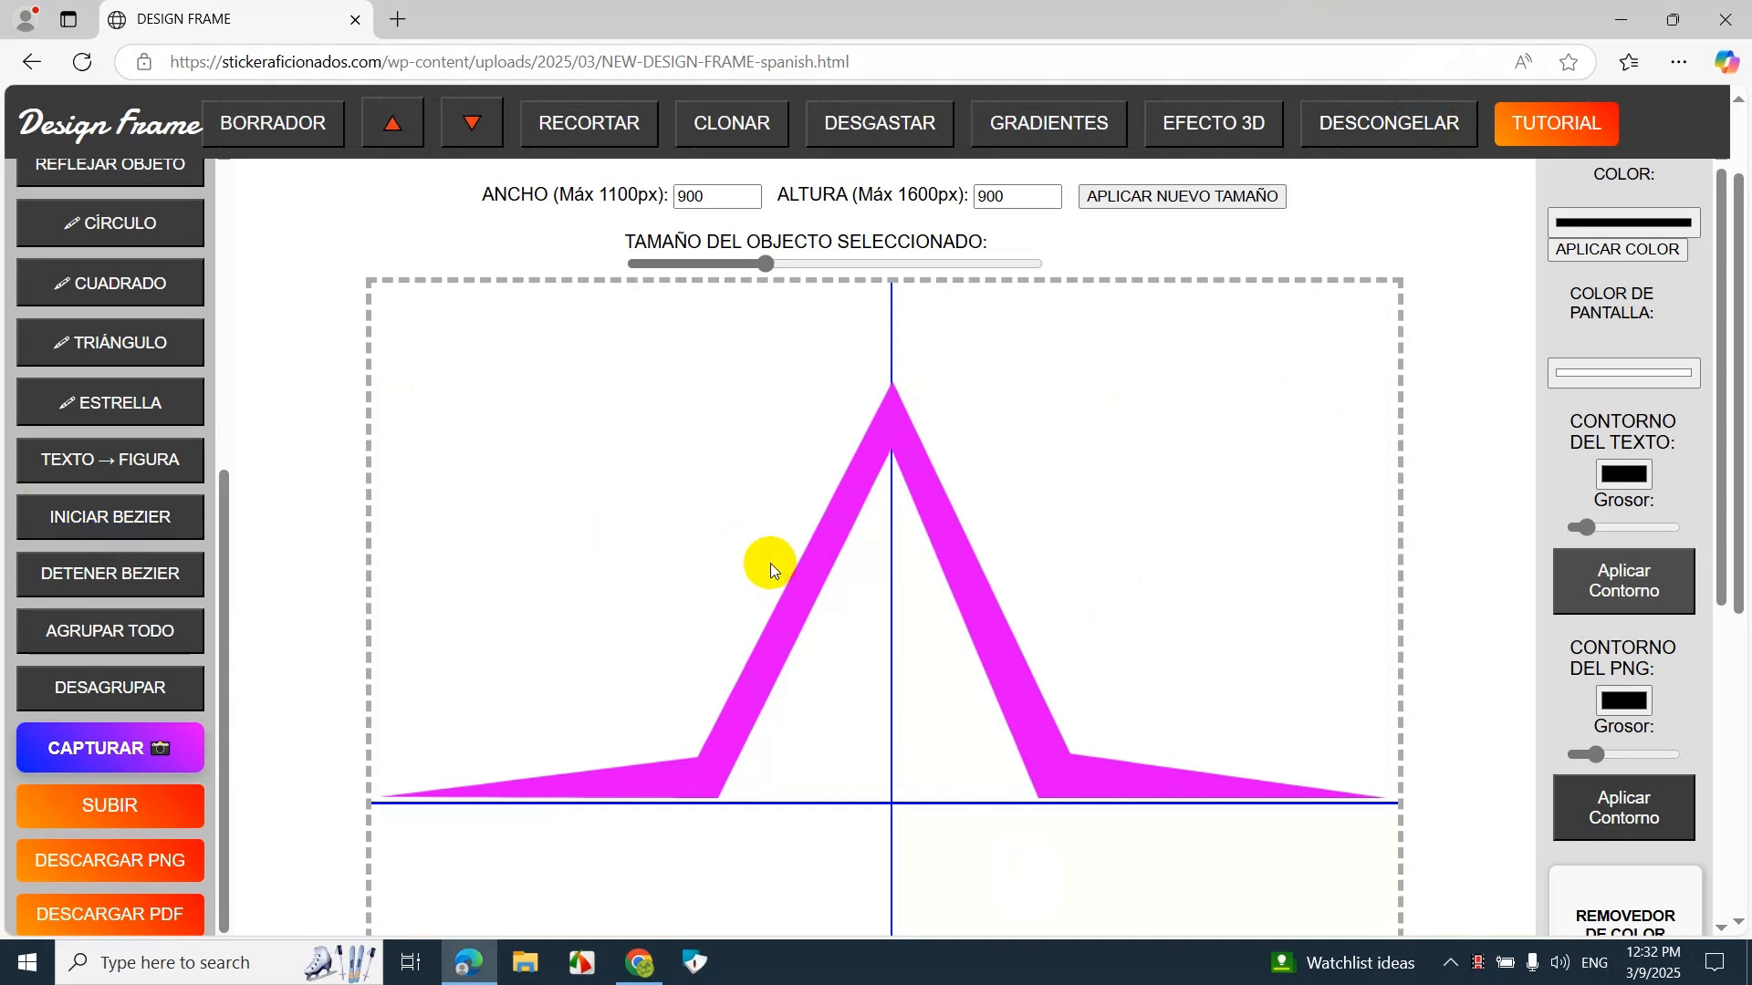
click(581, 437)
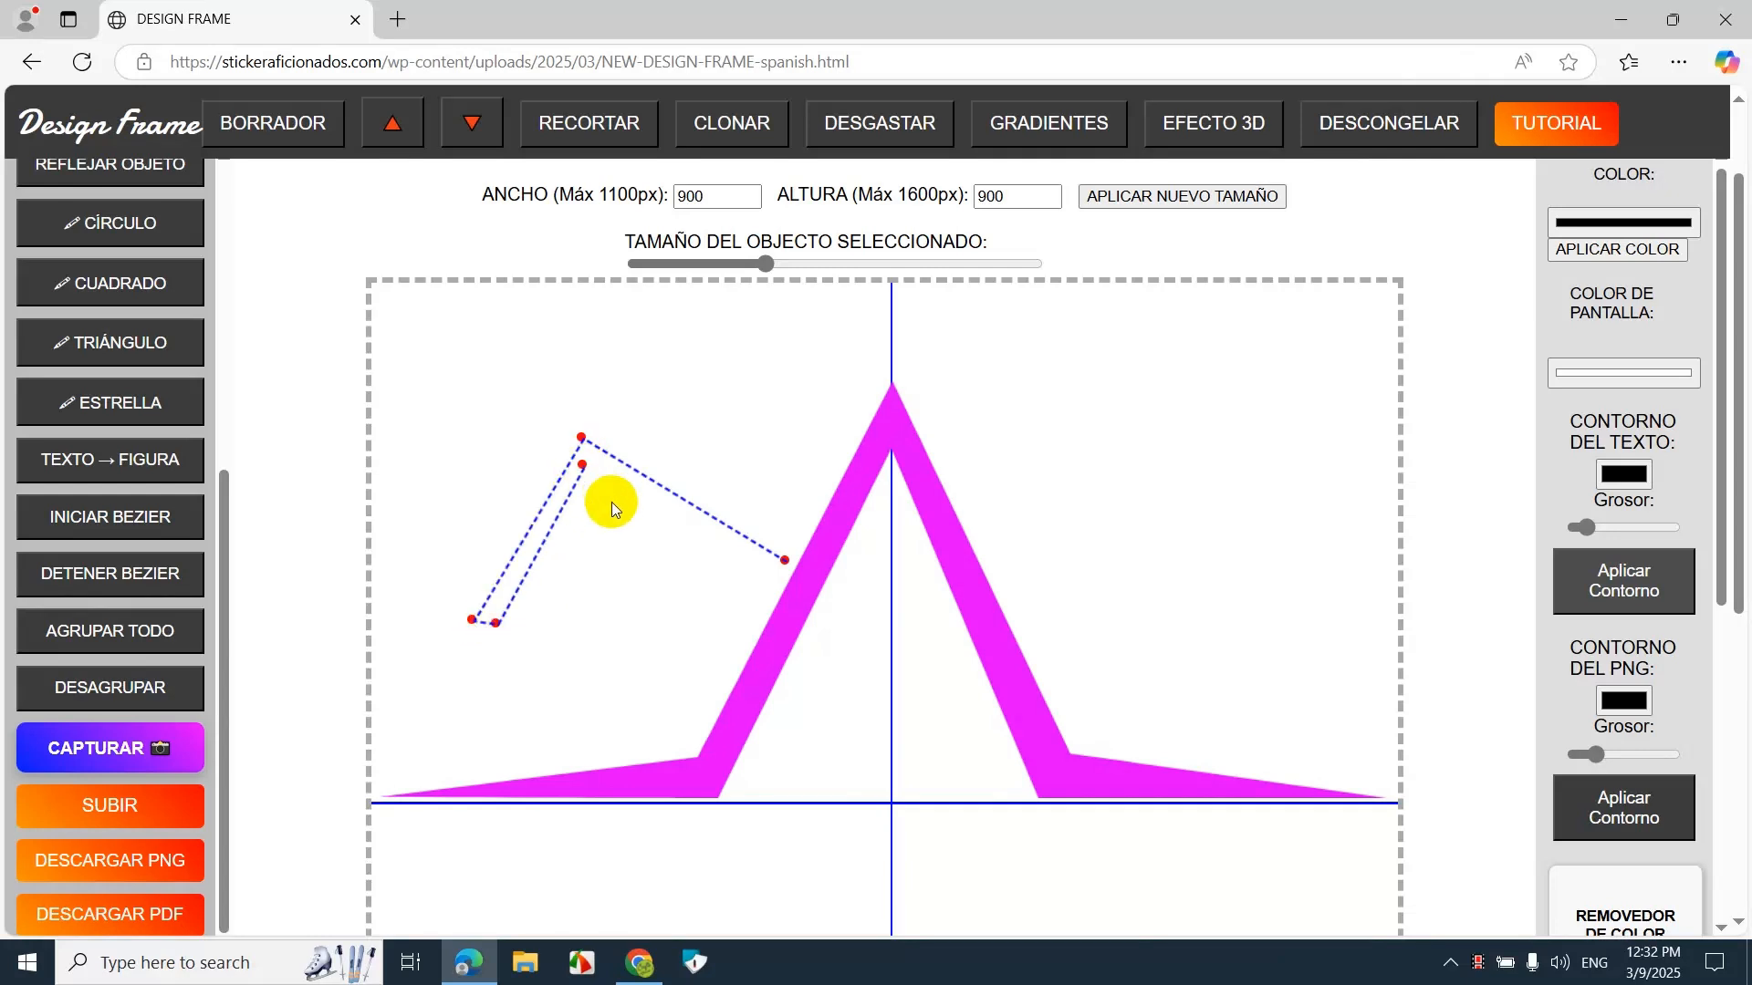
click(728, 664)
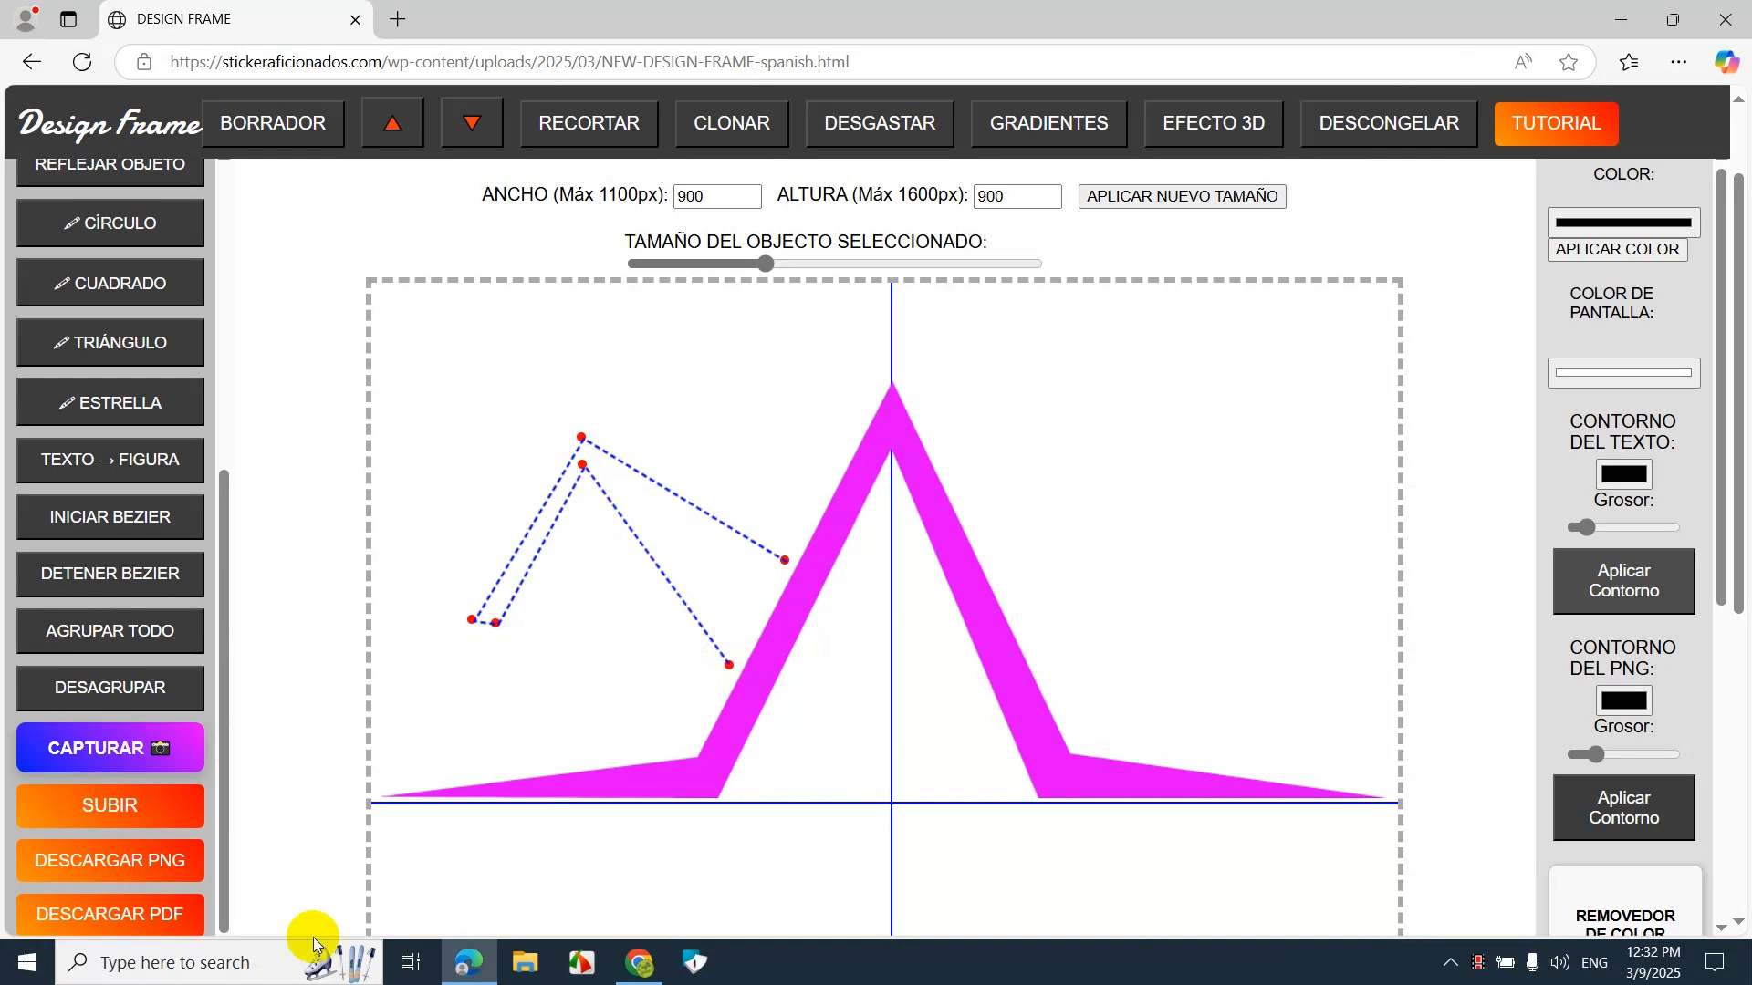
click(146, 516)
click(145, 575)
Step: Move the two end points of the small roof's thin leg outward while keeping the leg slender
click(717, 566)
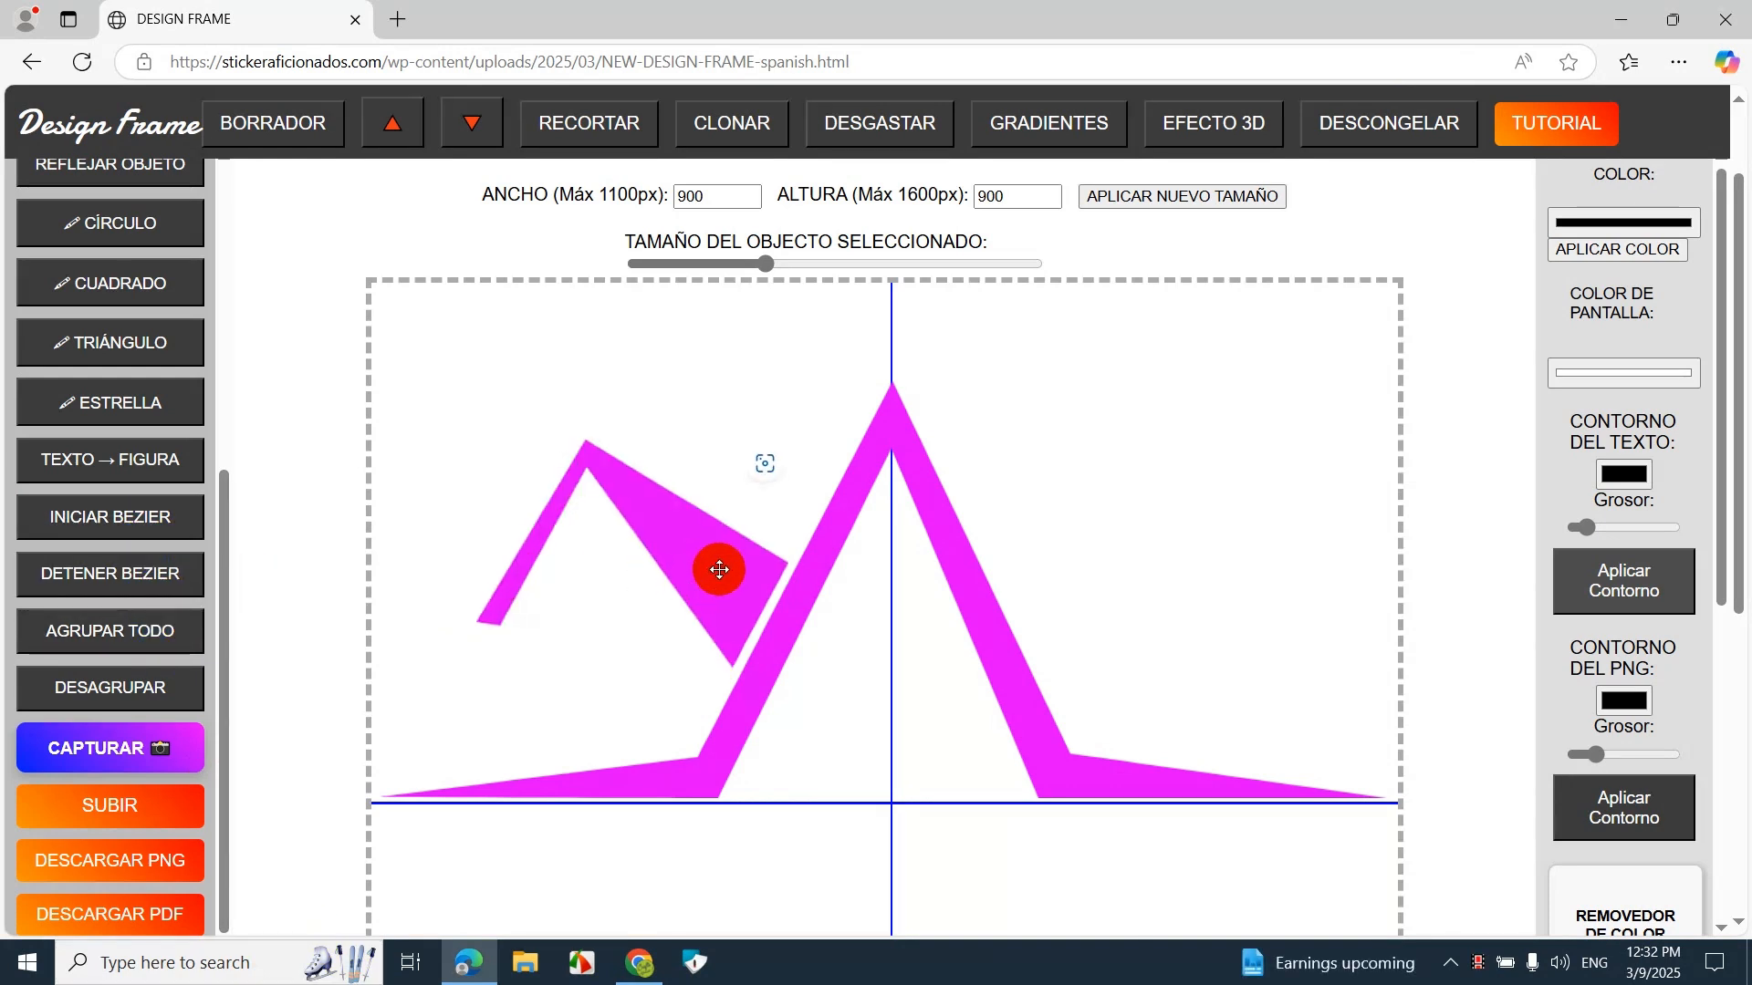
drag(473, 619, 448, 629)
click(501, 628)
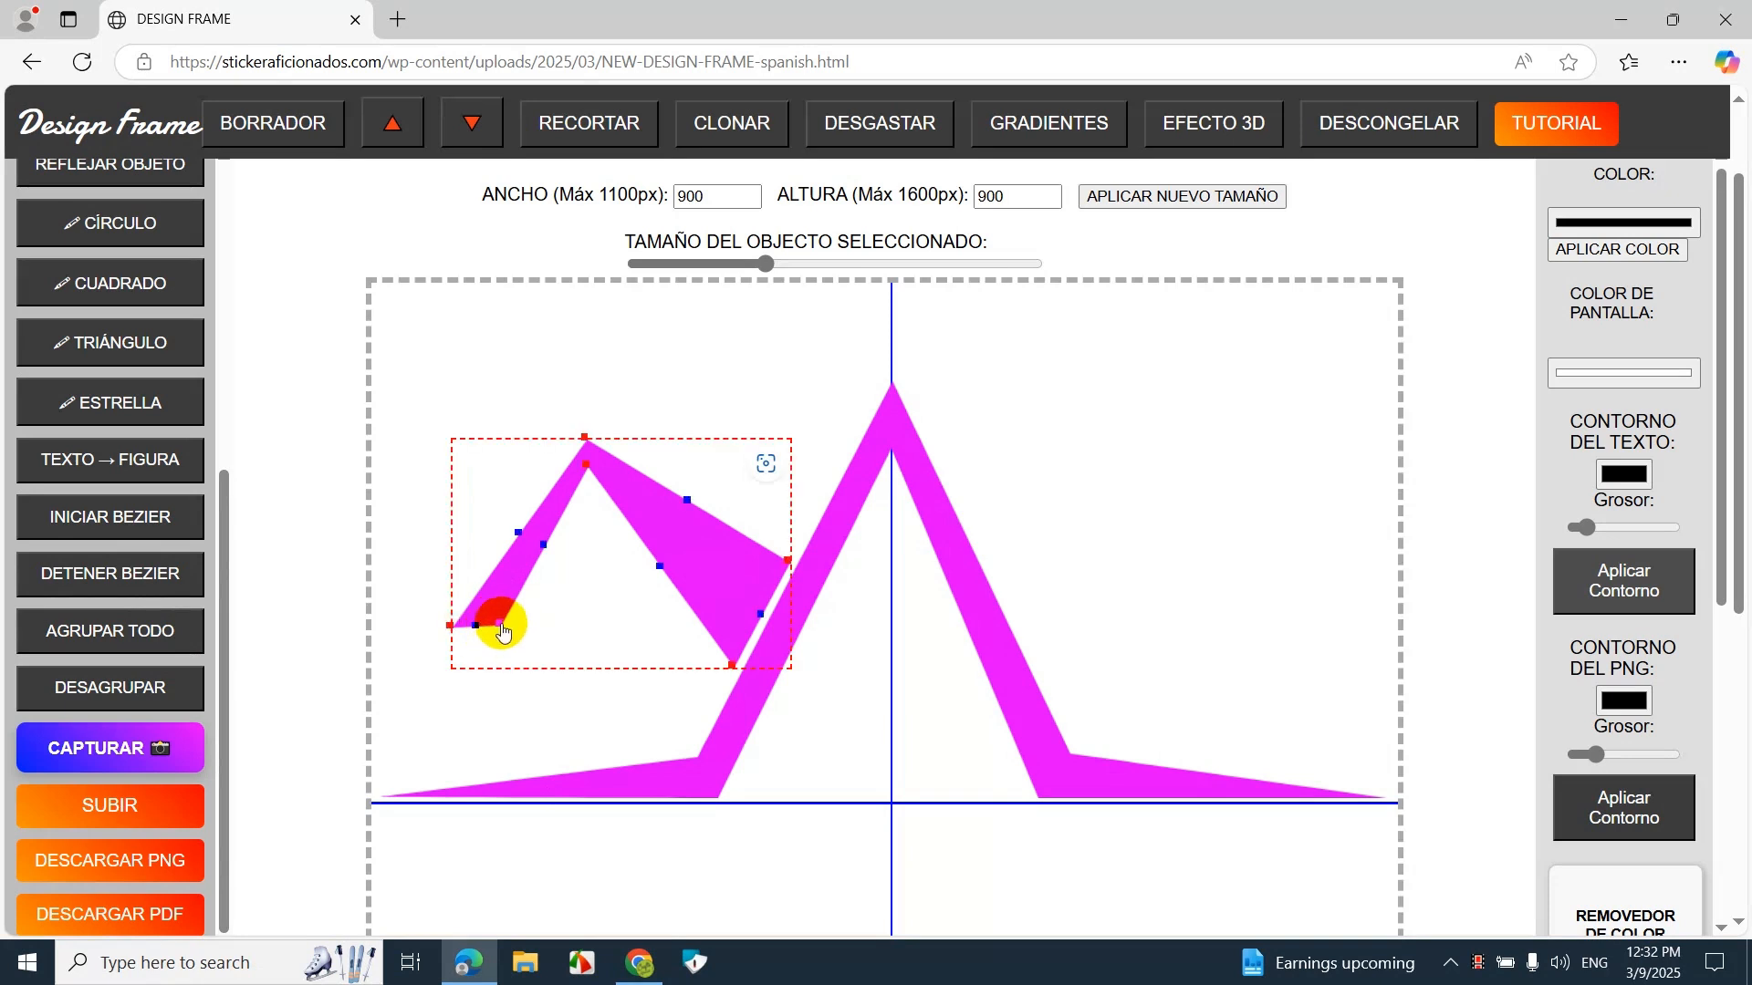
click(478, 629)
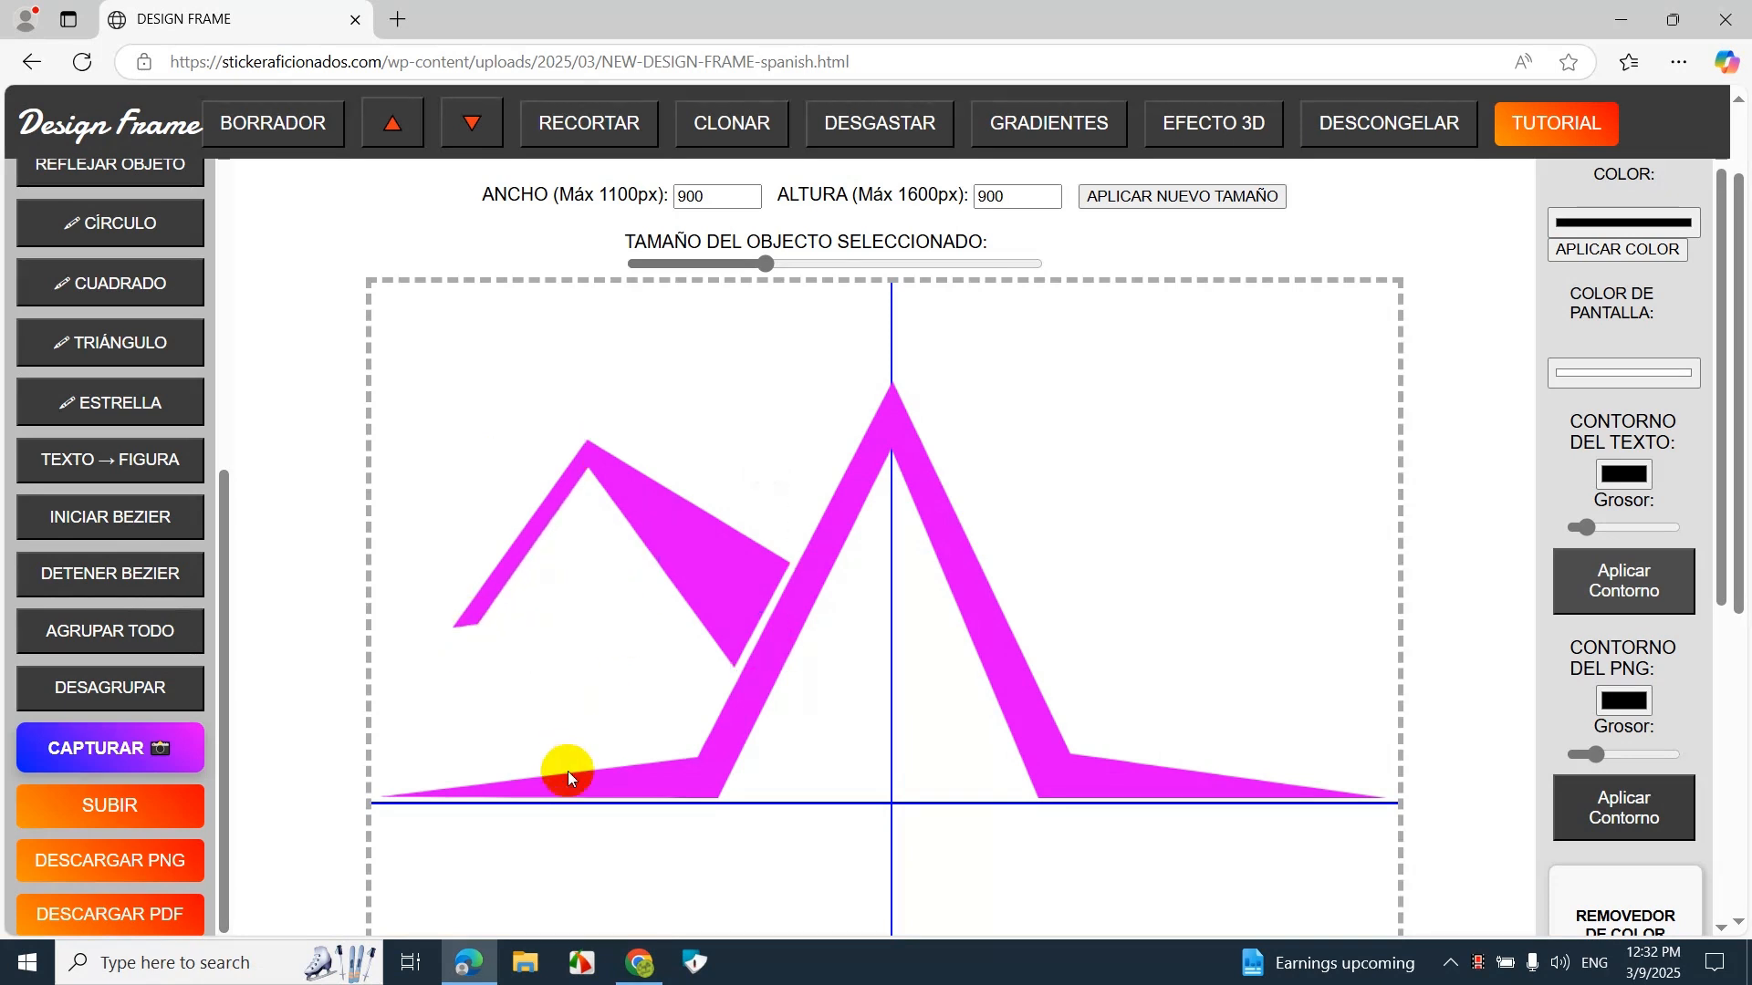
Step: Move the horizontal guide to the small roof's peak and place a clone of that roof right of the main roof
drag(793, 804, 788, 441)
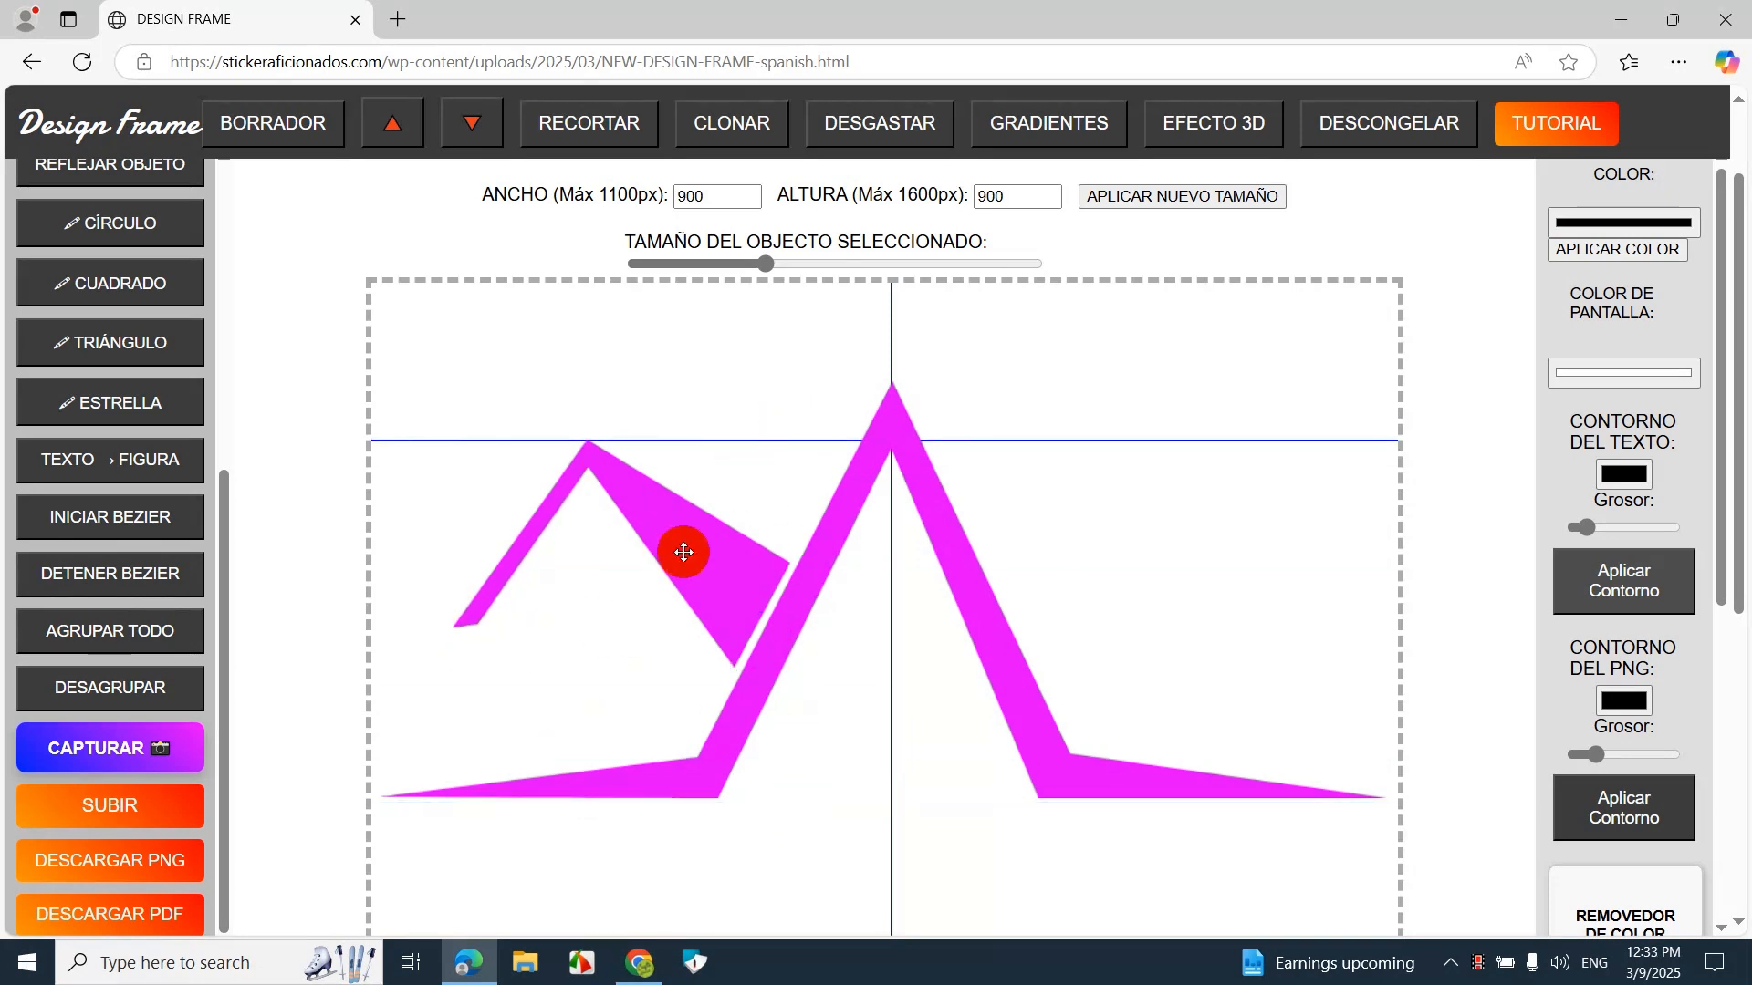
click(685, 548)
click(721, 124)
mouse_move(639, 520)
mouse_down()
mouse_move(723, 548)
mouse_move(1181, 535)
mouse_up()
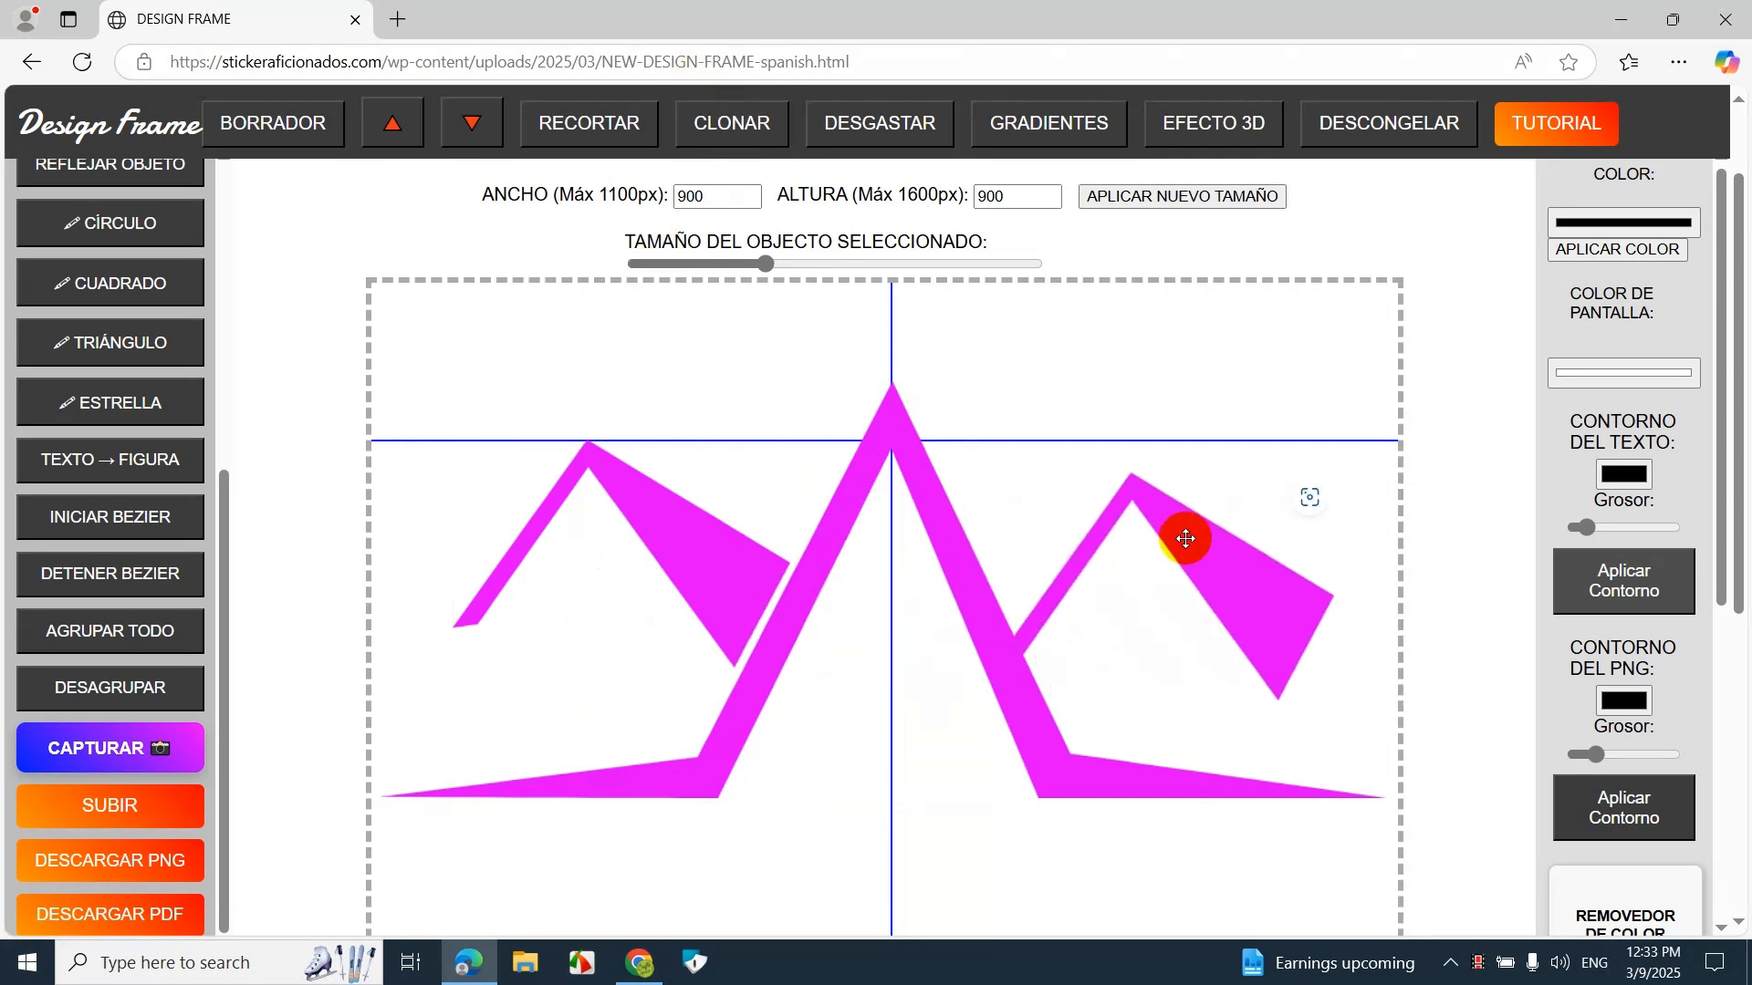
Step: Mirror the cloned small roof and align it with the horizontal guide, symmetrical to the left one
scroll(47, 547, up, 6)
click(26, 680)
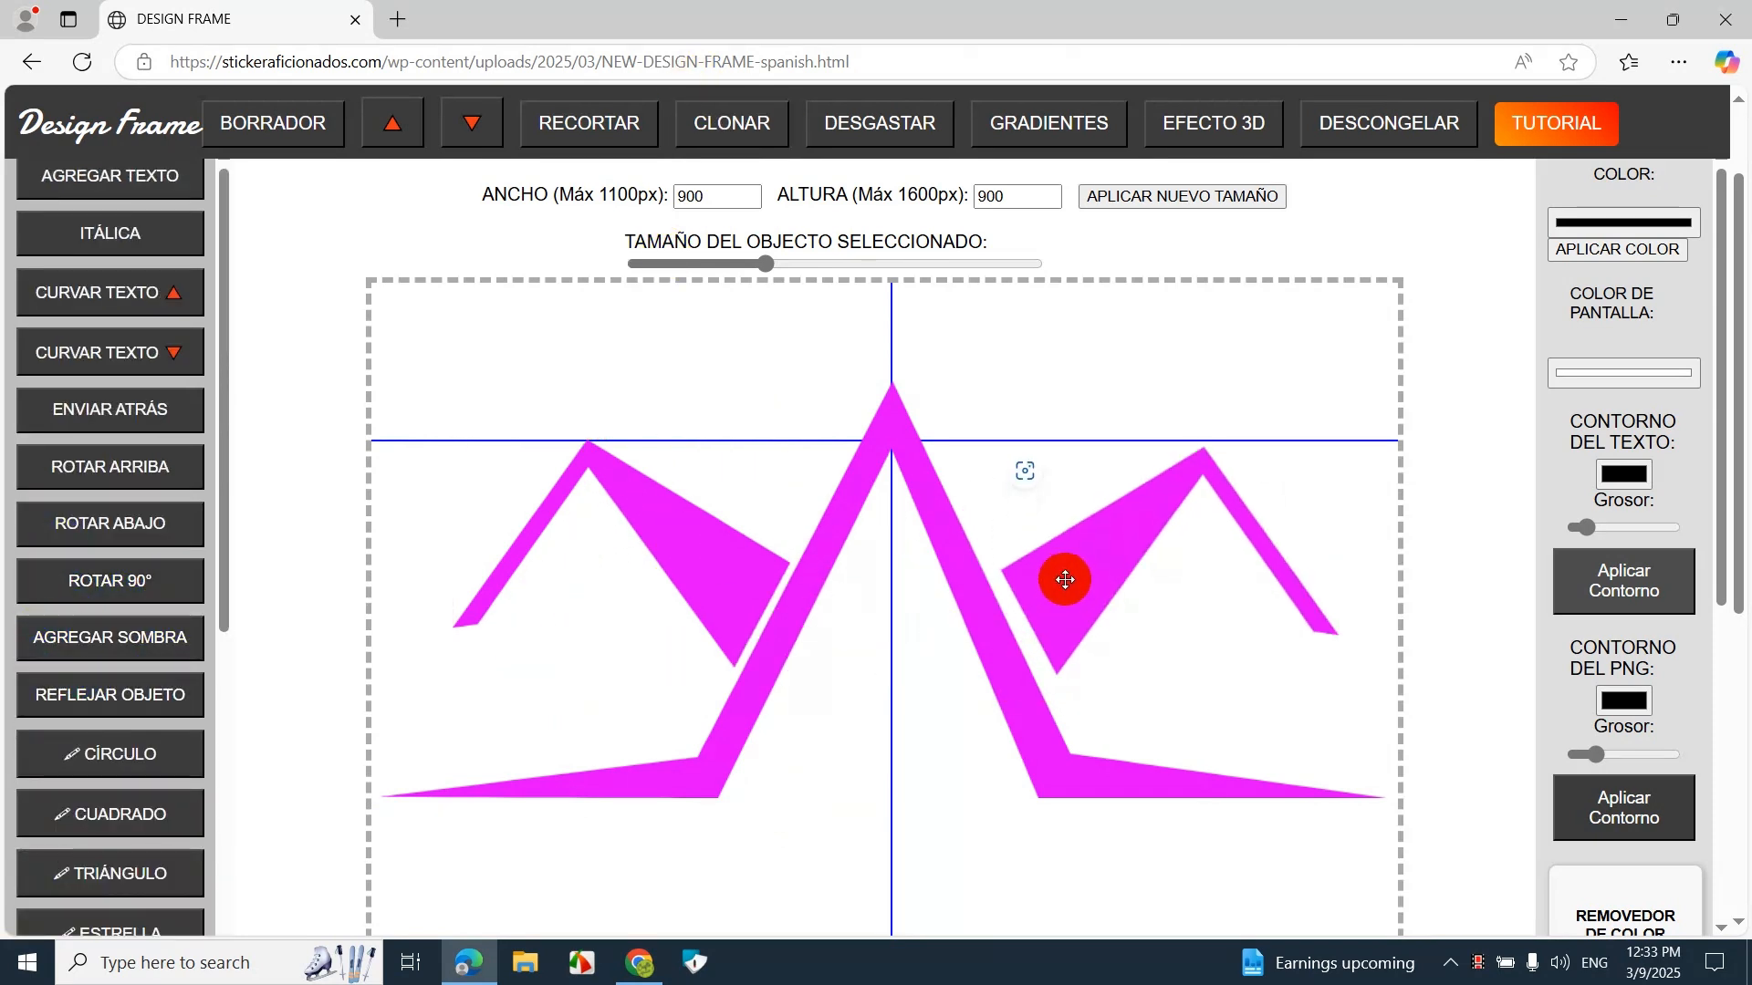
drag(1060, 578, 1052, 574)
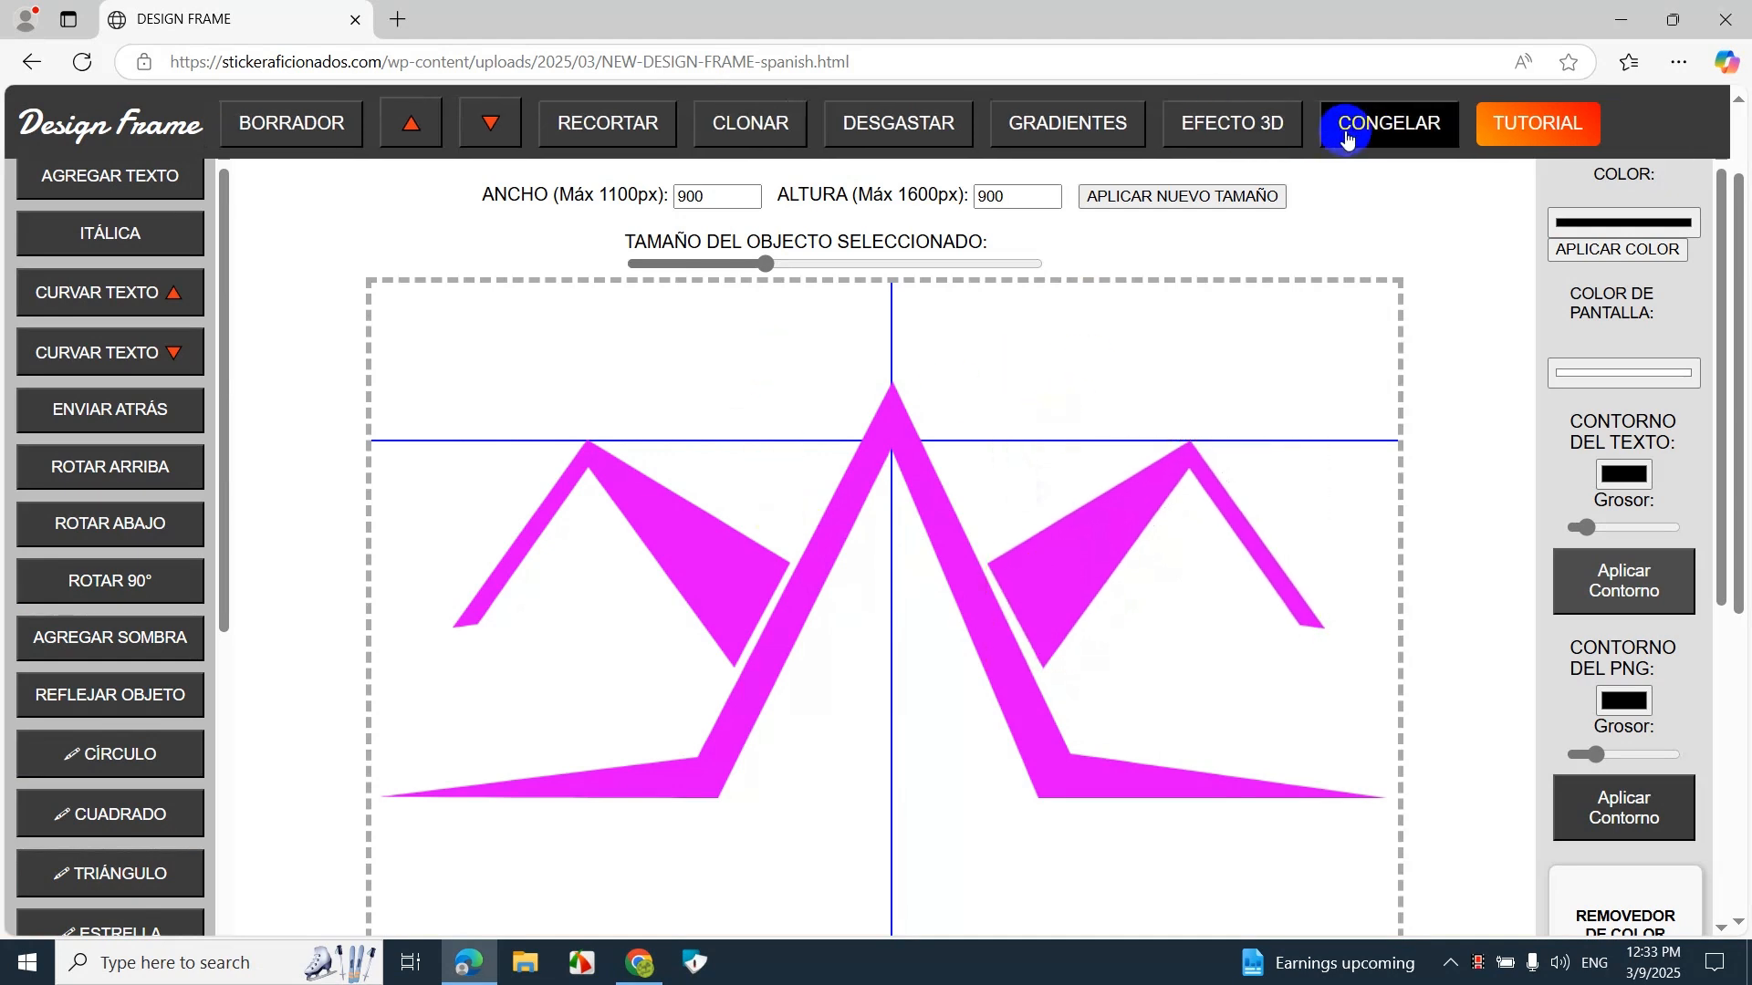
Step: Remove the horizontal and vertical guides from the canvas and freeze the roof shapes
scroll(1250, 422, down, 5)
click(705, 811)
scroll(844, 584, up, 5)
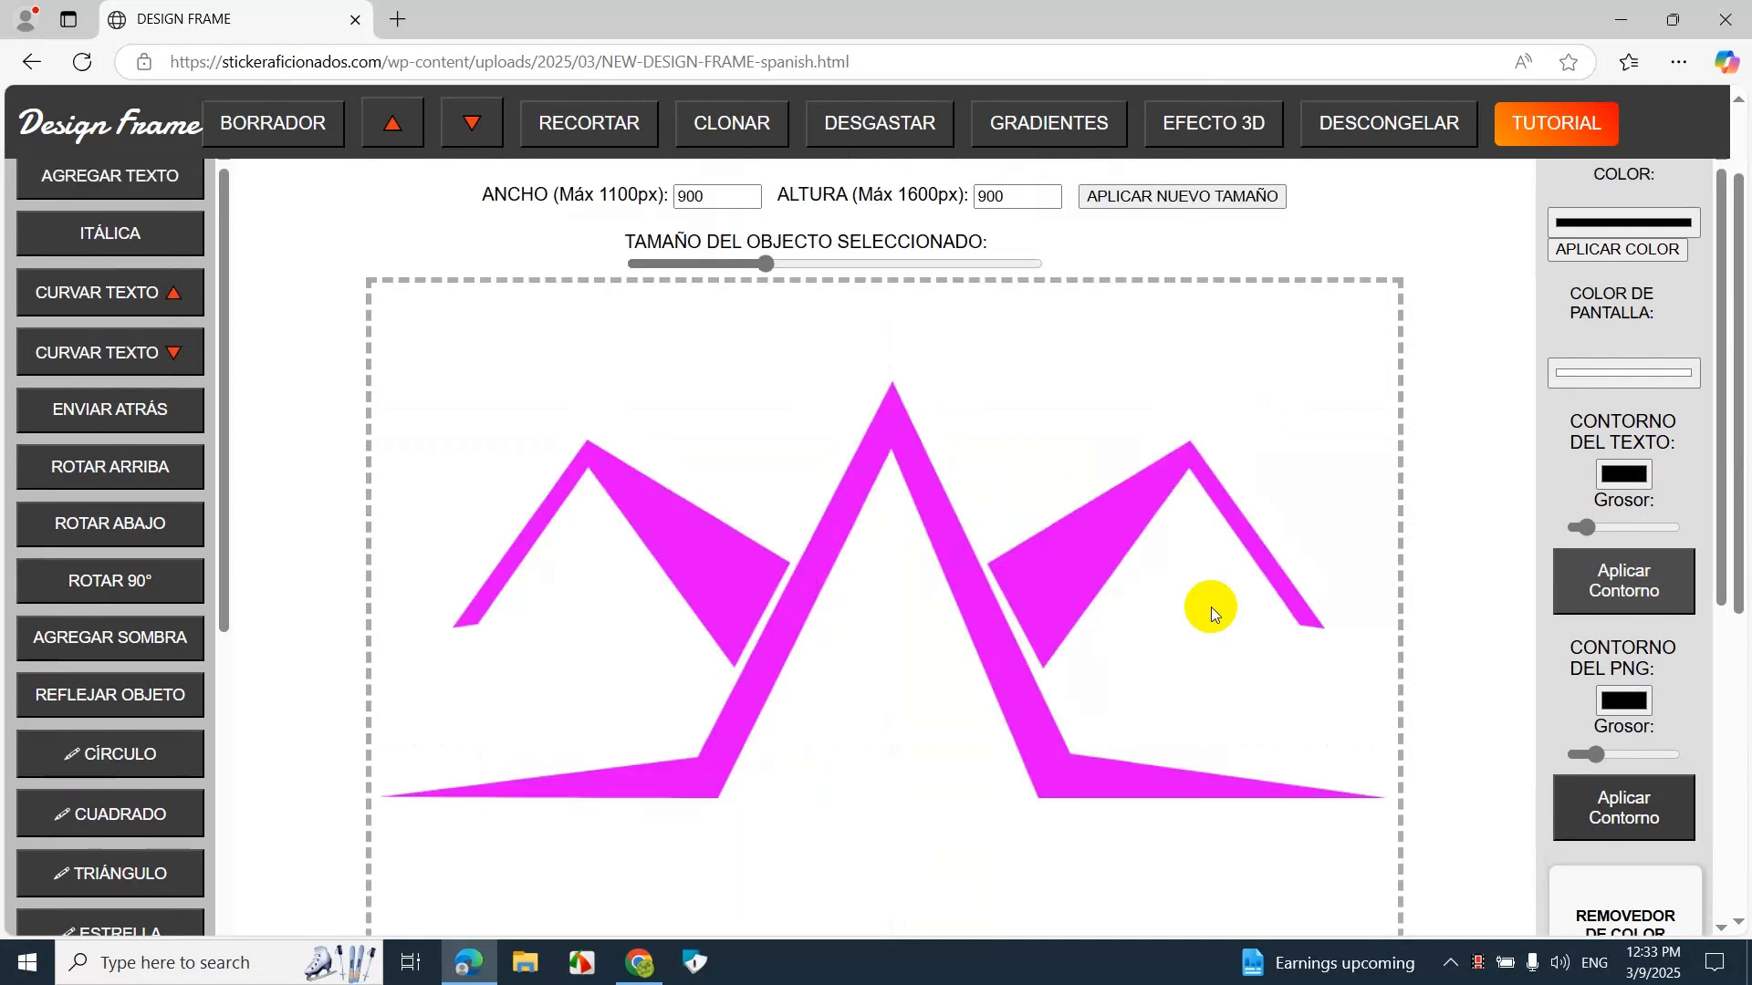
Step: Unfreeze the shapes, move the left small roof lower and slightly outward, and set a horizontal guide at its peak
click(636, 509)
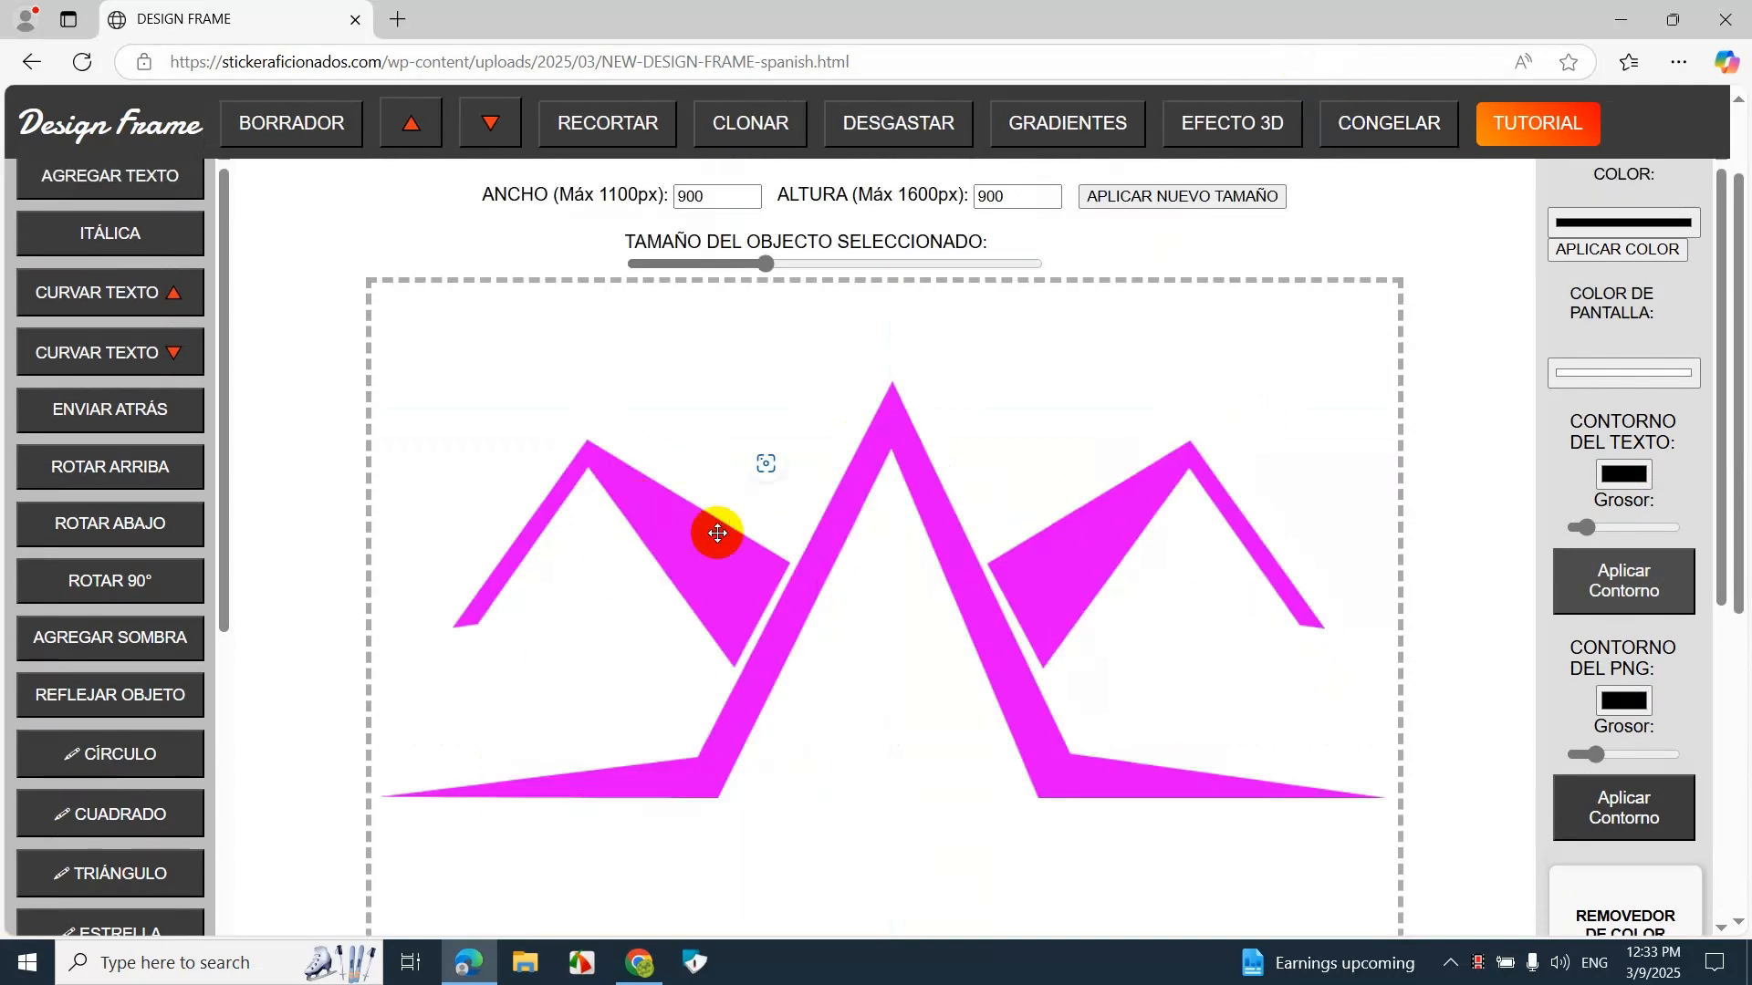
drag(715, 531, 701, 575)
scroll(702, 575, down, 5)
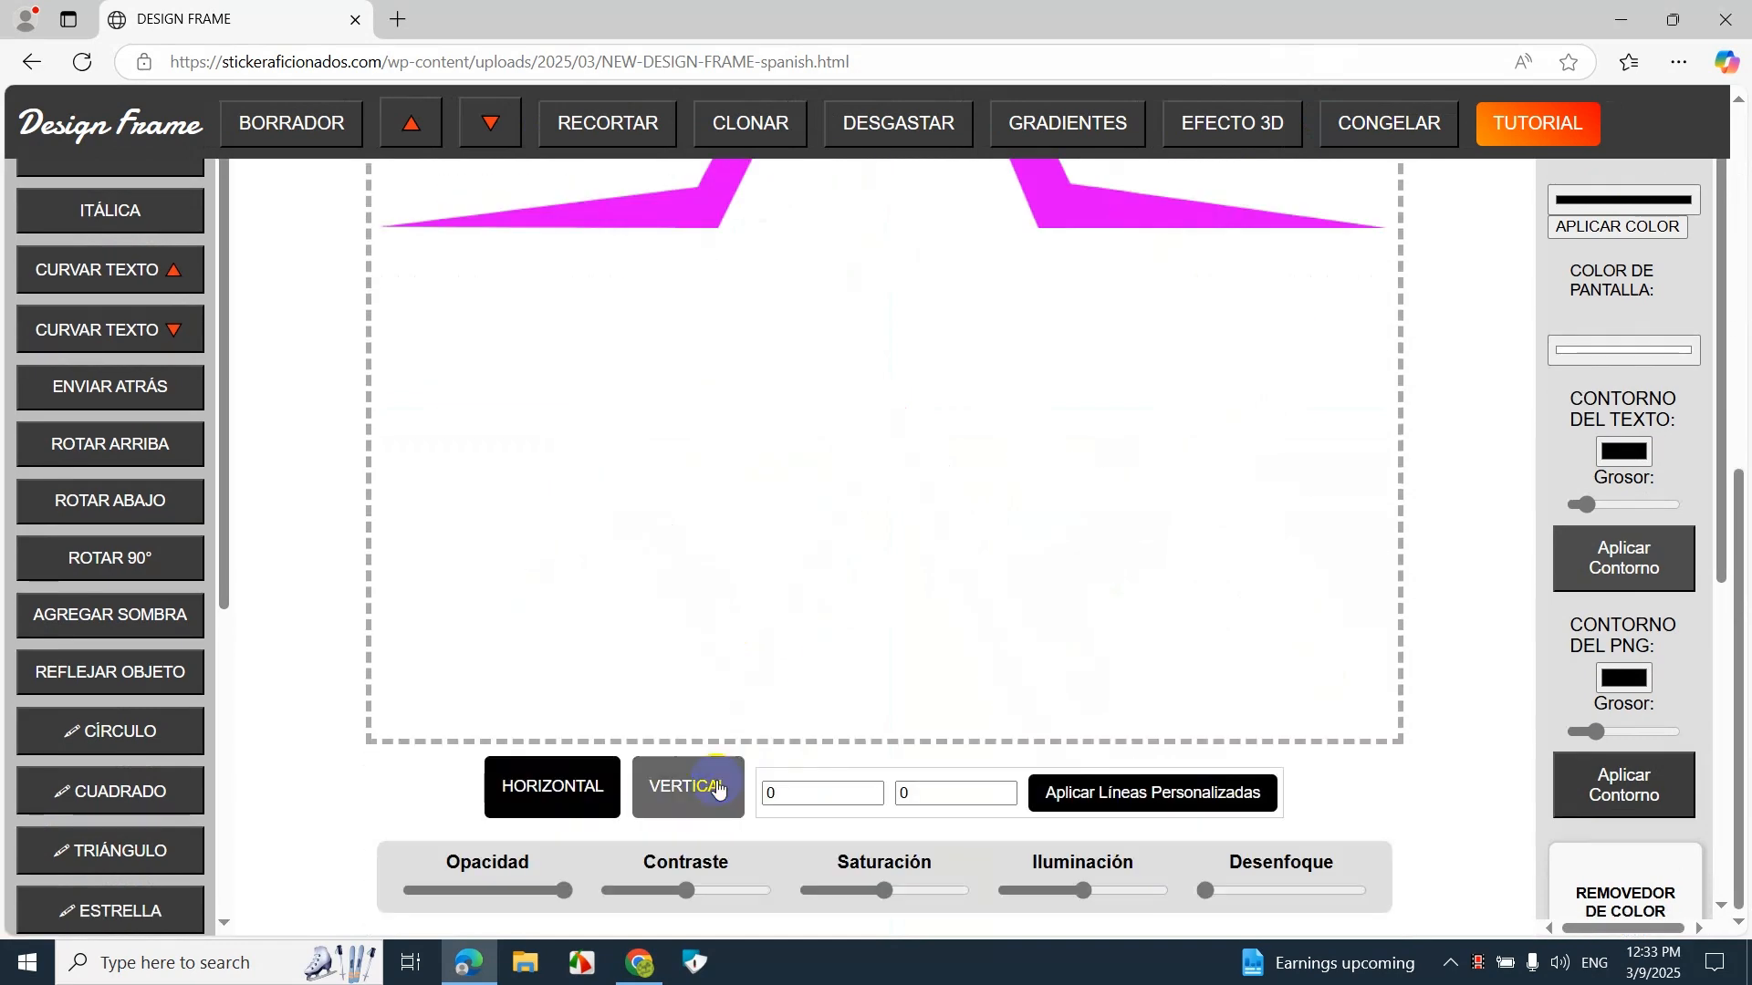
click(548, 775)
scroll(810, 801, up, 5)
drag(810, 801, 793, 464)
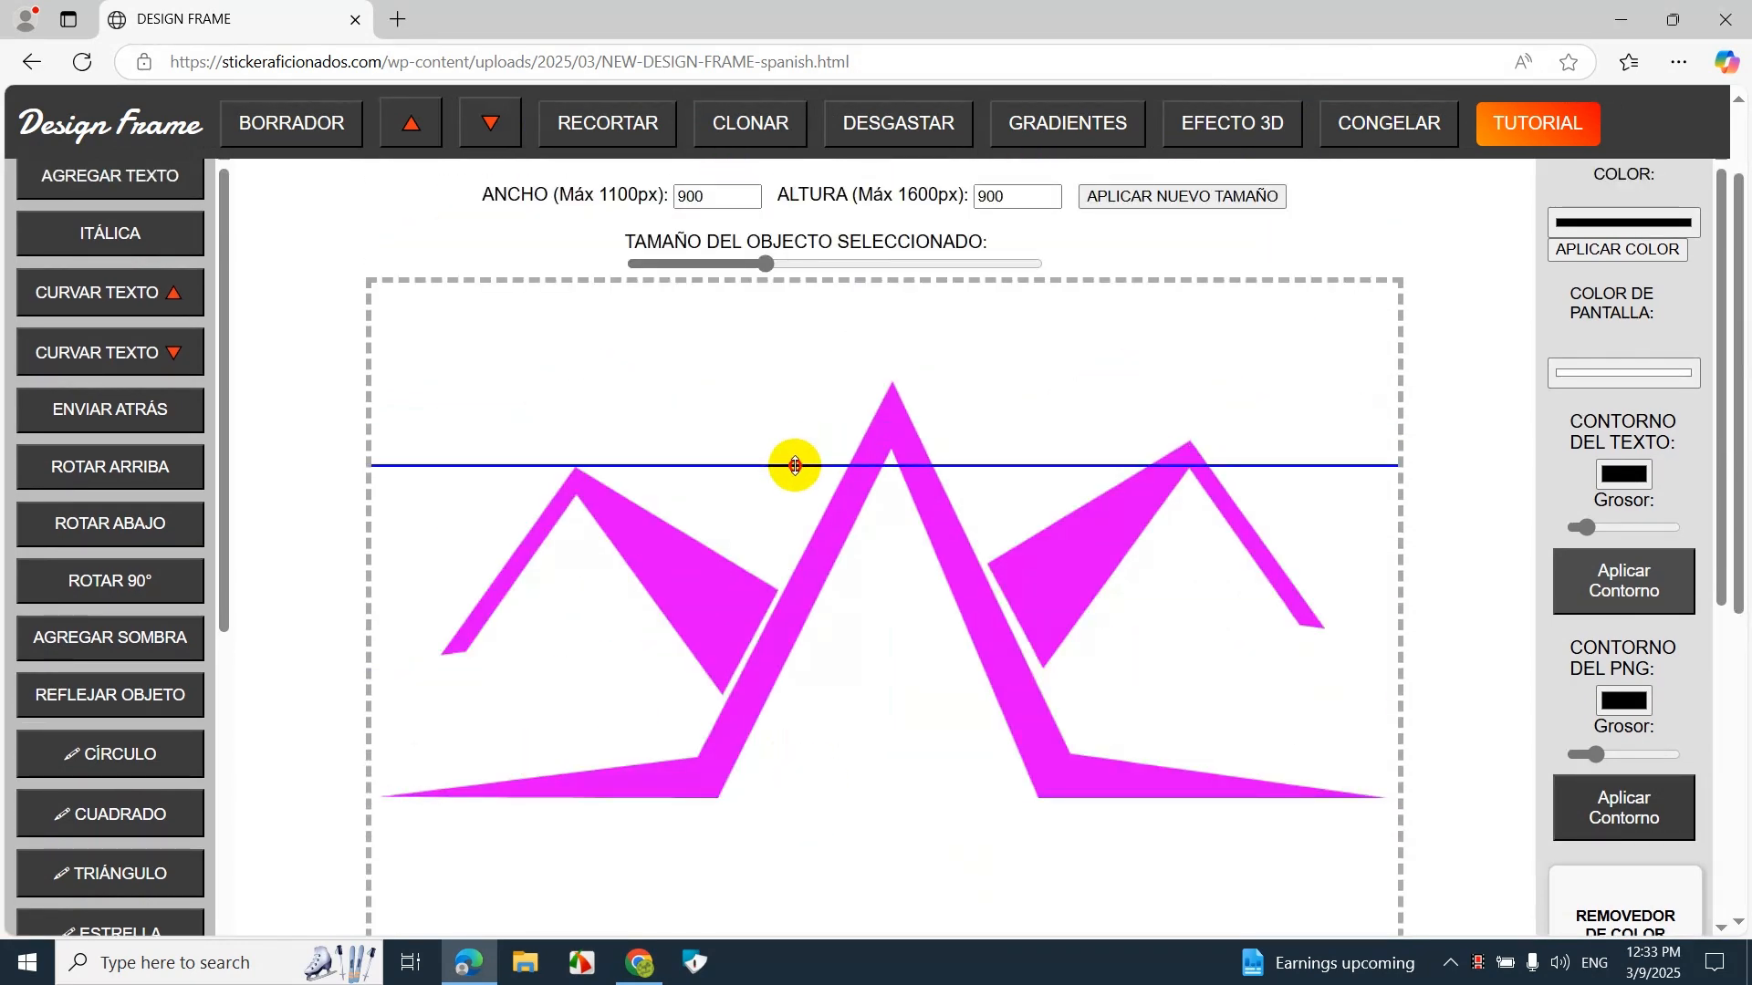
Step: Lower the right small roof to the horizontal guide, symmetrical to the left one, then freeze the shapes and remove the guide
drag(1087, 520, 1110, 556)
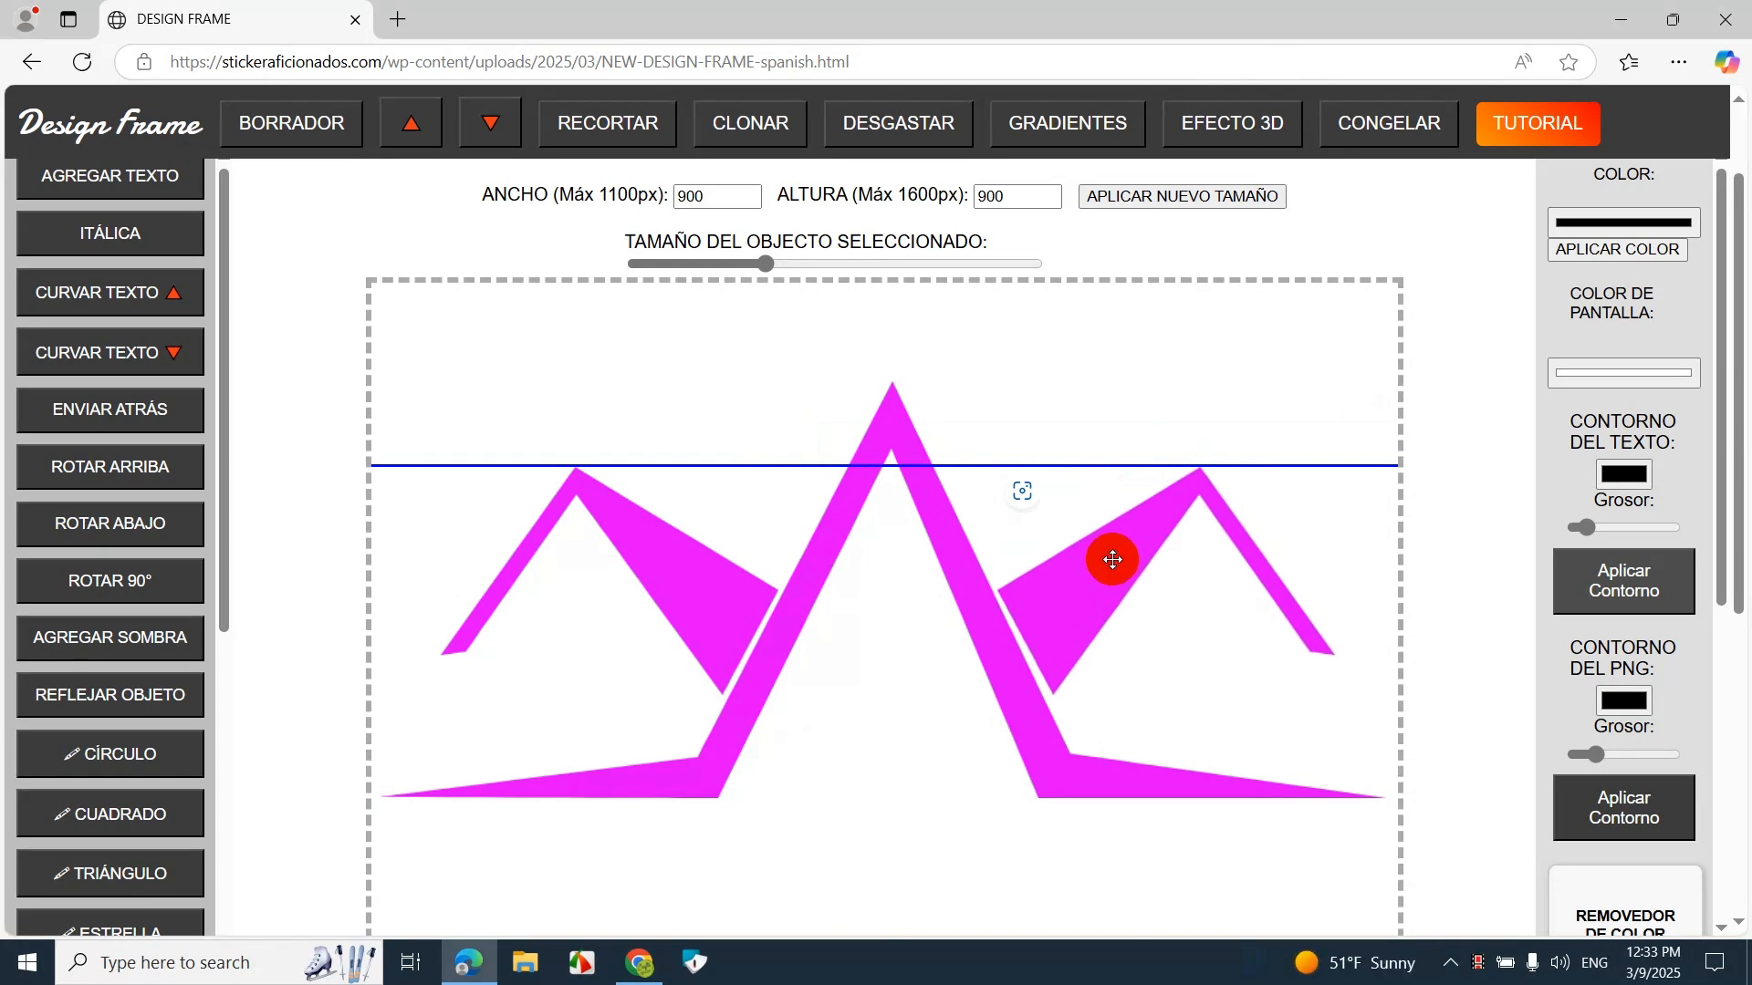
click(1387, 137)
scroll(1016, 655, down, 6)
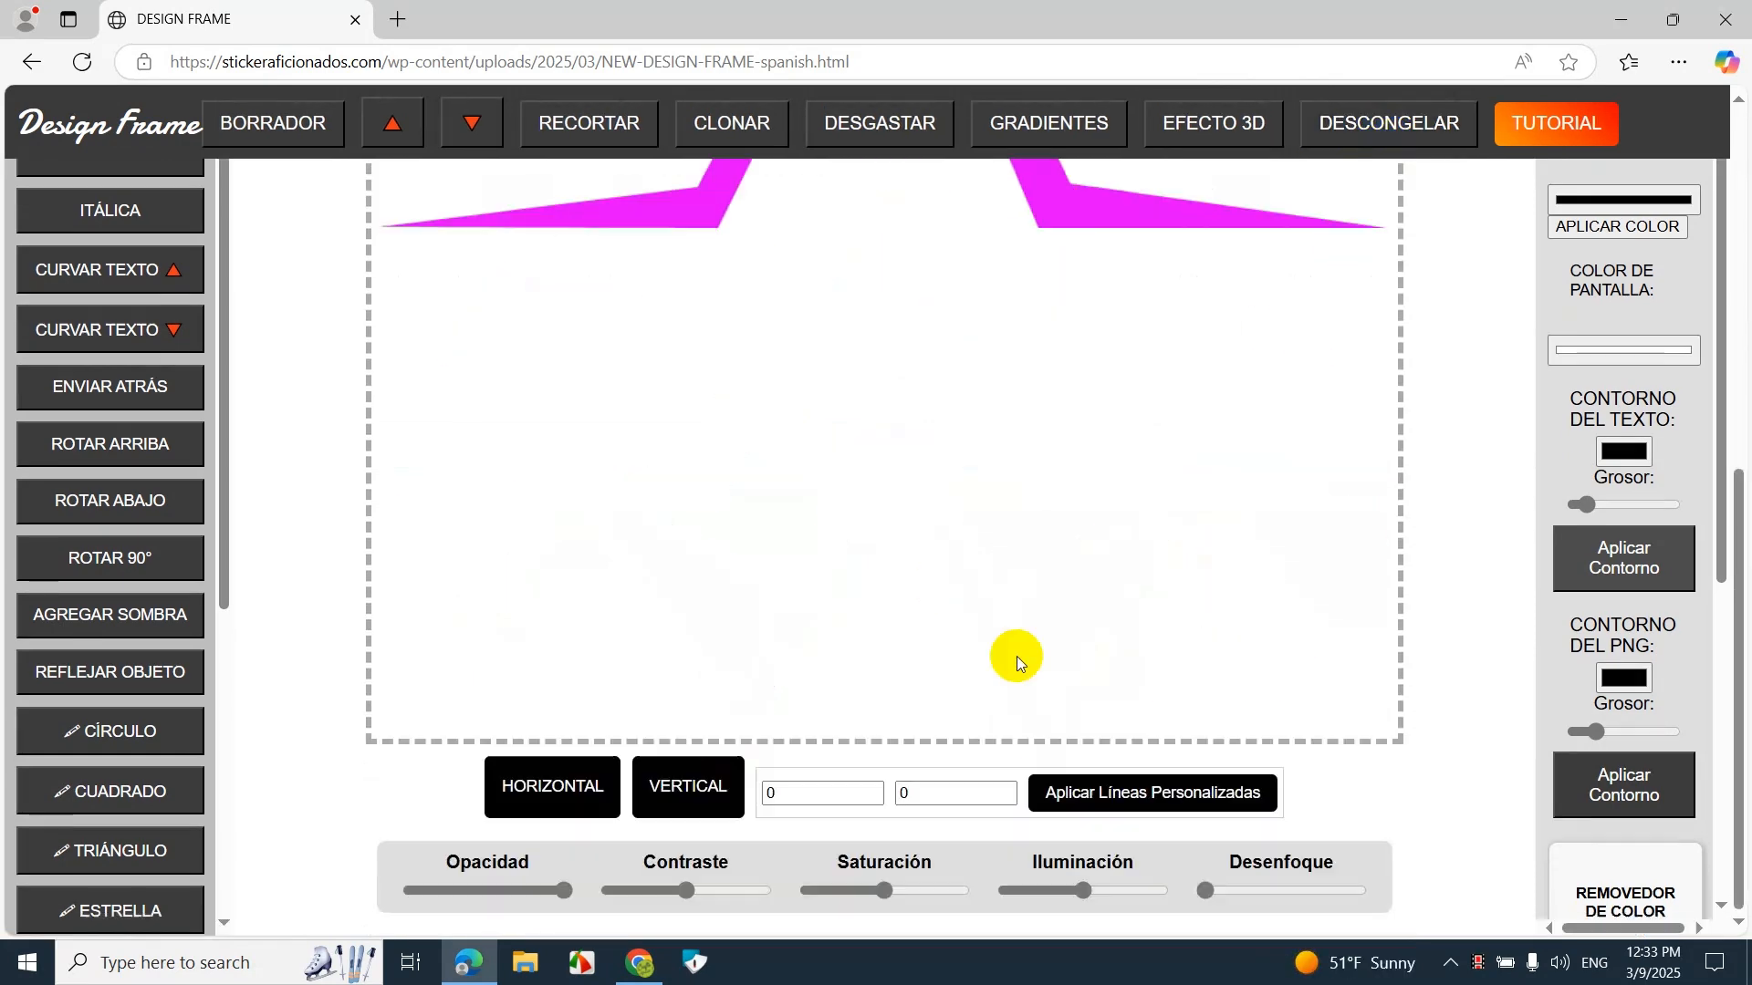
scroll(825, 484, up, 6)
scroll(310, 468, down, 6)
Step: Draw a closed five-point Bezier shape with vertical sides and a pointed top in the empty area below the roofs
scroll(129, 441, down, 6)
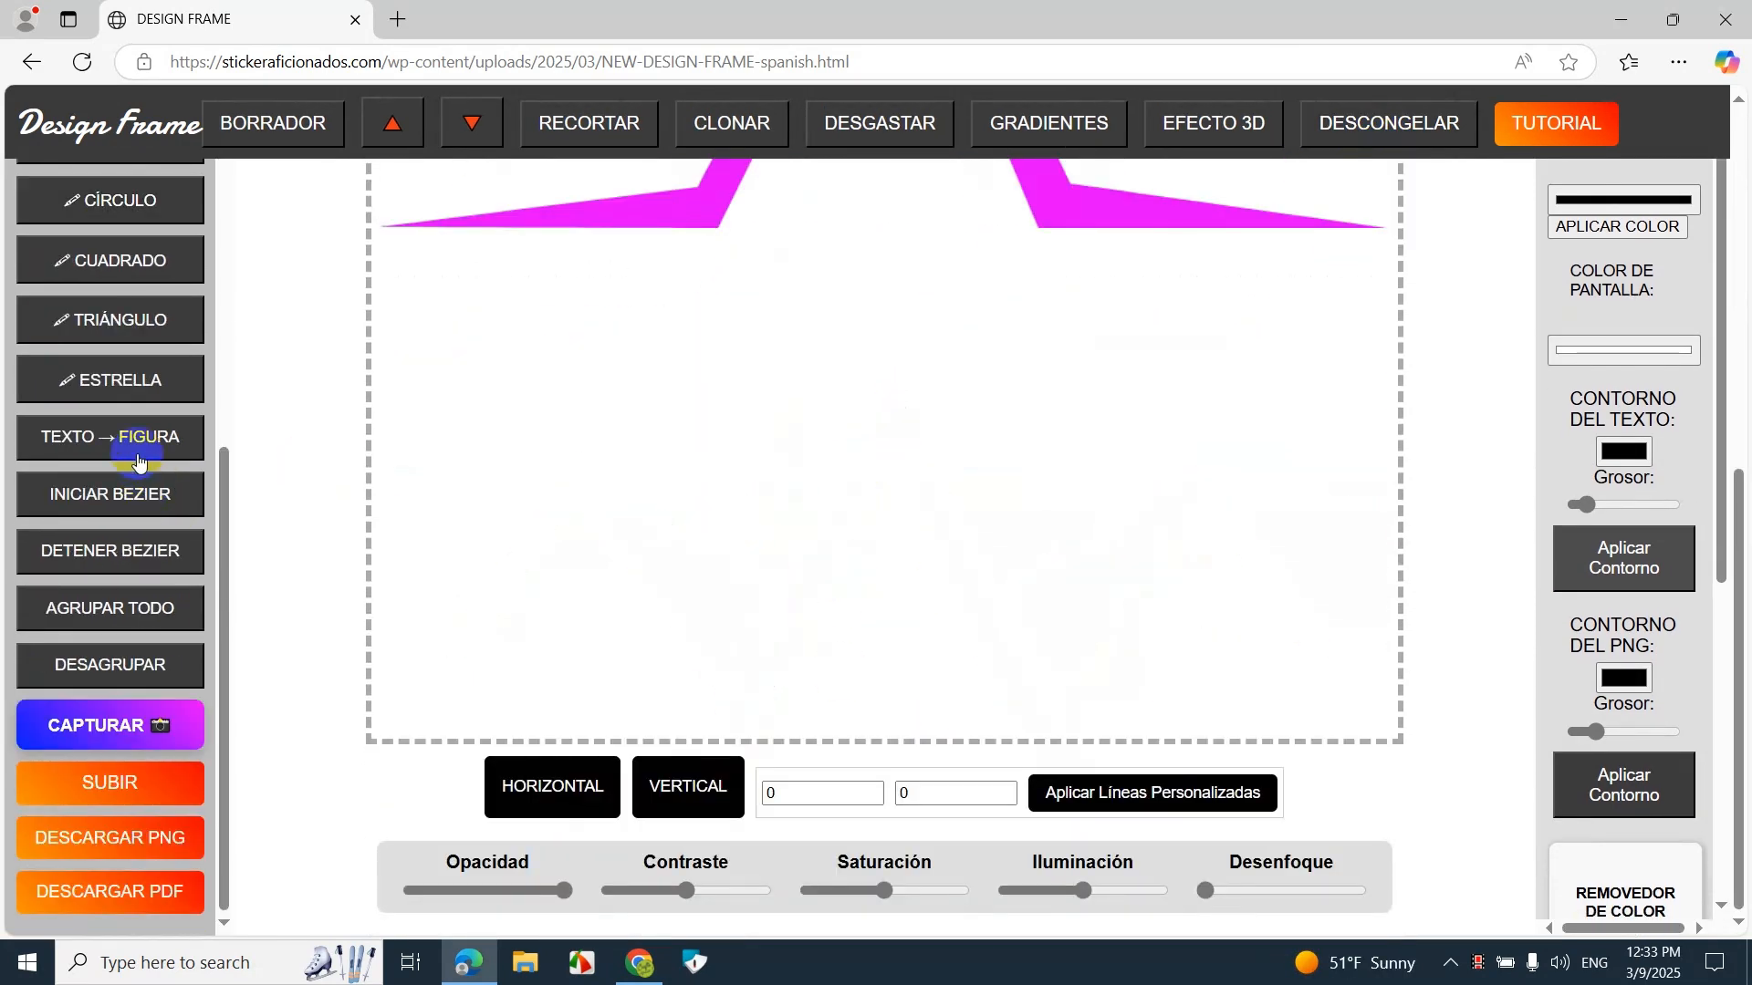
click(661, 604)
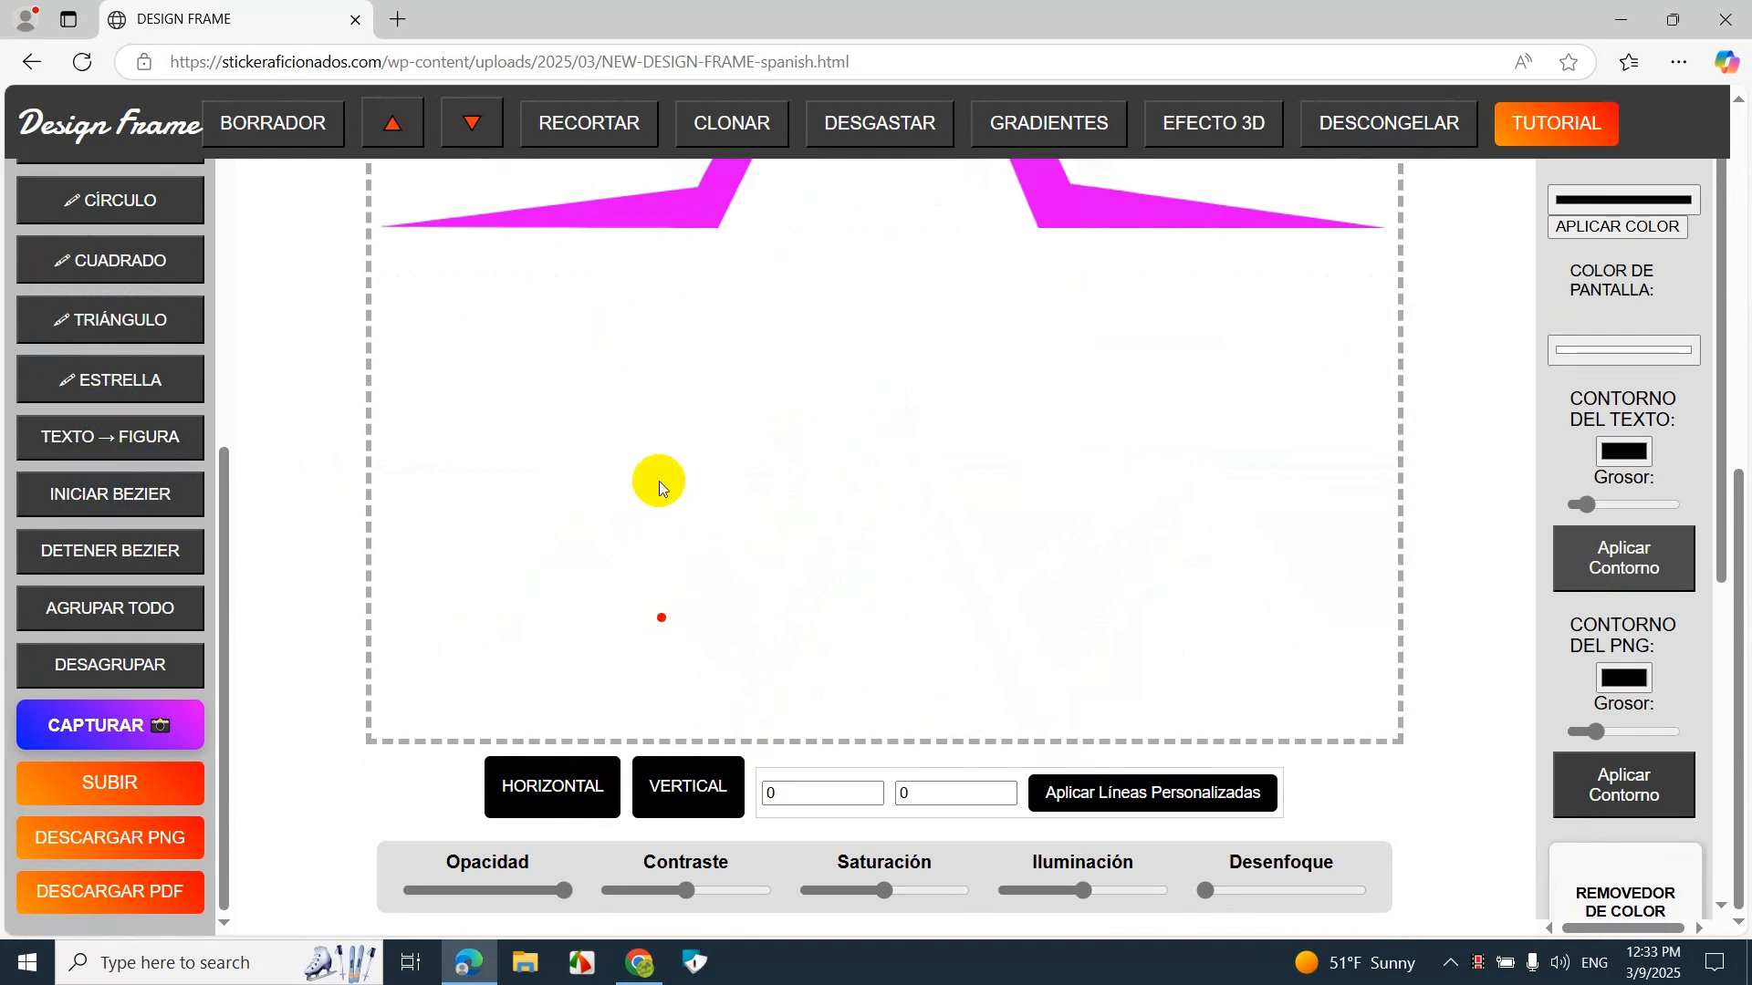
click(661, 481)
click(763, 358)
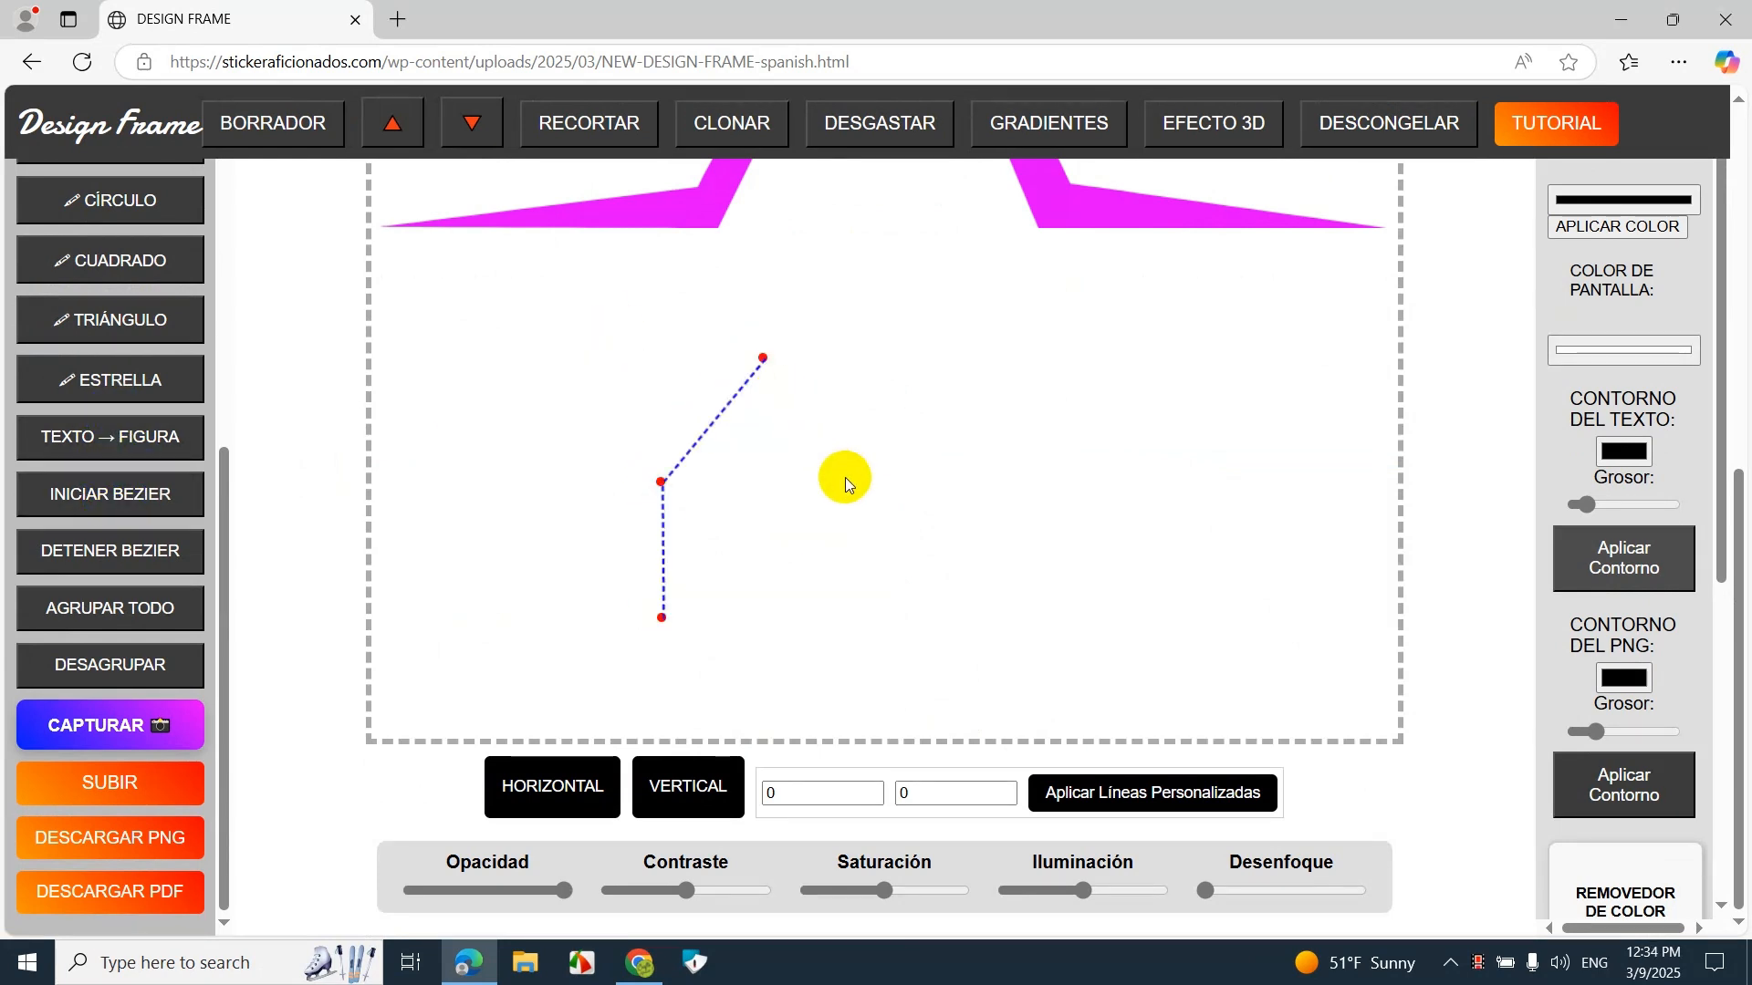
click(848, 481)
click(844, 624)
click(67, 551)
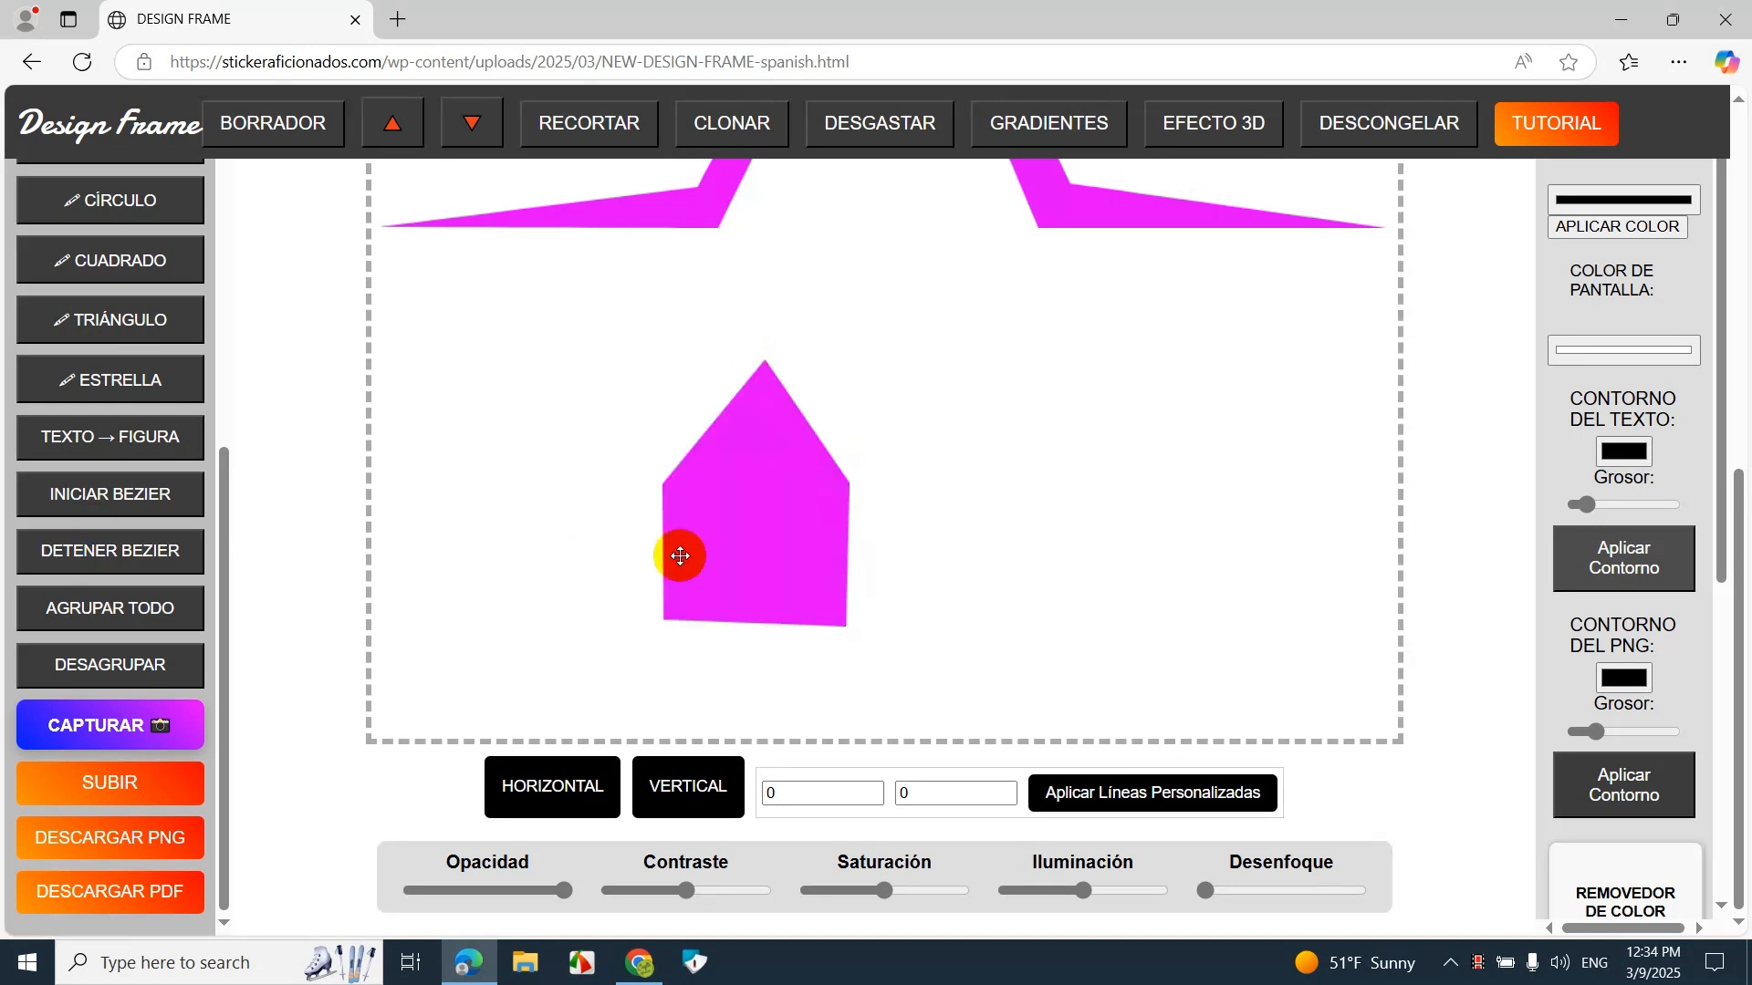
Step: Level the lower edge of the five-point shape by adjusting its corner, and center its peak between the sides
click(666, 602)
drag(842, 625, 844, 617)
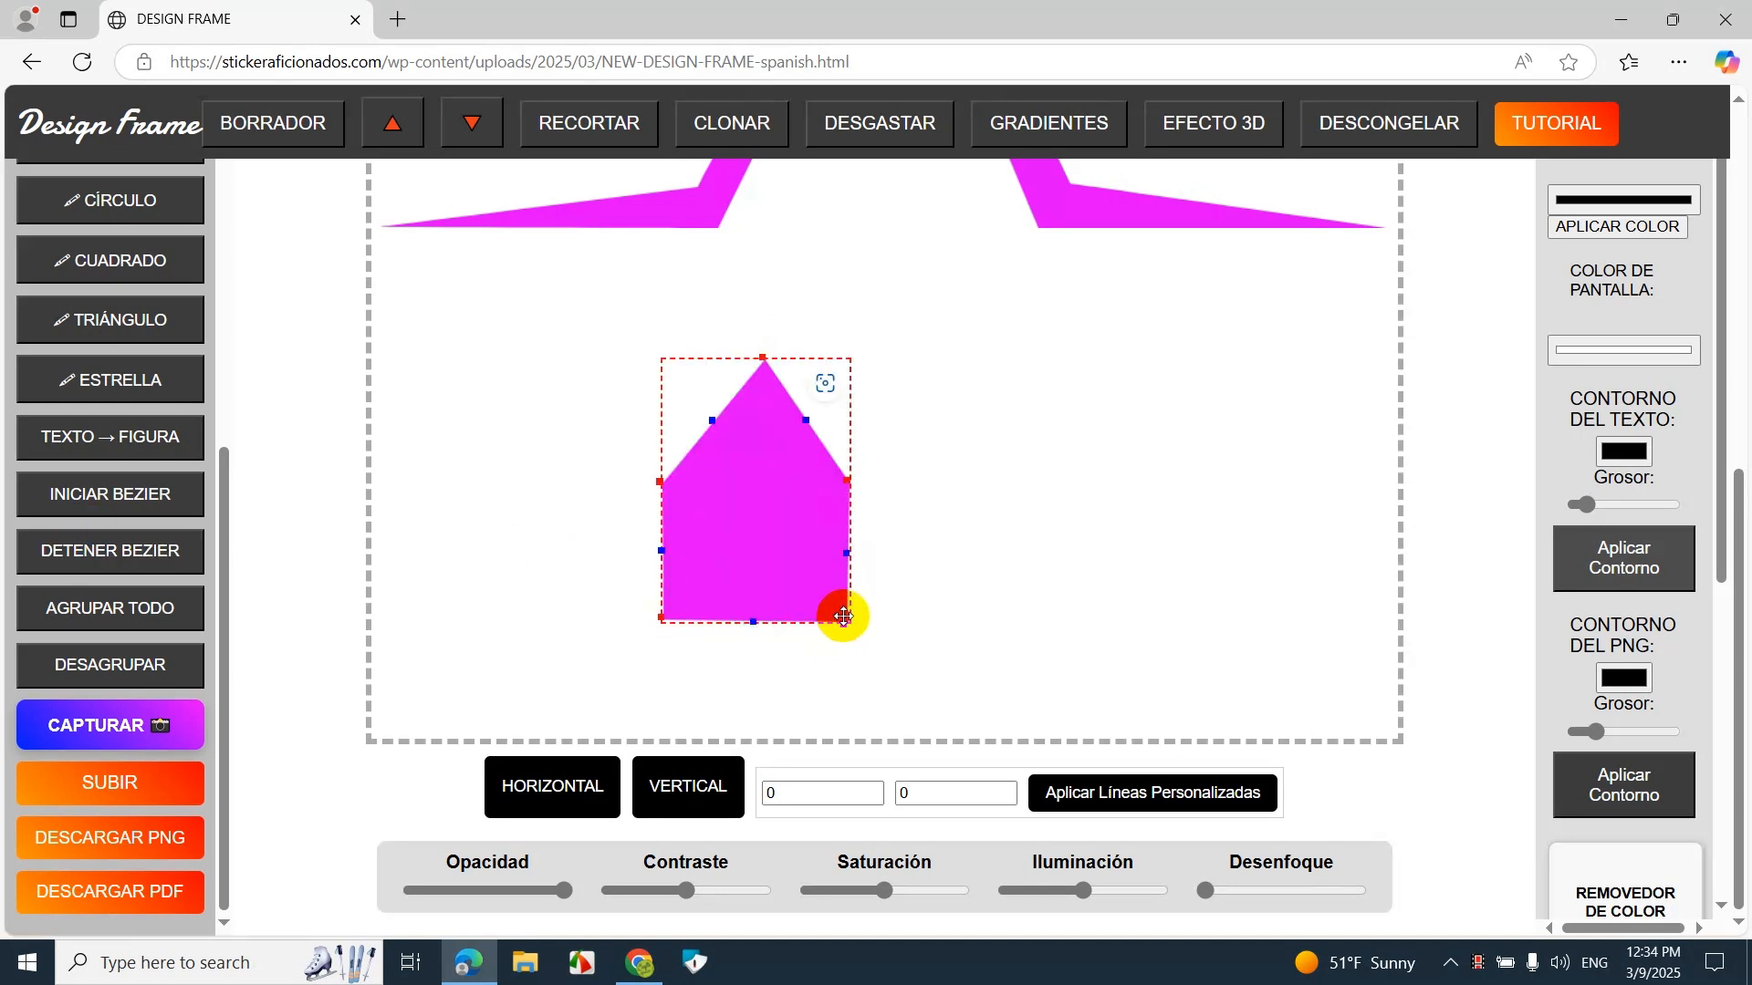
click(780, 553)
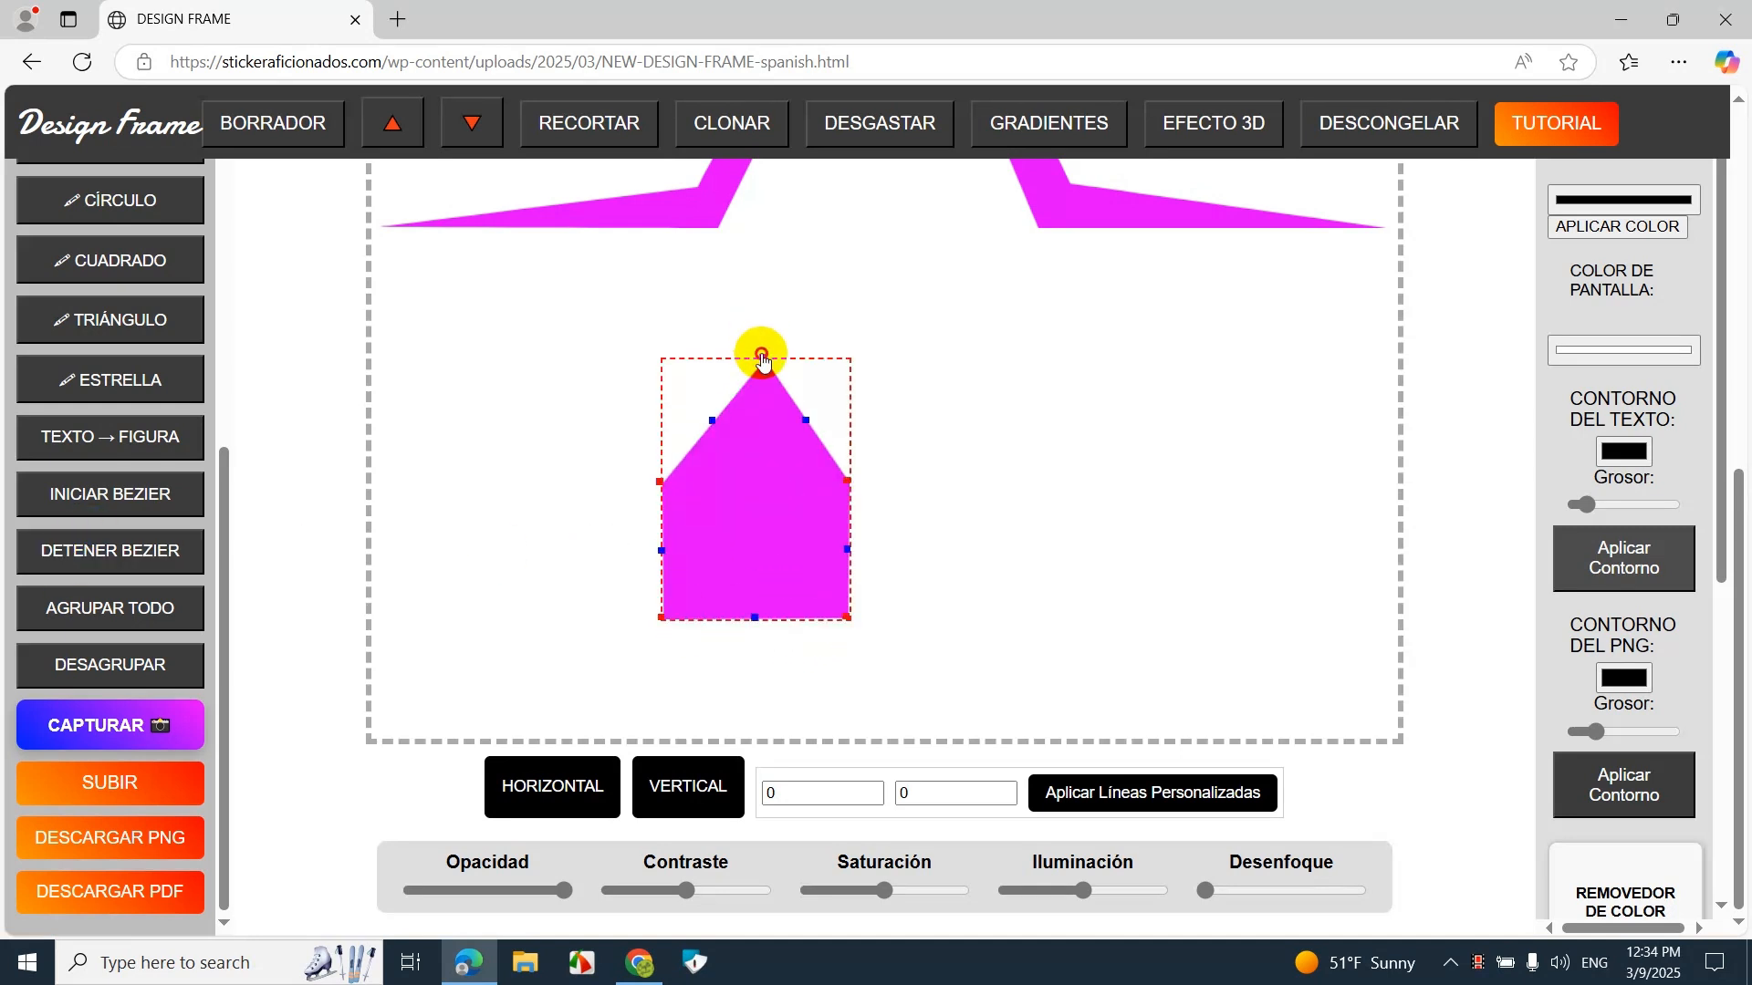
drag(760, 356, 750, 353)
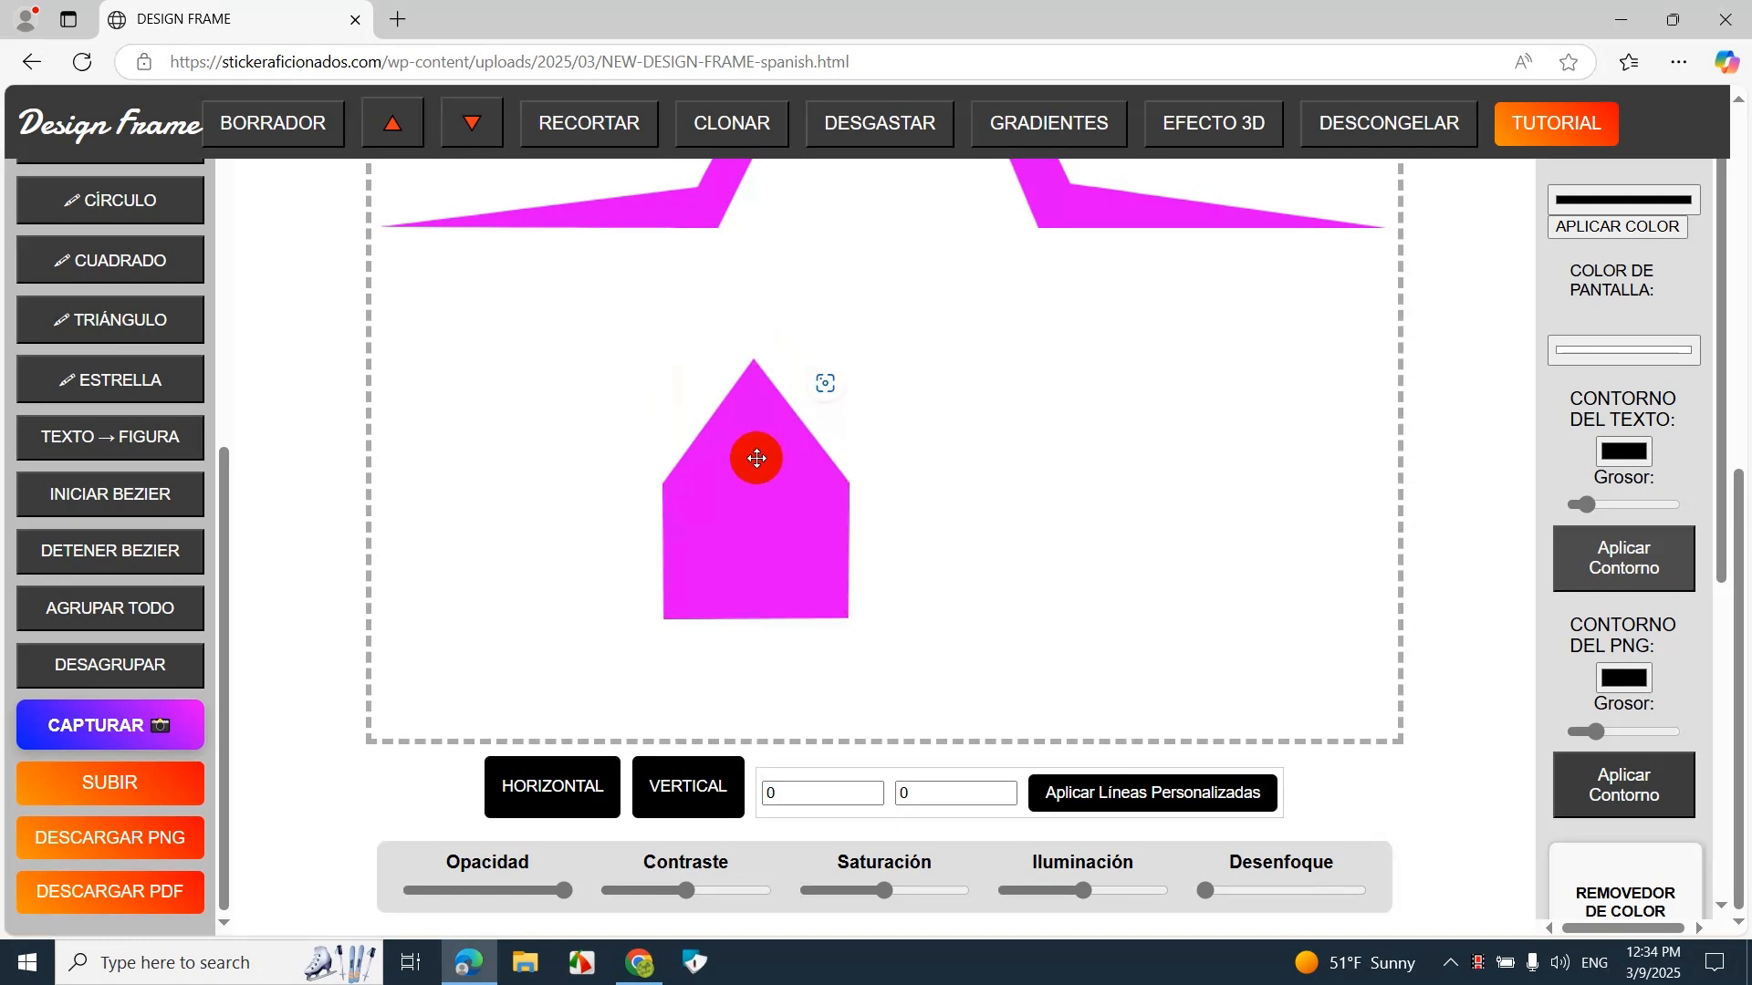
Step: Curve the shape's two slanted upper edges outward to form a symmetrical arched window
drag(712, 420, 668, 383)
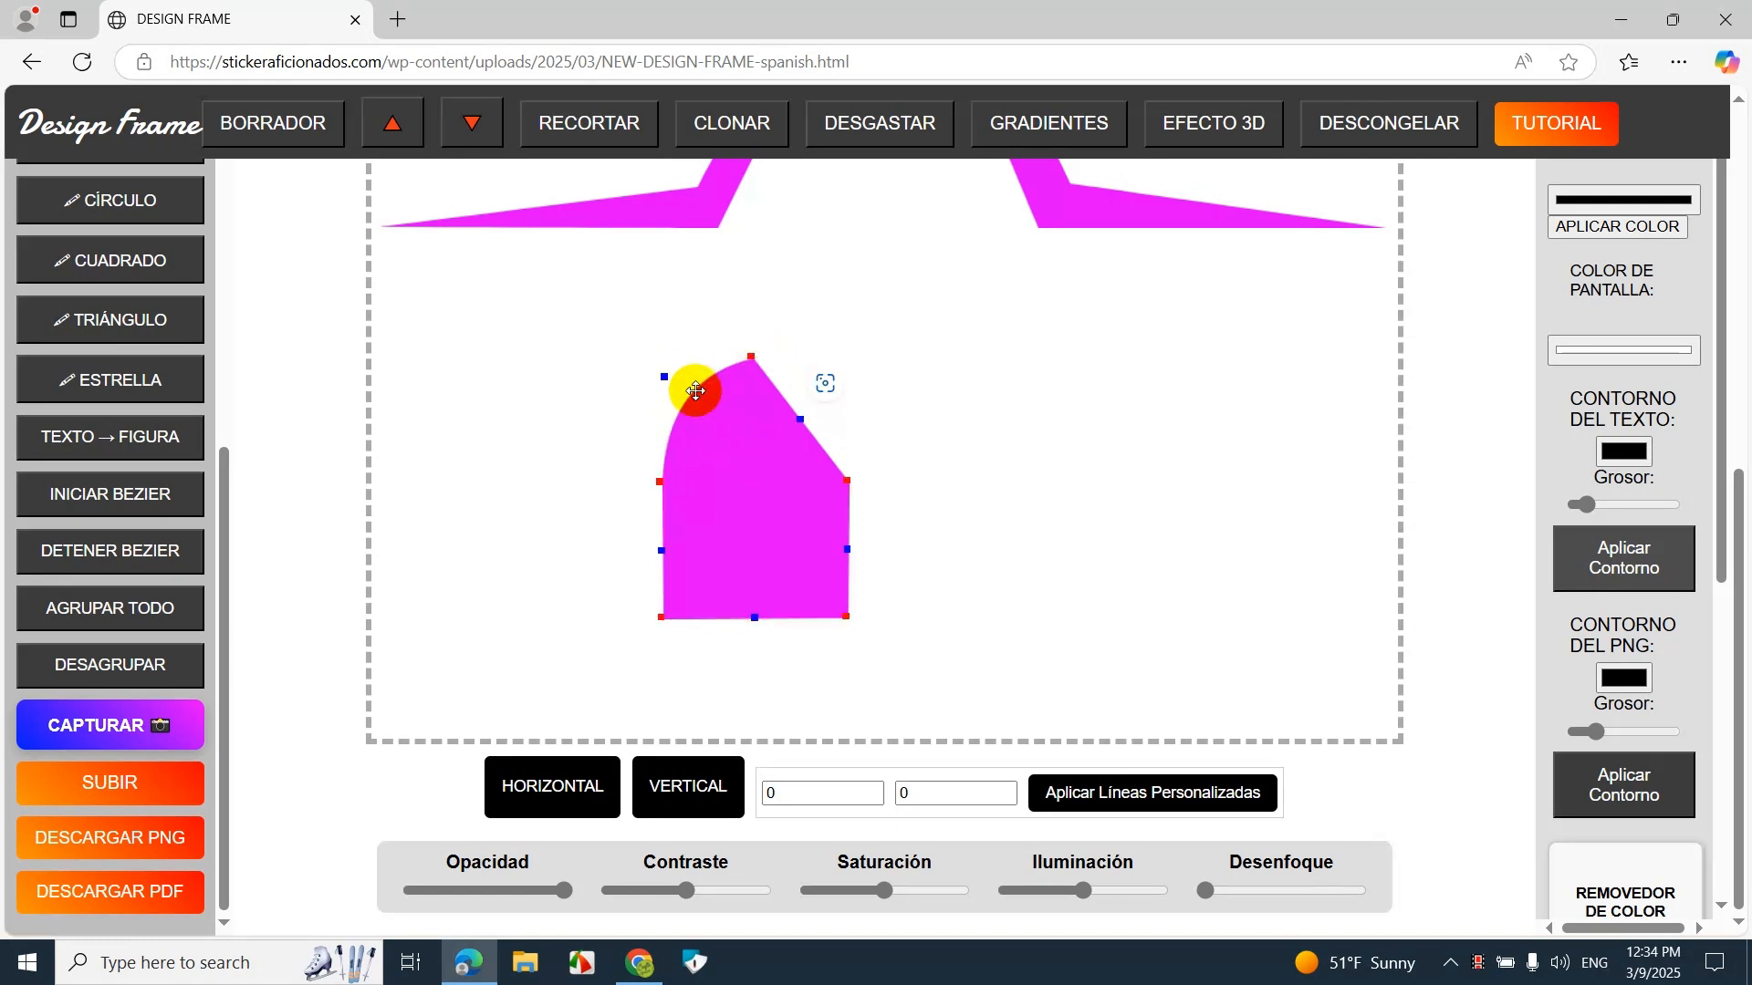
click(801, 421)
drag(801, 424, 856, 373)
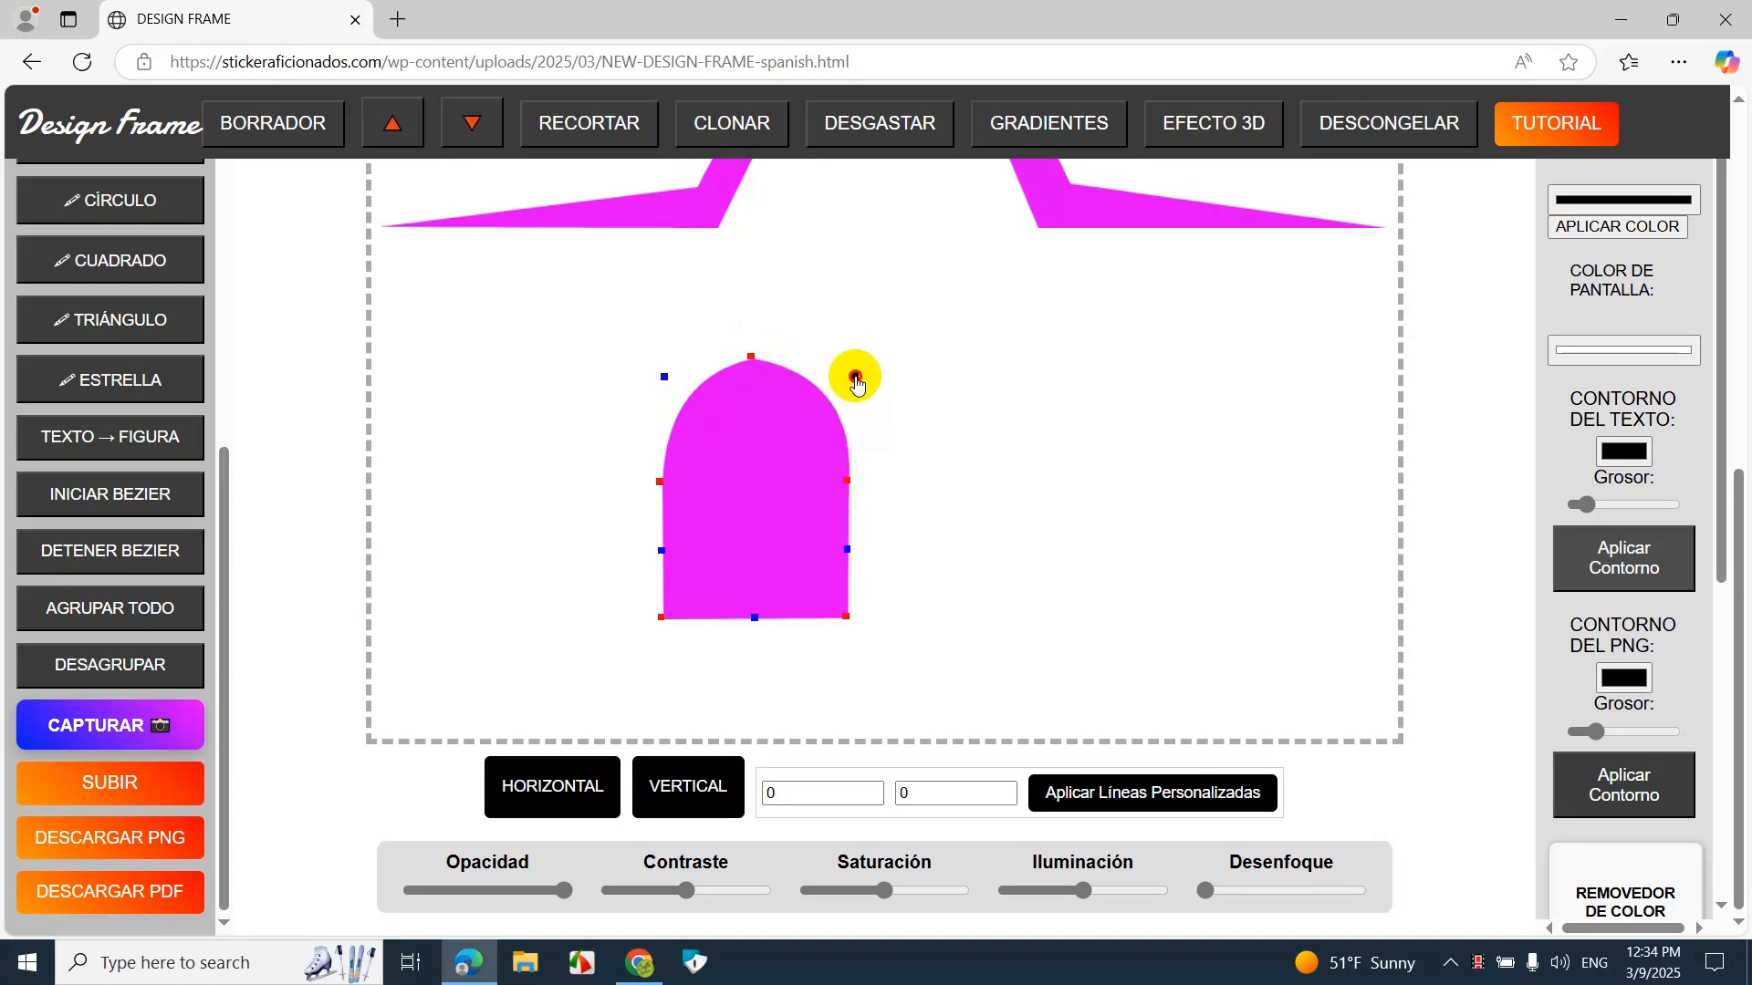
drag(704, 423, 660, 376)
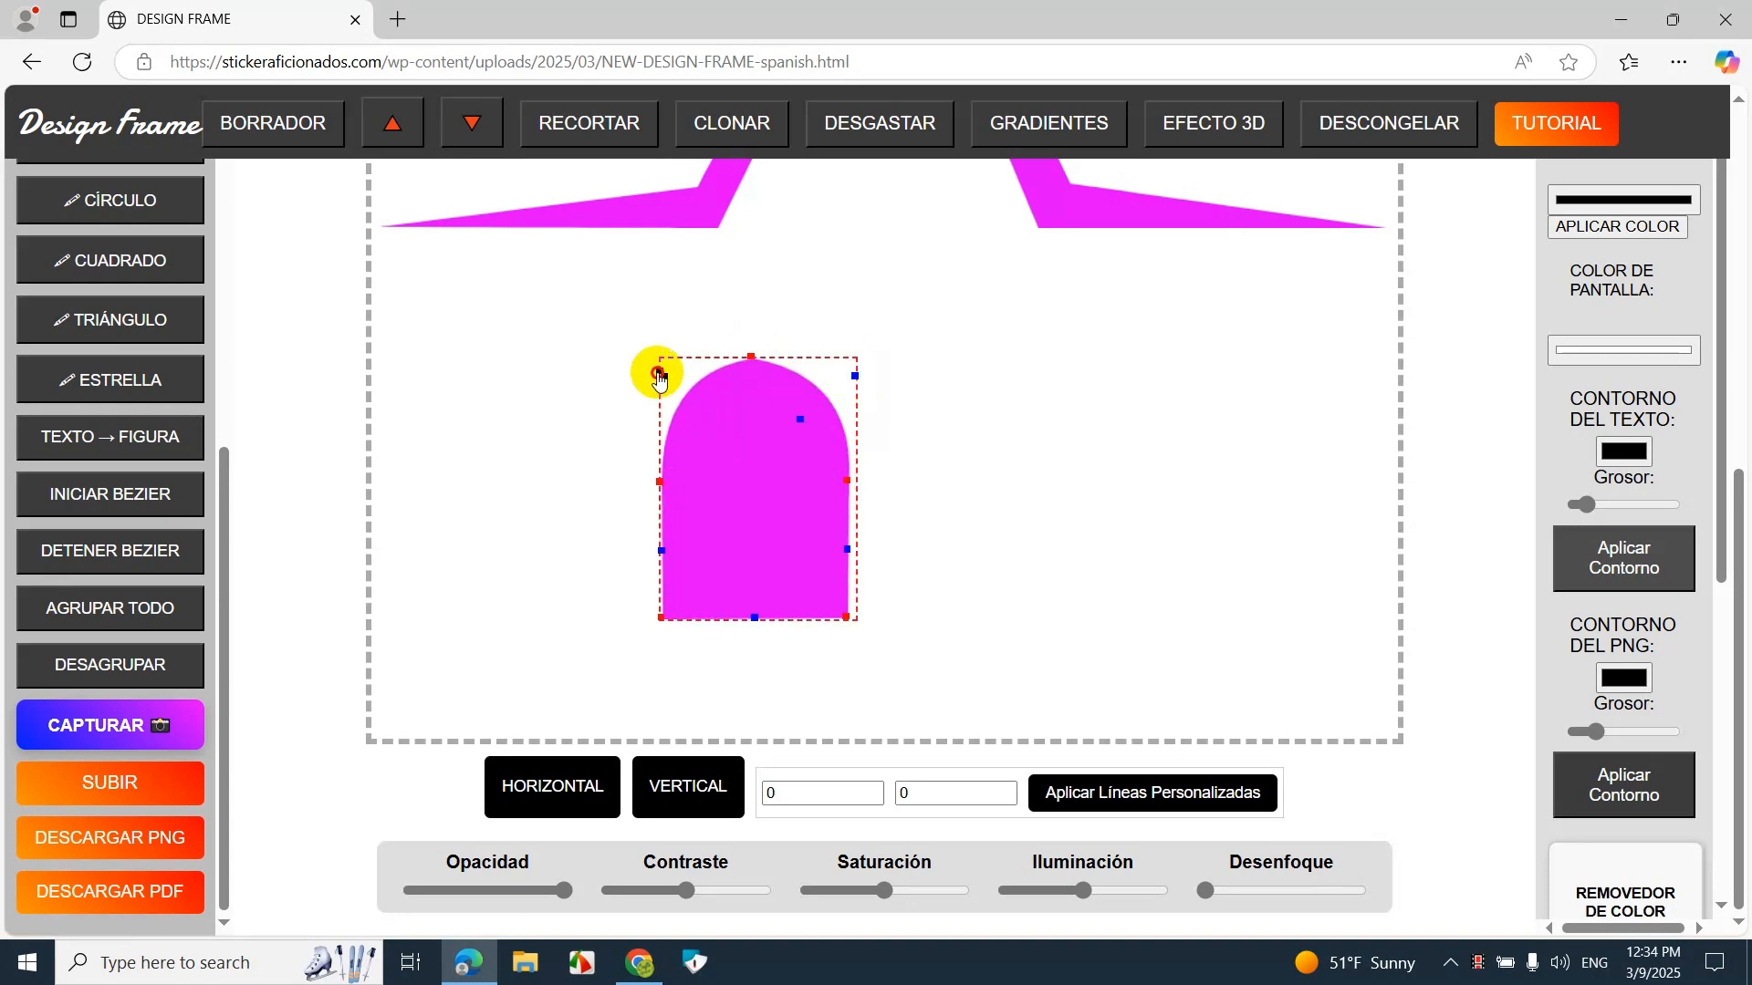
click(733, 486)
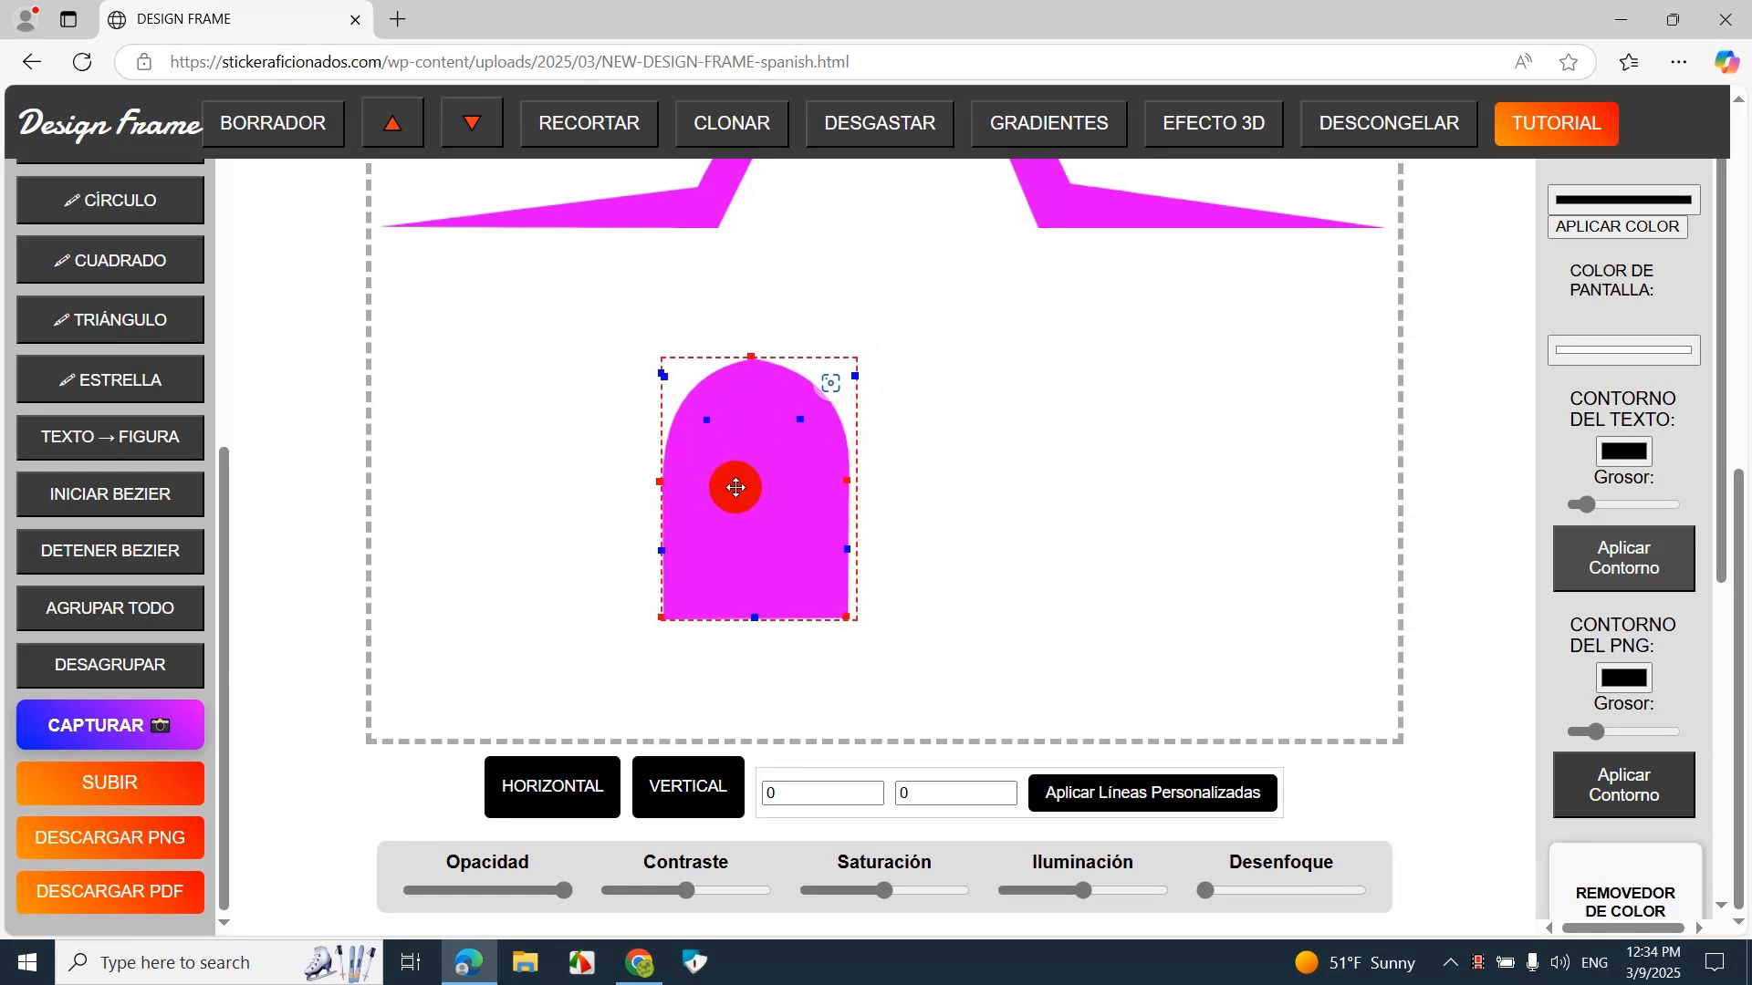
click(992, 414)
click(792, 470)
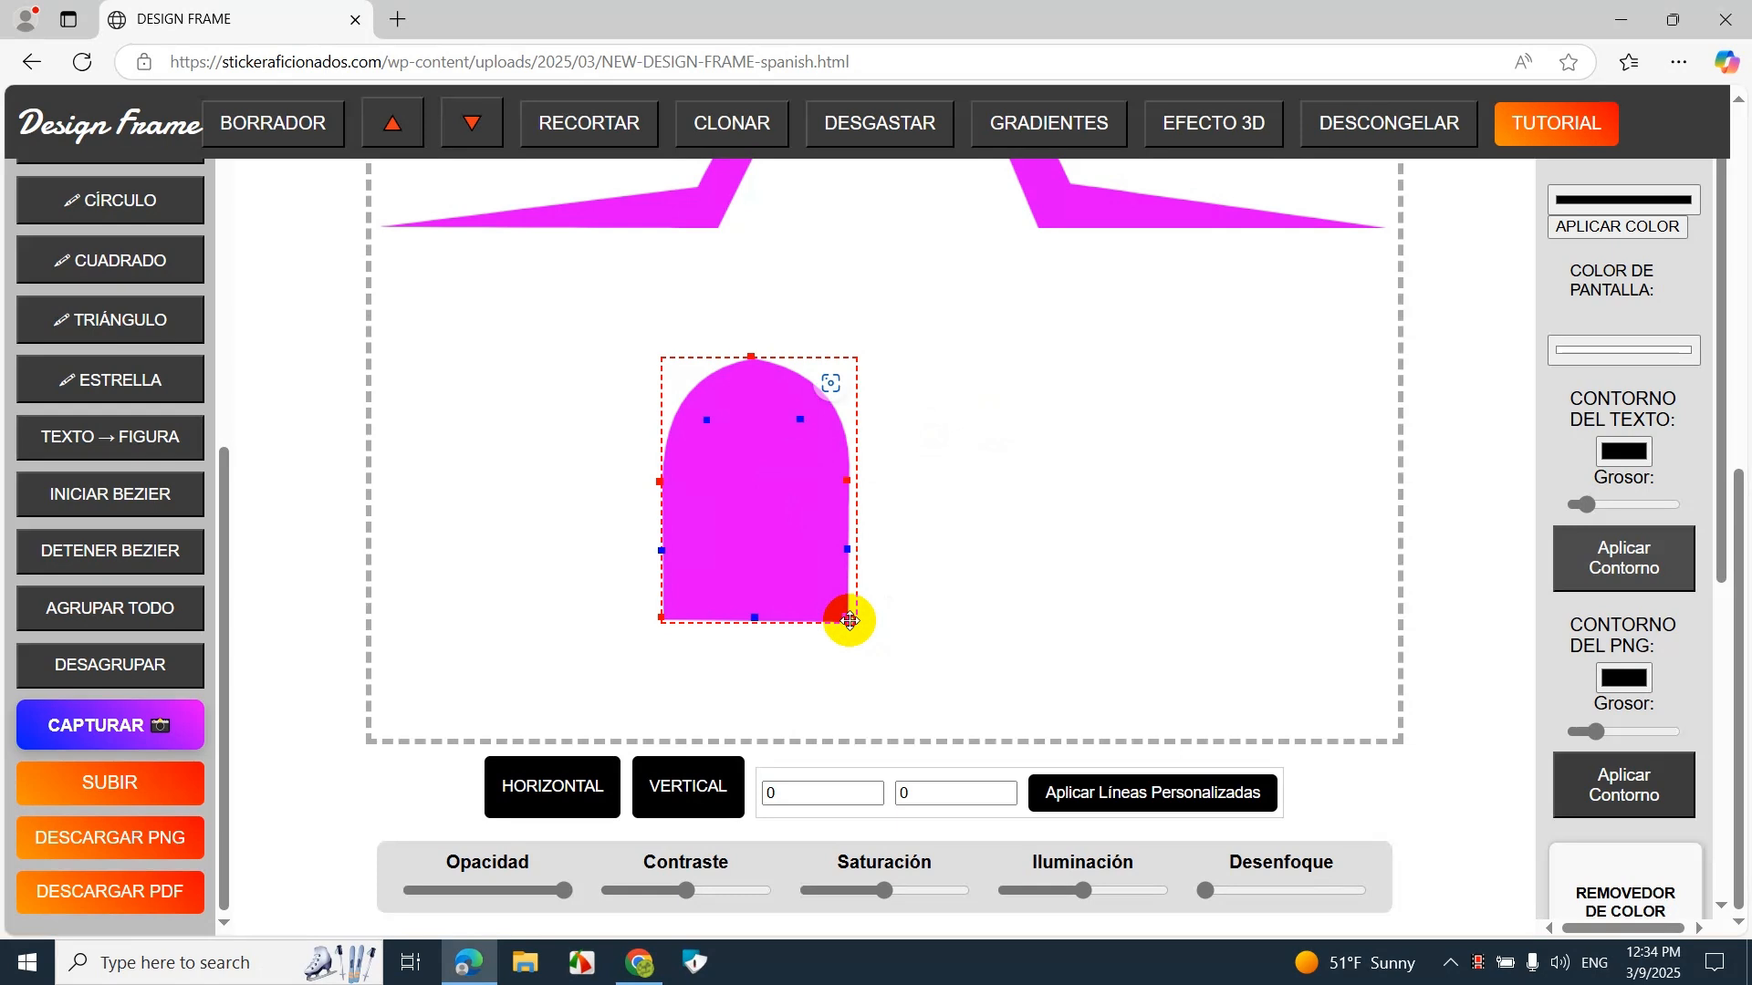
click(854, 661)
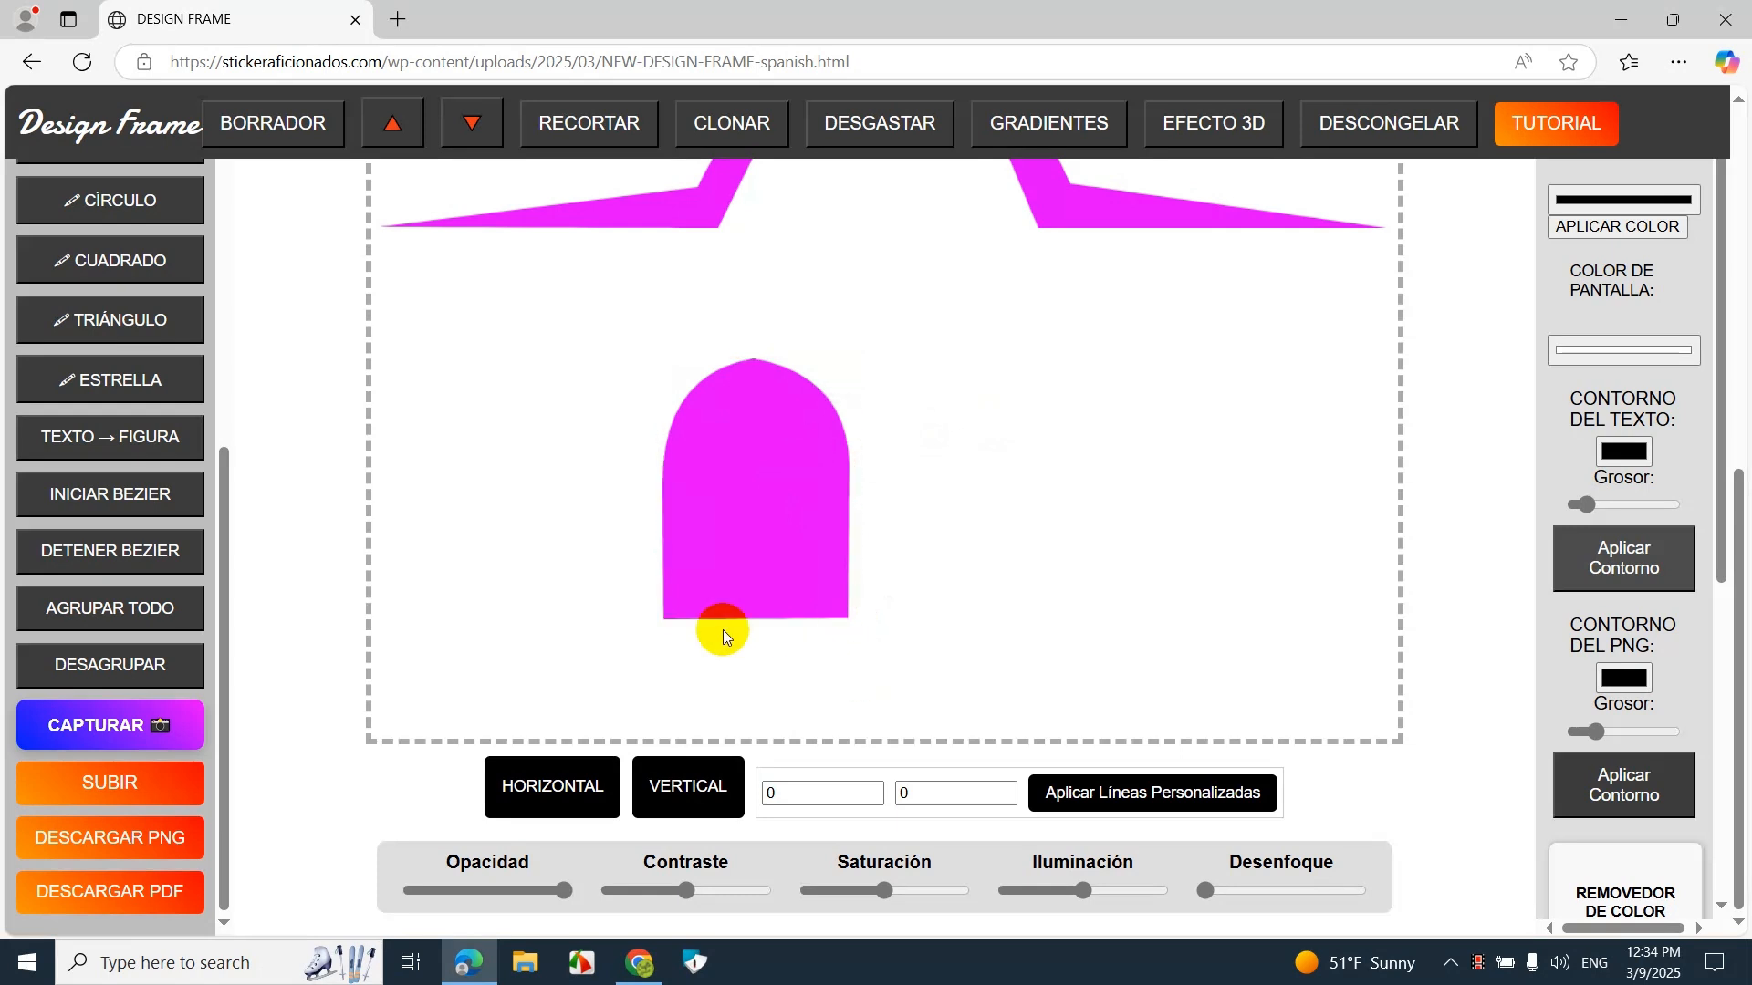
Step: Draw a thin black vertical rectangle through the center of the arched window, extending past both ends
scroll(134, 470, up, 5)
click(125, 809)
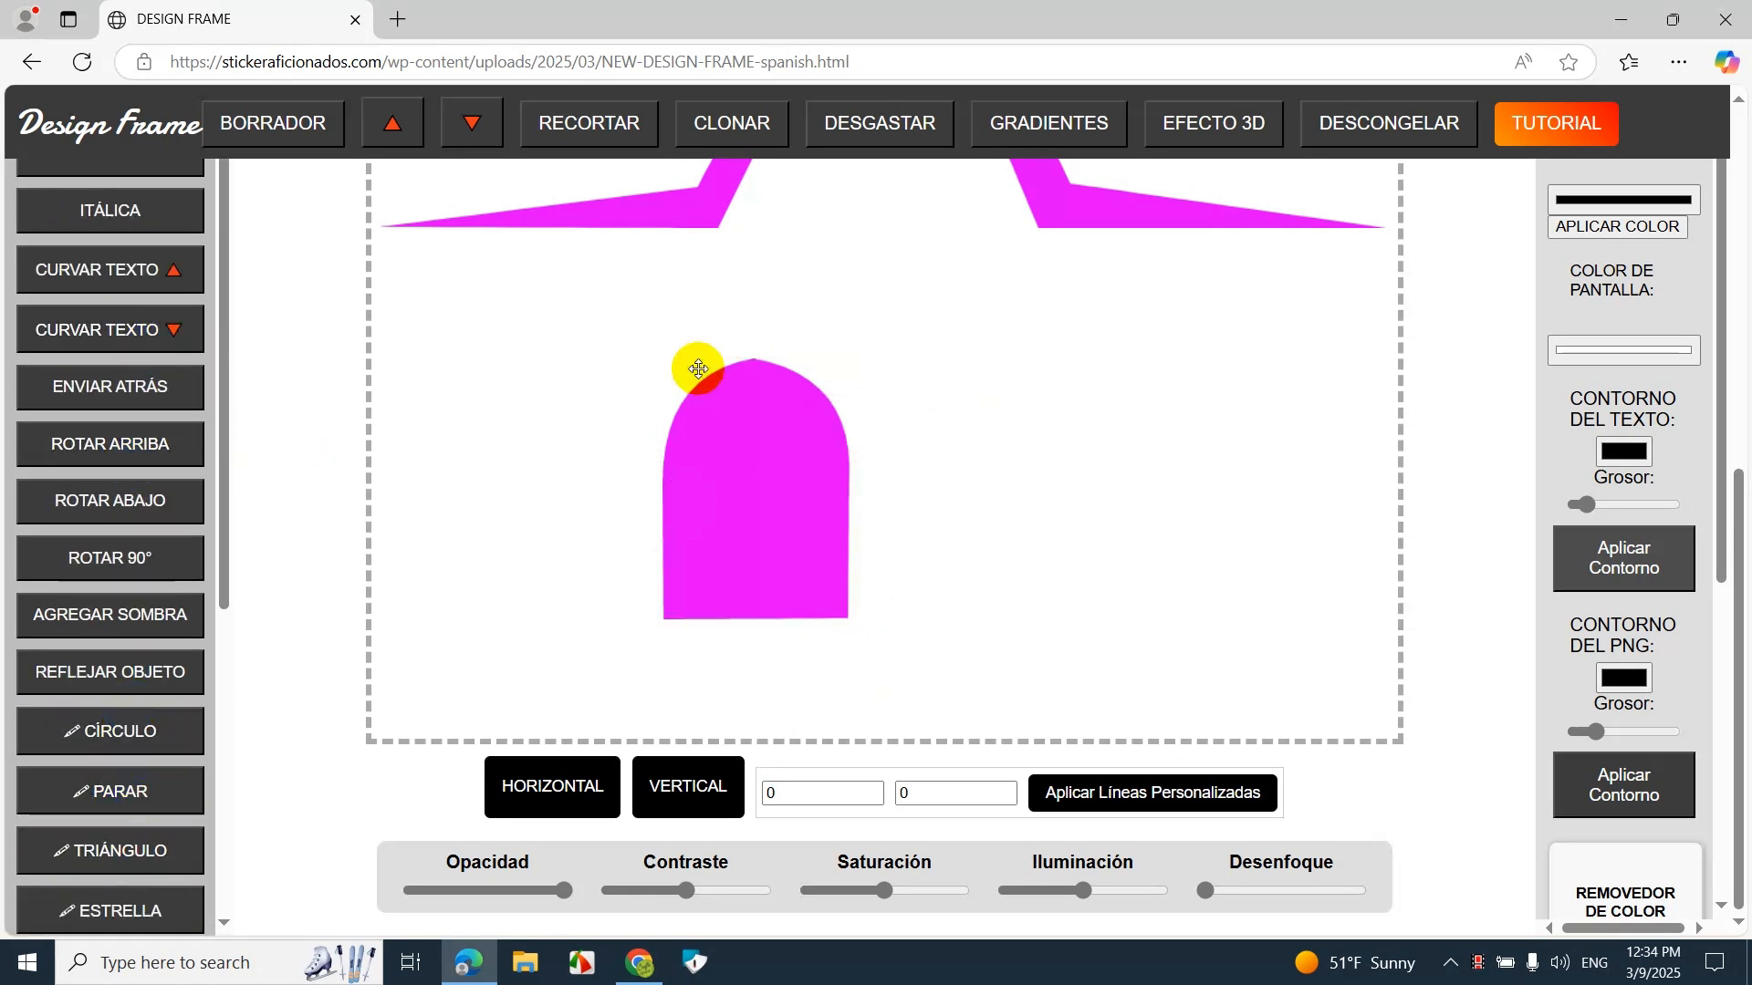
mouse_move(745, 304)
mouse_down()
mouse_move(809, 669)
mouse_move(763, 659)
mouse_up()
click(65, 788)
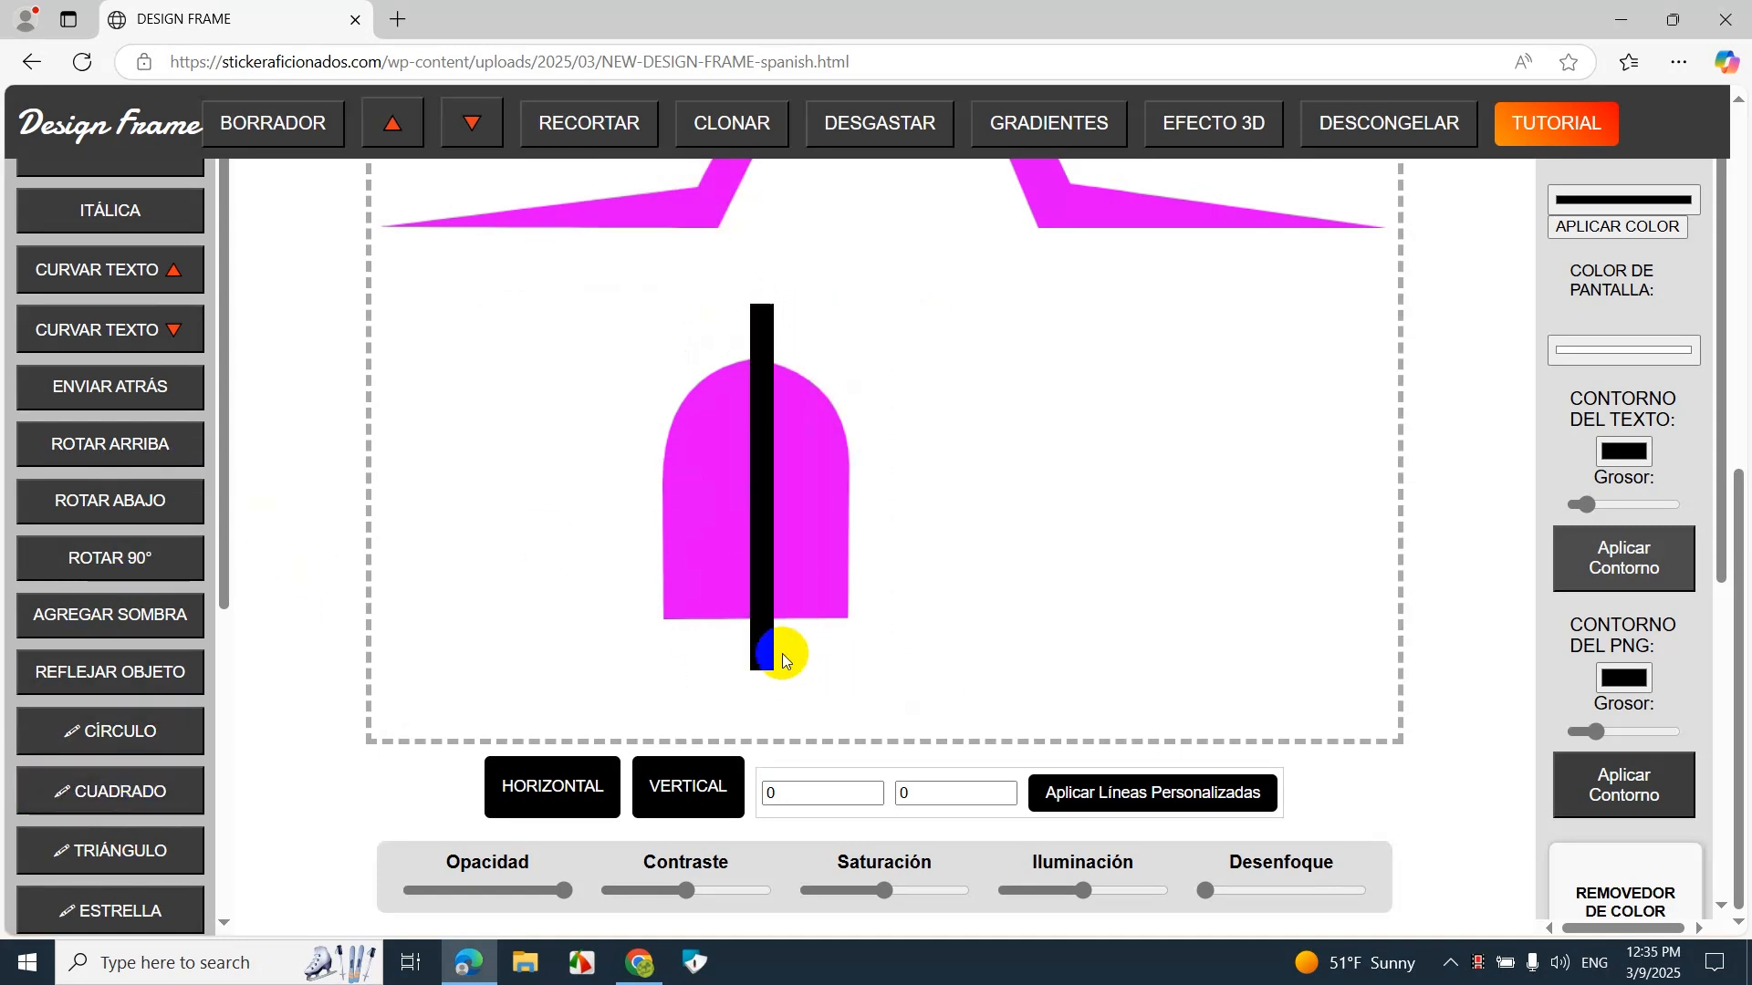
Step: Cut the arched window into two halves with the black bar and move the bar off the window
click(589, 124)
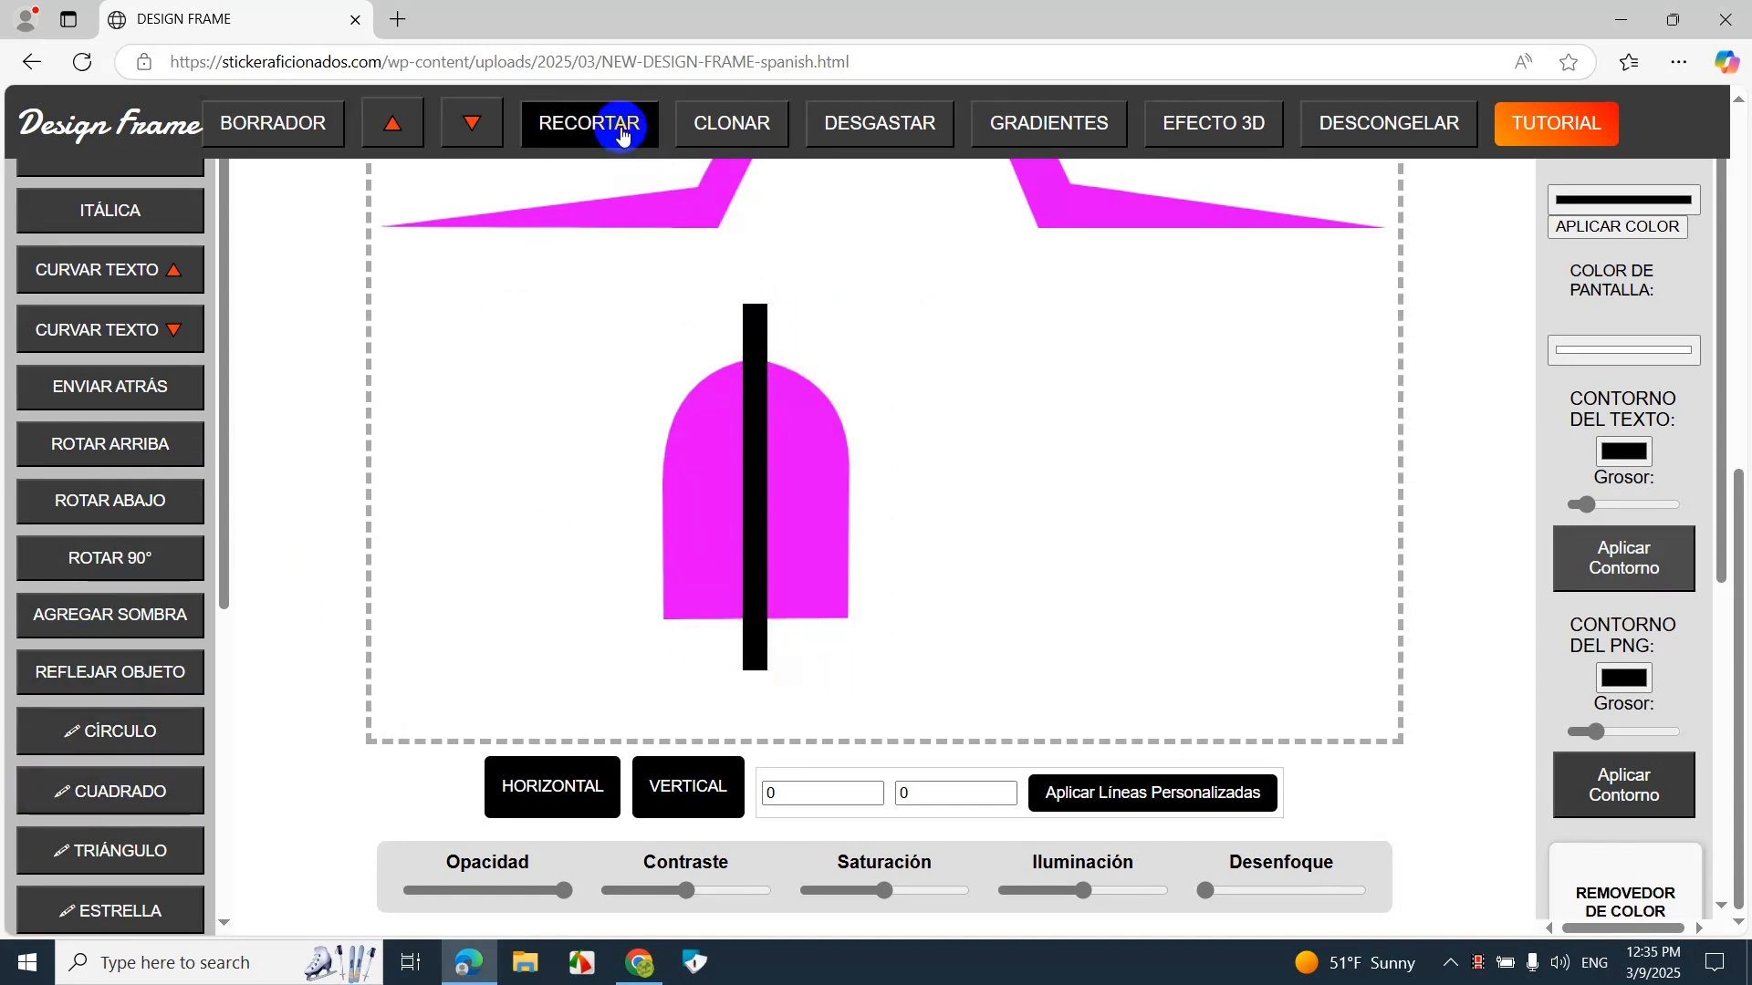
drag(766, 342, 599, 342)
scroll(114, 500, up, 5)
scroll(114, 500, down, 5)
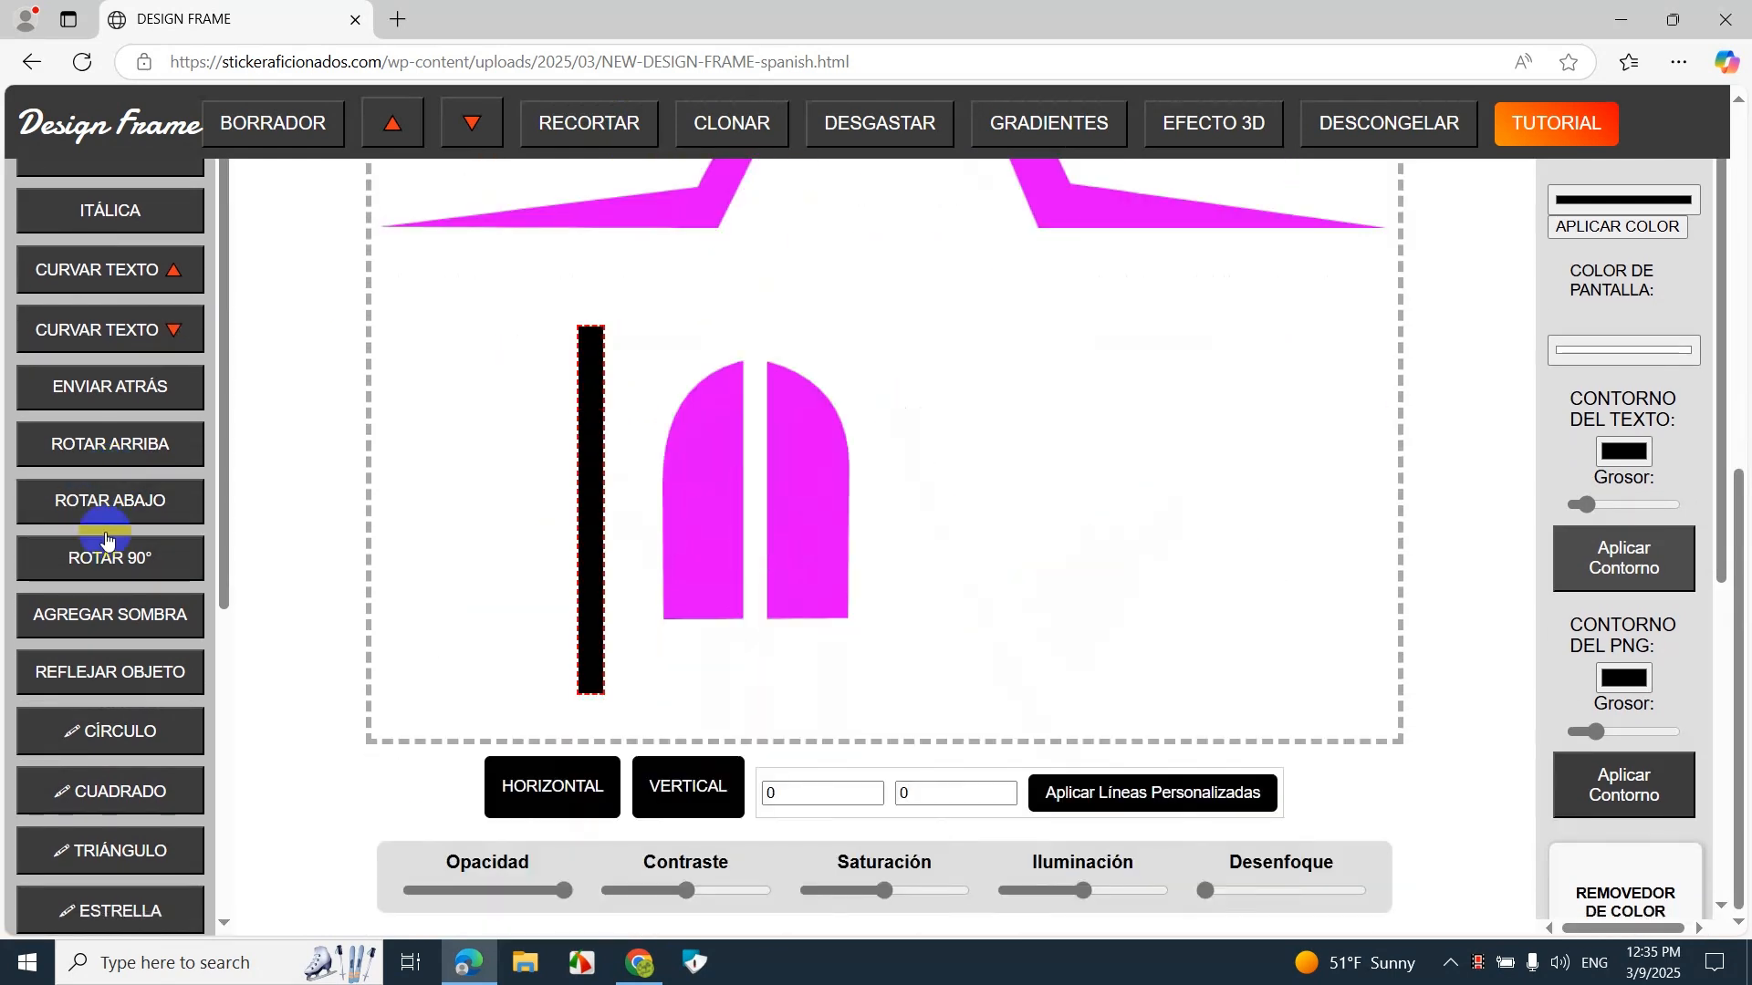
Step: Rotate the black bar 90°, cut a horizontal gap across the middle of the window with it, and delete the bar
click(109, 557)
drag(571, 507, 721, 506)
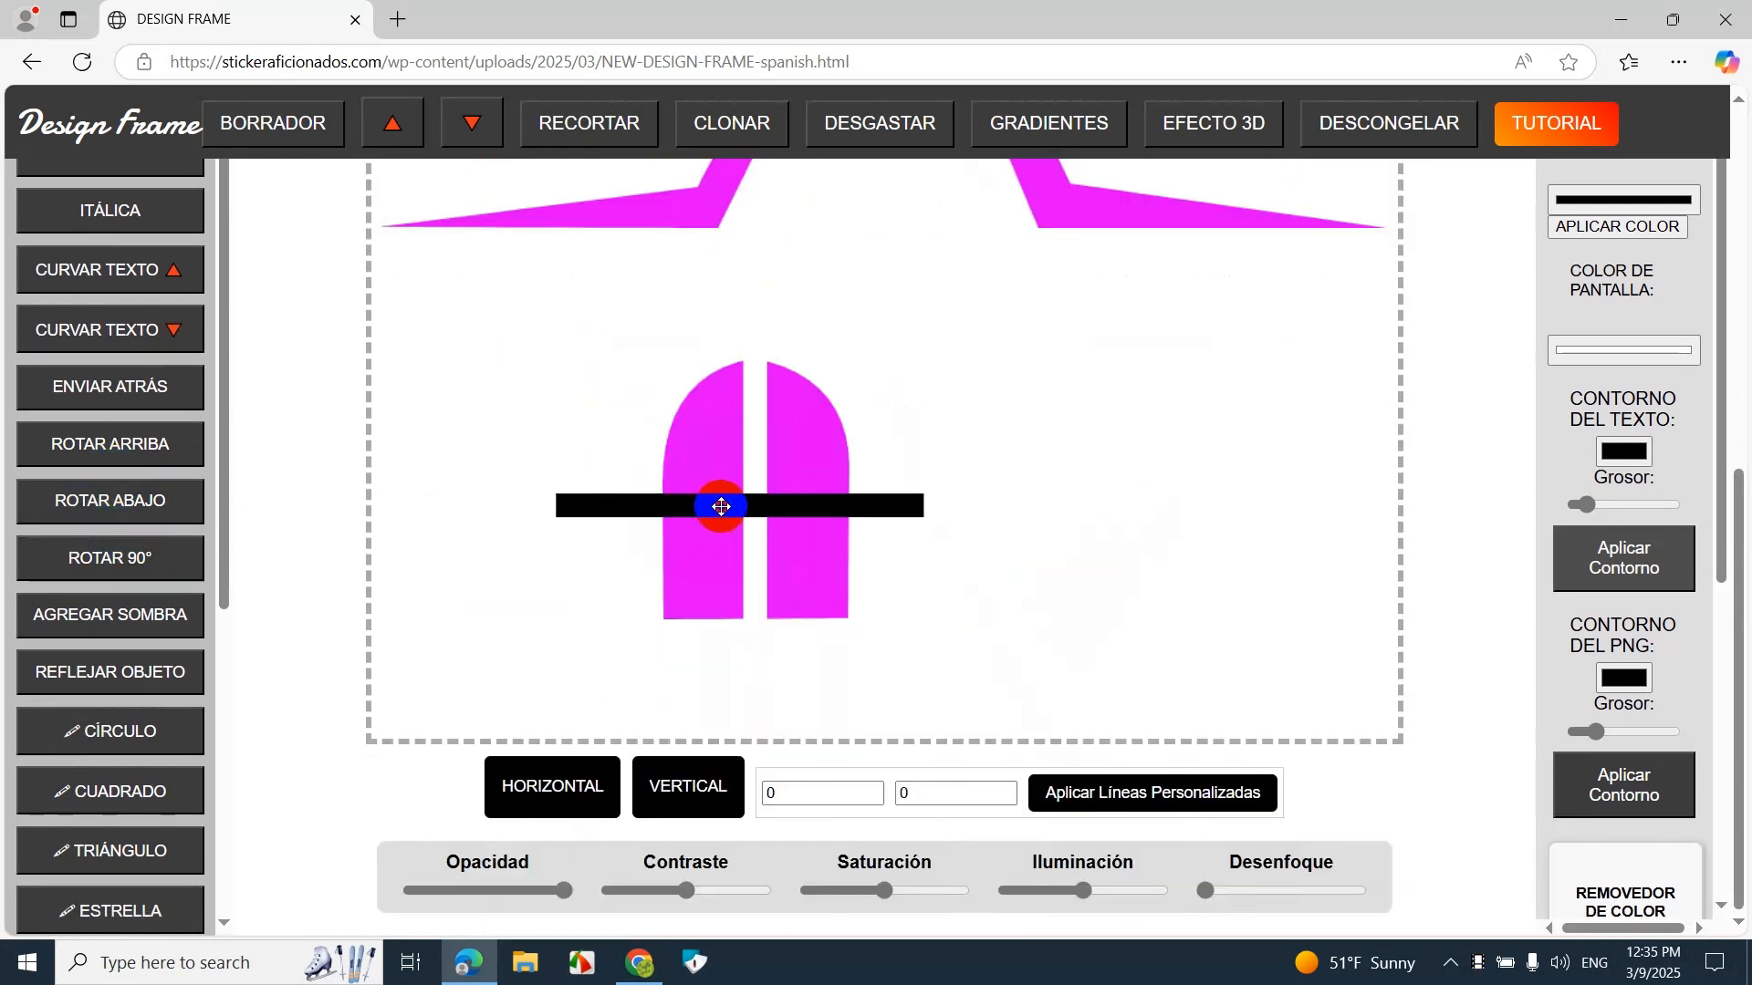
click(582, 128)
drag(591, 511, 426, 559)
key(Delete)
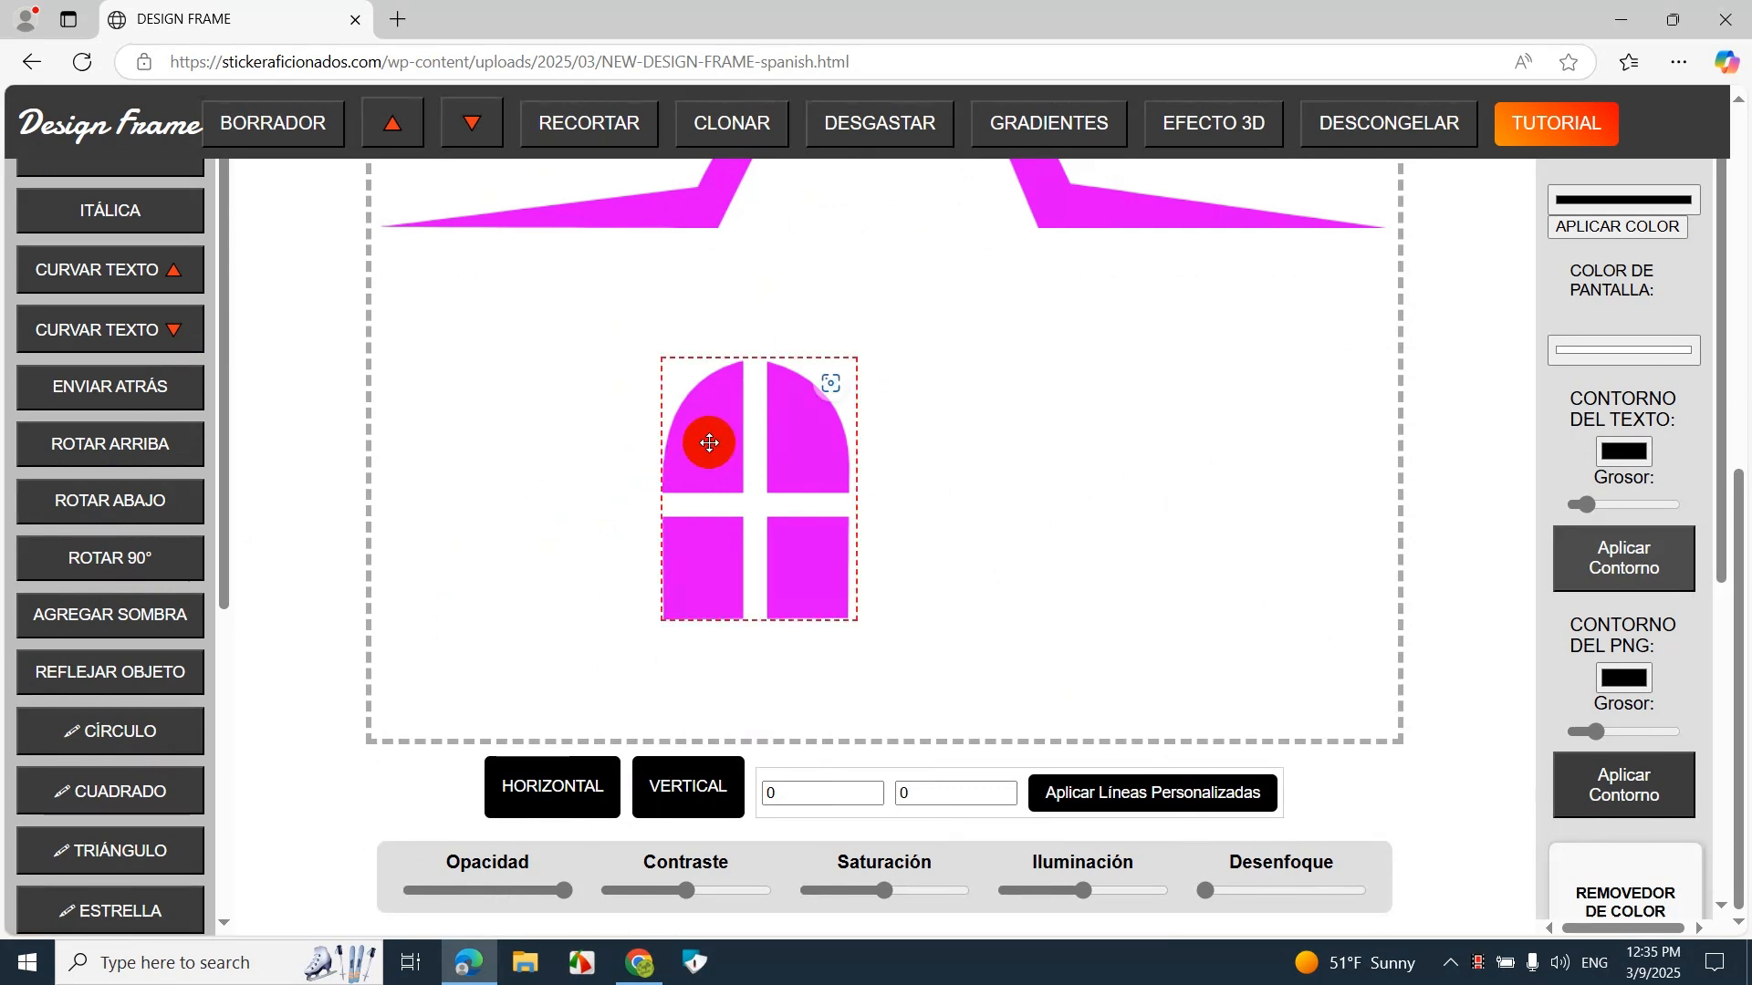
Step: Shrink the four-pane window and center it inside the large central roof
drag(708, 594, 809, 336)
scroll(785, 310, up, 5)
drag(755, 274, 672, 276)
drag(838, 750, 906, 615)
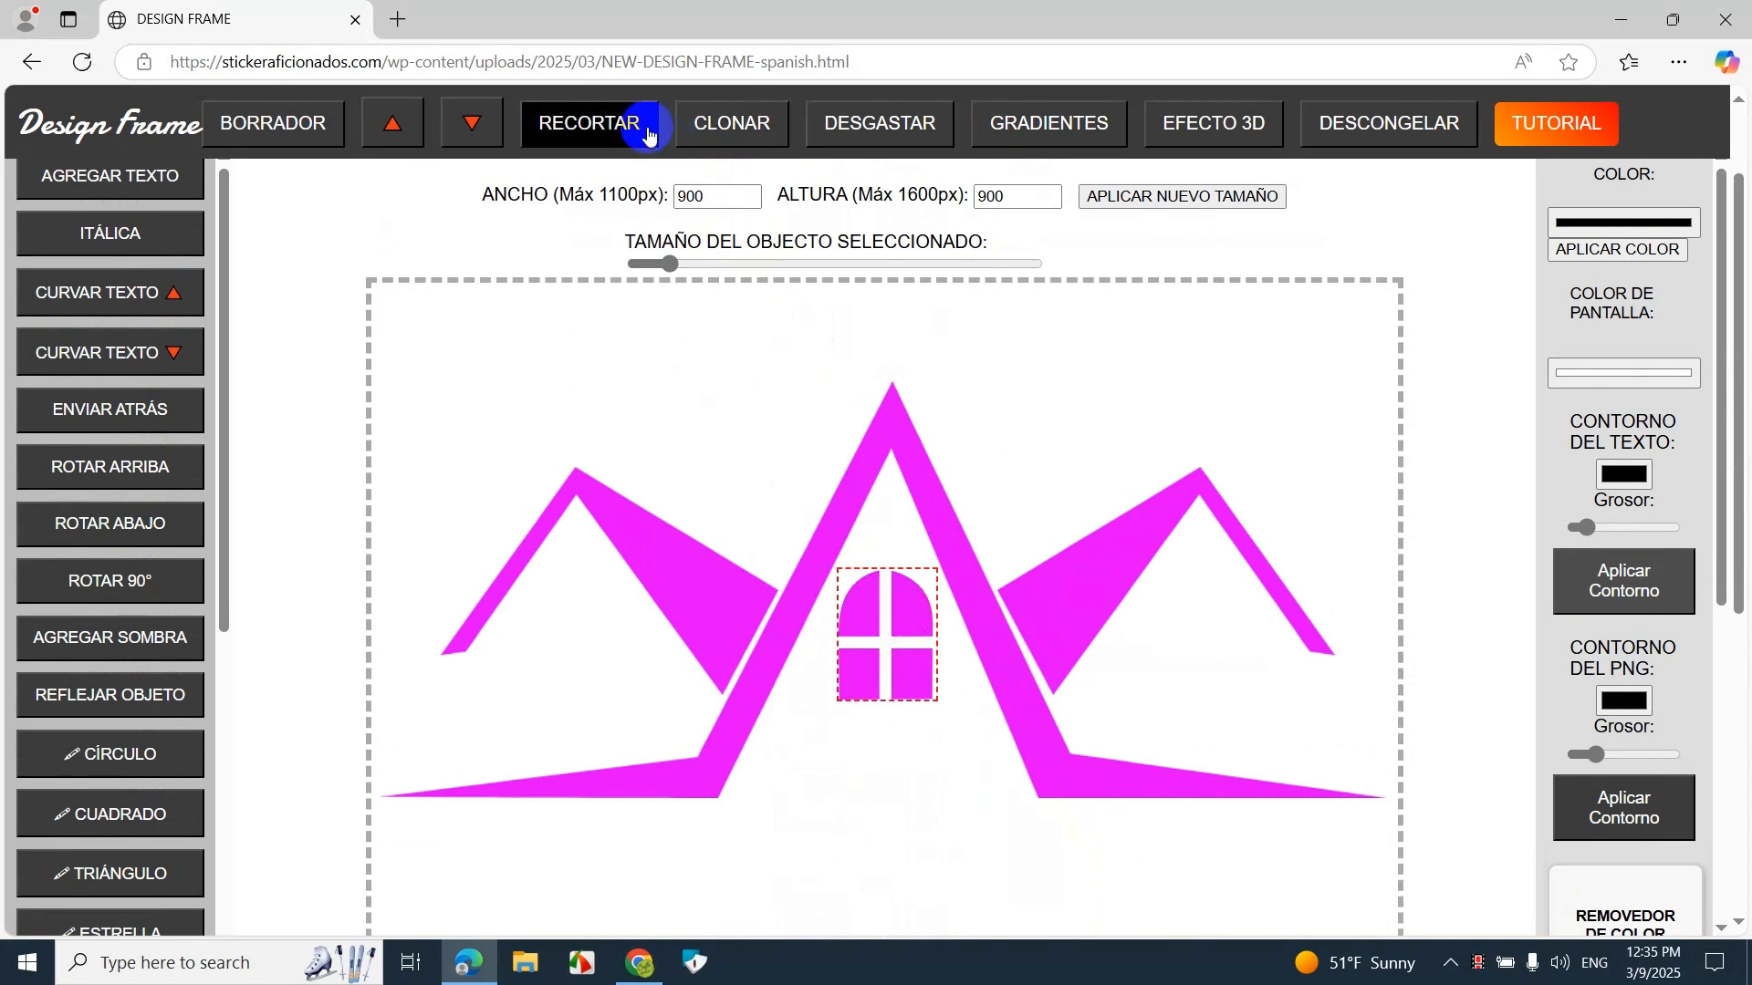
Step: Place a smaller clone of the window under the left small roof and a matching clone under the right one
click(730, 125)
drag(911, 665, 577, 634)
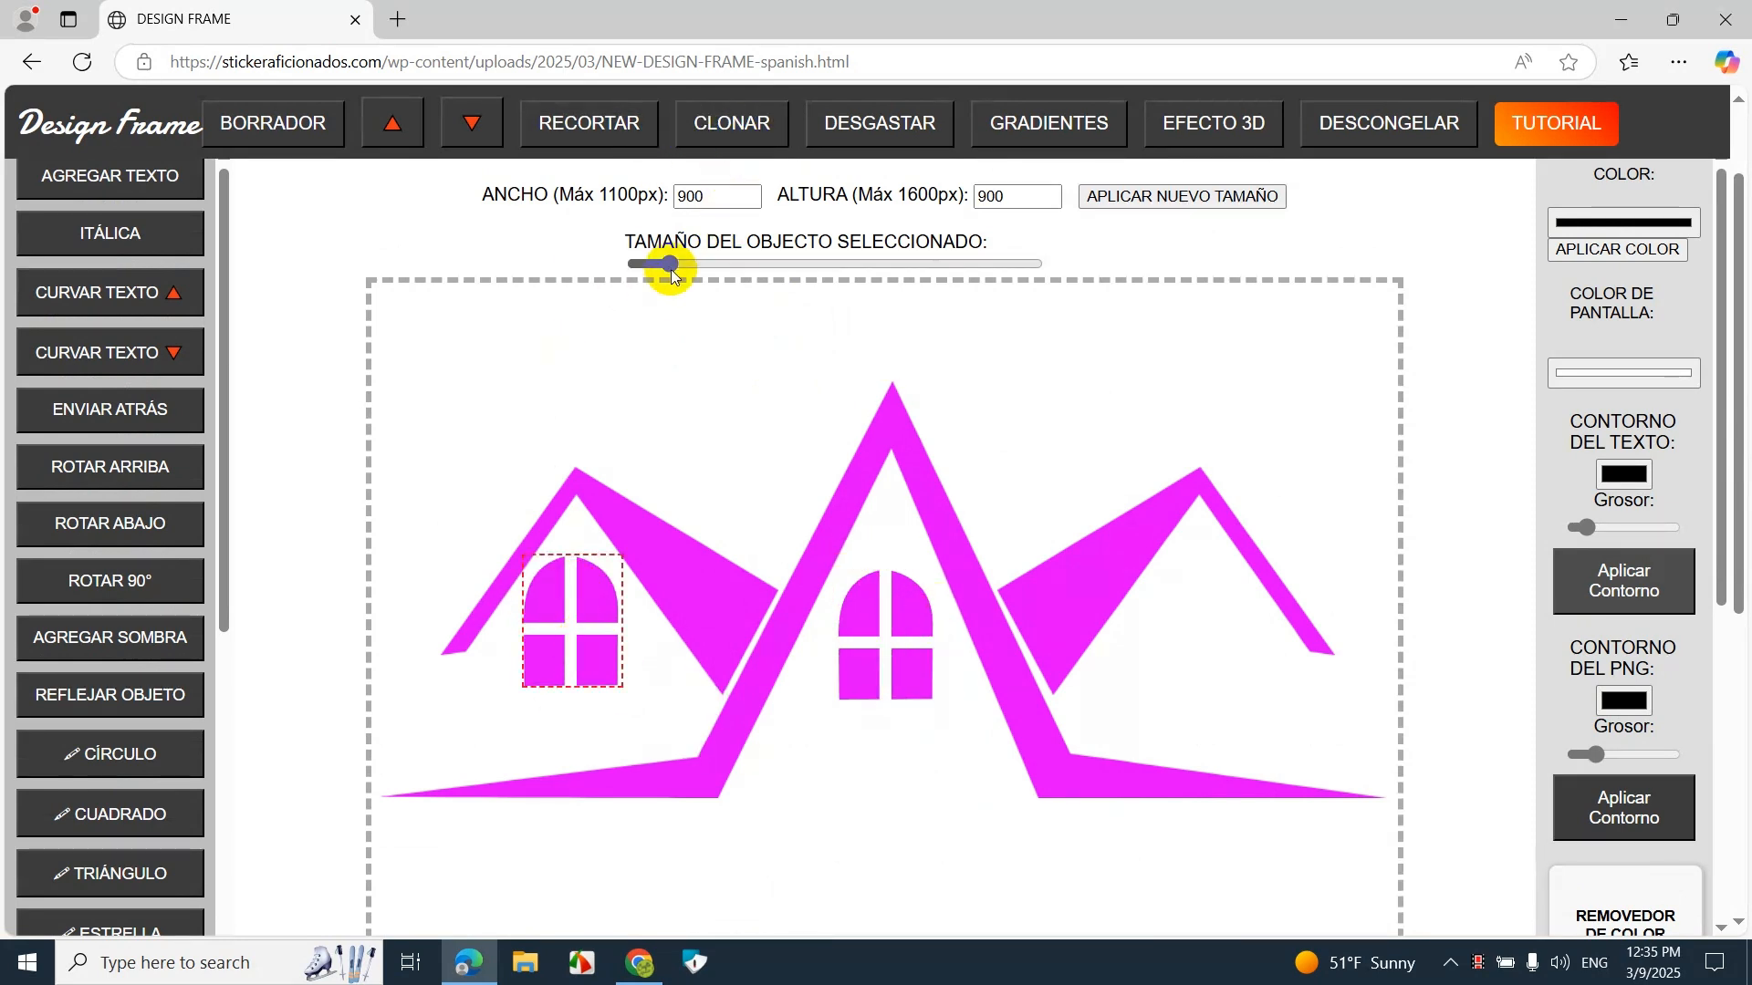
drag(669, 264, 657, 266)
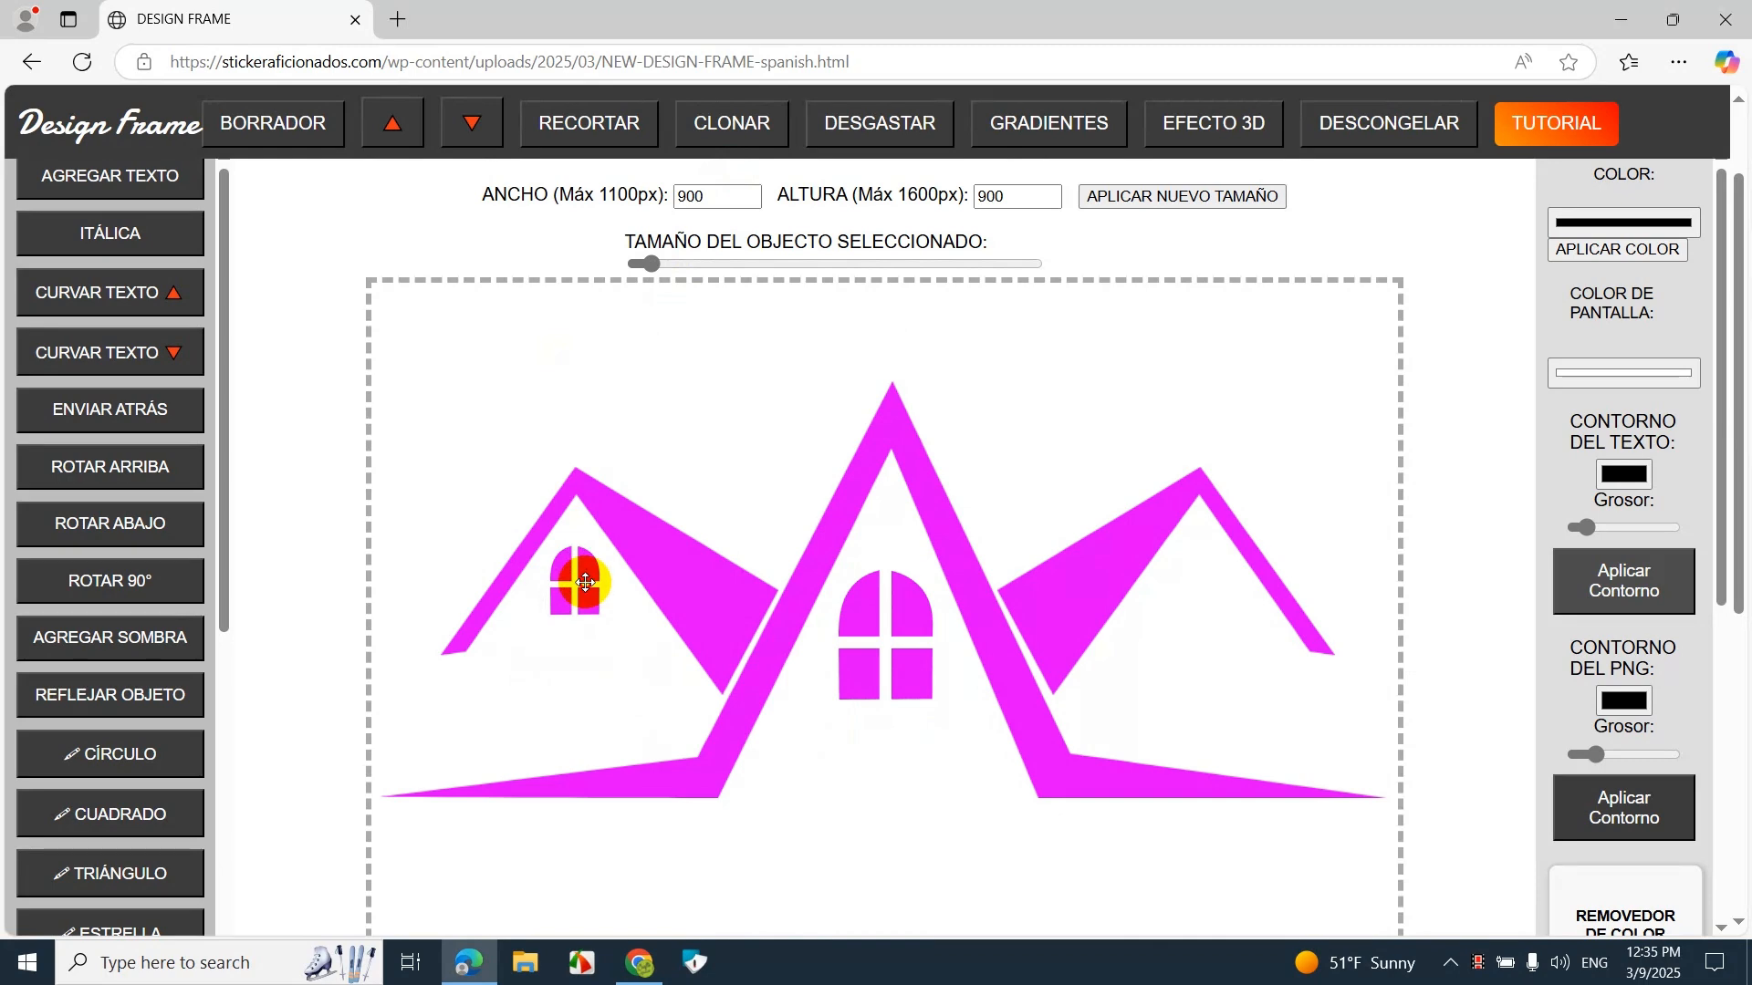
click(717, 133)
drag(579, 589, 1213, 599)
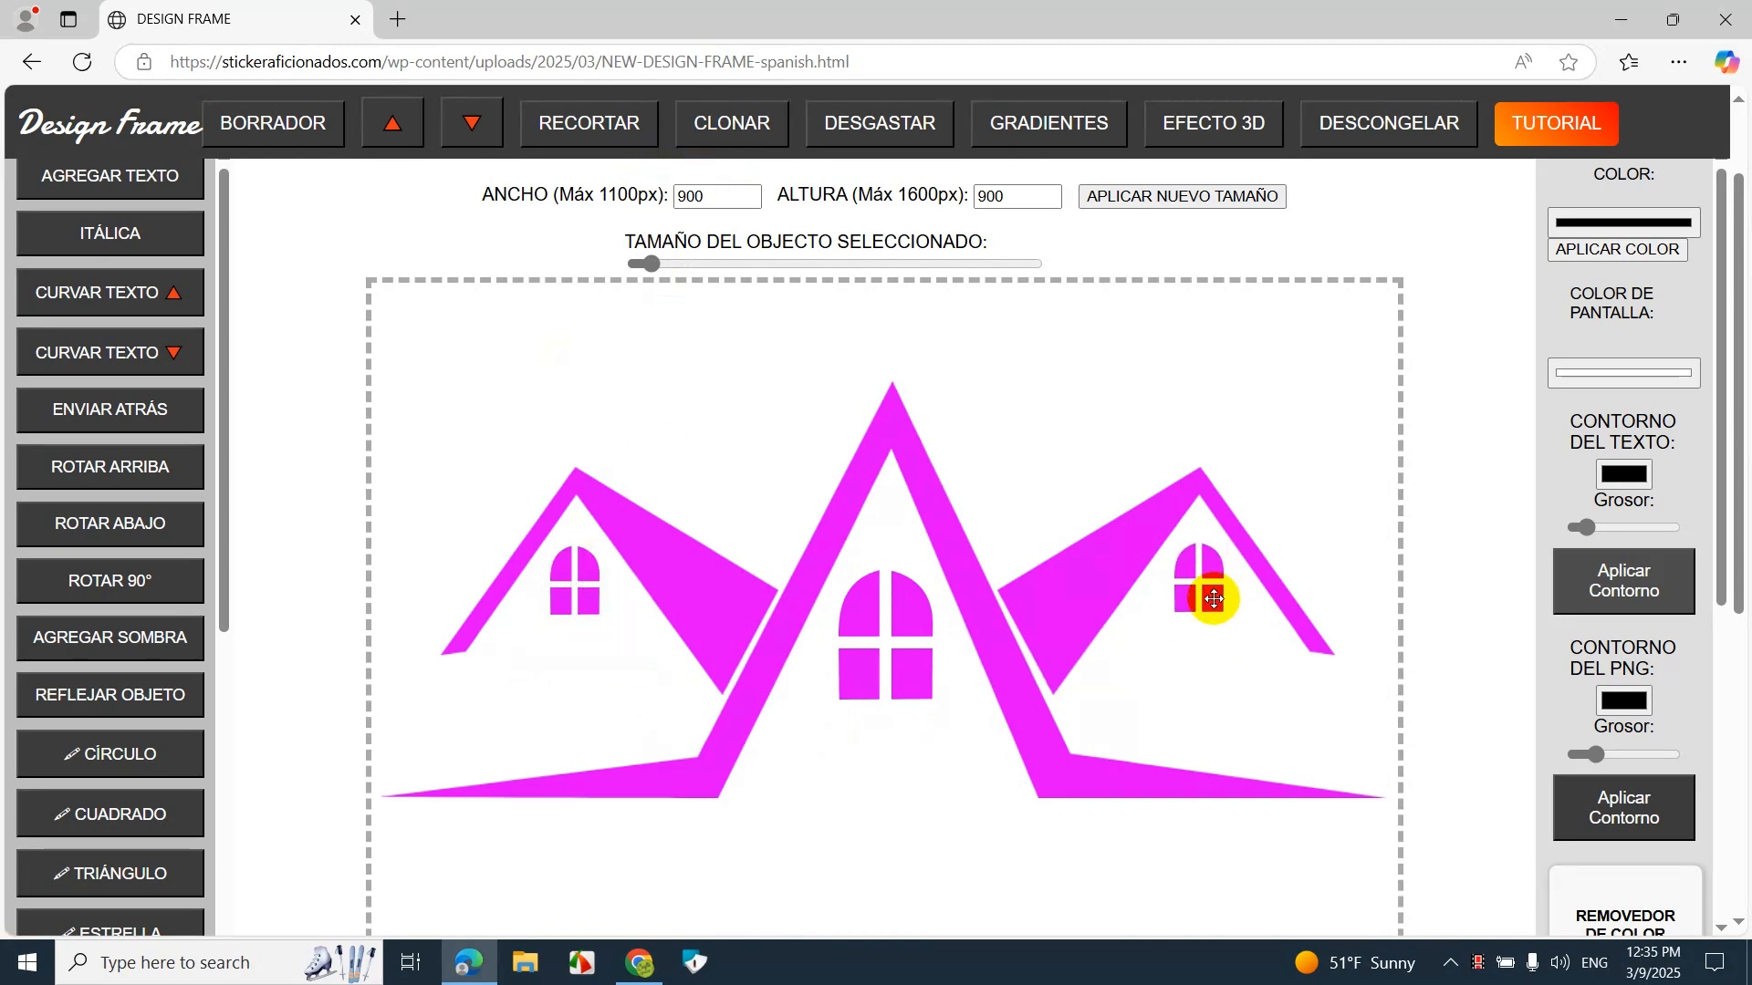
Step: Align the right small window's base with the left one using a horizontal guide, then remove the guide
scroll(665, 785, down, 5)
scroll(639, 730, up, 5)
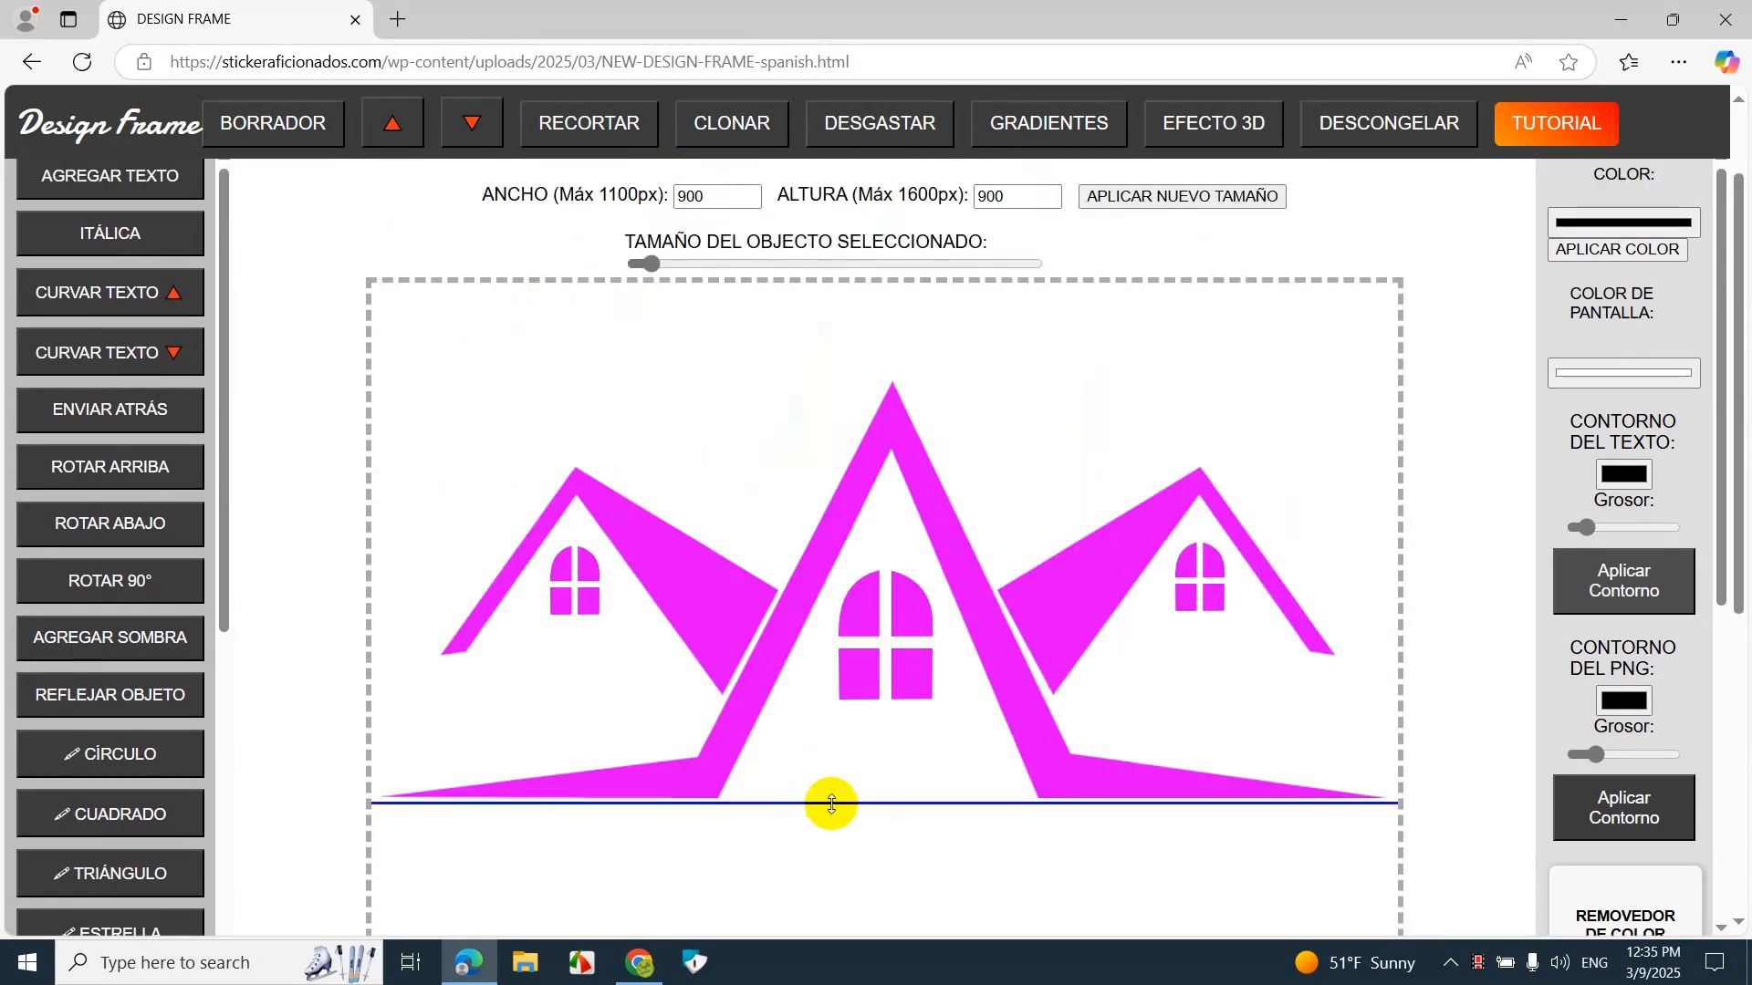
drag(831, 804, 822, 616)
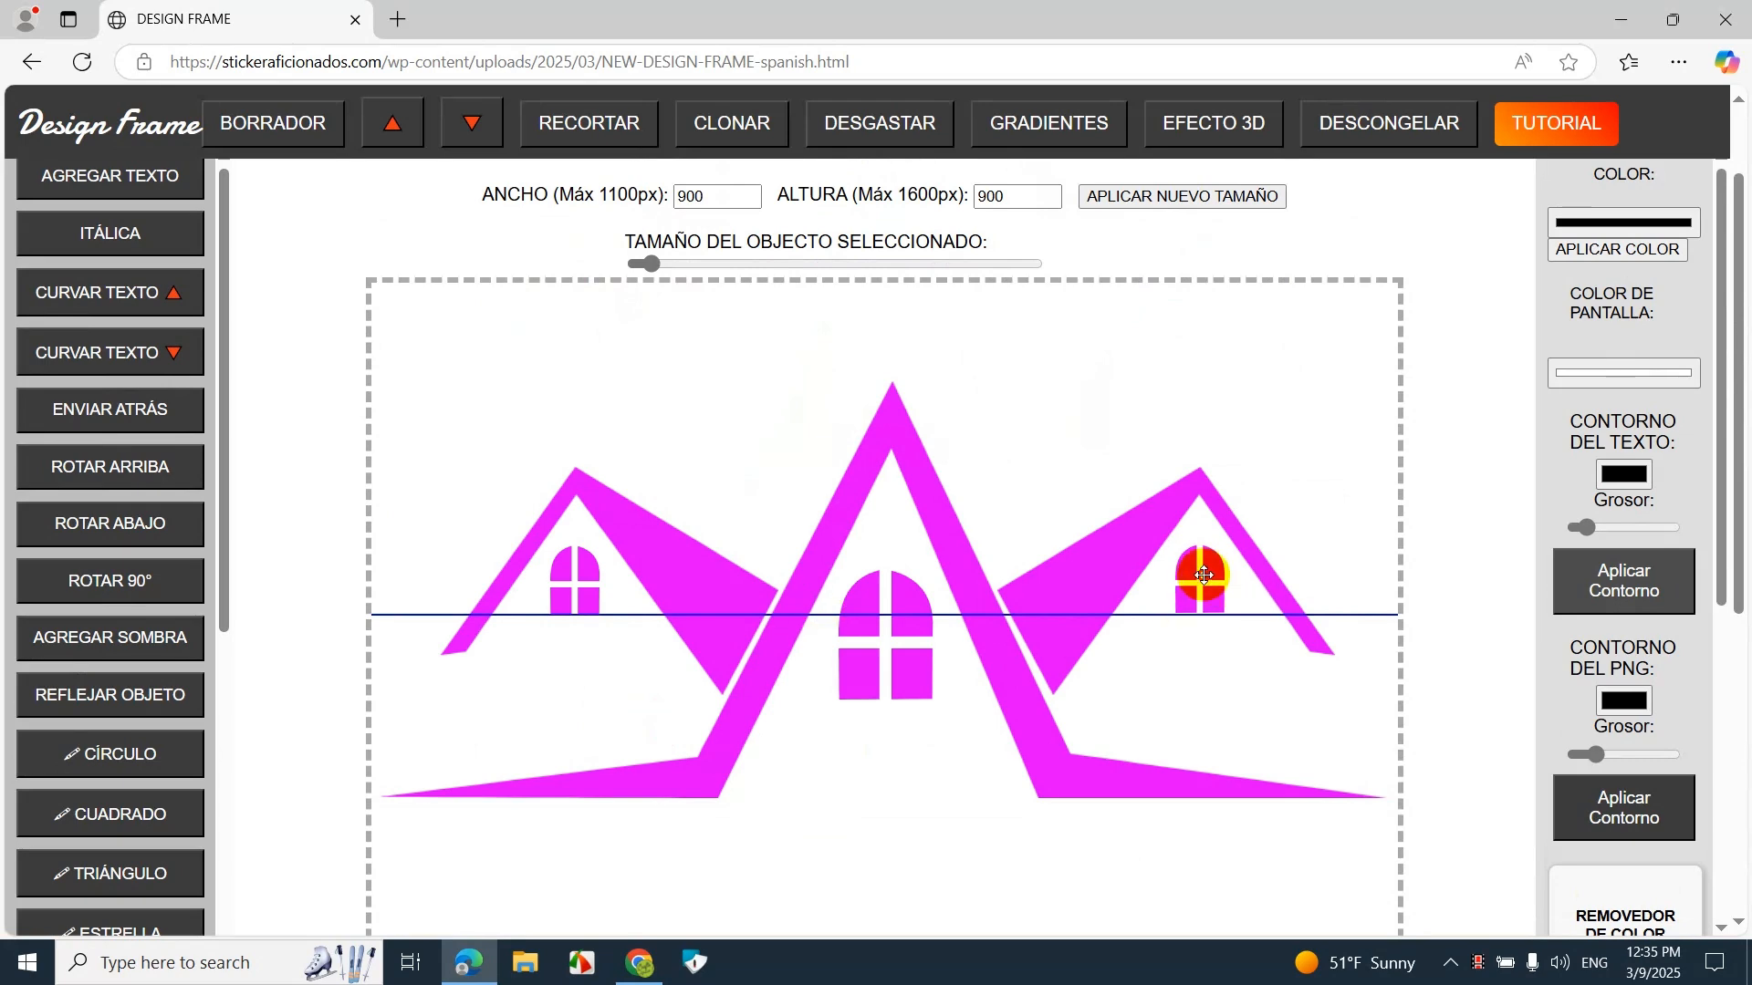
scroll(578, 675, down, 5)
scroll(725, 583, up, 5)
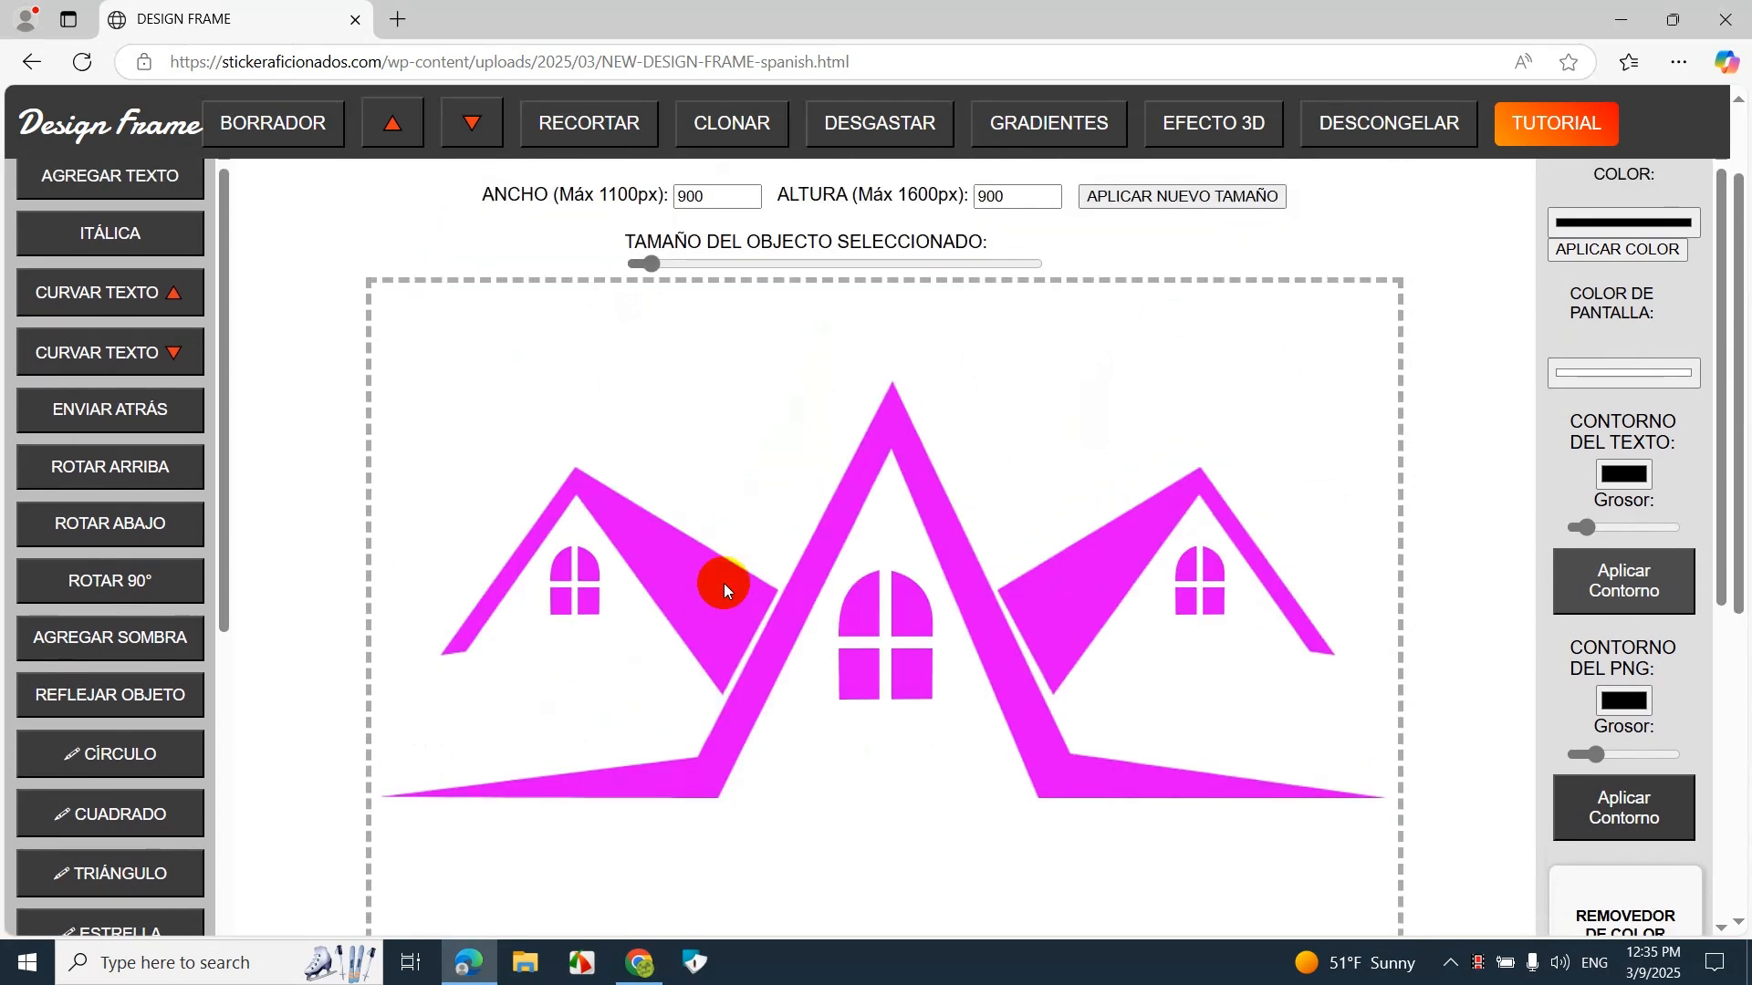
scroll(724, 583, down, 5)
Step: Add a text object in the Piedra font and enlarge it to span nearly half the canvas width above the roofs
scroll(724, 583, up, 7)
click(884, 191)
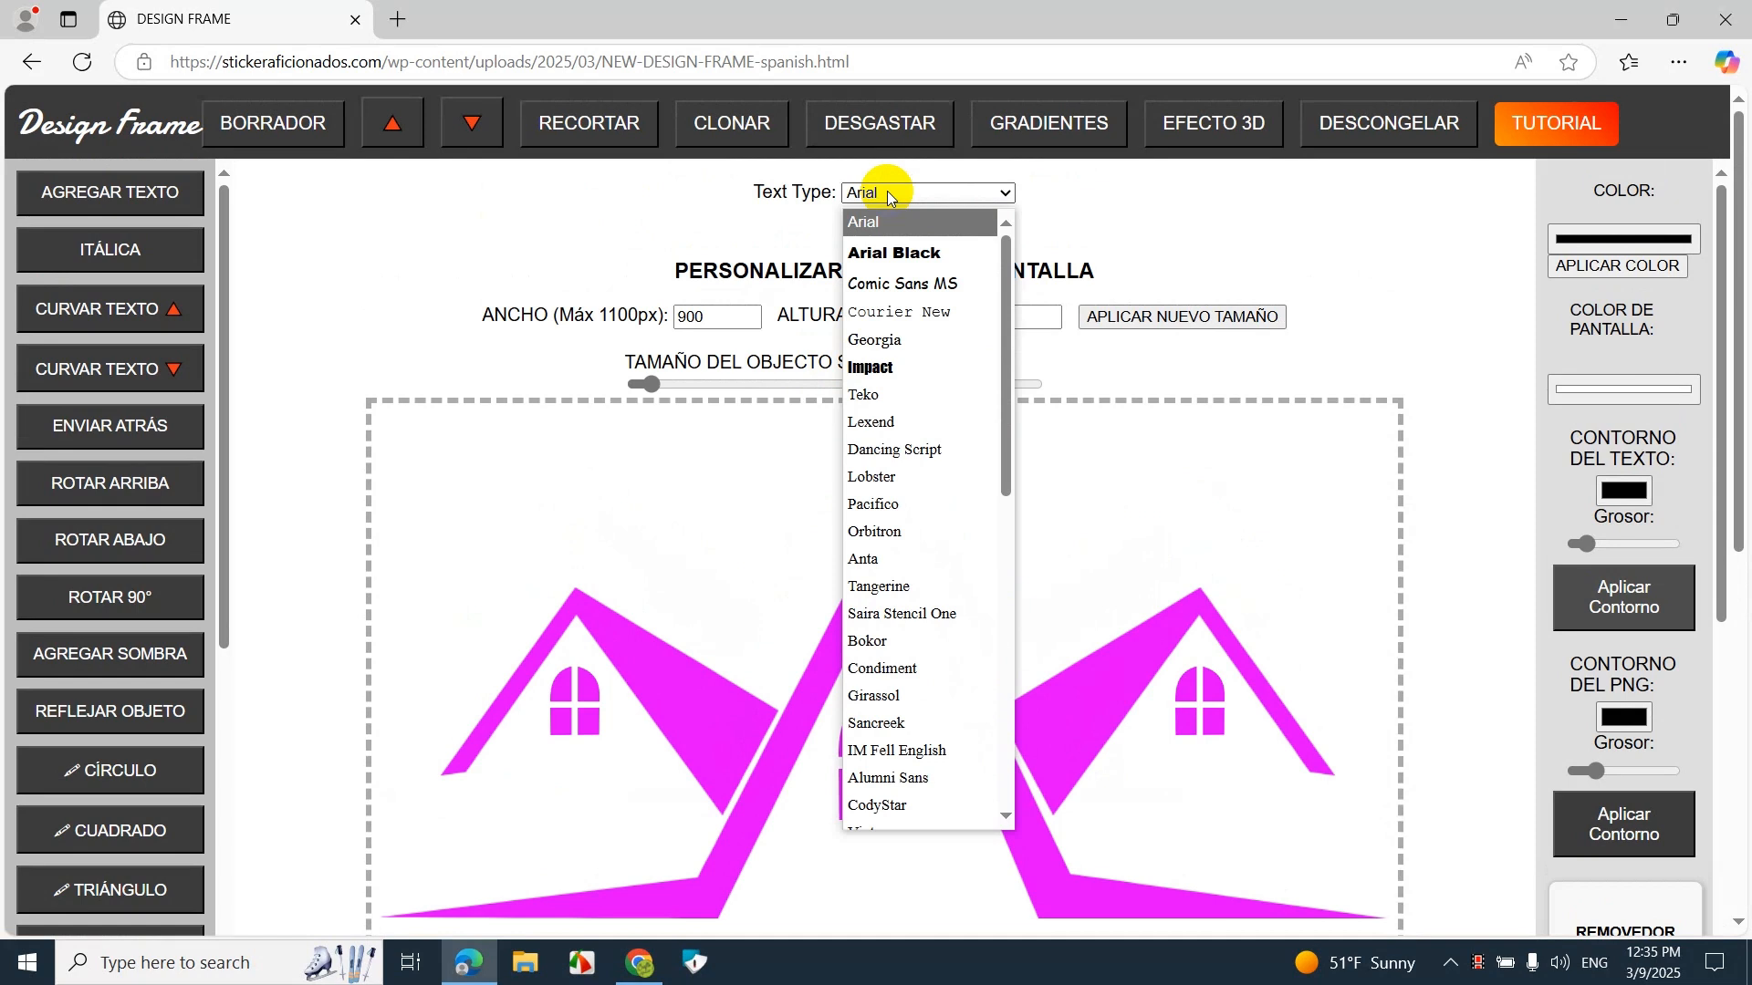
scroll(972, 410, down, 5)
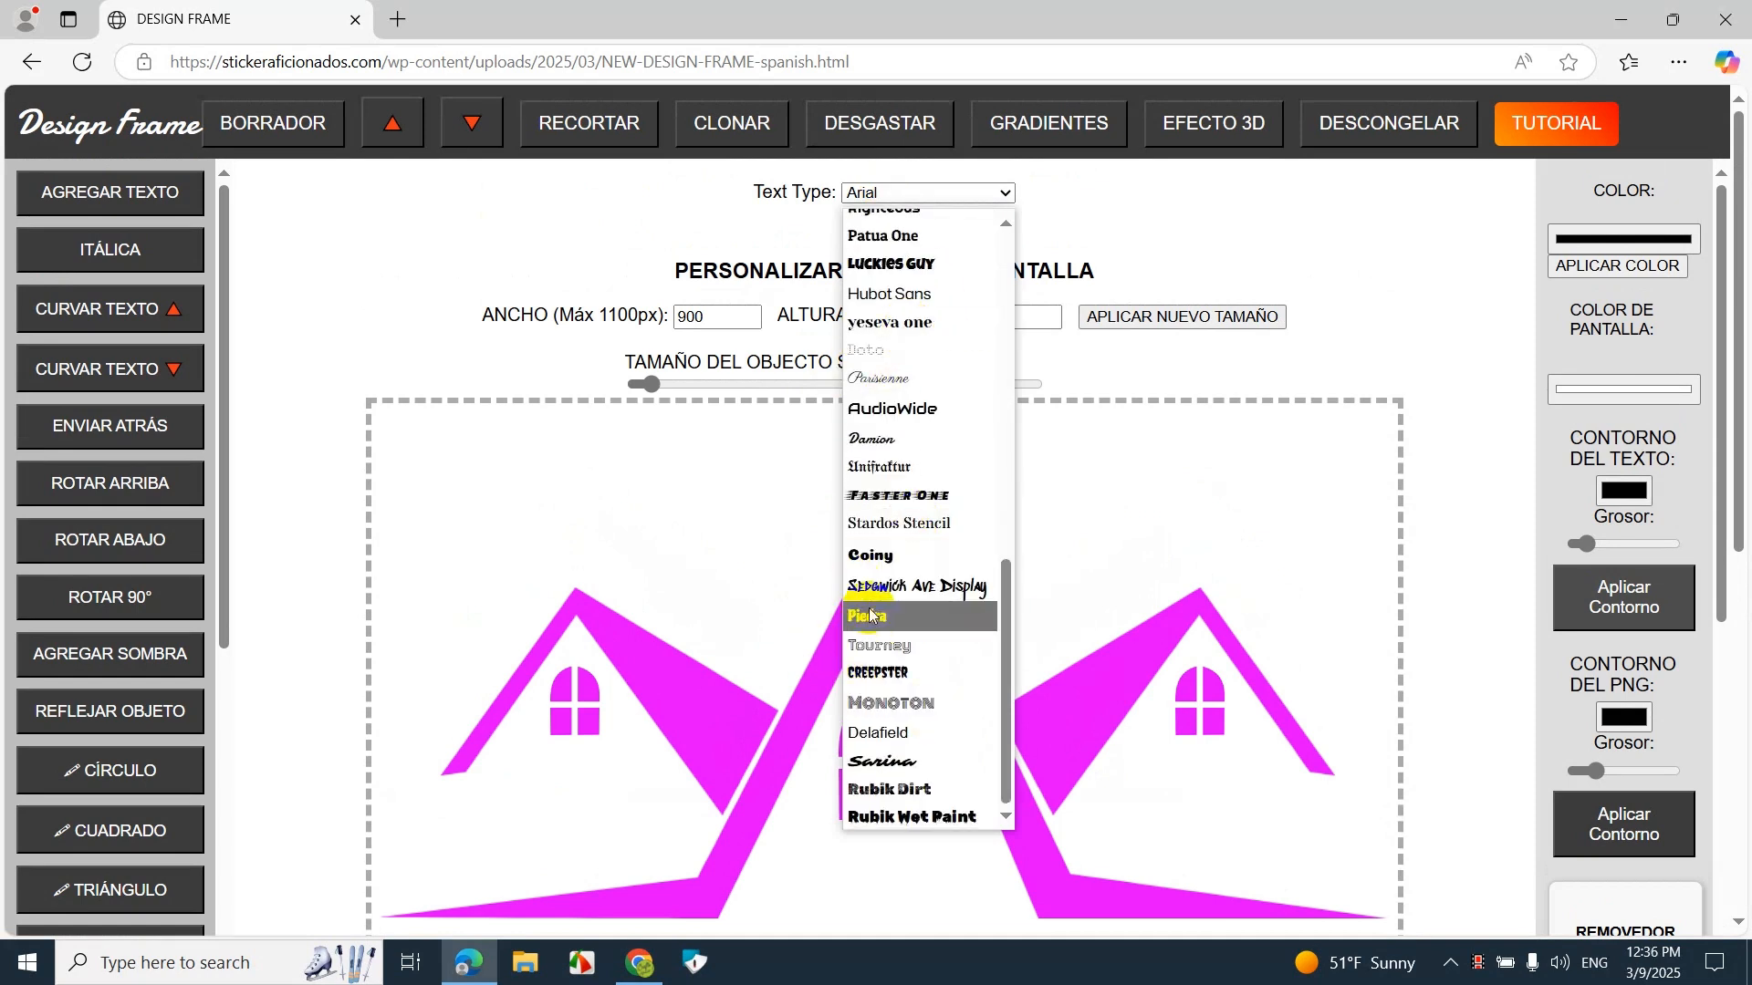
click(939, 621)
click(109, 191)
click(419, 423)
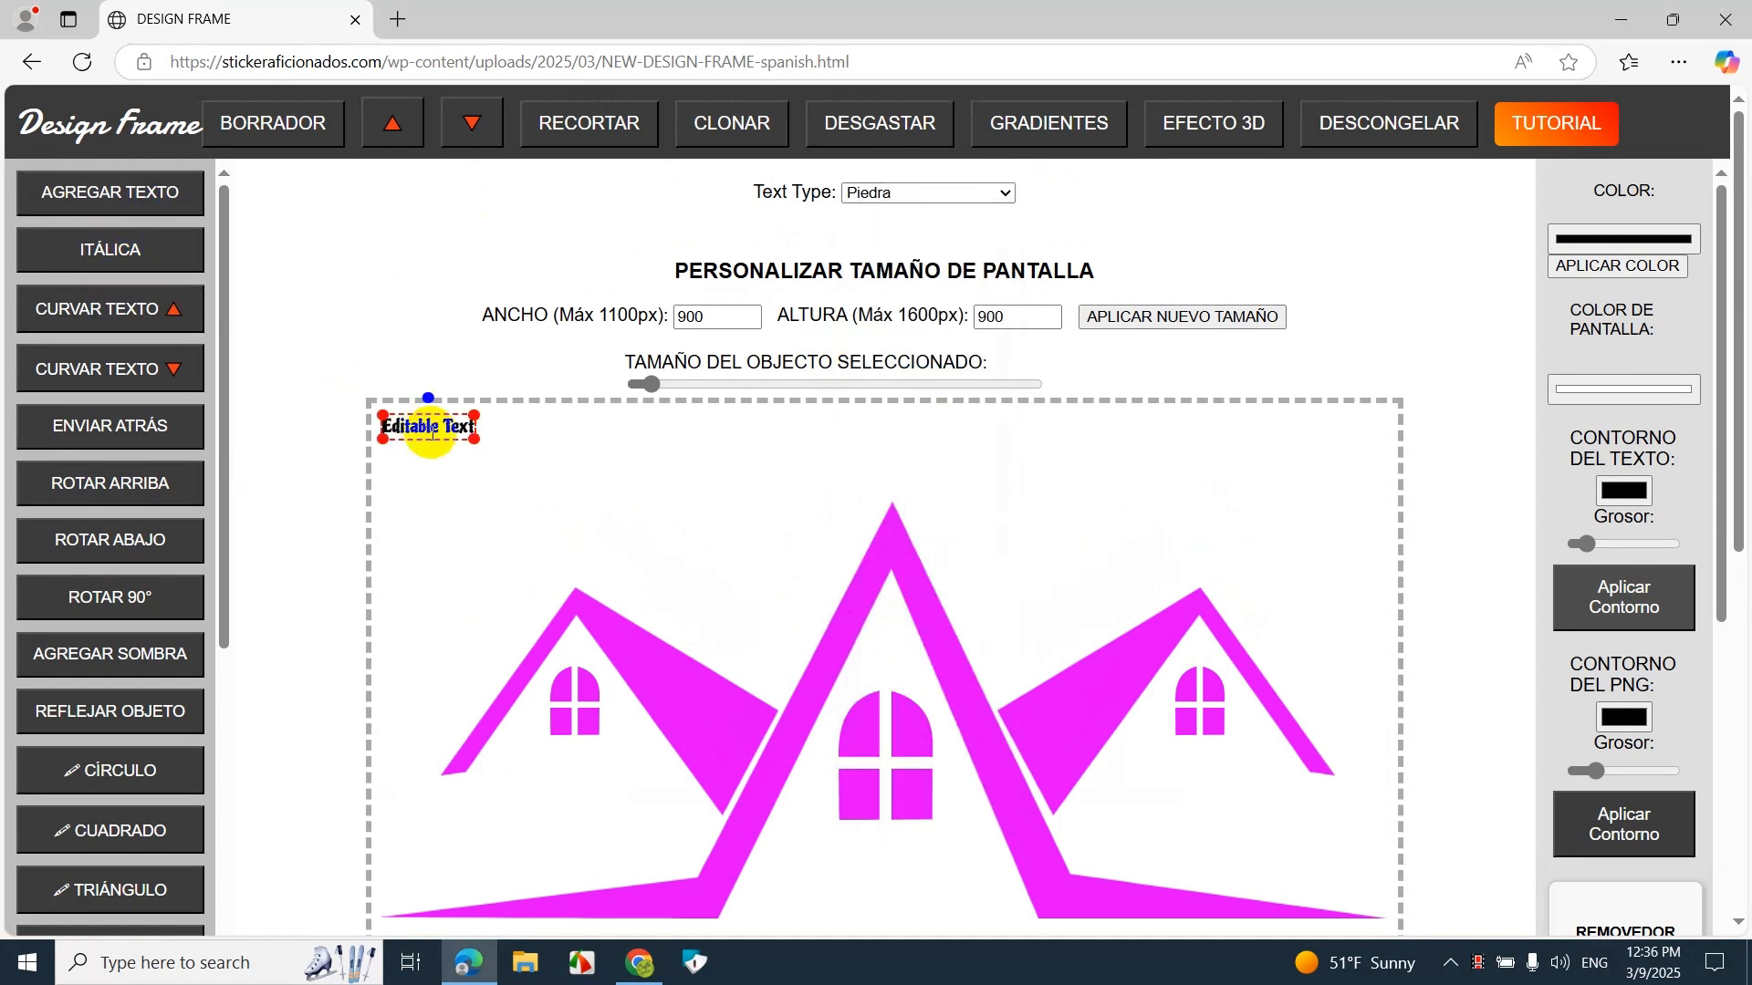
drag(530, 481, 551, 509)
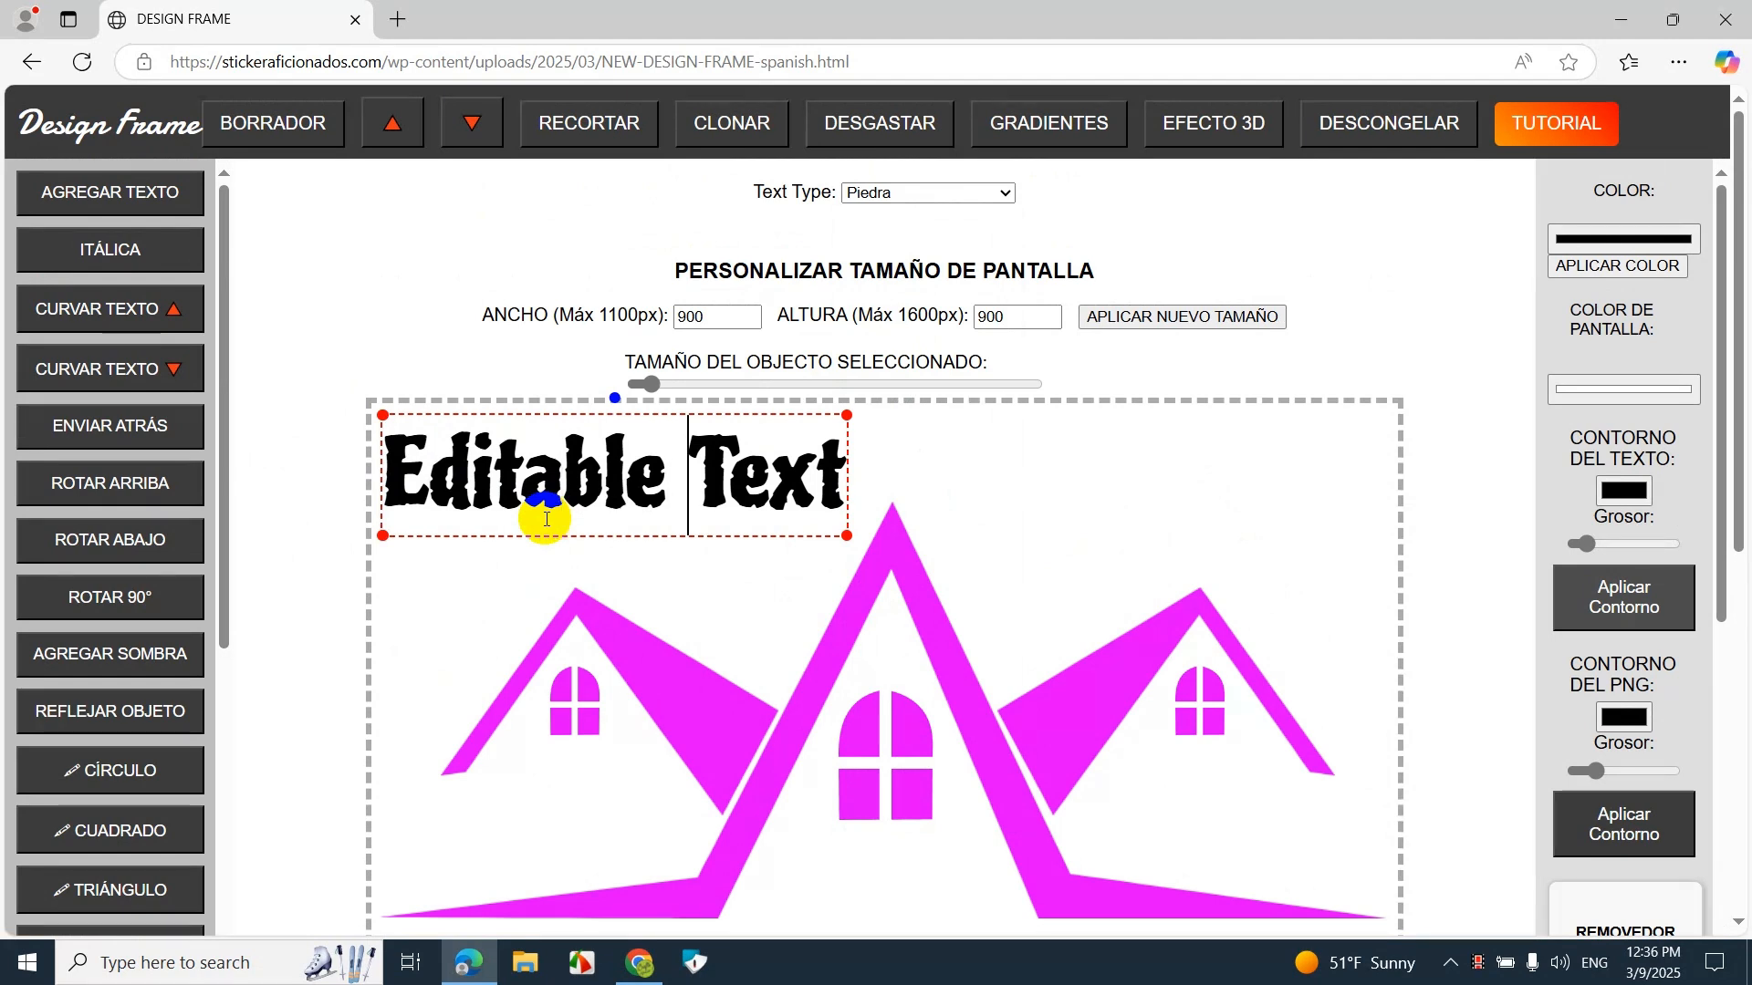
Step: Replace the placeholder text with "MTZ CONSTRUCTION"
key(BackSpace)
key(BackSpace)
key(BackSpace)
key(BackSpace)
key(BackSpace)
key(BackSpace)
key(BackSpace)
key(BackSpace)
key(BackSpace)
key(BackSpace)
key(BackSpace)
key(BackSpace)
key(BackSpace)
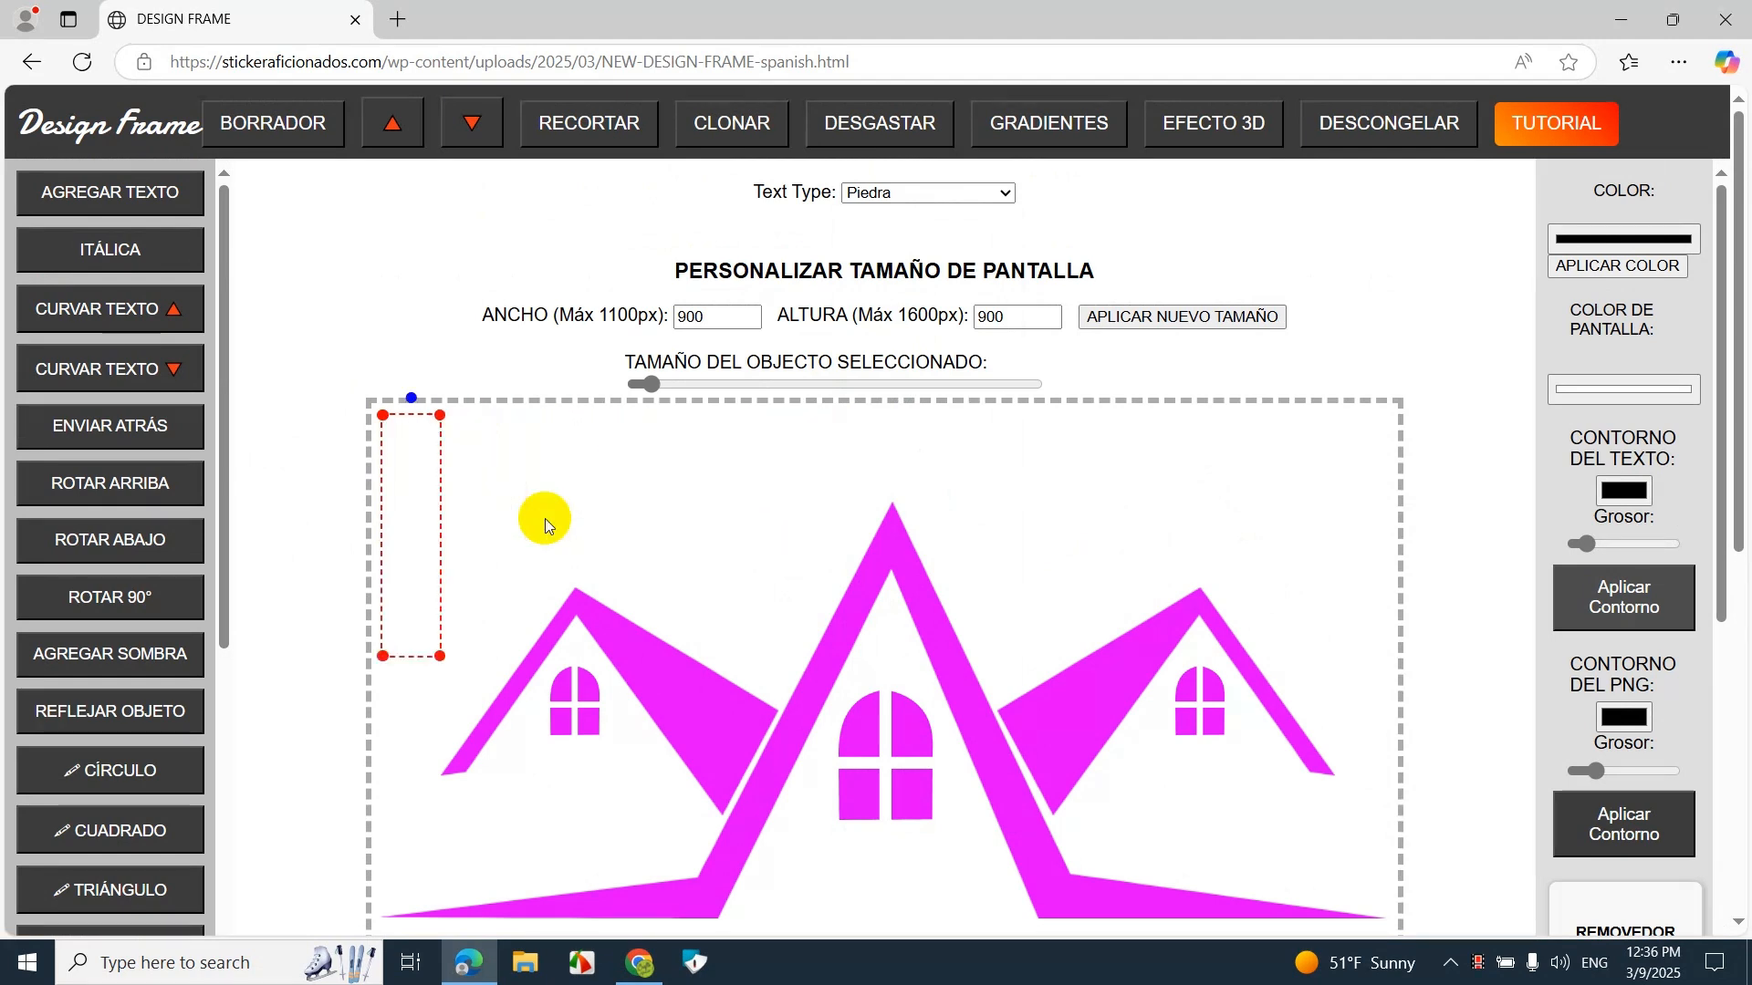
text(MTZ CONSTRU)
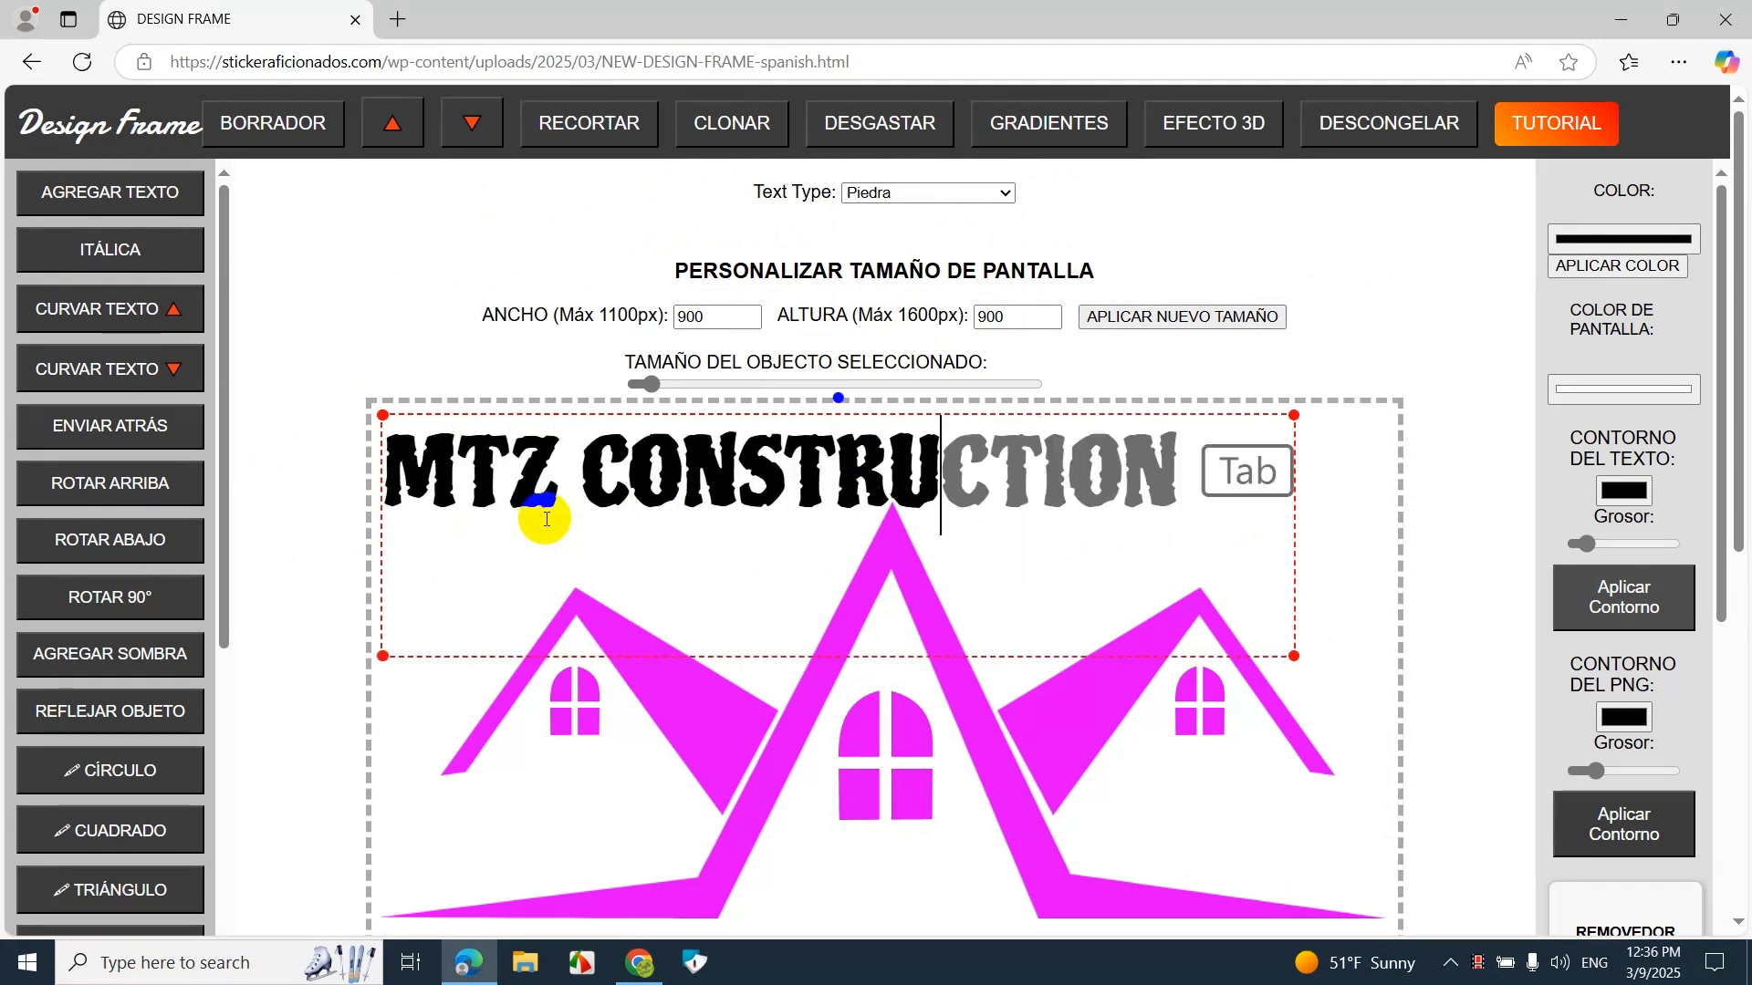
text(CTI)
key(Tab)
Step: Scale the MTZ CONSTRUCTION lettering to the full width of the roofs and place it directly beneath them
drag(1181, 657, 1215, 671)
drag(1095, 483, 1109, 766)
scroll(1023, 693, down, 3)
scroll(1023, 693, down, 3)
drag(875, 372, 863, 583)
scroll(887, 732, up, 3)
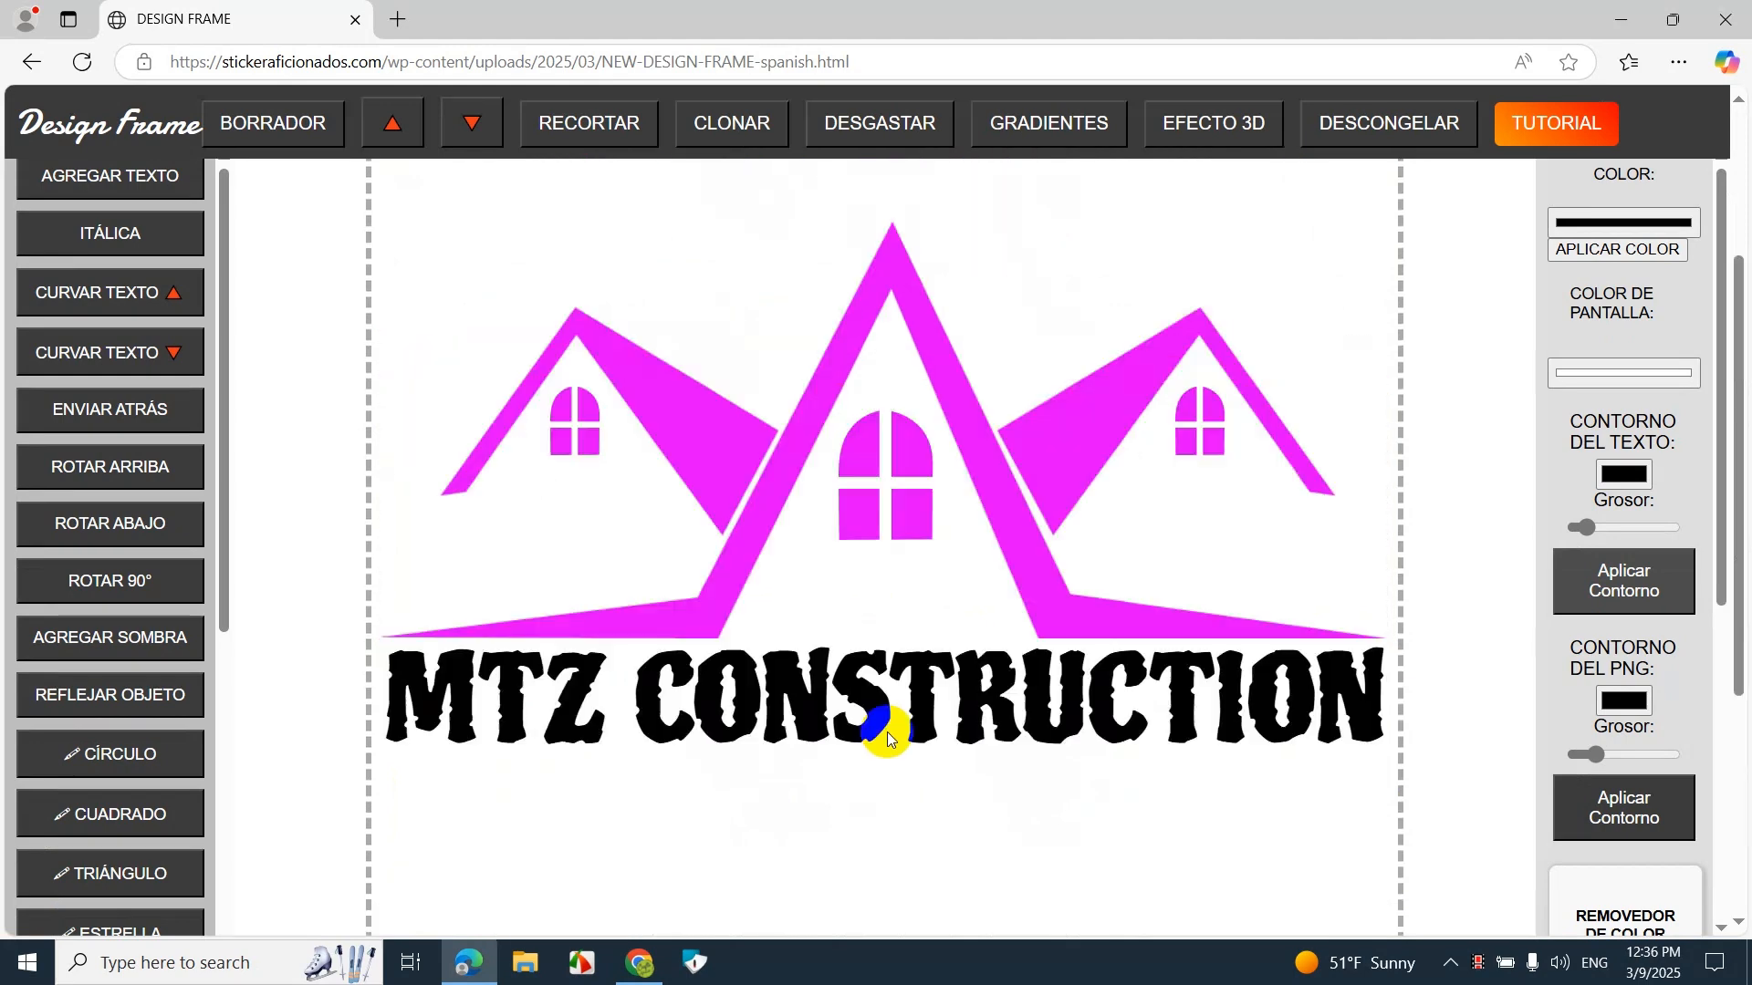
Step: Convert the MTZ CONSTRUCTION lettering from text to a shape
scroll(775, 465, down, 3)
click(775, 447)
scroll(49, 595, down, 5)
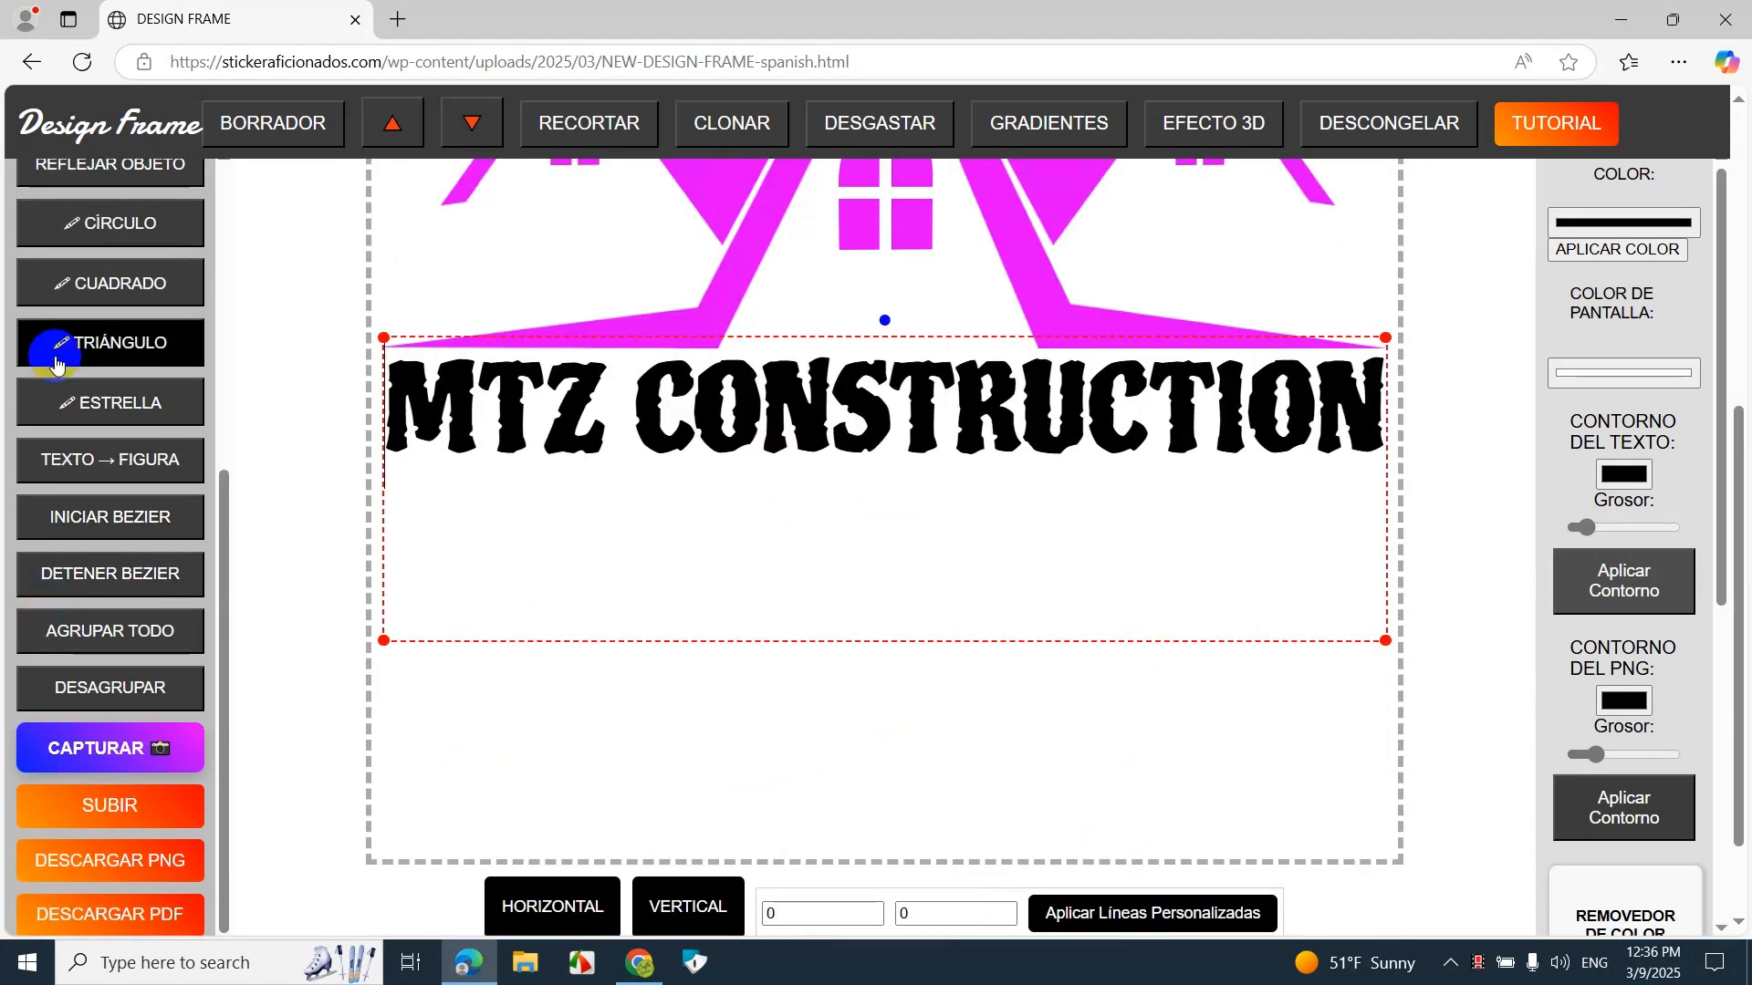
click(121, 472)
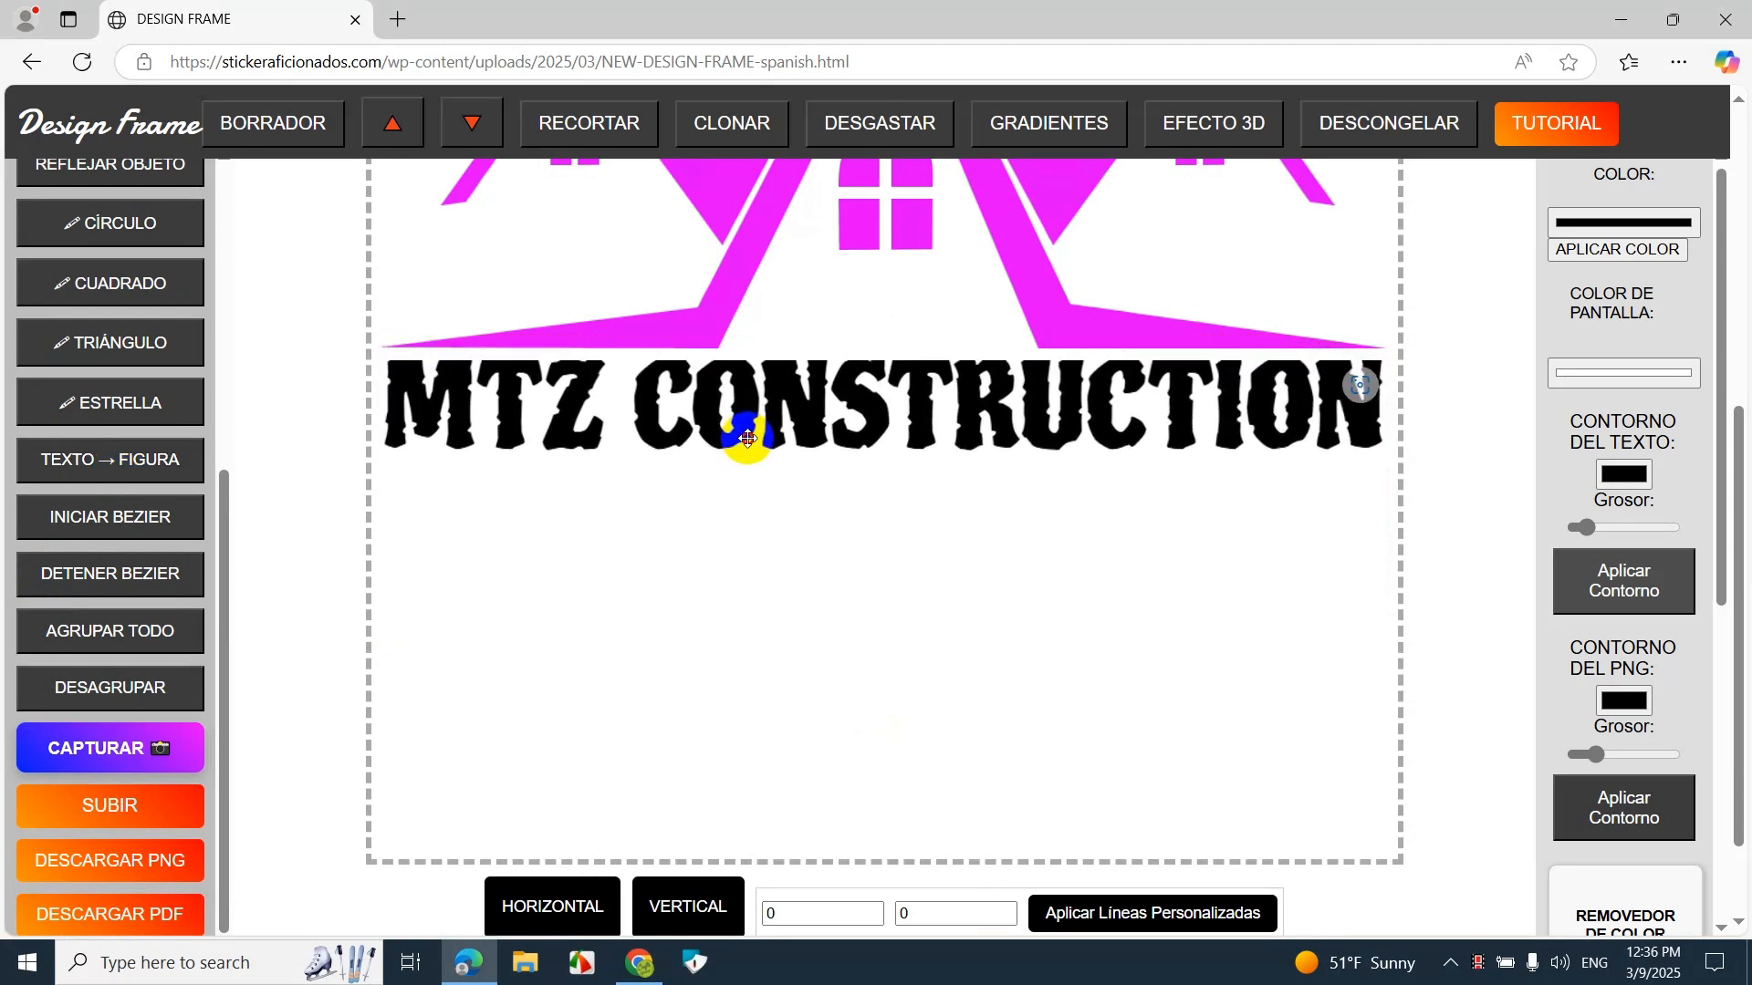
click(851, 644)
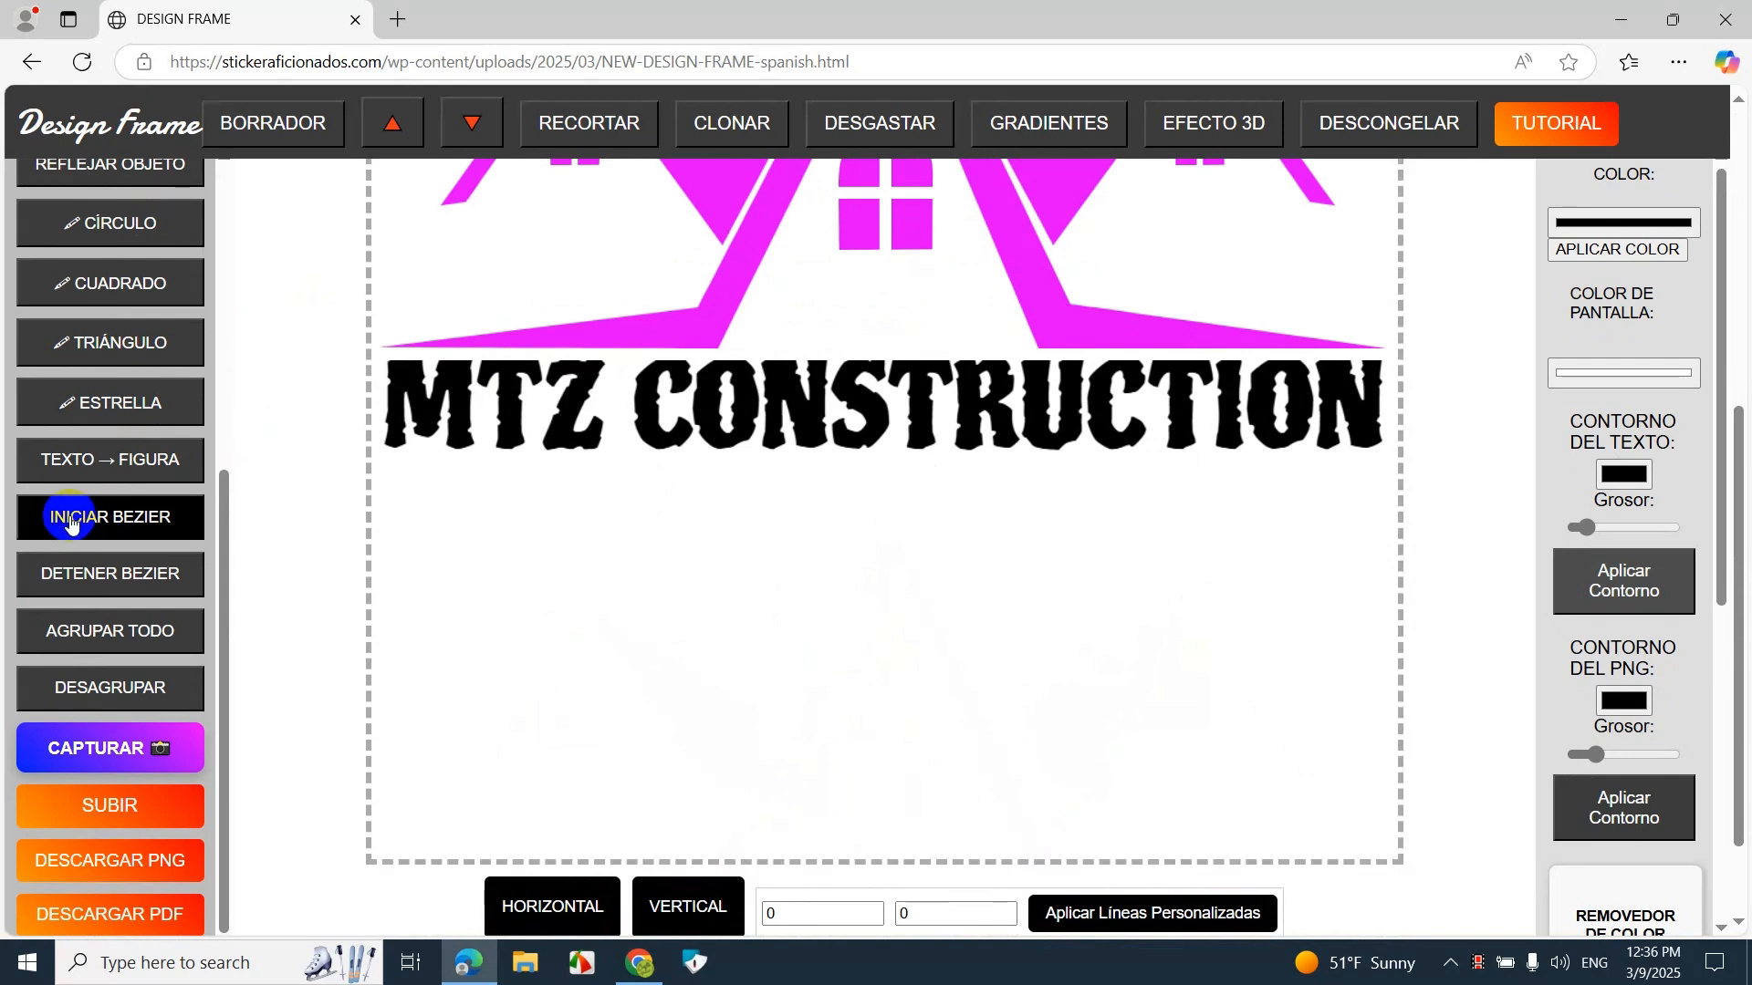
Step: Draw a thin tapered Bezier wedge under the left third of the lettering, pointed at the outer end and blunt toward the center
click(132, 515)
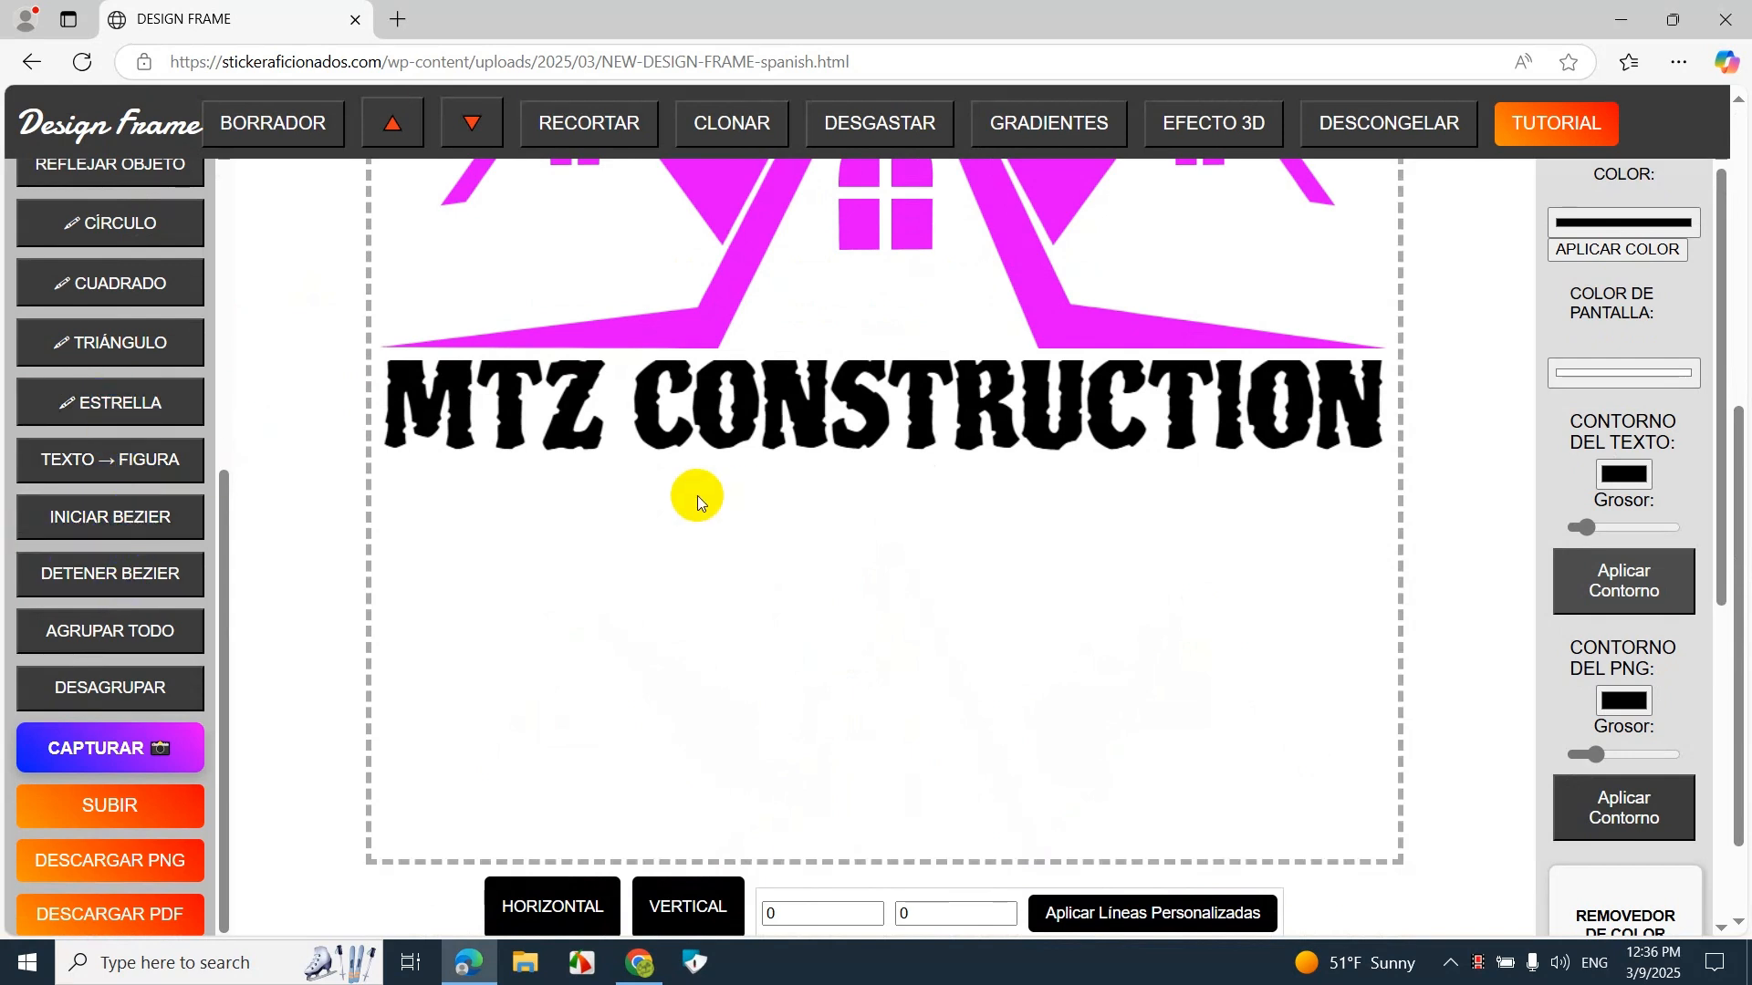
click(1412, 128)
click(1411, 128)
click(383, 462)
click(708, 504)
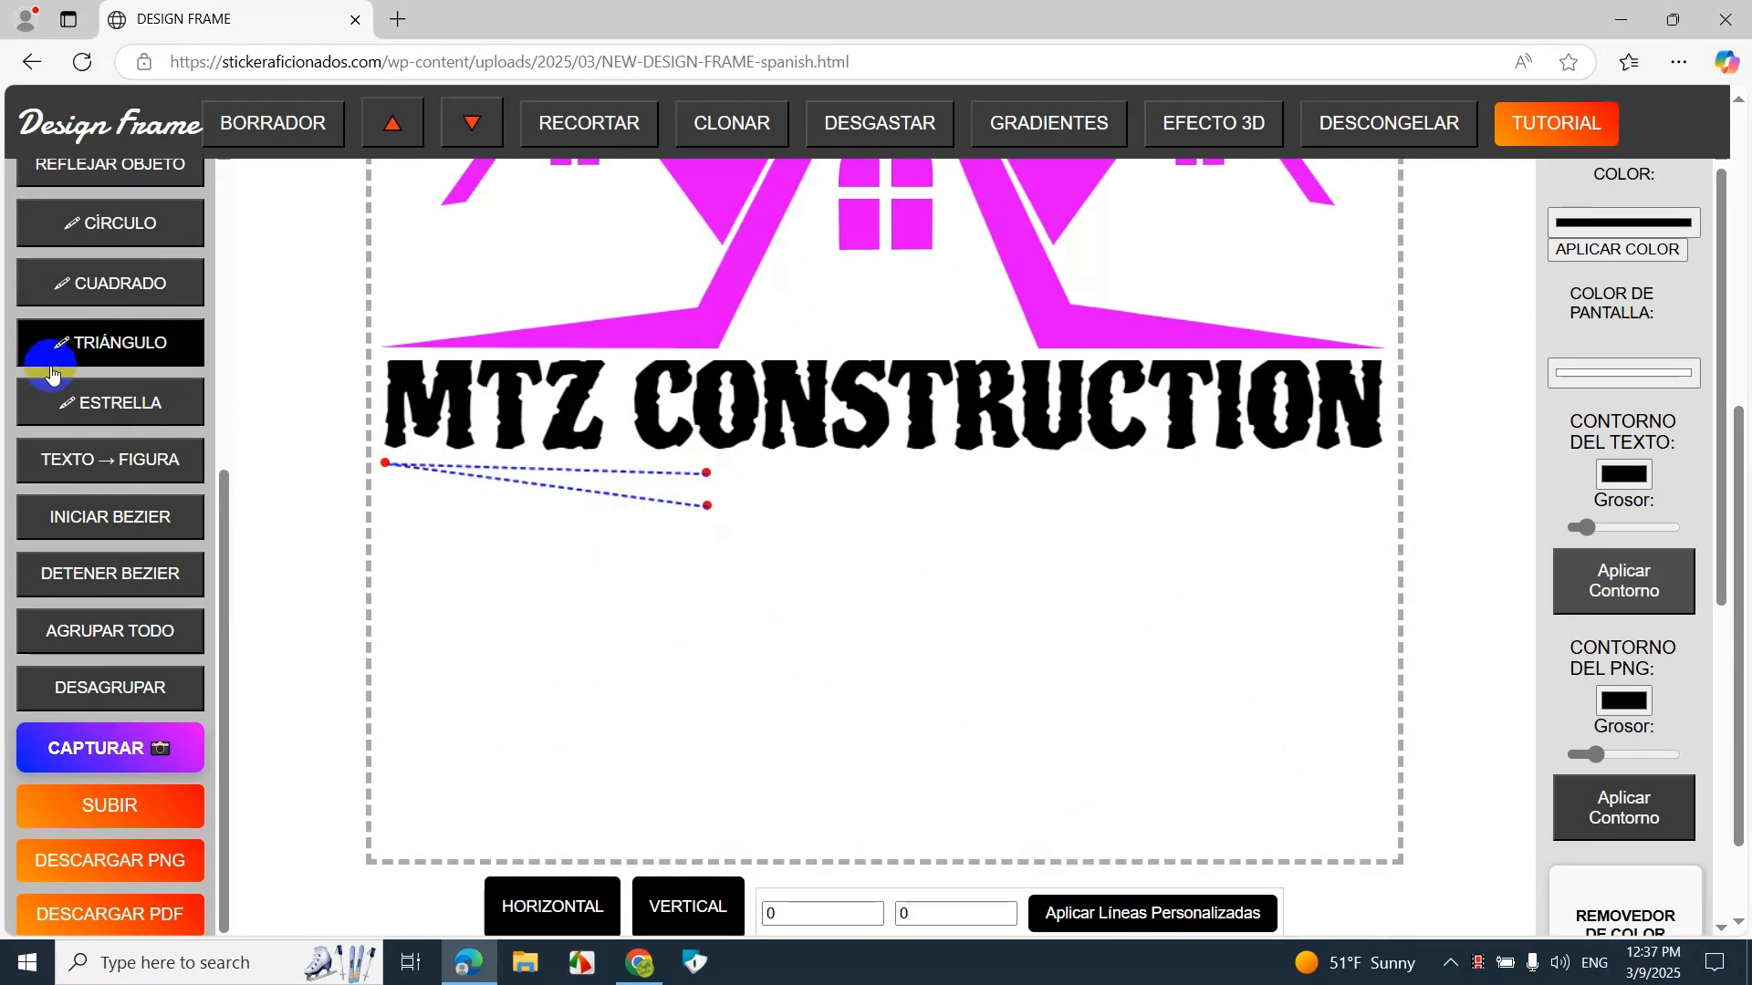
click(109, 572)
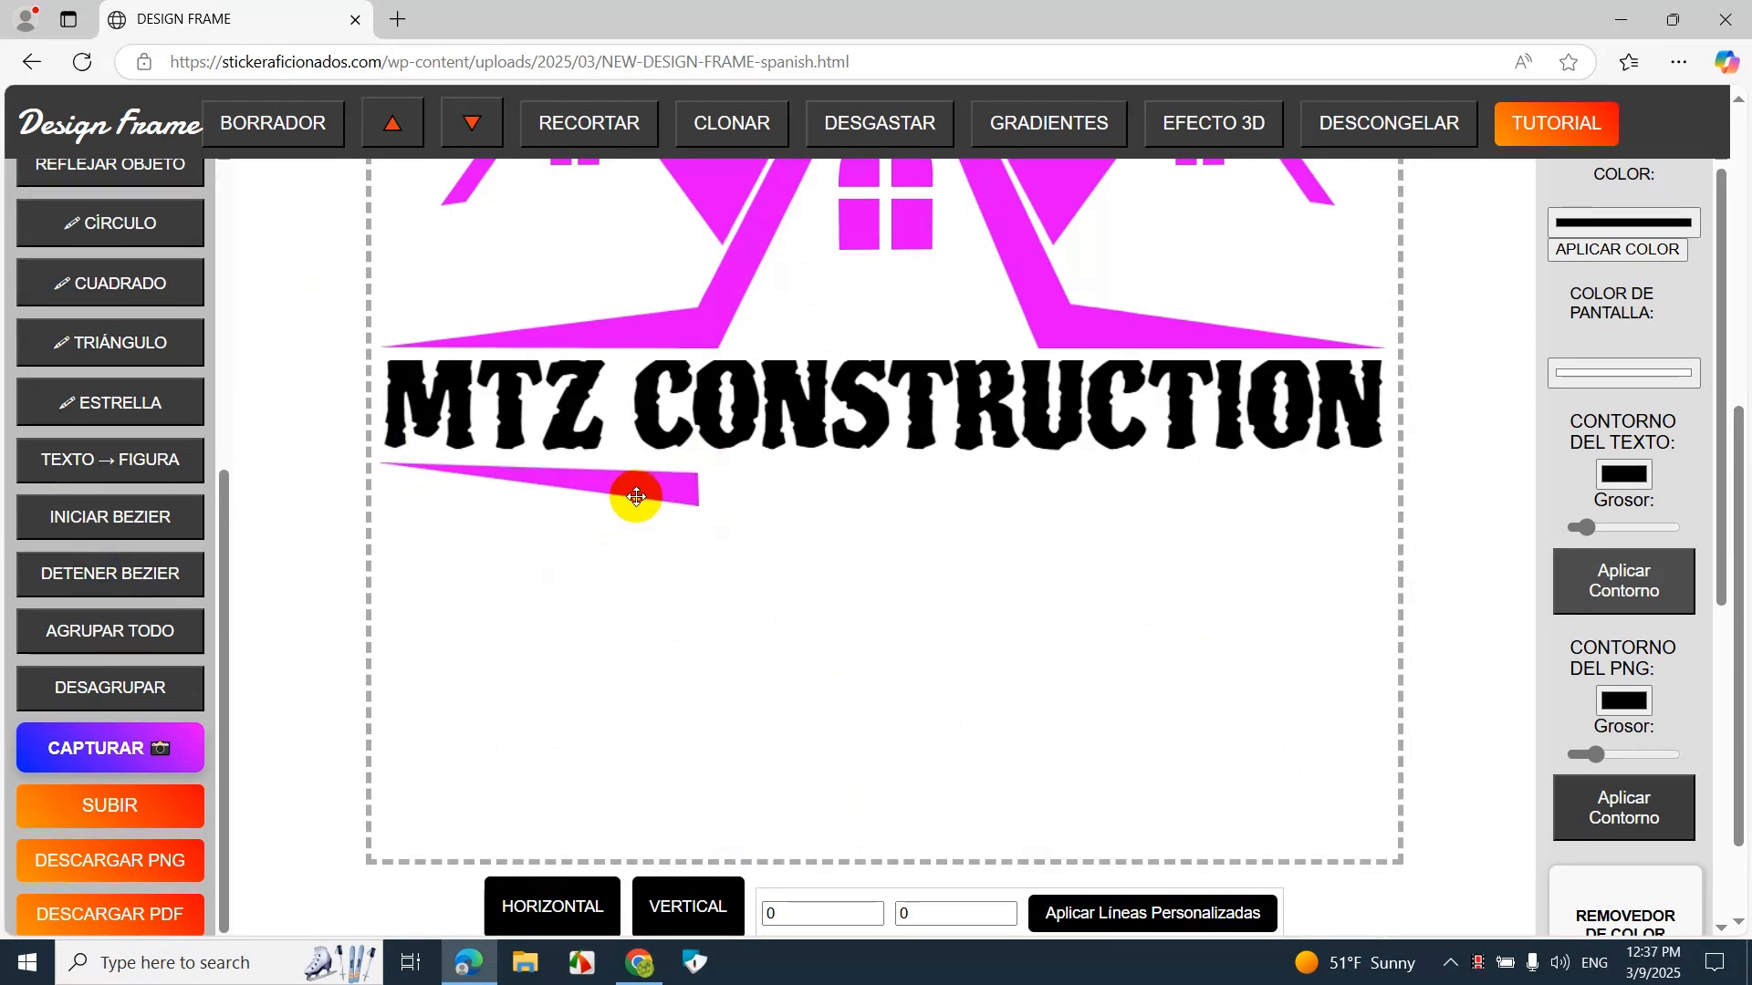
Step: Clone the tapered wedge, mirror it and place the copy under the right end of the lettering
click(725, 120)
drag(697, 509, 1142, 520)
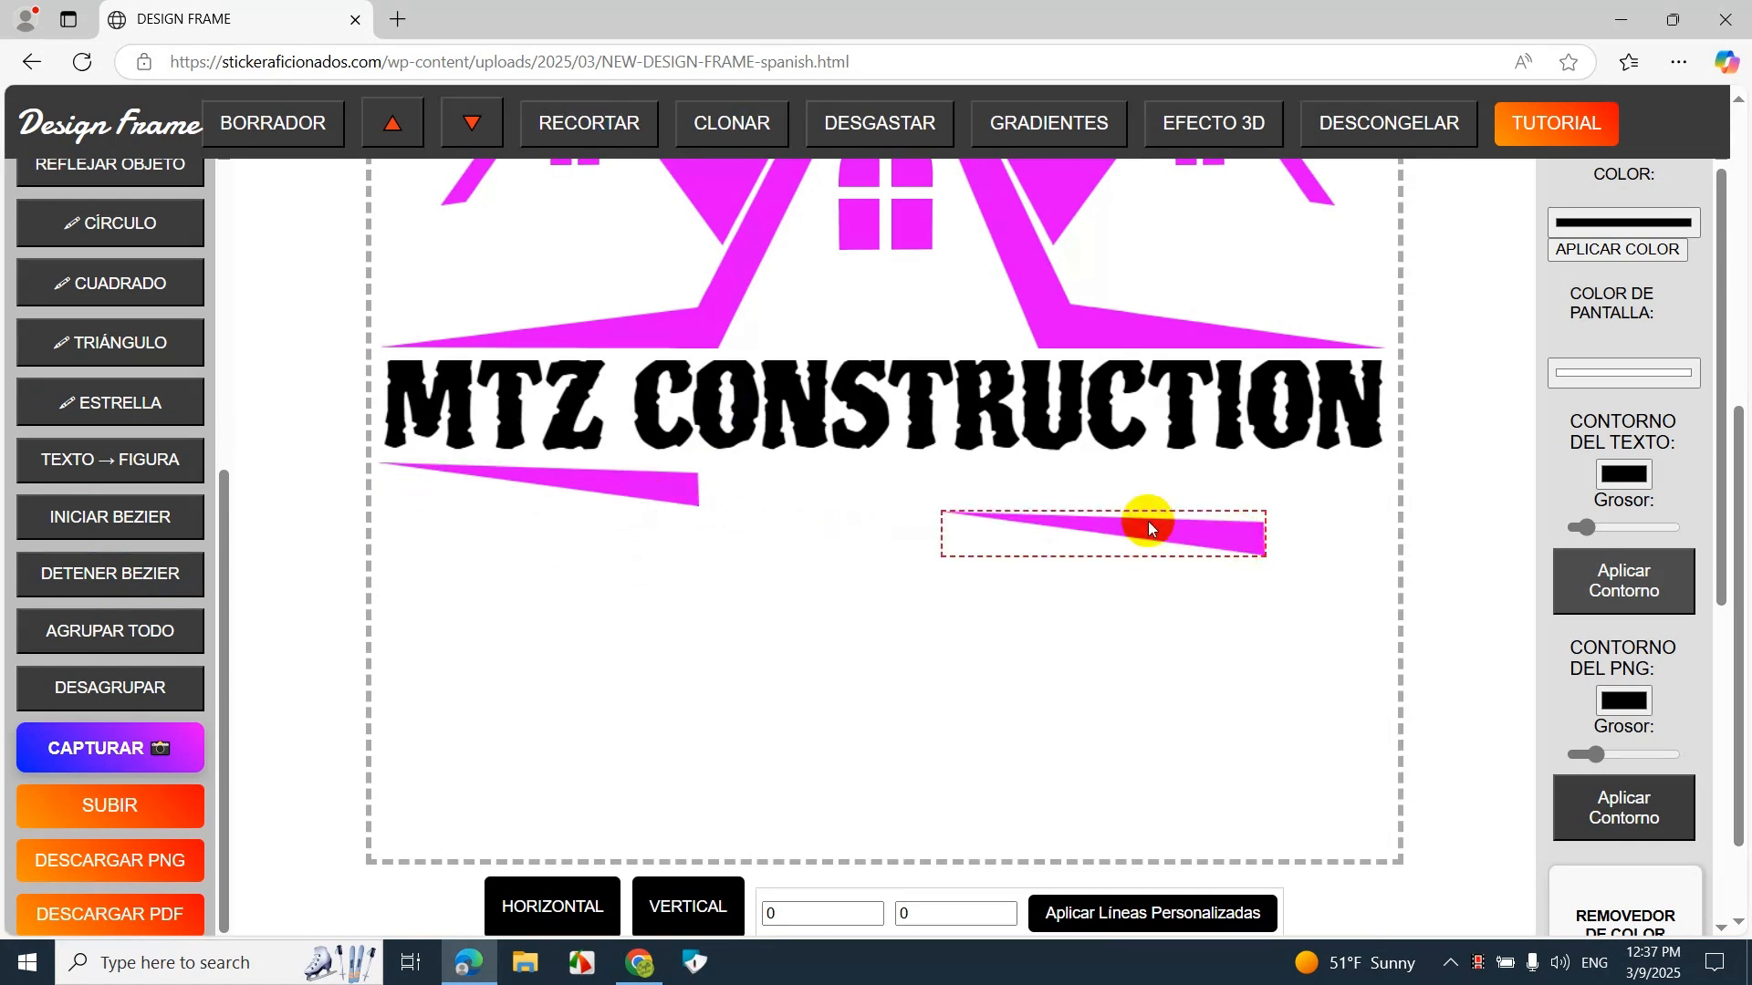
scroll(150, 575, up, 5)
click(109, 694)
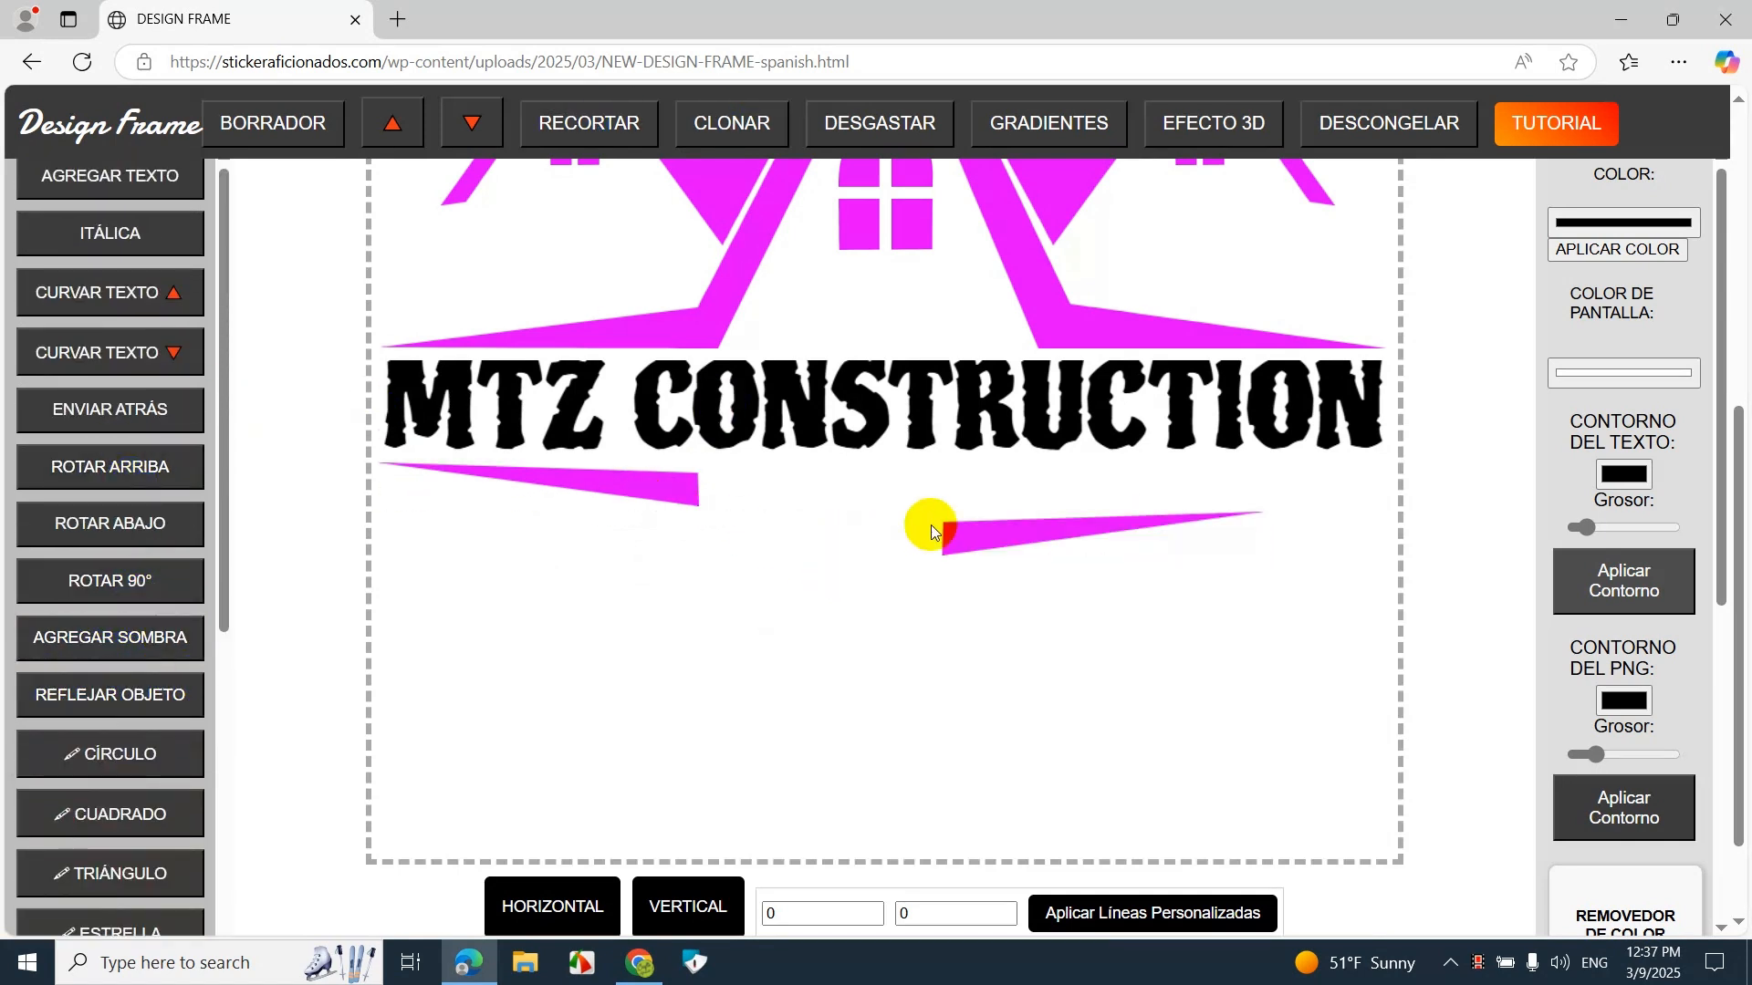
drag(1011, 539, 1122, 486)
Step: Level the right wedge with the left one using a horizontal guide, then remove the guide
click(552, 906)
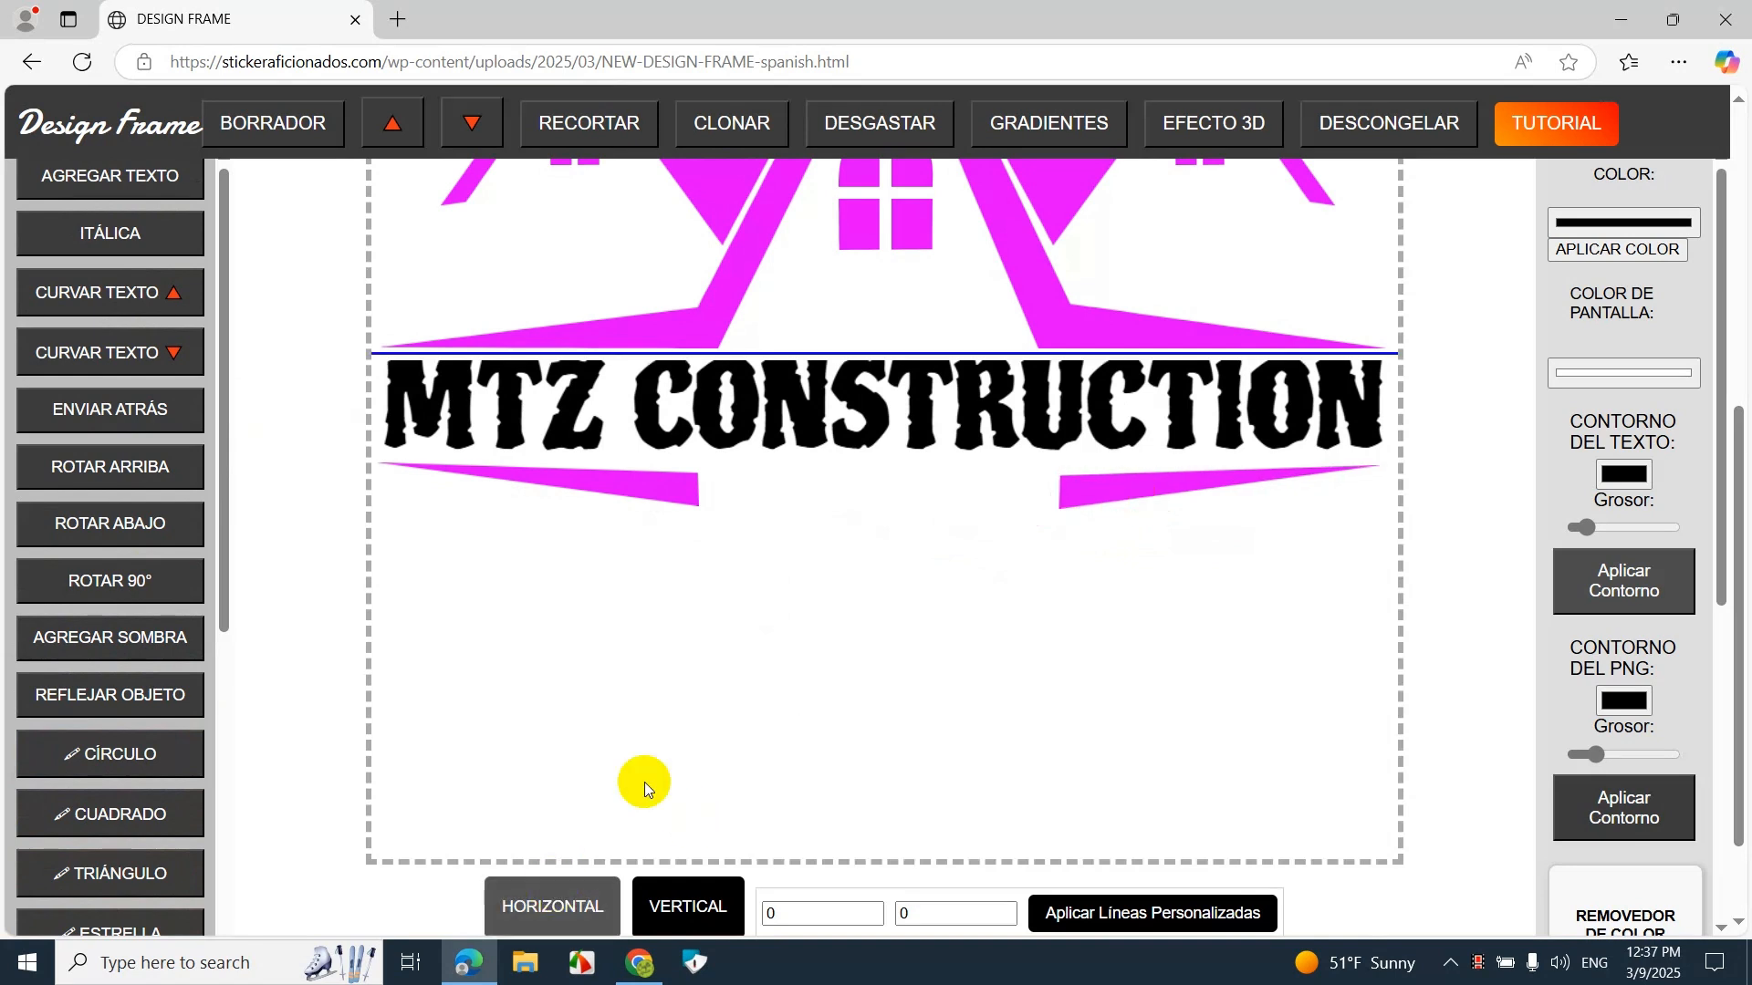
drag(841, 353, 839, 508)
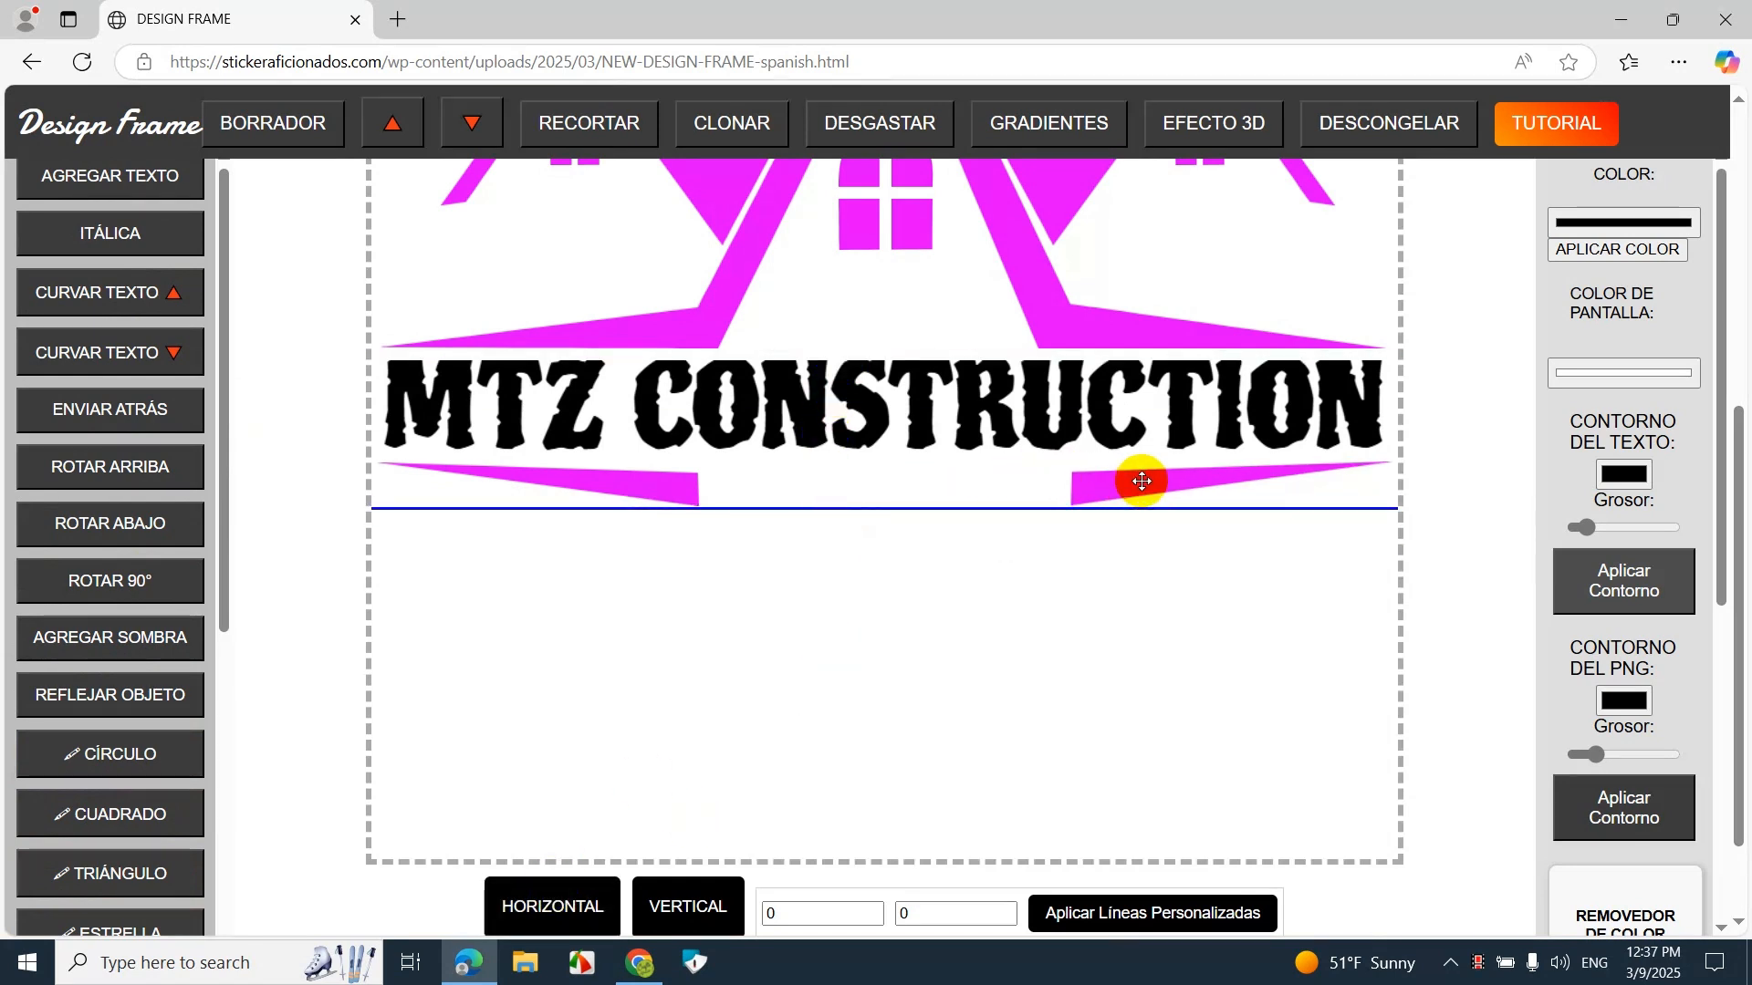
drag(843, 509, 846, 597)
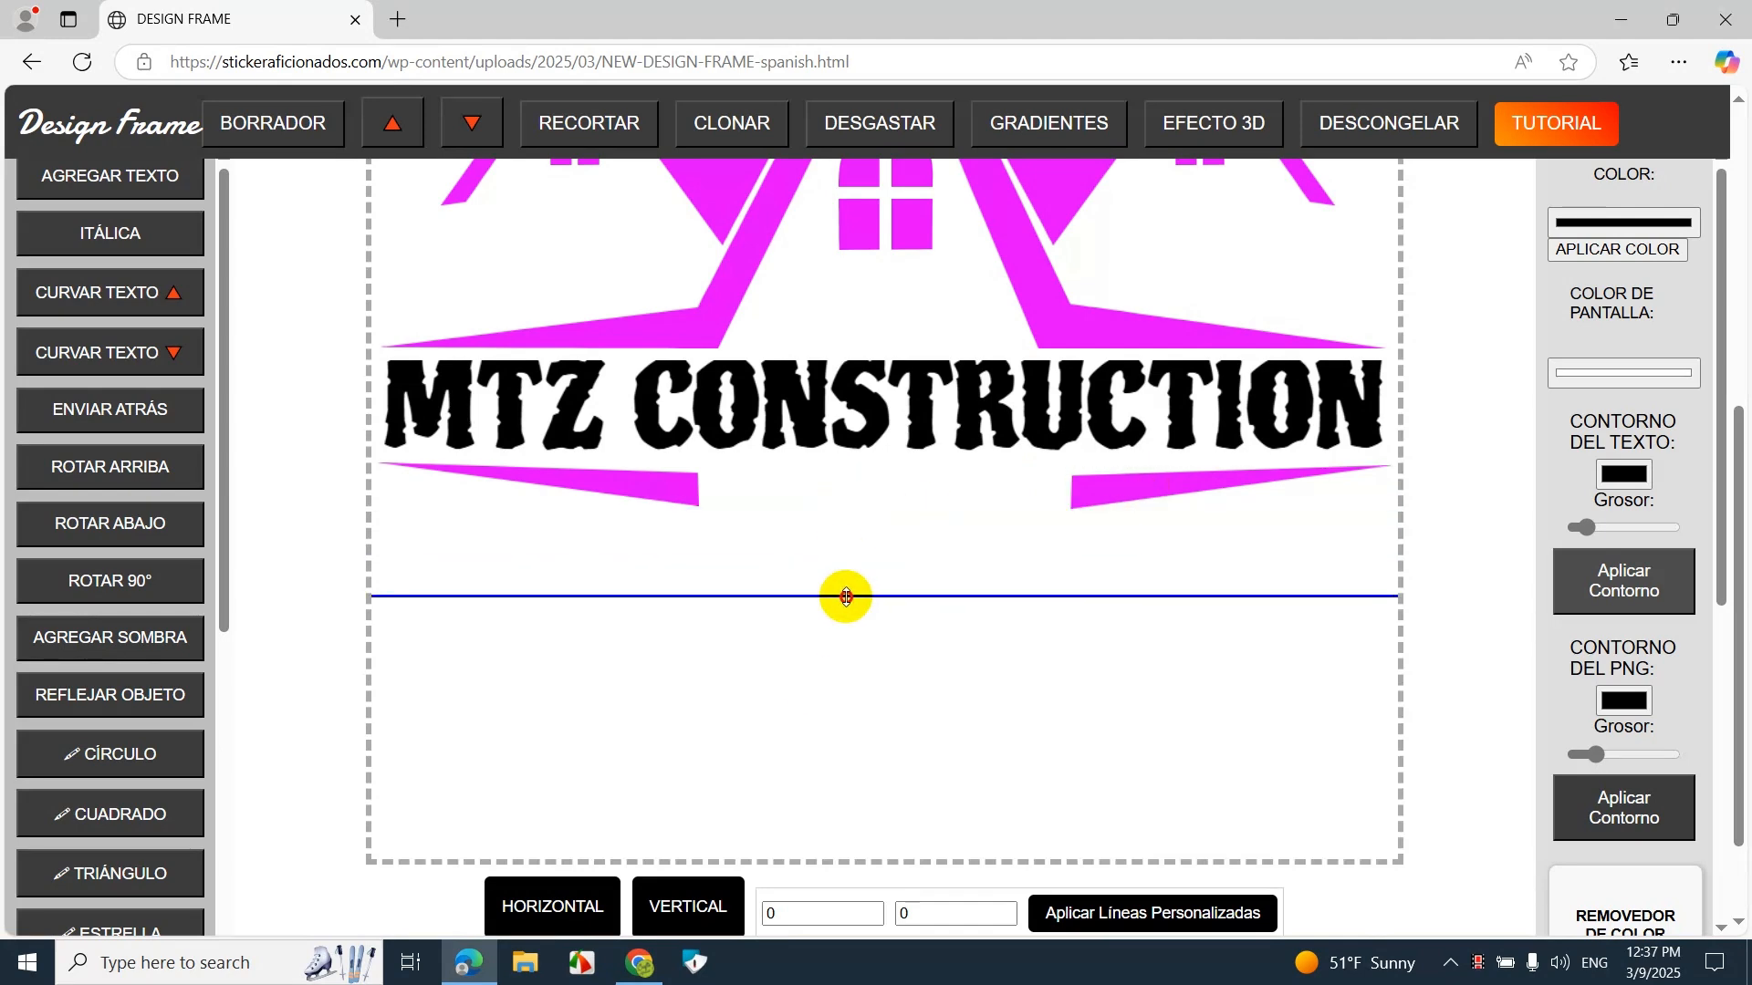
click(568, 899)
scroll(595, 819, up, 5)
scroll(597, 817, down, 5)
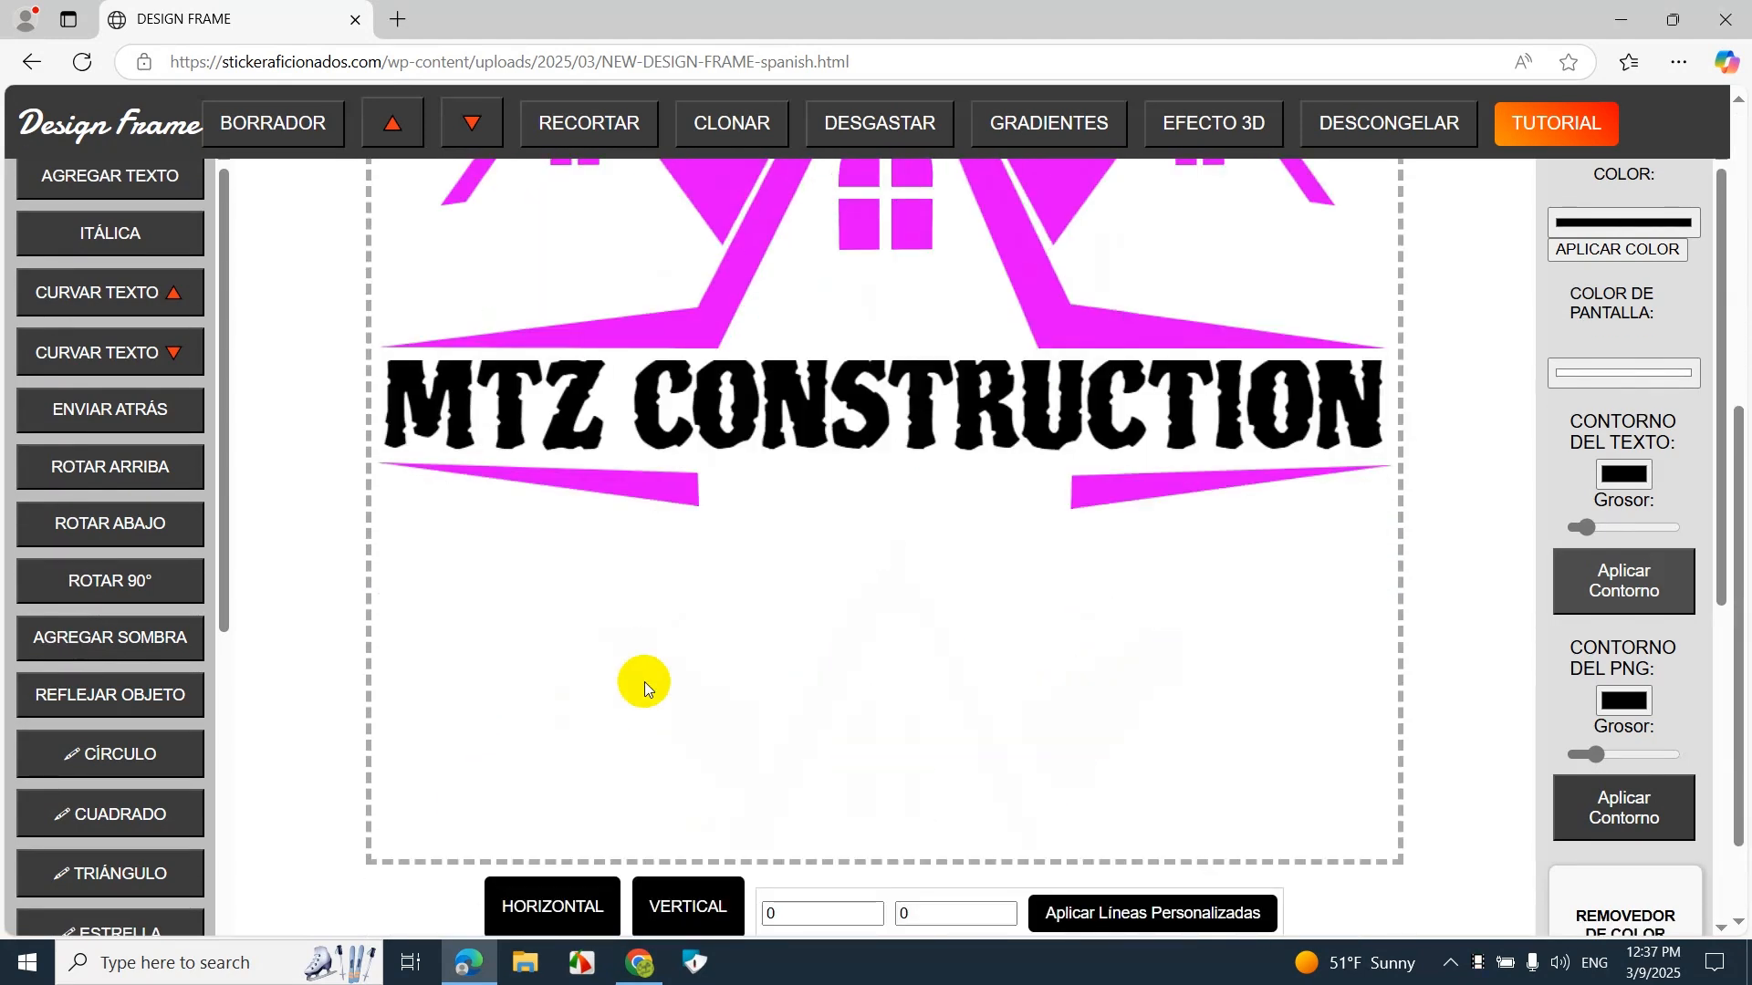
Step: Unfreeze the artwork and recolor both tapered wedges under the lettering black
click(1289, 128)
click(1563, 251)
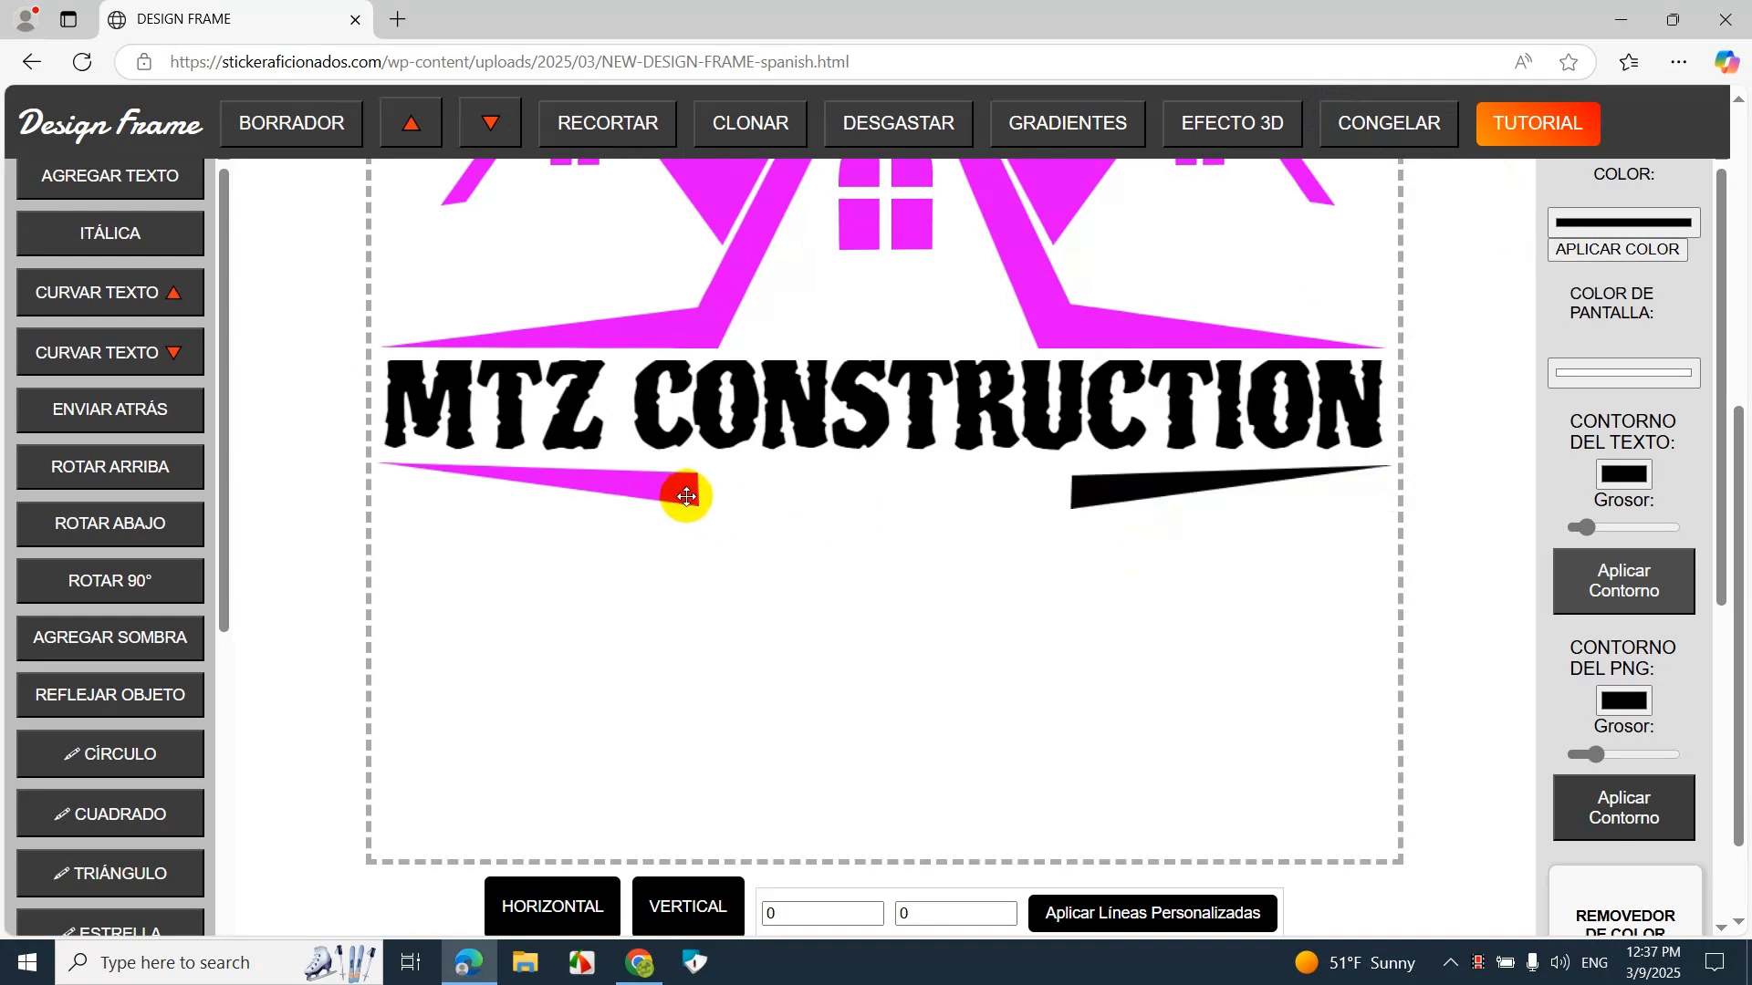
click(1564, 248)
Step: Recolor the central roof and both side roofs black
click(1080, 320)
click(1646, 247)
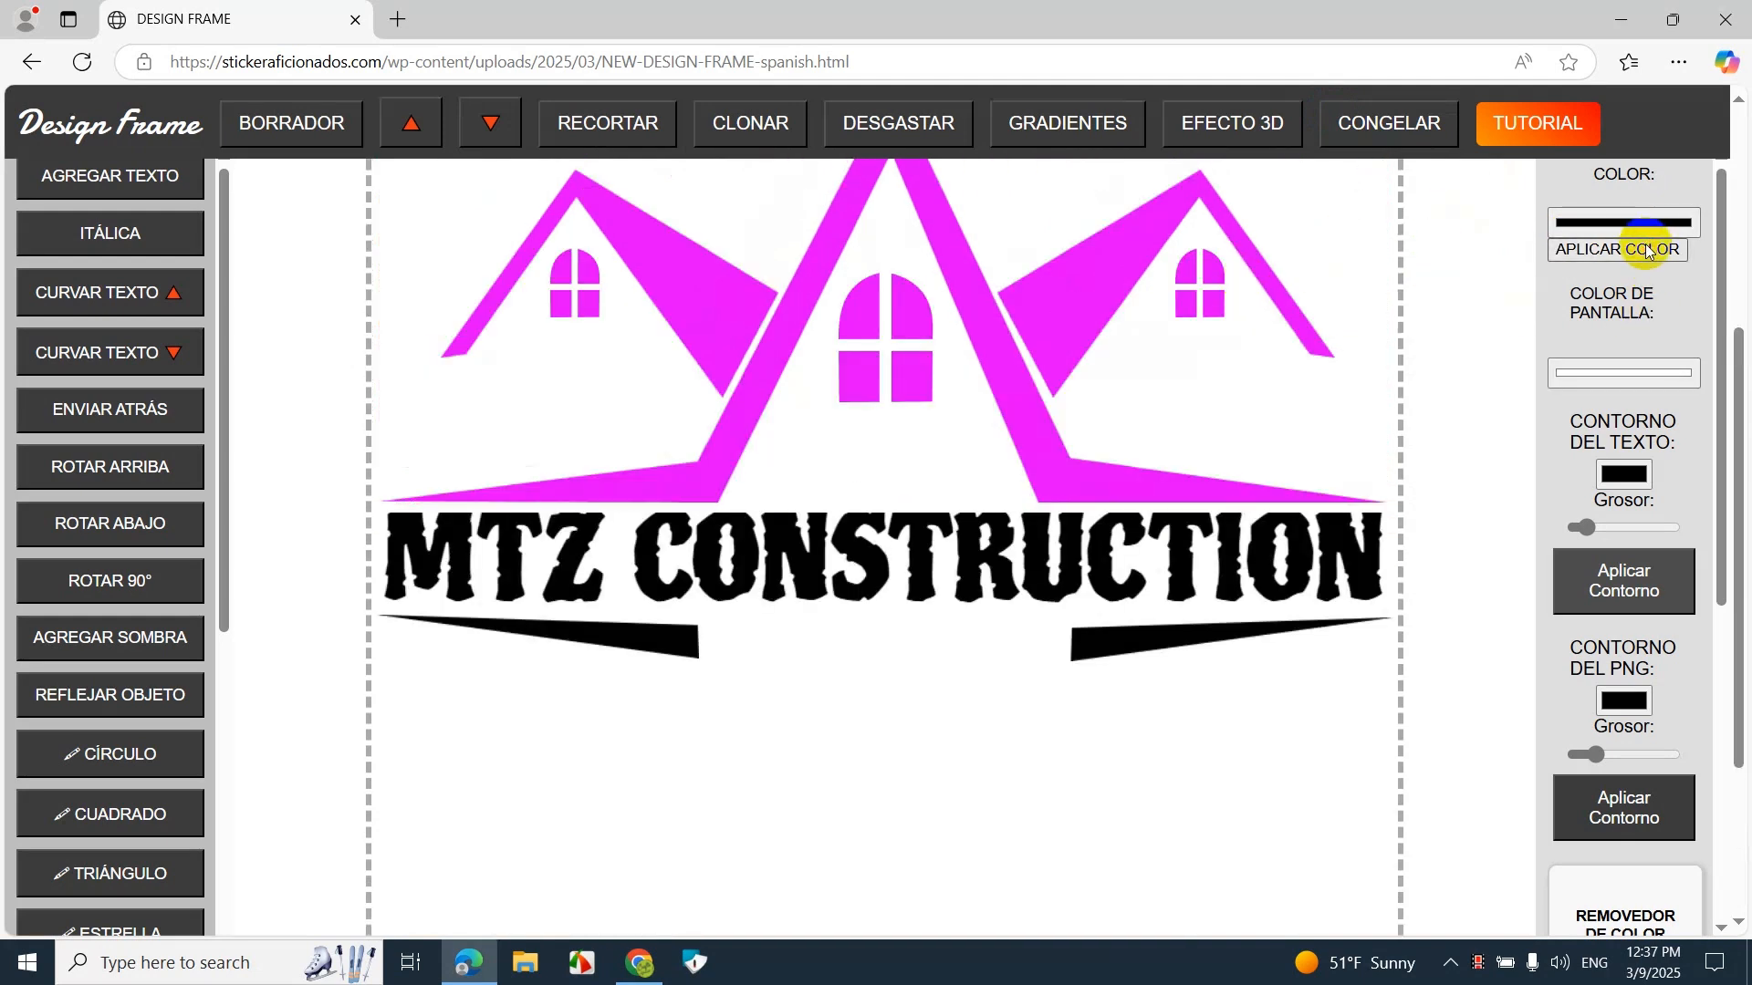
click(1140, 273)
click(1610, 249)
click(1617, 250)
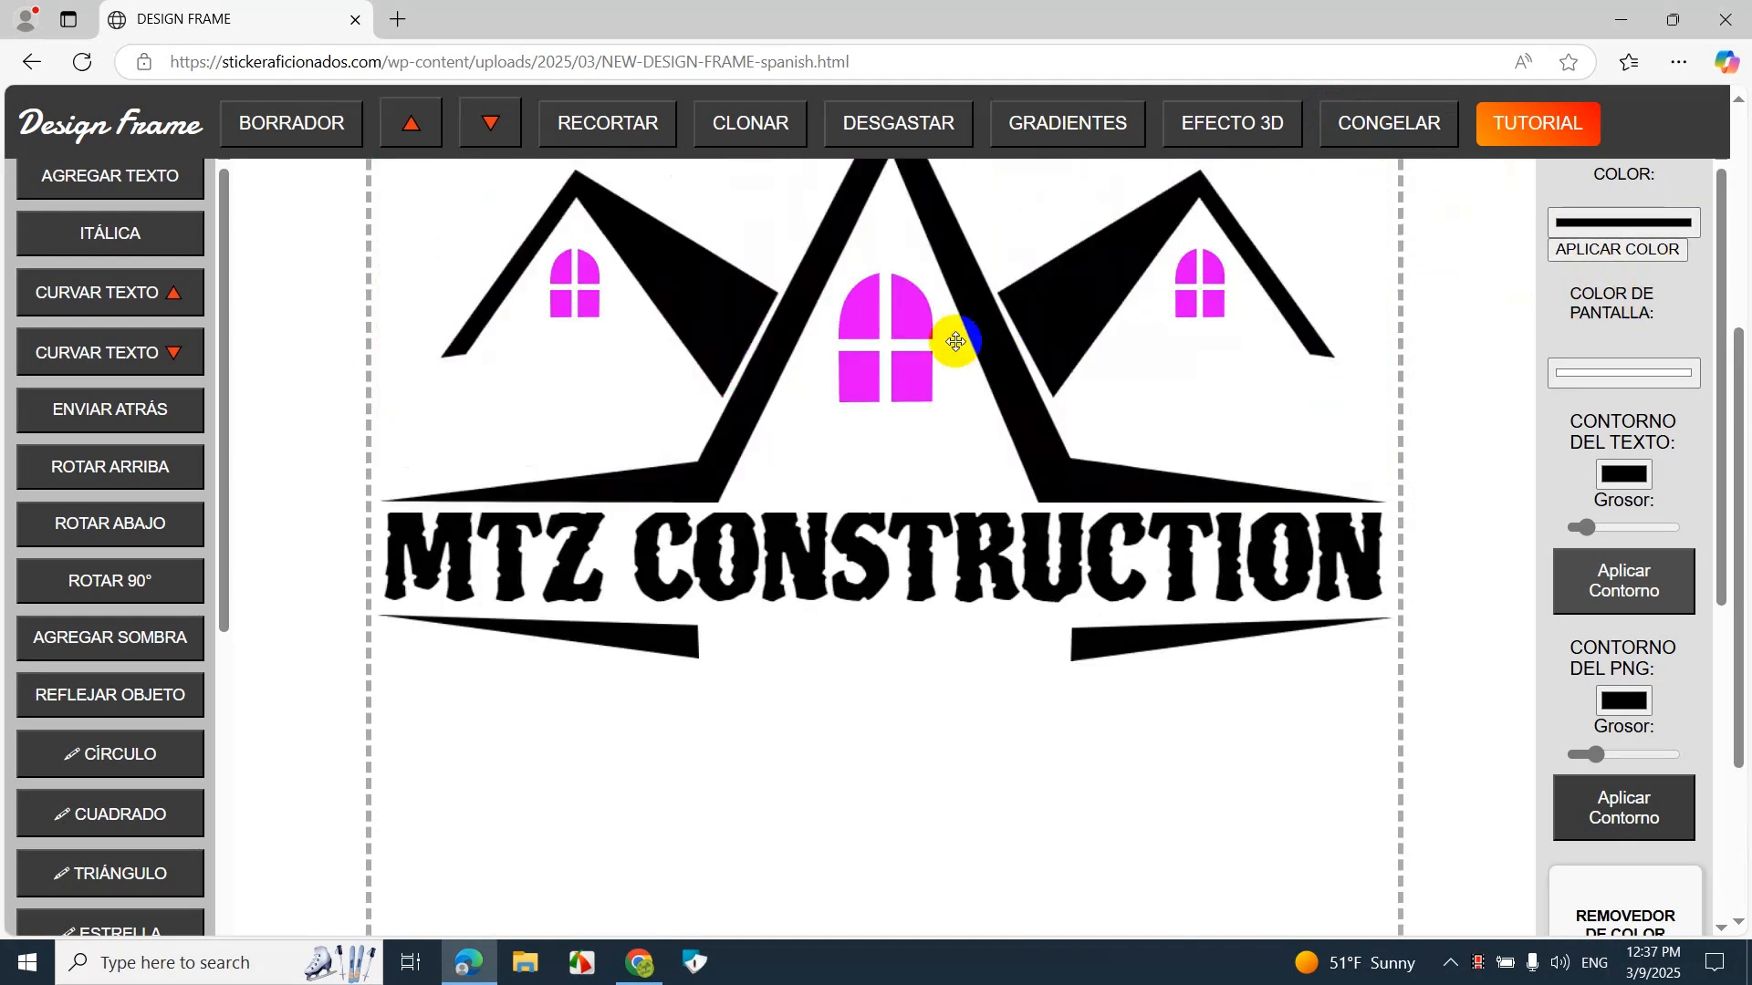
Step: Recolor the large central window and the two small side windows black
click(917, 333)
click(1617, 249)
click(1617, 249)
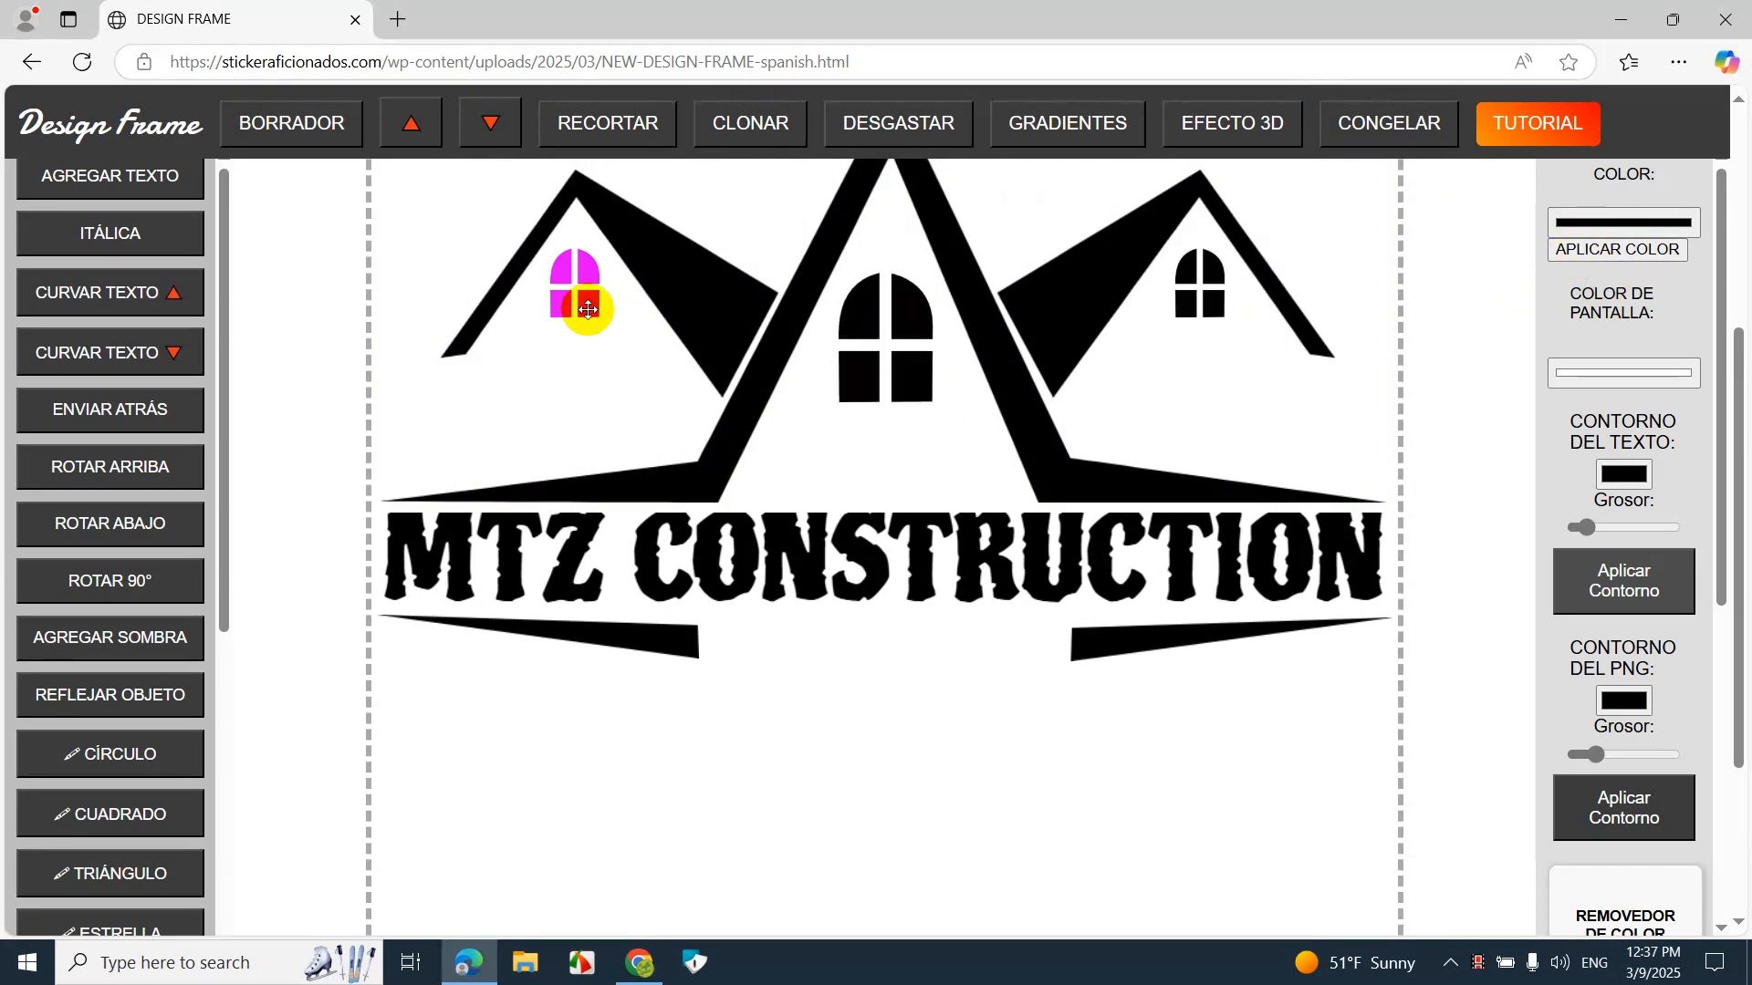
scroll(1410, 425, up, 5)
scroll(1410, 425, down, 6)
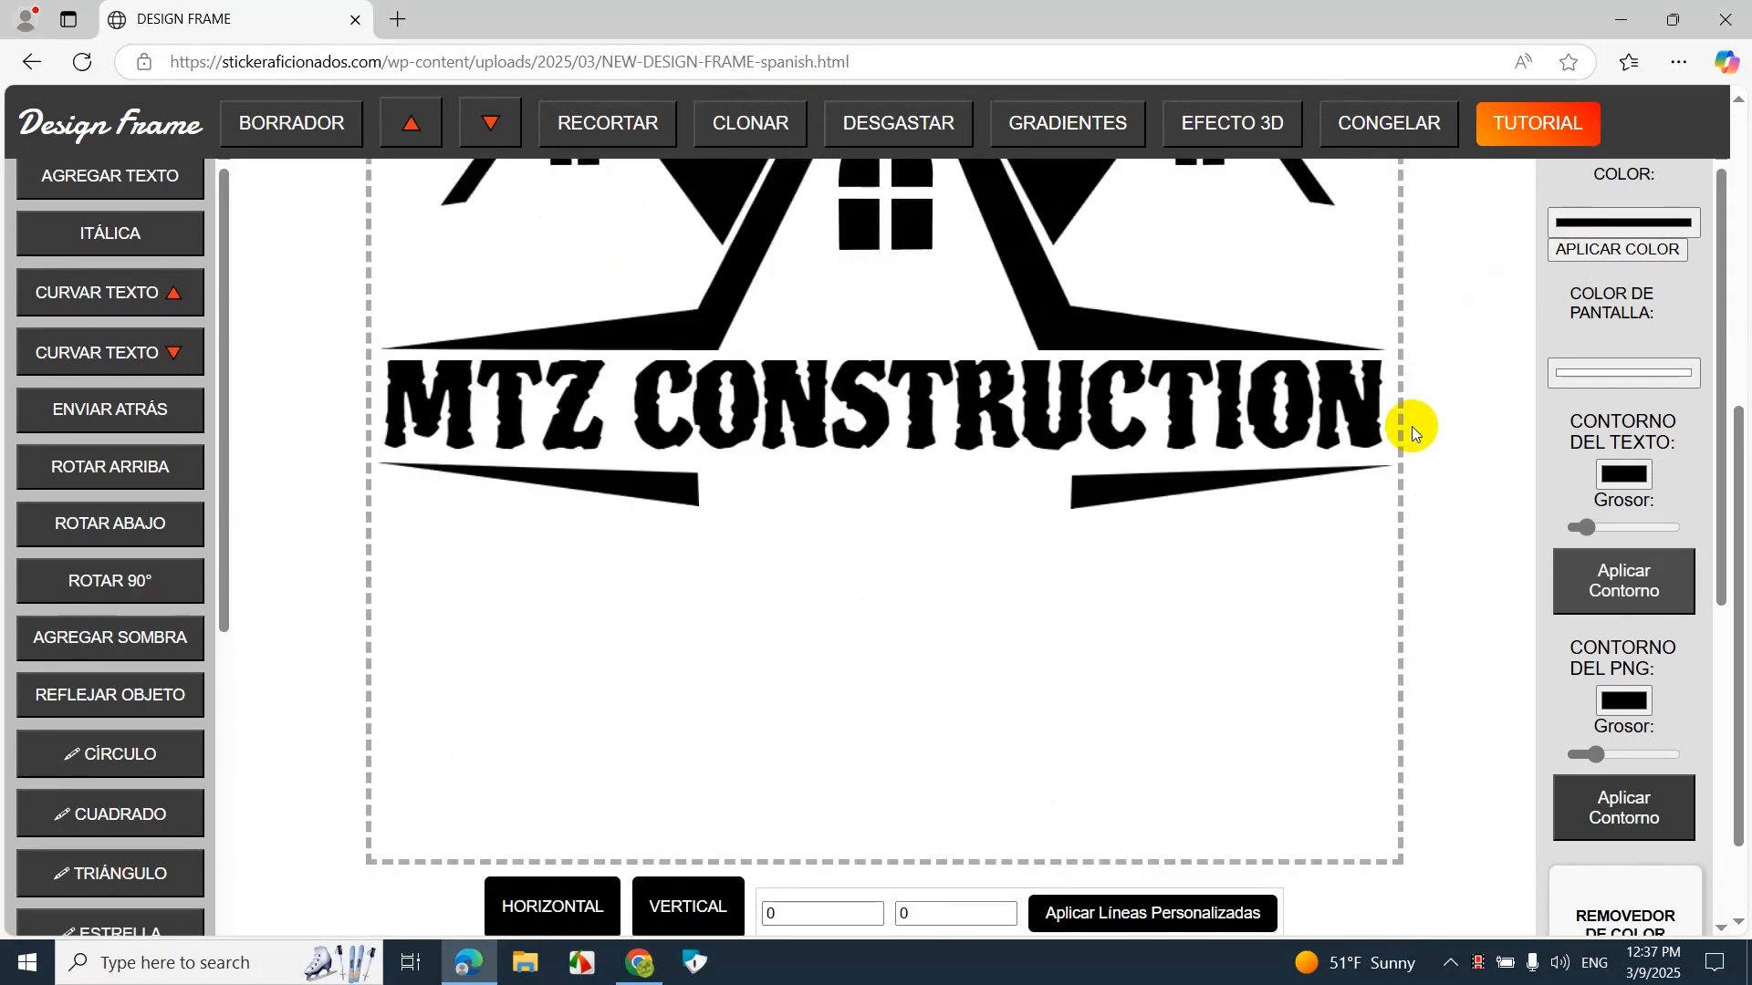
Step: Add a second text object in the Pacifico font and enlarge it to about half the canvas width above the roofs
scroll(1399, 559, up, 6)
click(940, 193)
scroll(908, 438, down, 1)
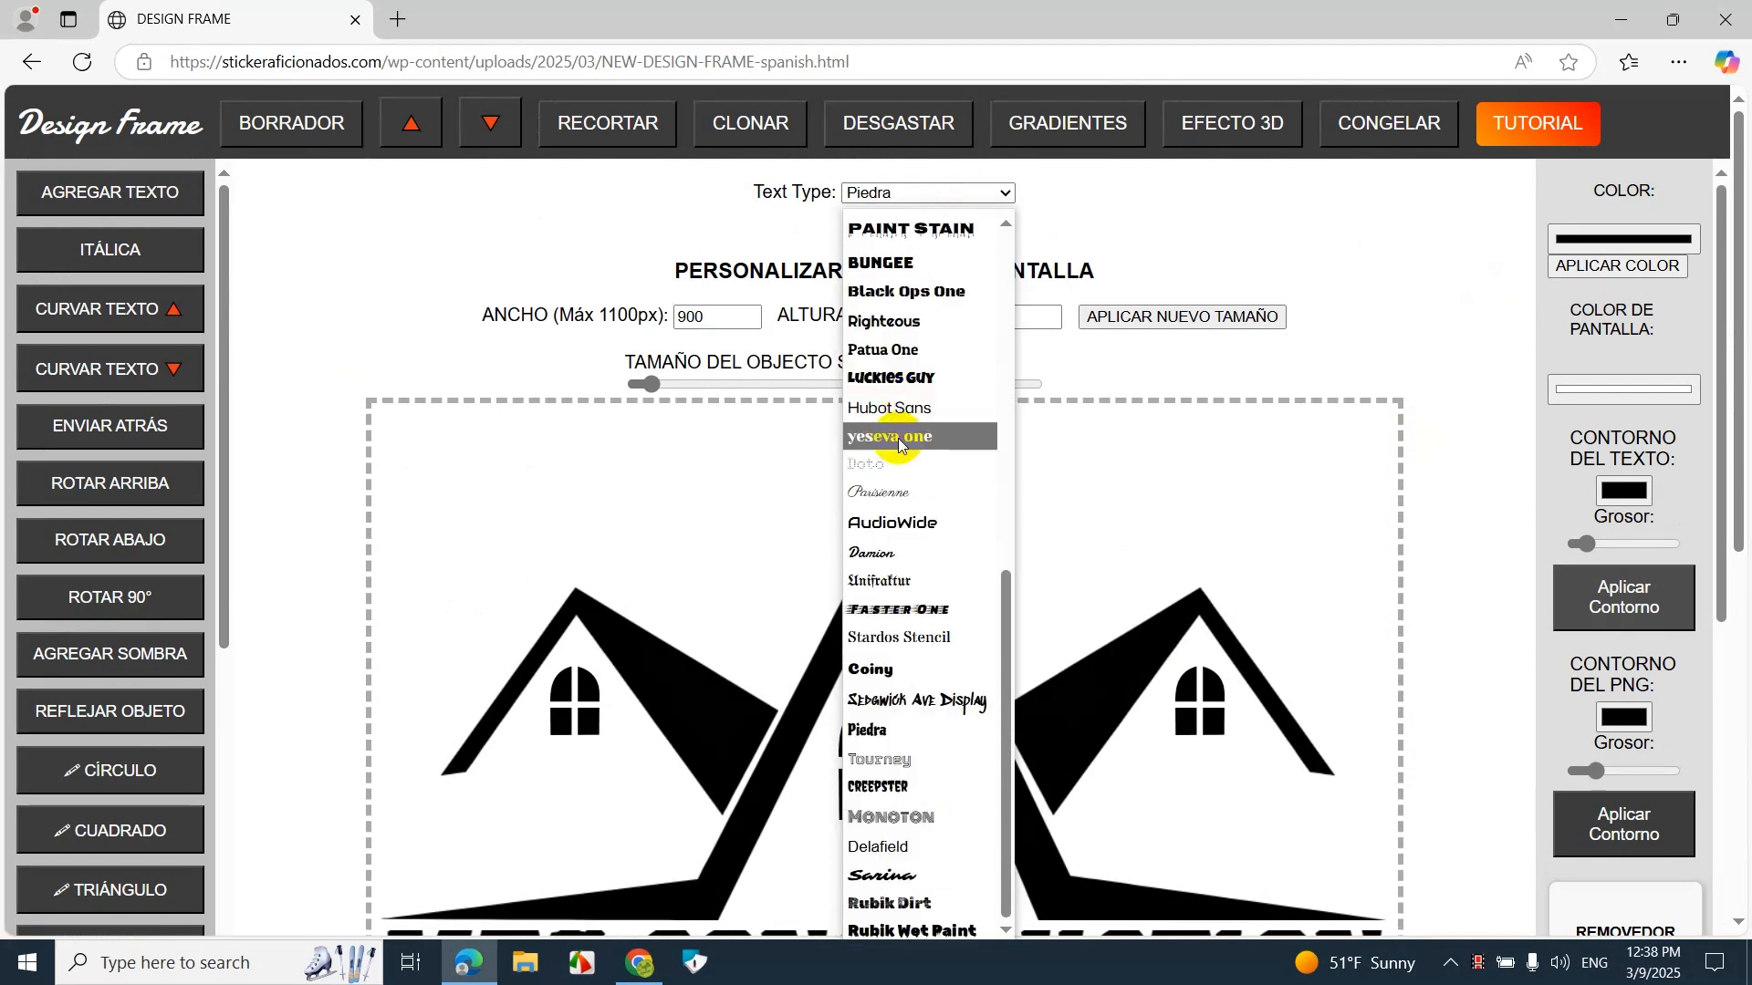
scroll(909, 446, up, 8)
click(911, 471)
click(110, 192)
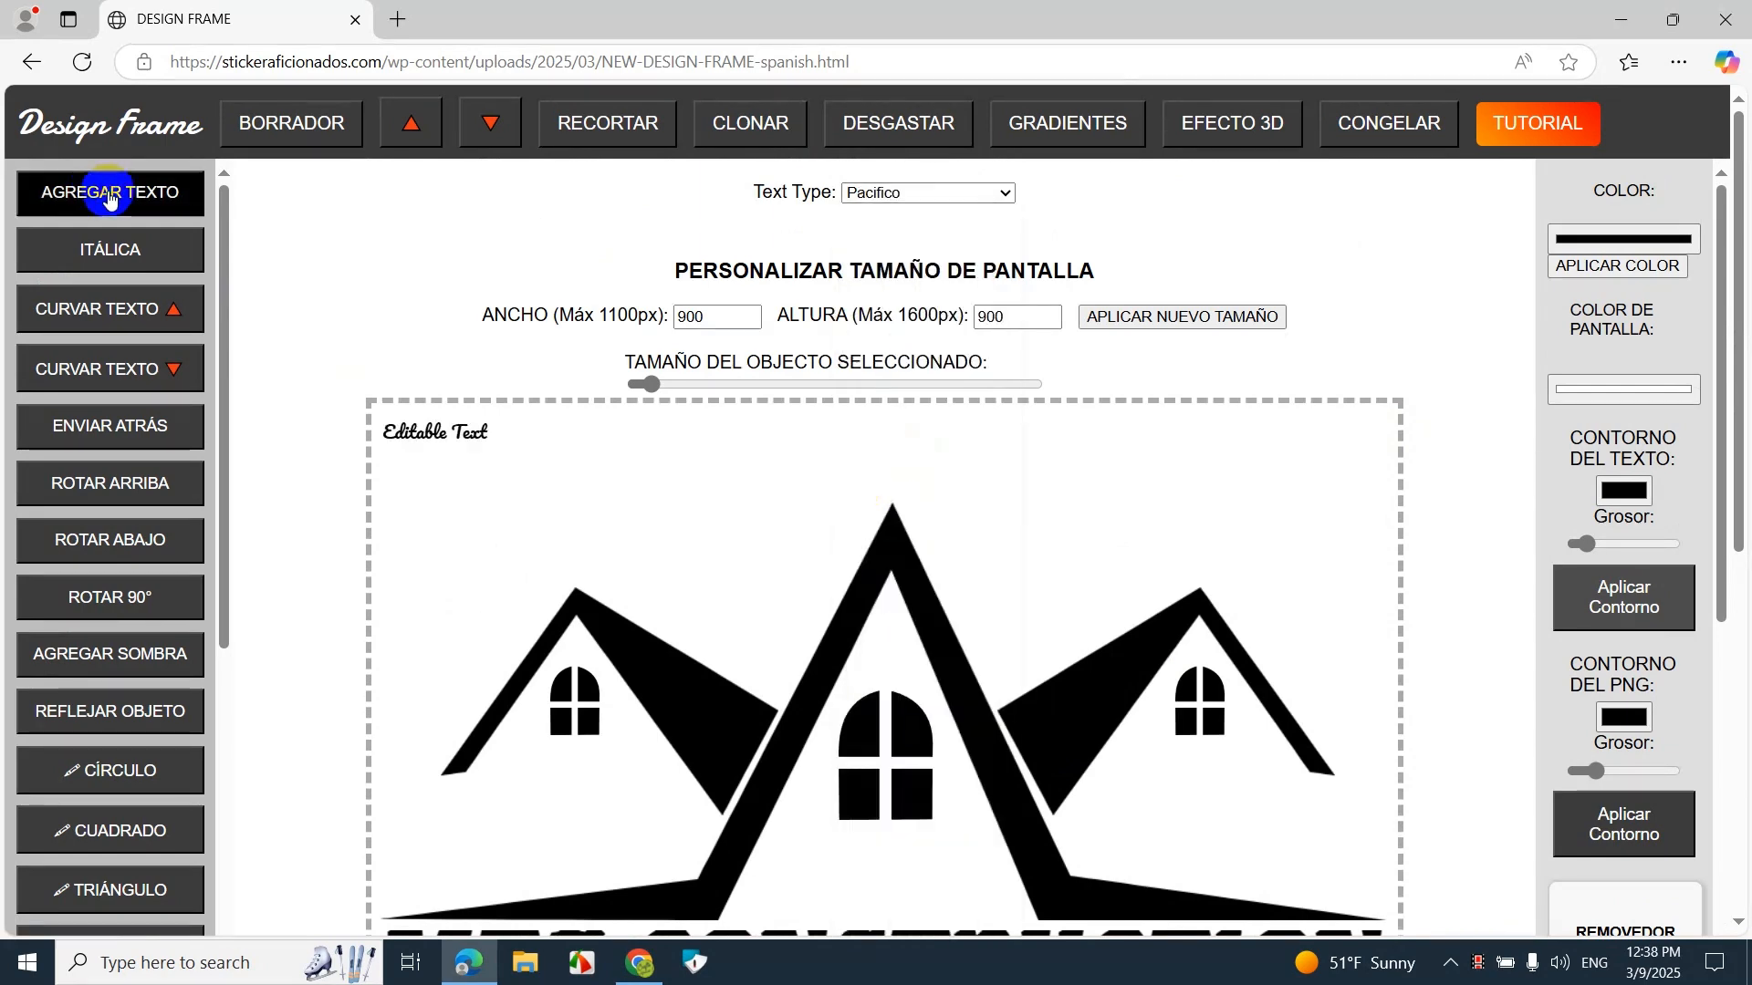
click(469, 437)
drag(593, 485, 651, 445)
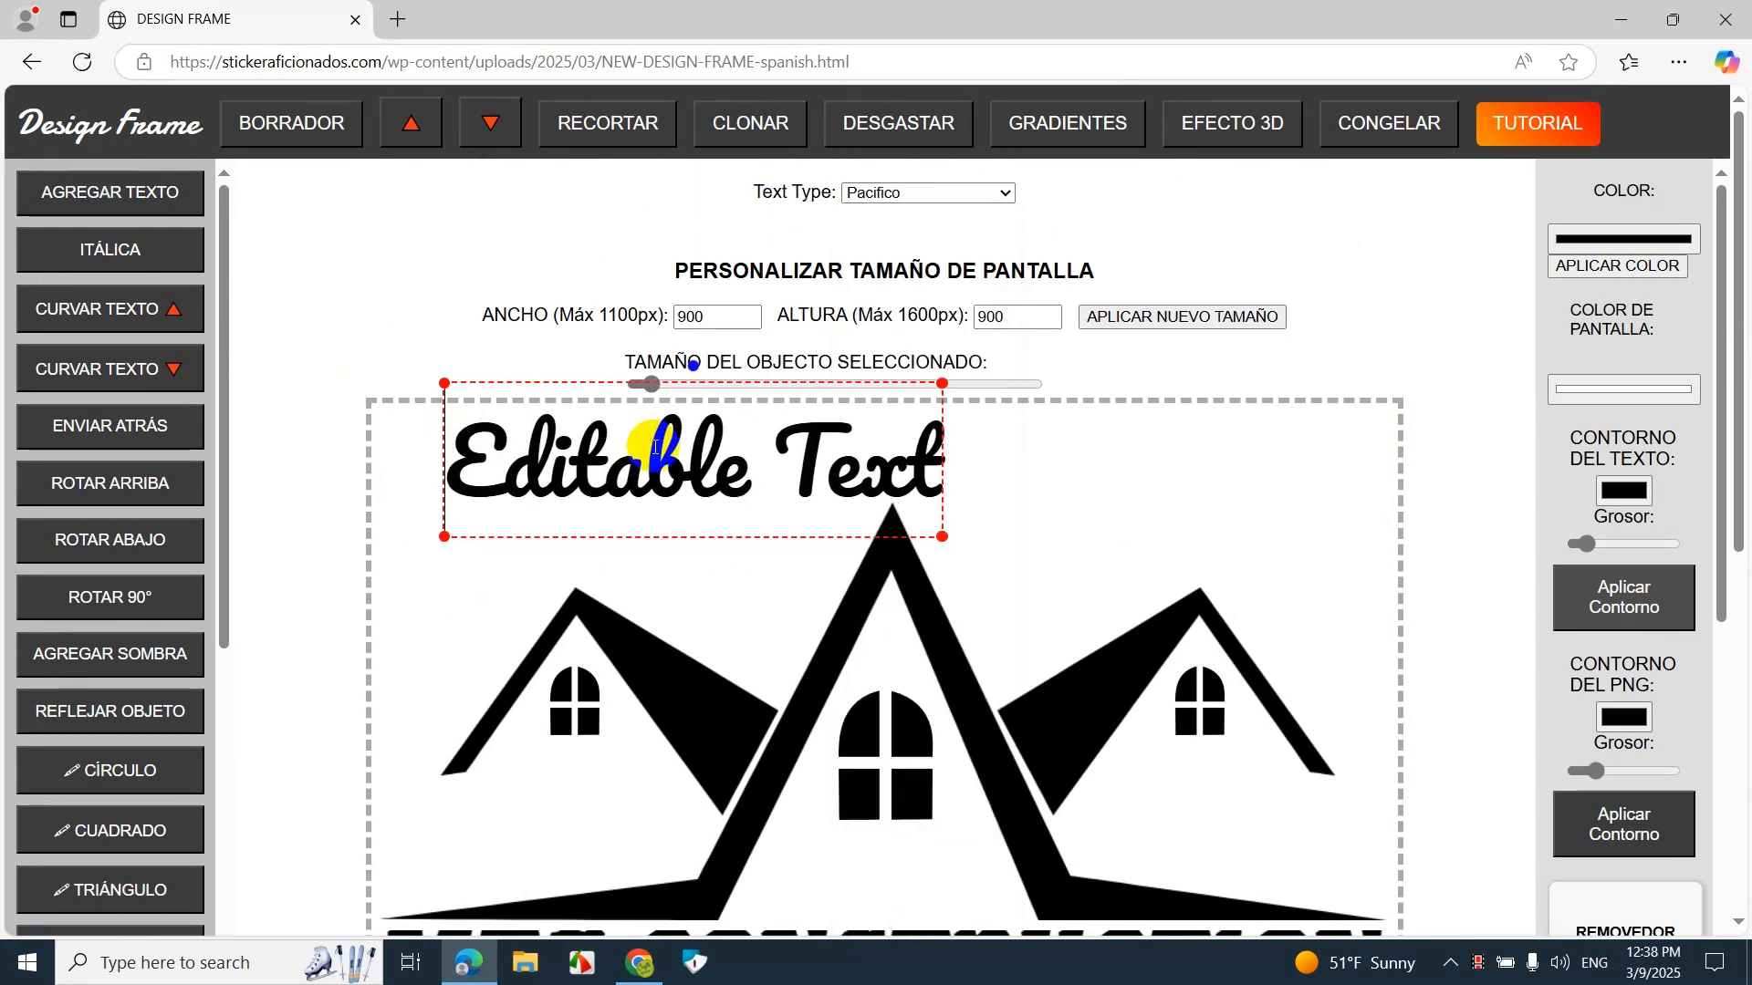
Step: Replace the placeholder in the Pacifico text with "& Remodeling"
key(BackSpace)
key(BackSpace)
key(BackSpace)
key(BackSpace)
key(BackSpace)
key(BackSpace)
key(BackSpace)
key(BackSpace)
key(BackSpace)
key(BackSpace)
key(BackSpace)
key(BackSpace)
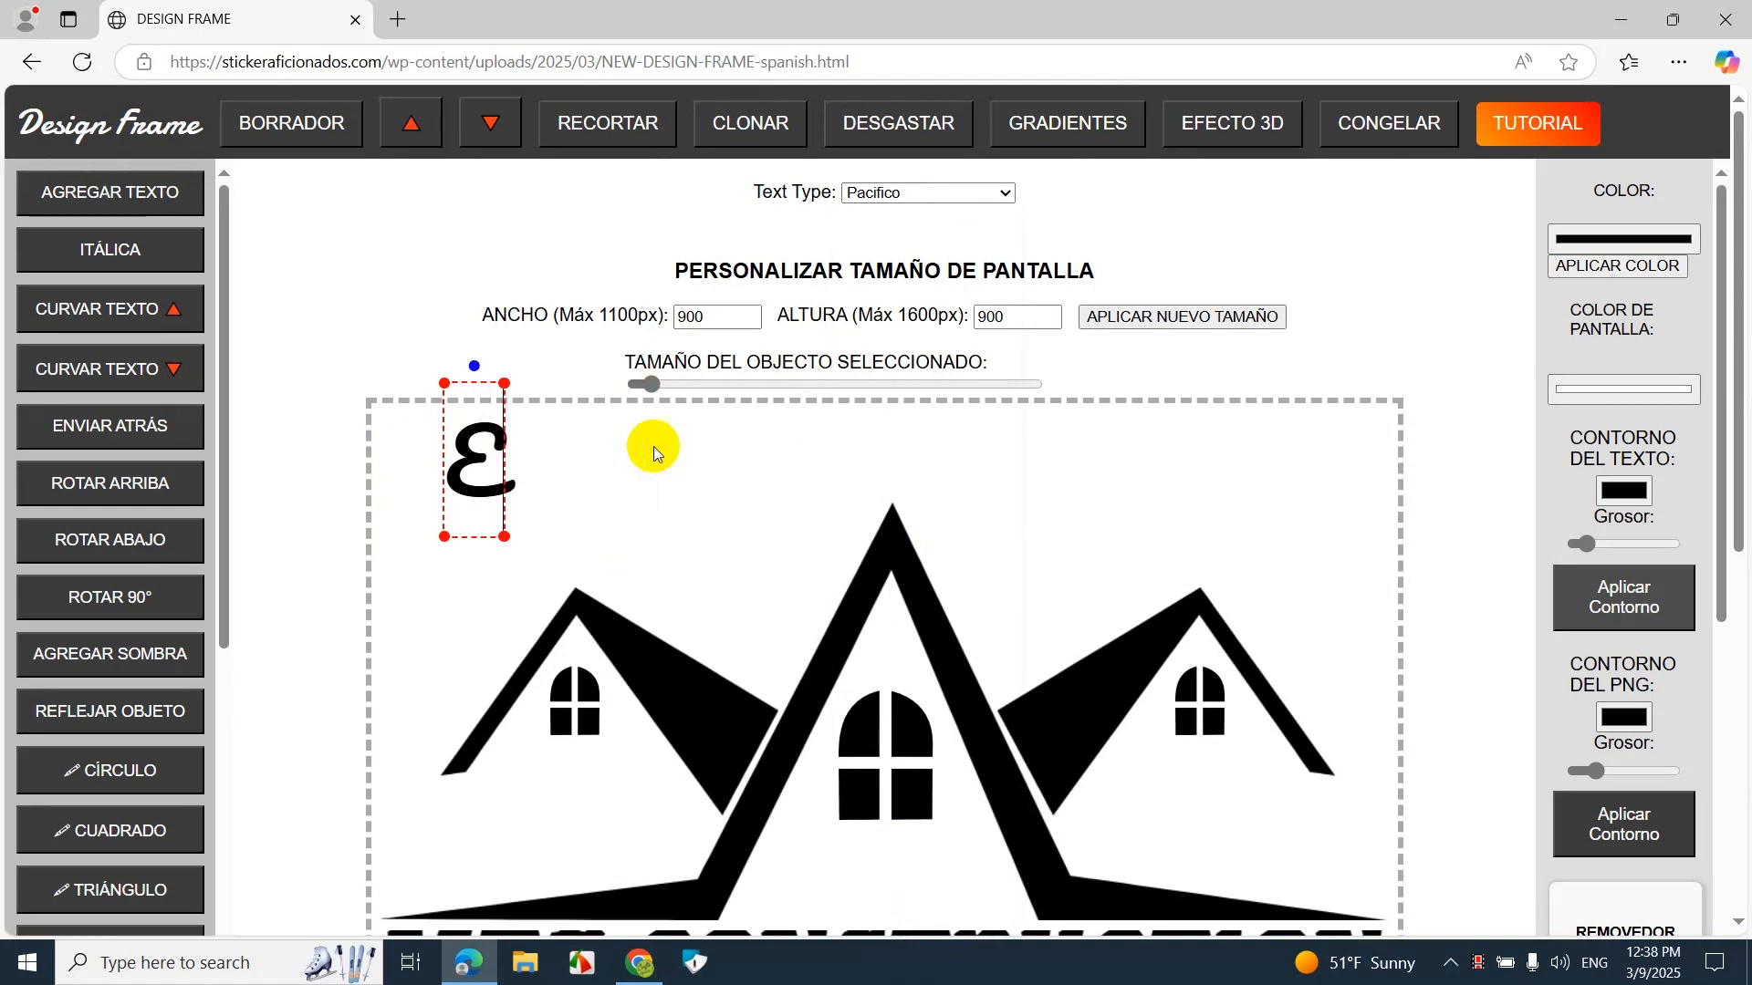
text(& r)
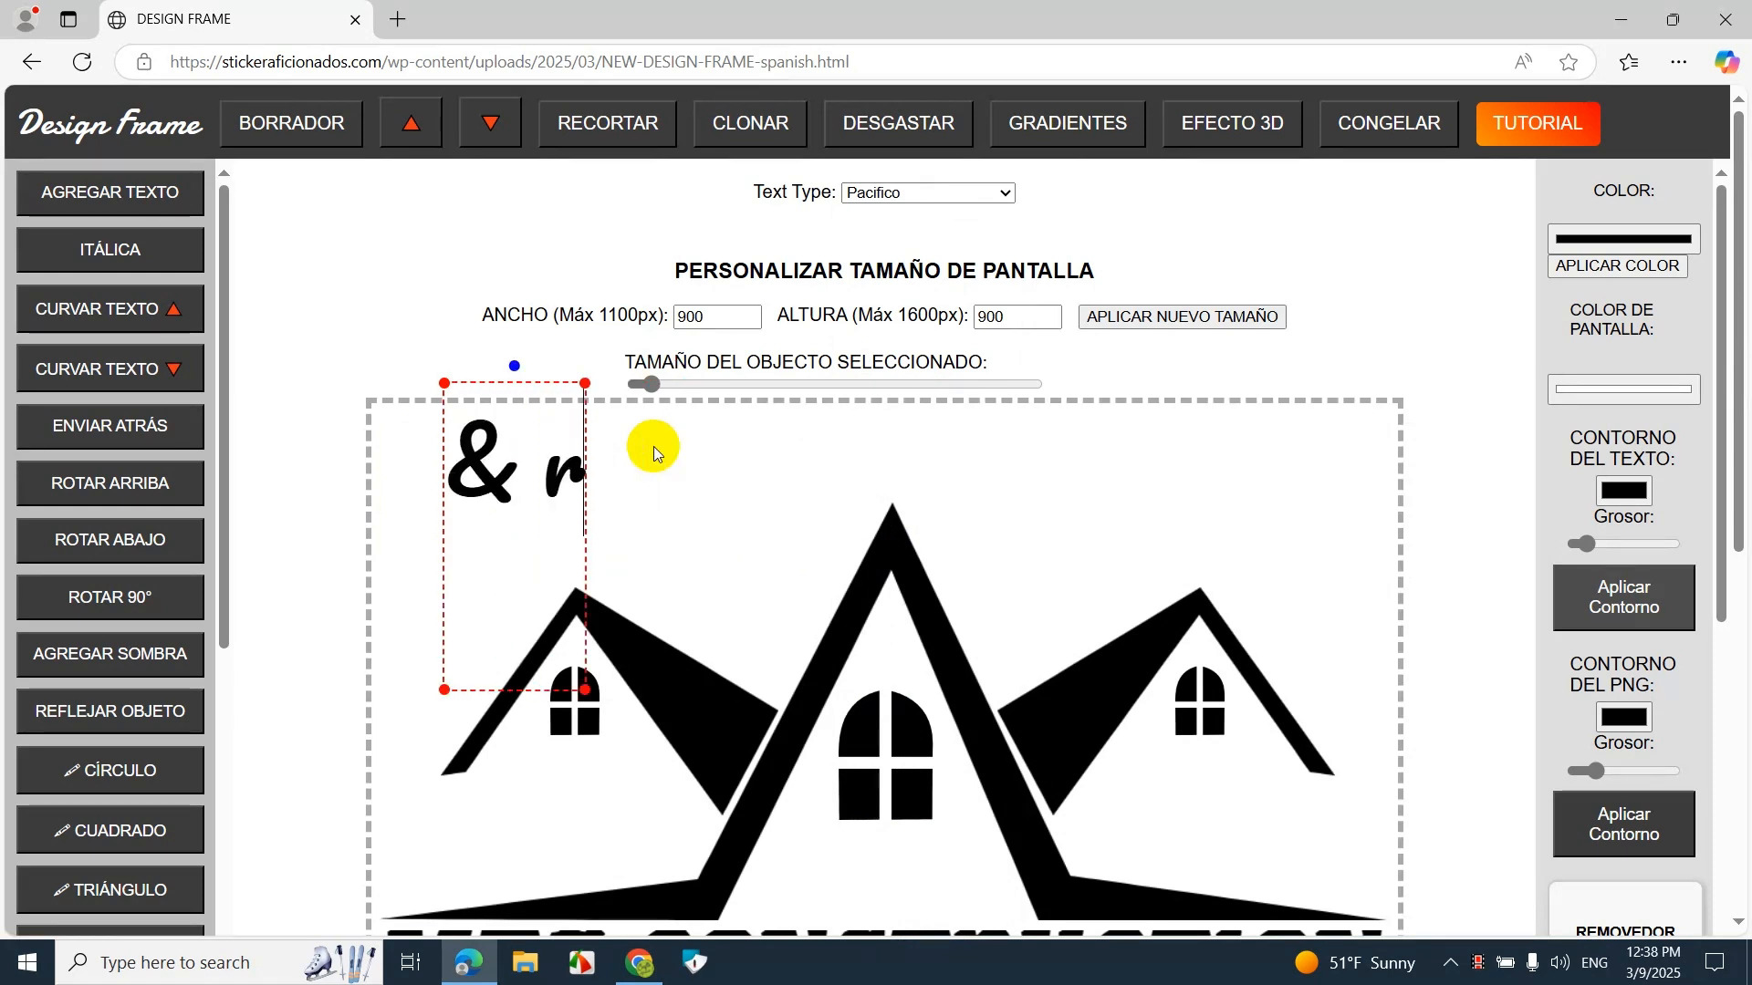
key(BackSpace)
text(Remodeling)
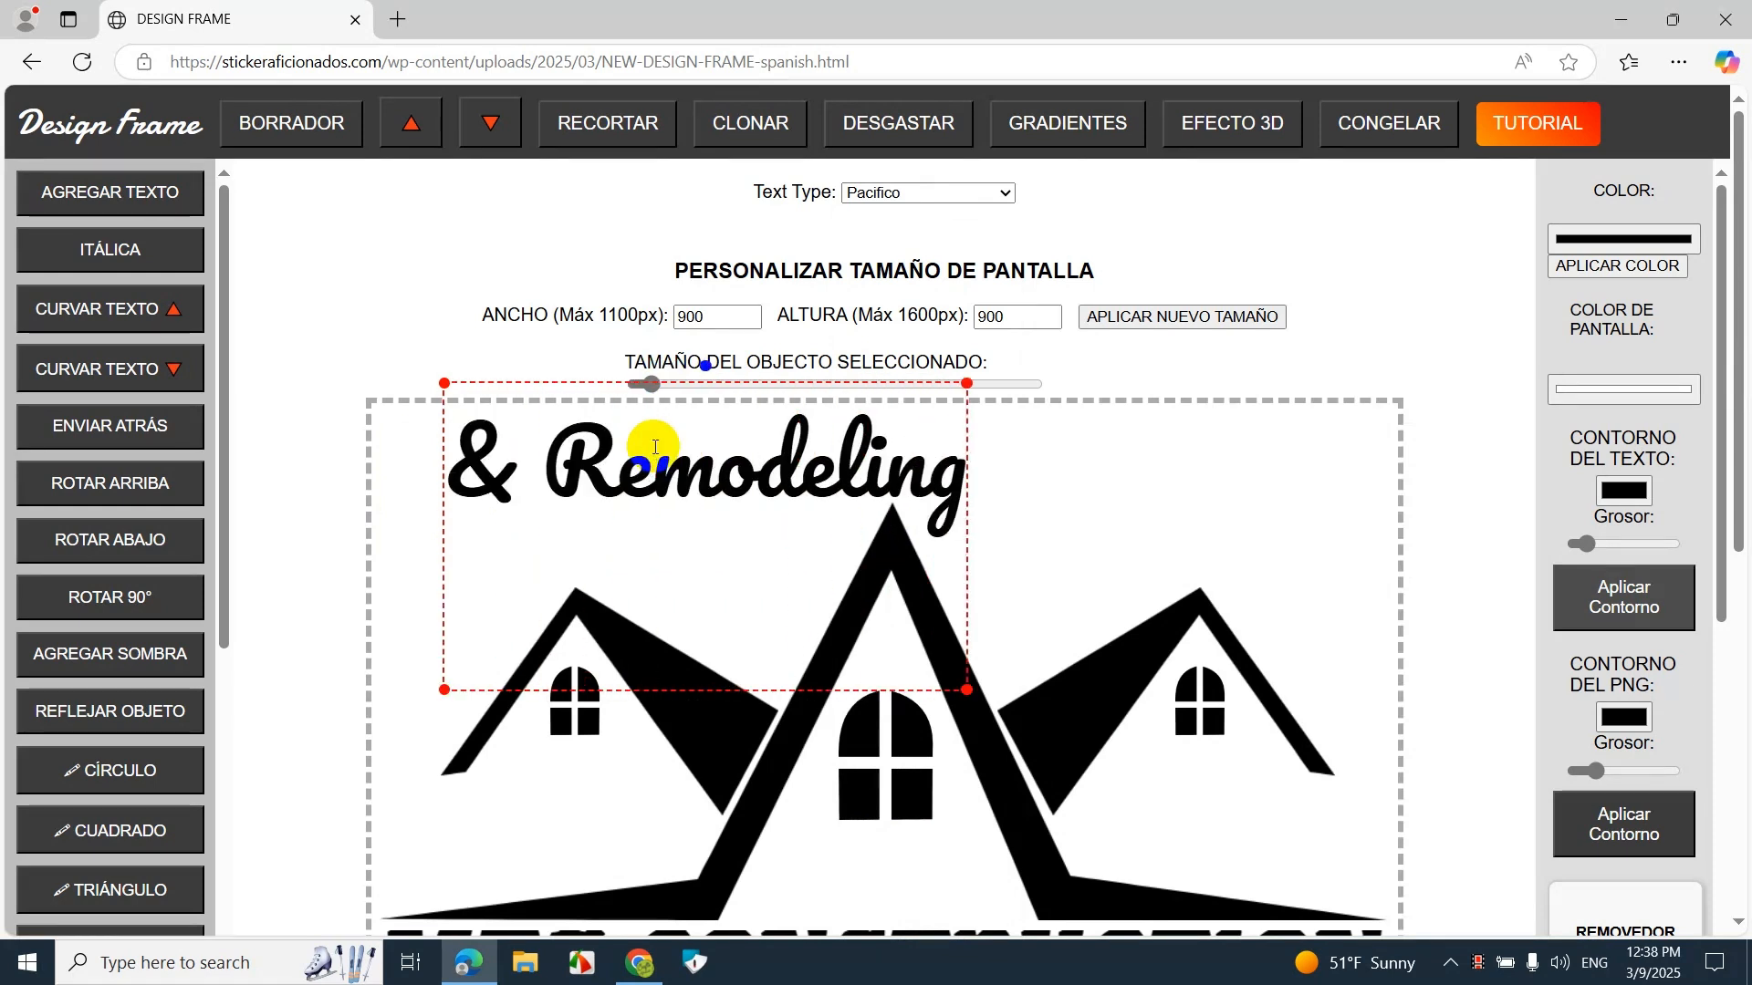
Step: Resize the "& Remodeling" text to fit the gap between the two wedges and center it there beneath the main lettering
drag(967, 691, 913, 656)
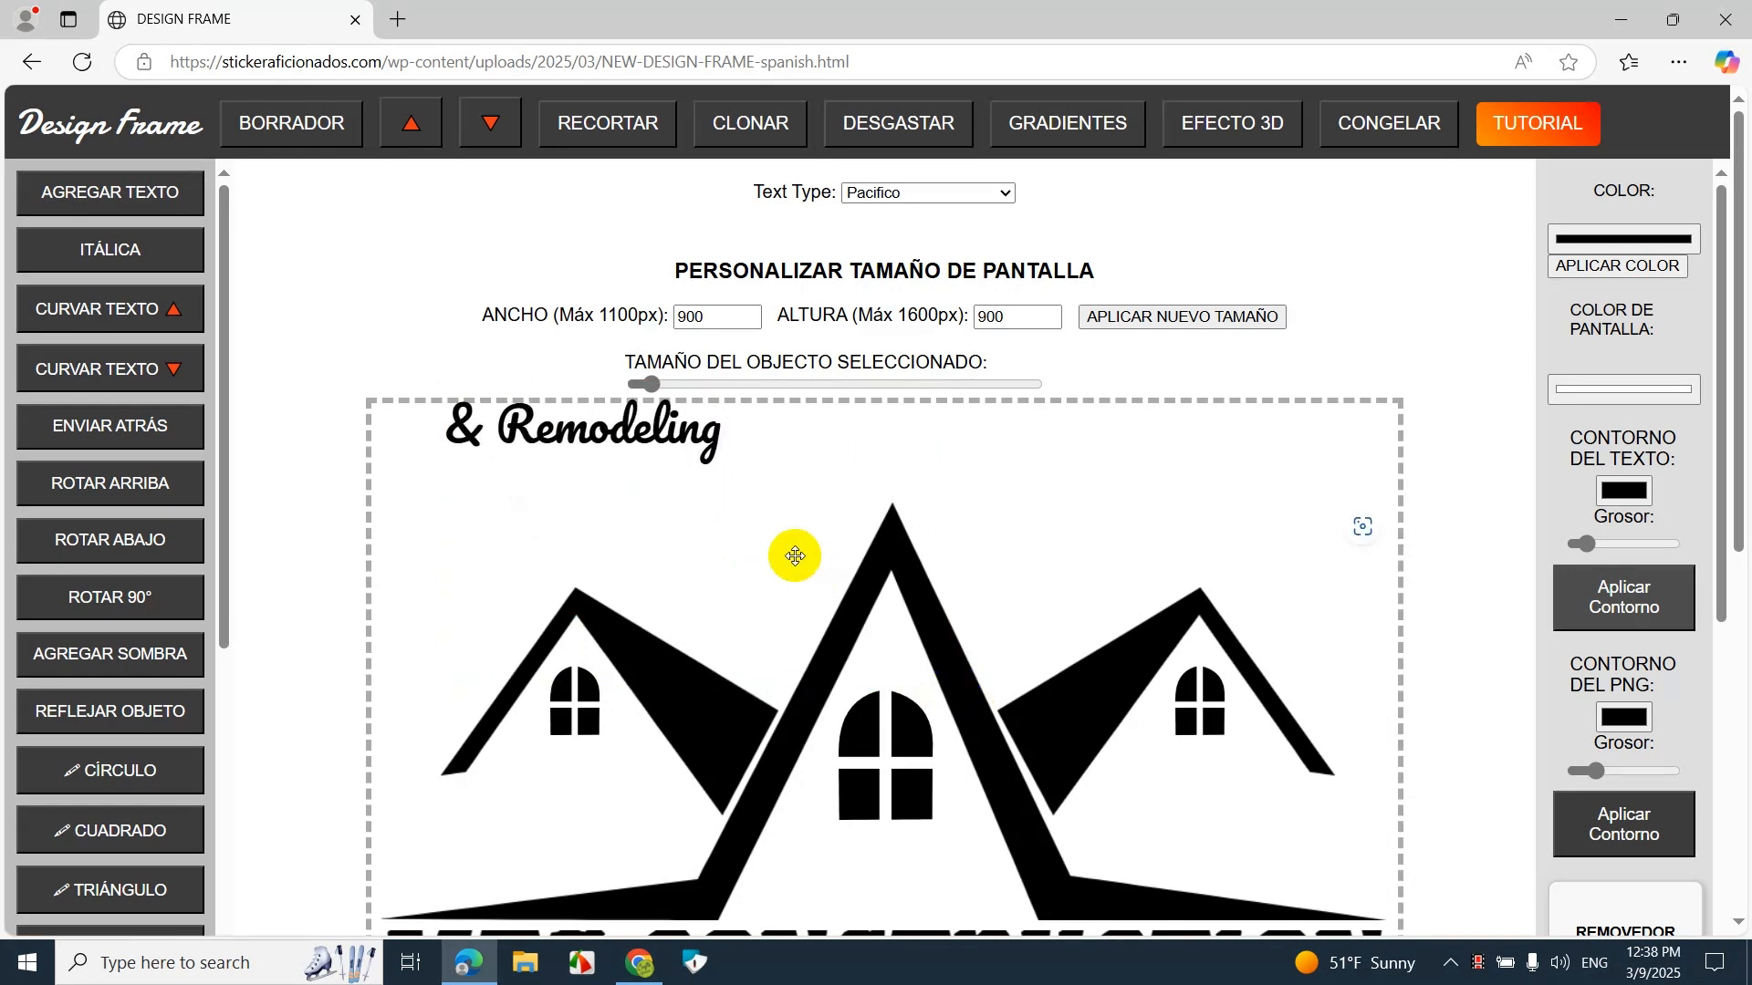
drag(593, 438, 856, 912)
scroll(947, 717, down, 6)
drag(833, 344, 811, 490)
drag(984, 612, 1000, 623)
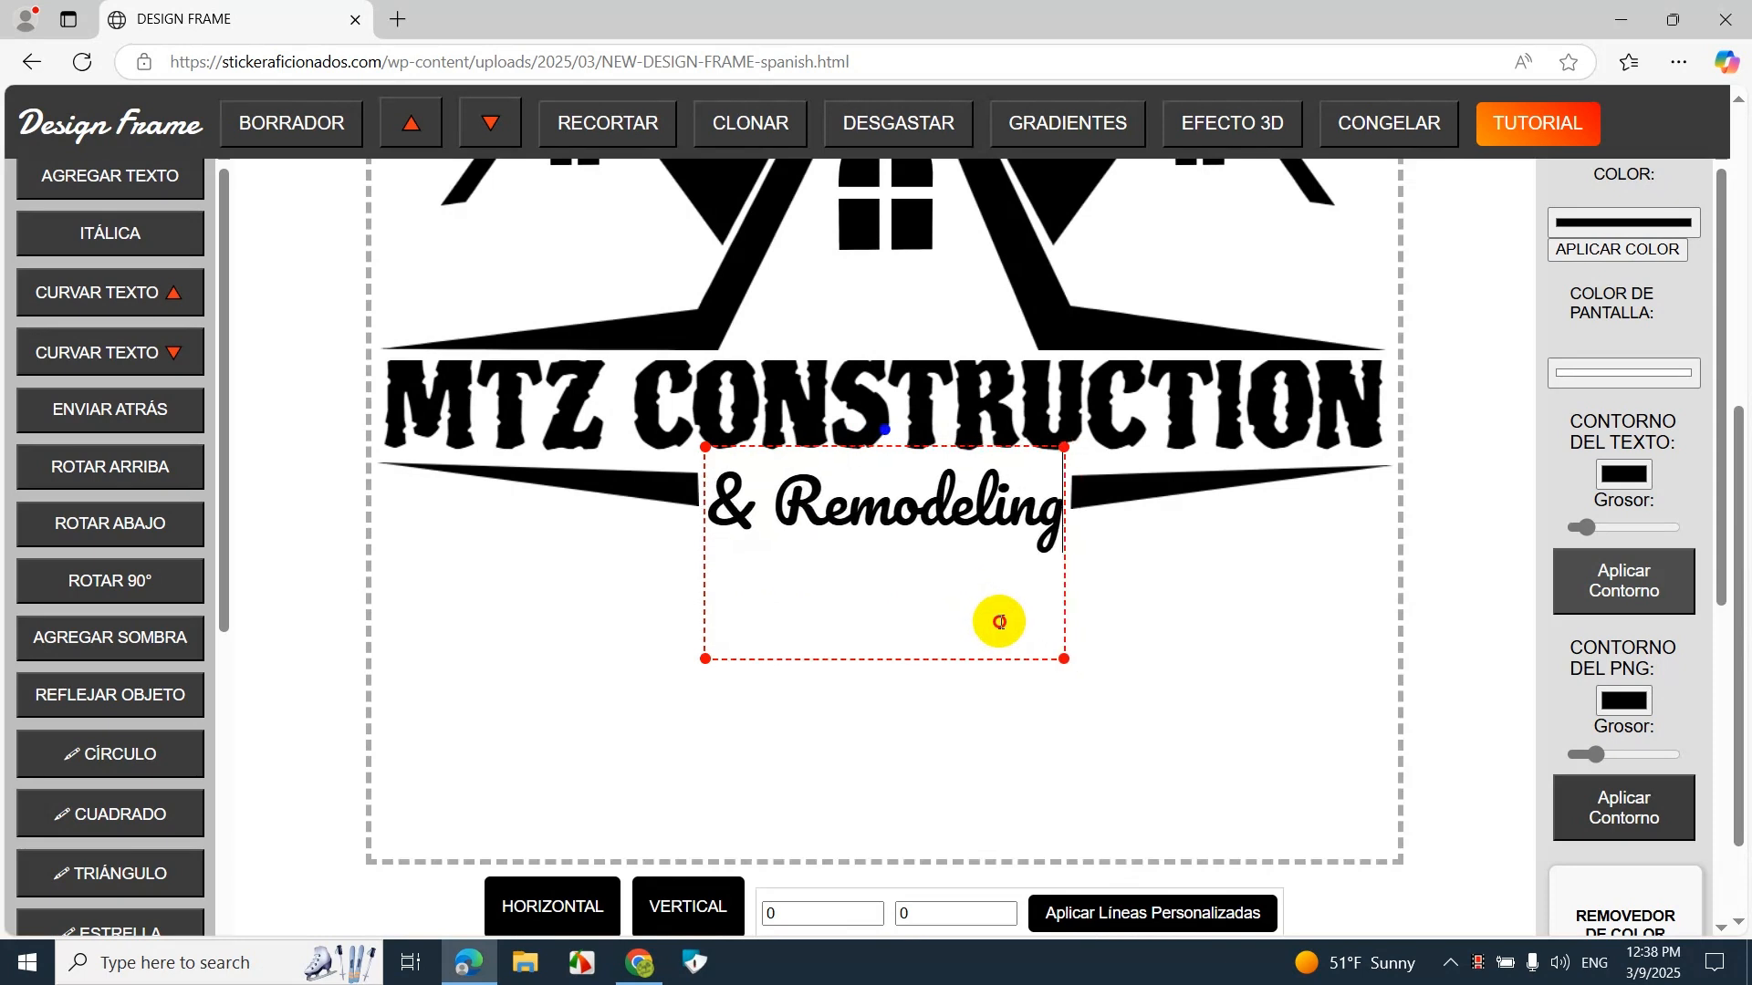
drag(920, 502, 1018, 531)
click(1092, 618)
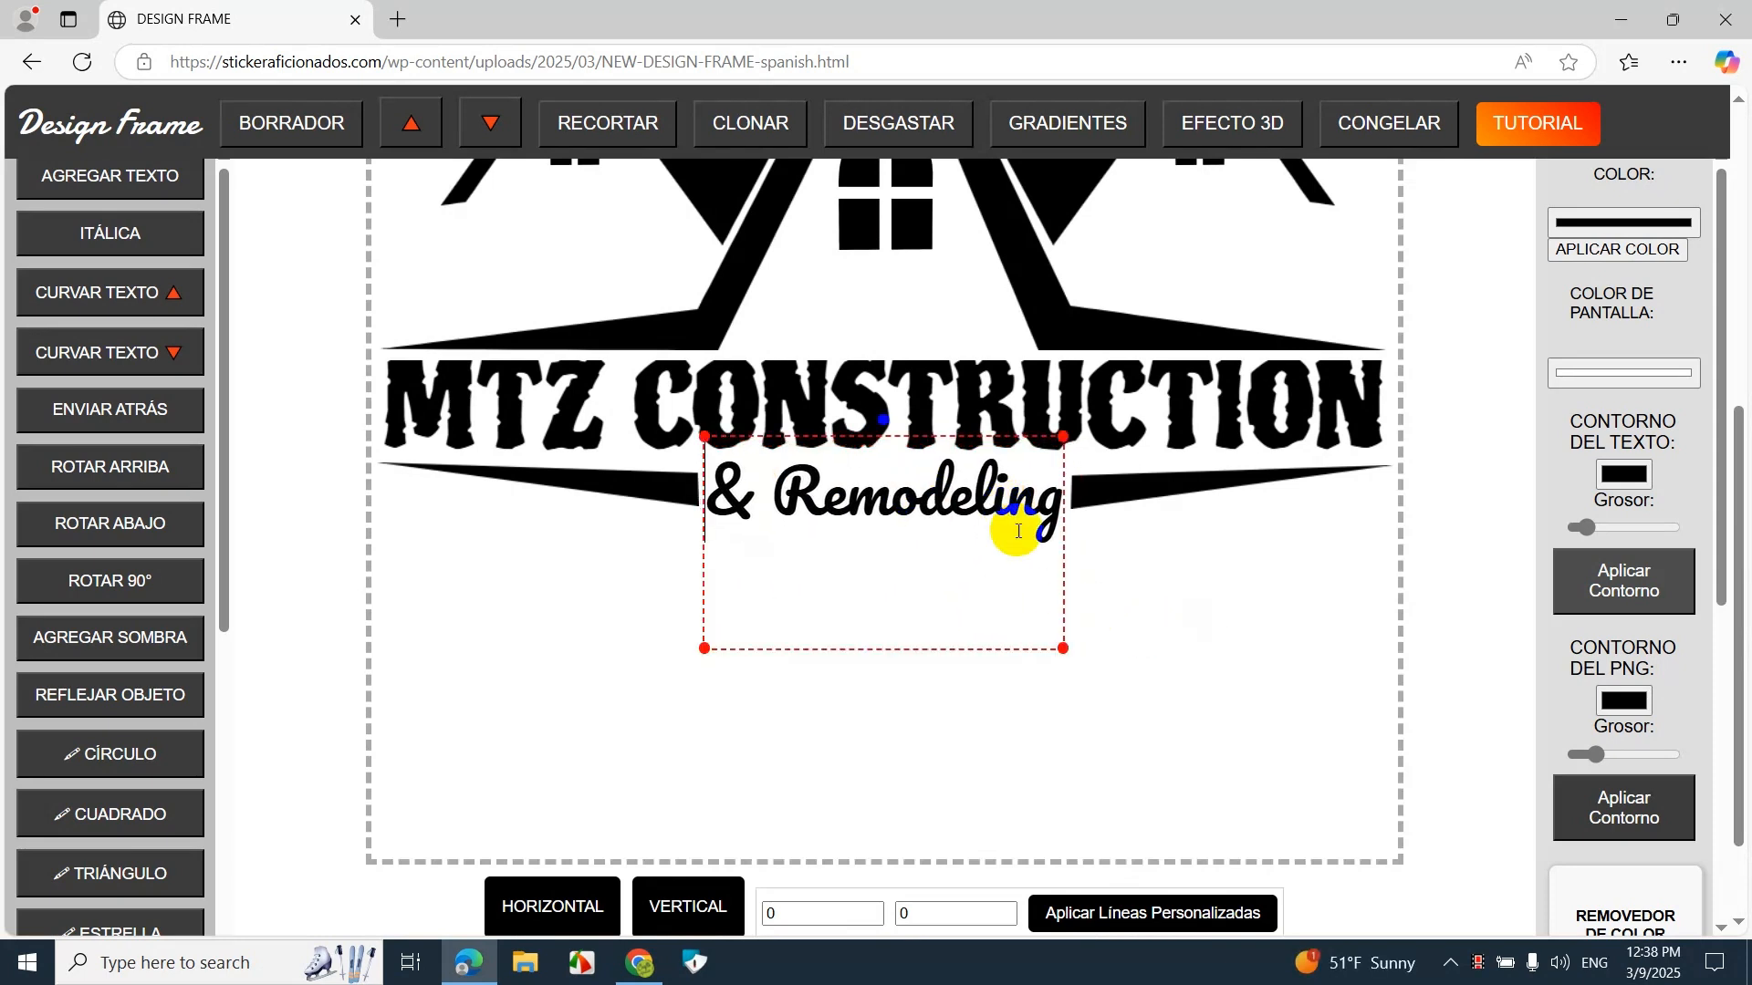
Step: Download the finished logo as a PNG
scroll(775, 776, down, 2)
scroll(36, 725, down, 5)
click(113, 845)
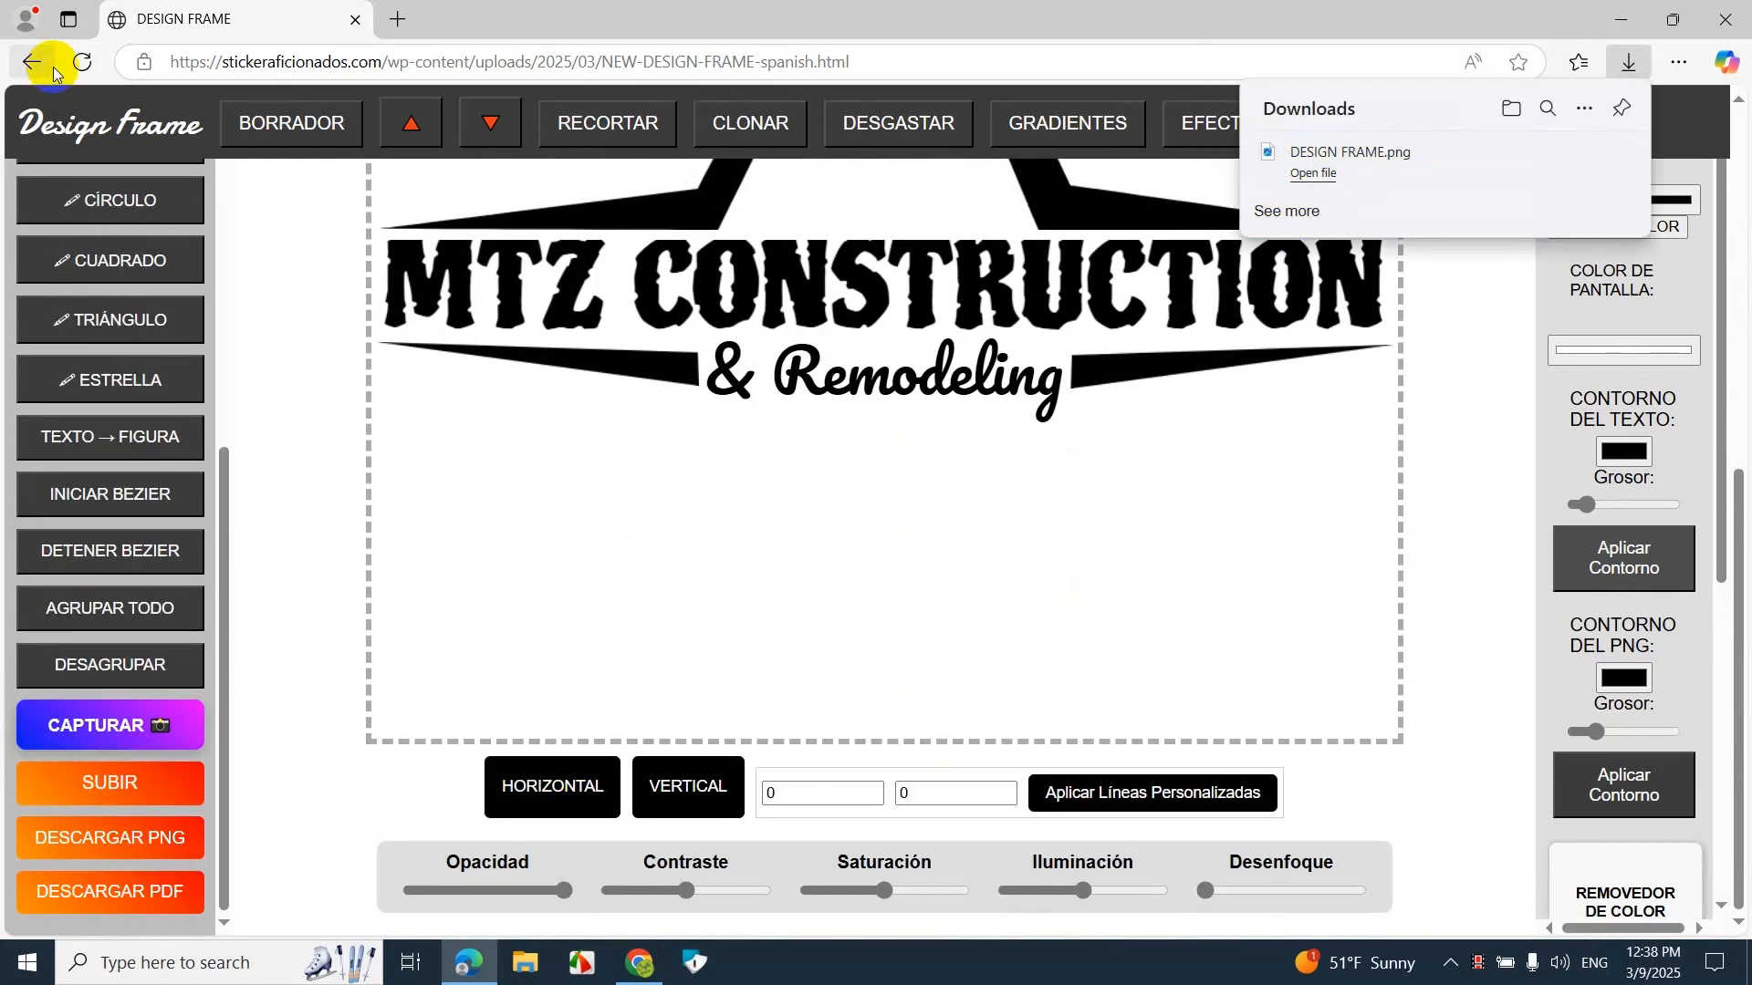
Step: Reload the page for a blank canvas and upload the exported logo PNG
click(82, 61)
scroll(110, 665, down, 5)
click(106, 781)
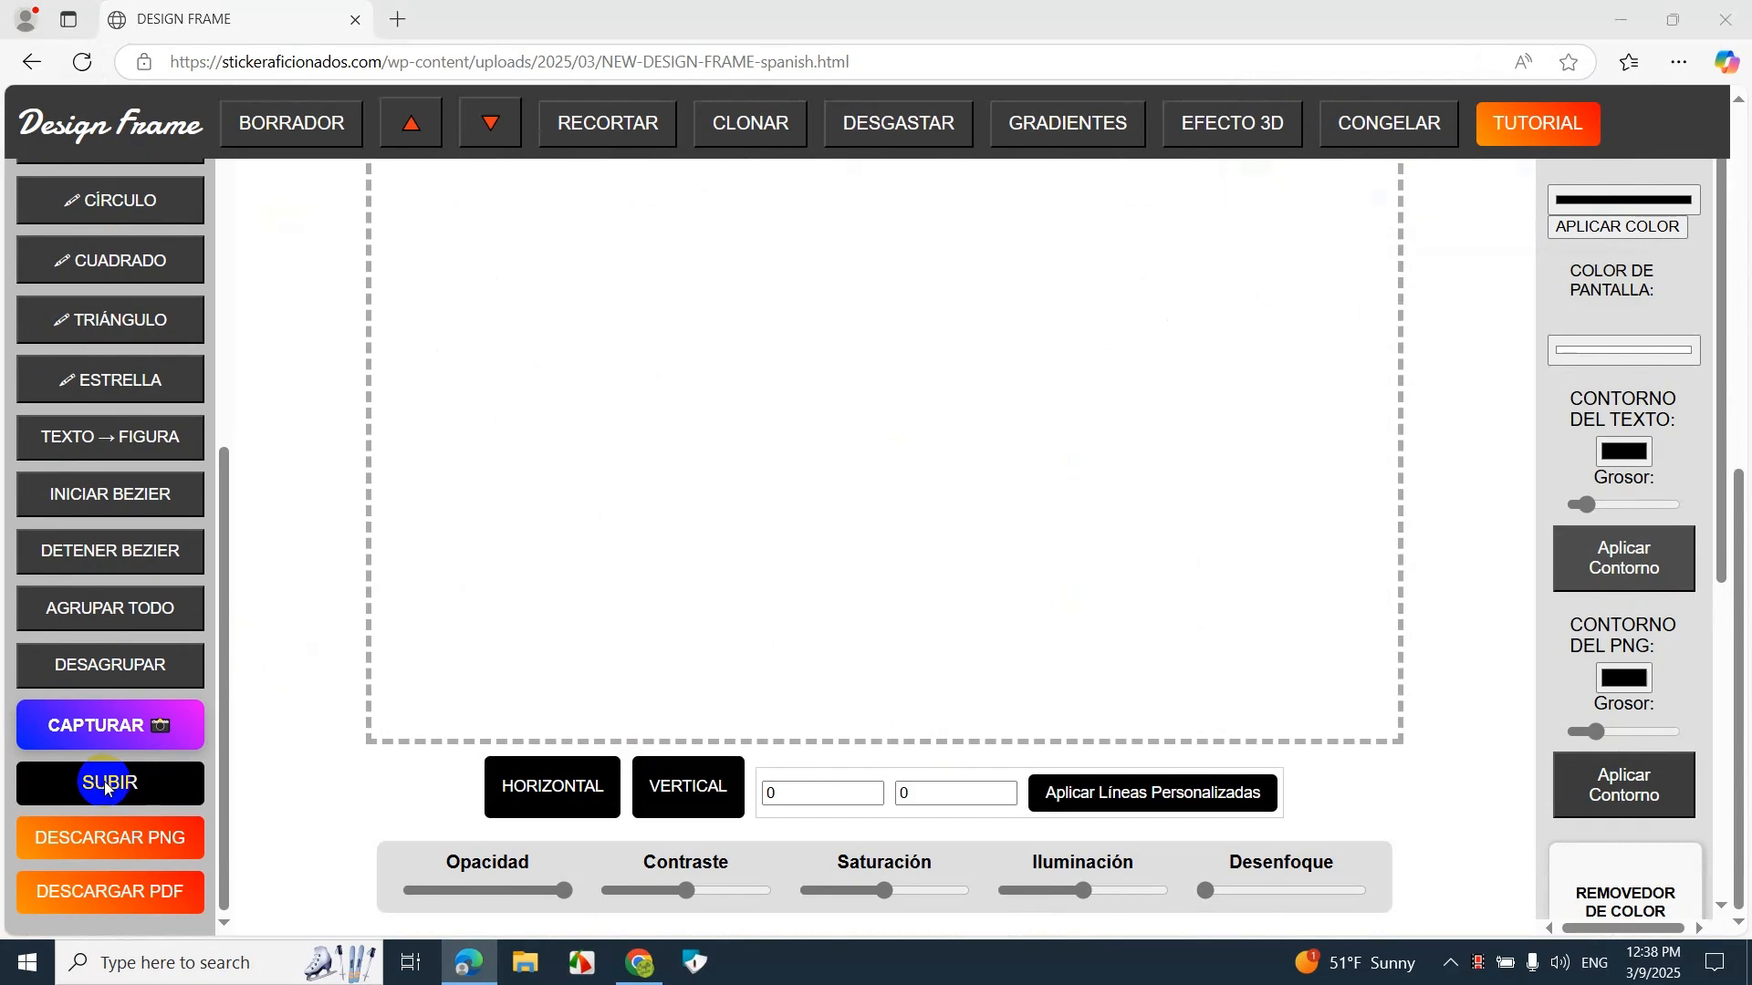
double_click(274, 189)
Step: Upload the gold foil texture image onto the canvas
click(82, 790)
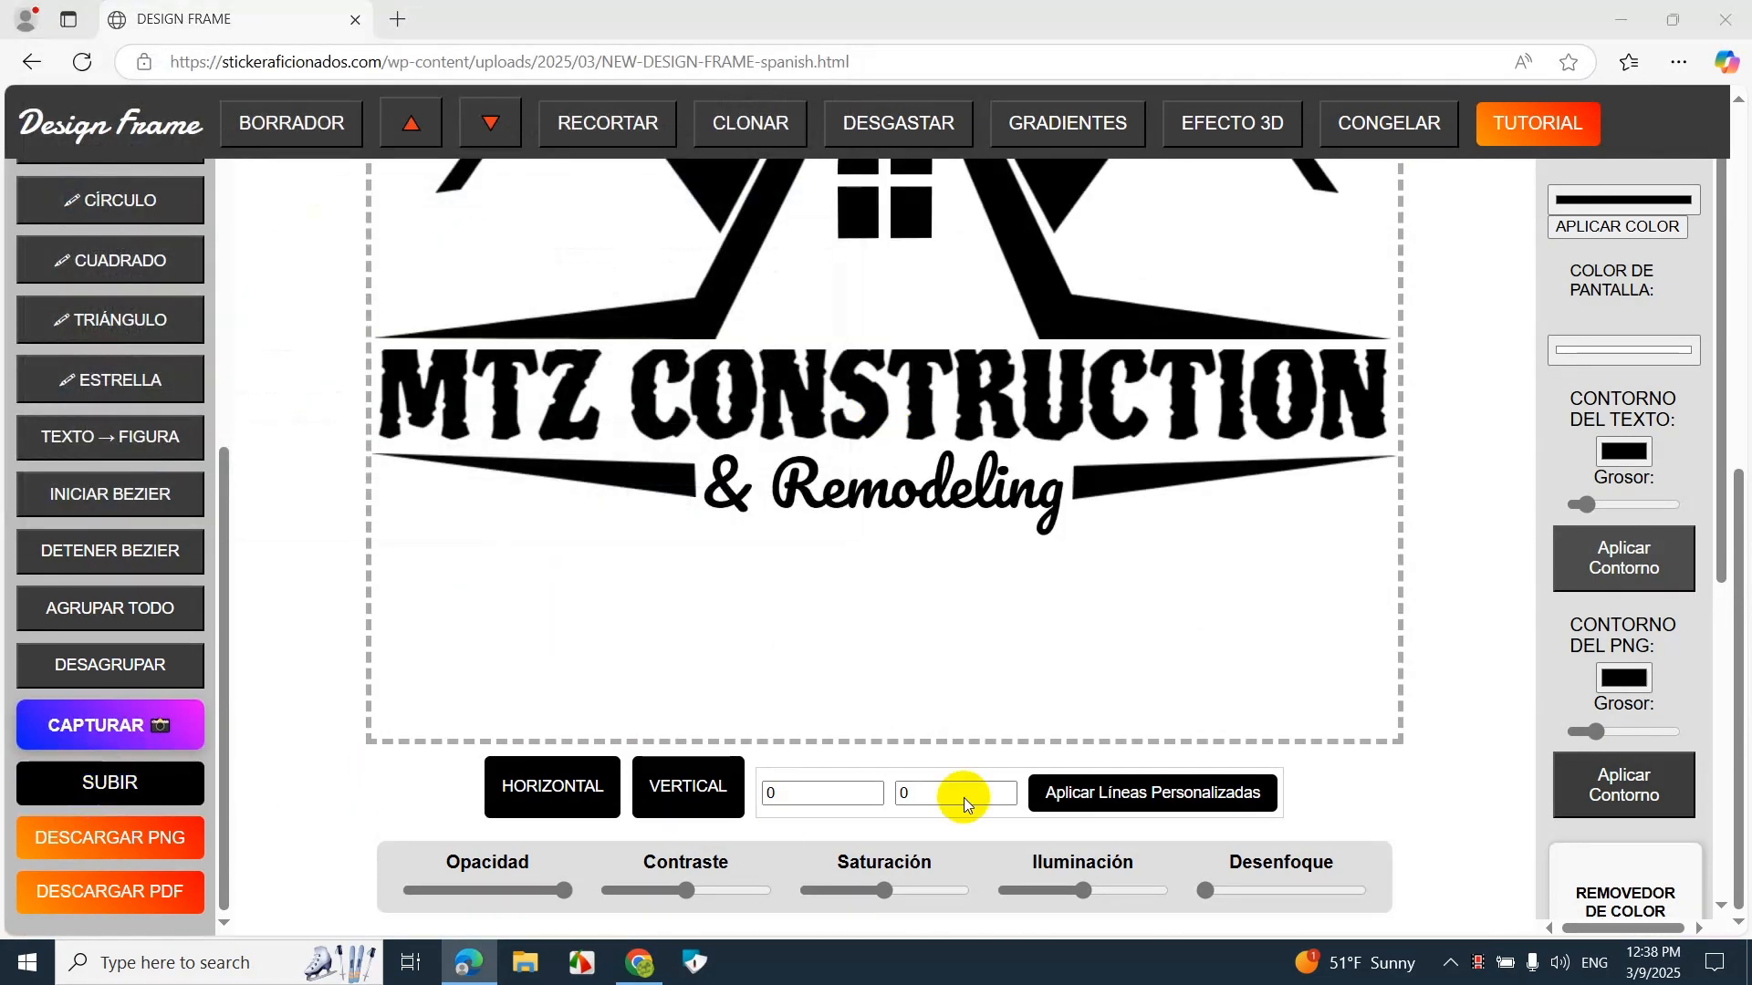
scroll(274, 347, down, 3)
double_click(335, 247)
scroll(891, 458, up, 6)
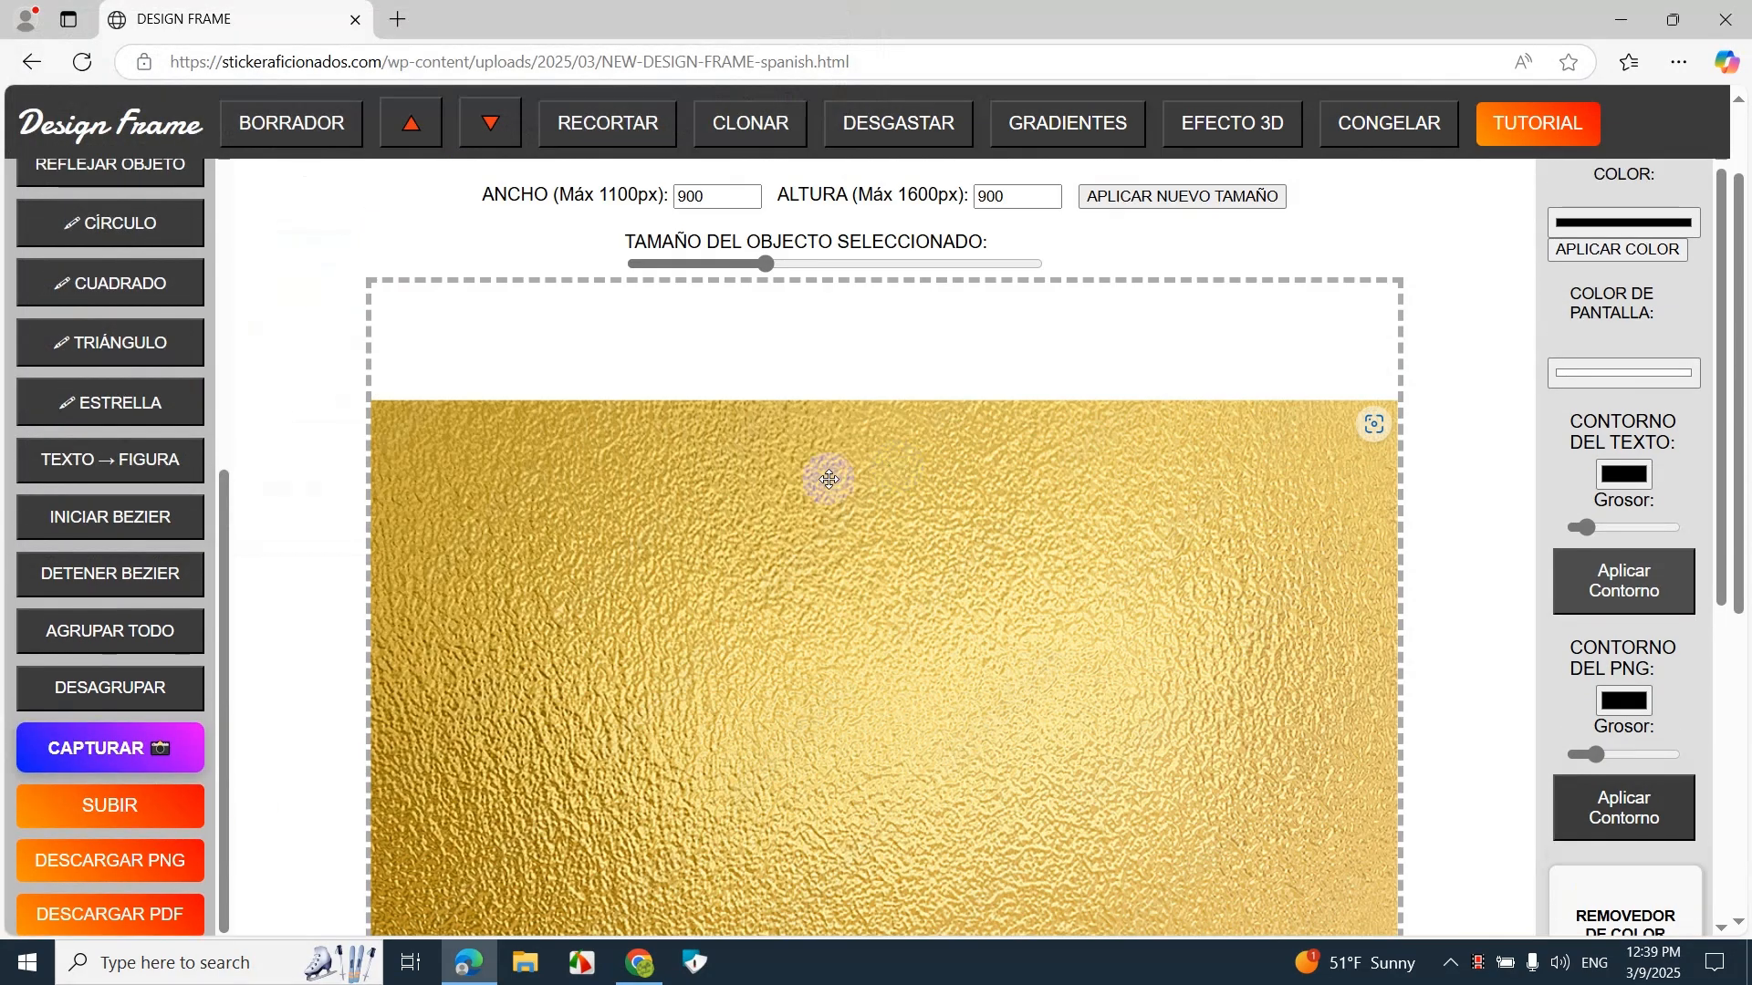
Step: Send the gold foil texture behind the logo
click(829, 478)
scroll(828, 478, down, 3)
scroll(105, 461, up, 5)
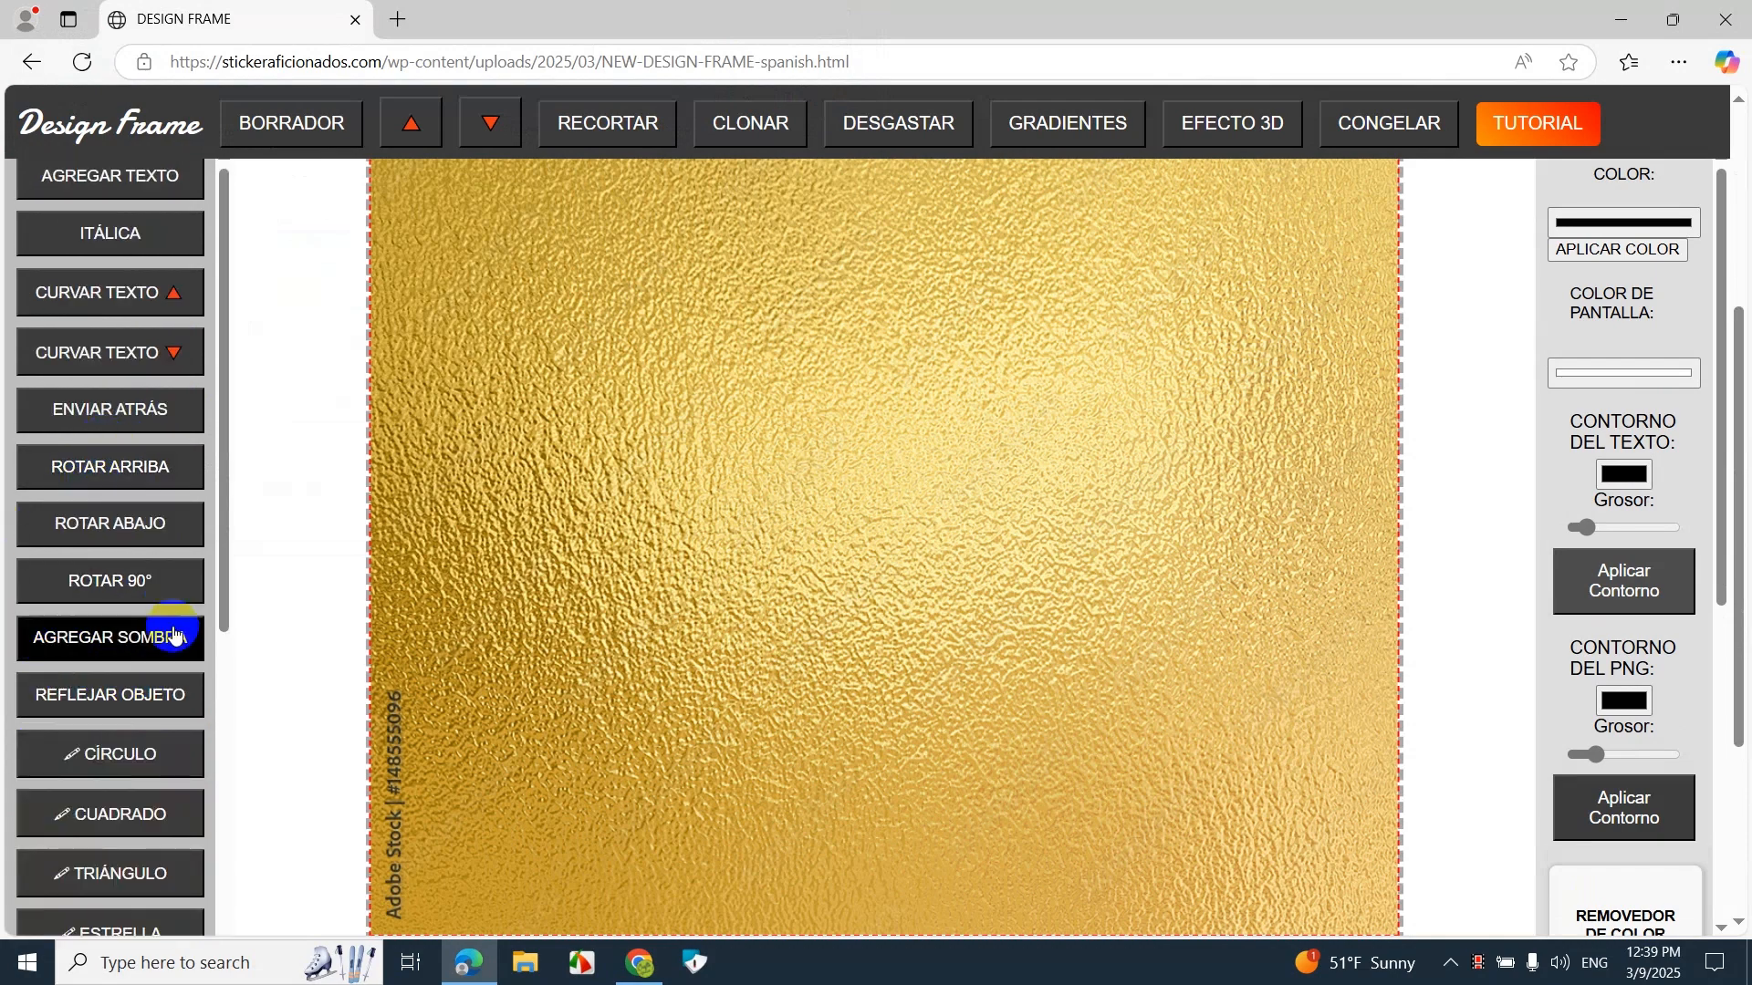
drag(233, 547, 237, 683)
scroll(135, 380, up, 2)
click(137, 313)
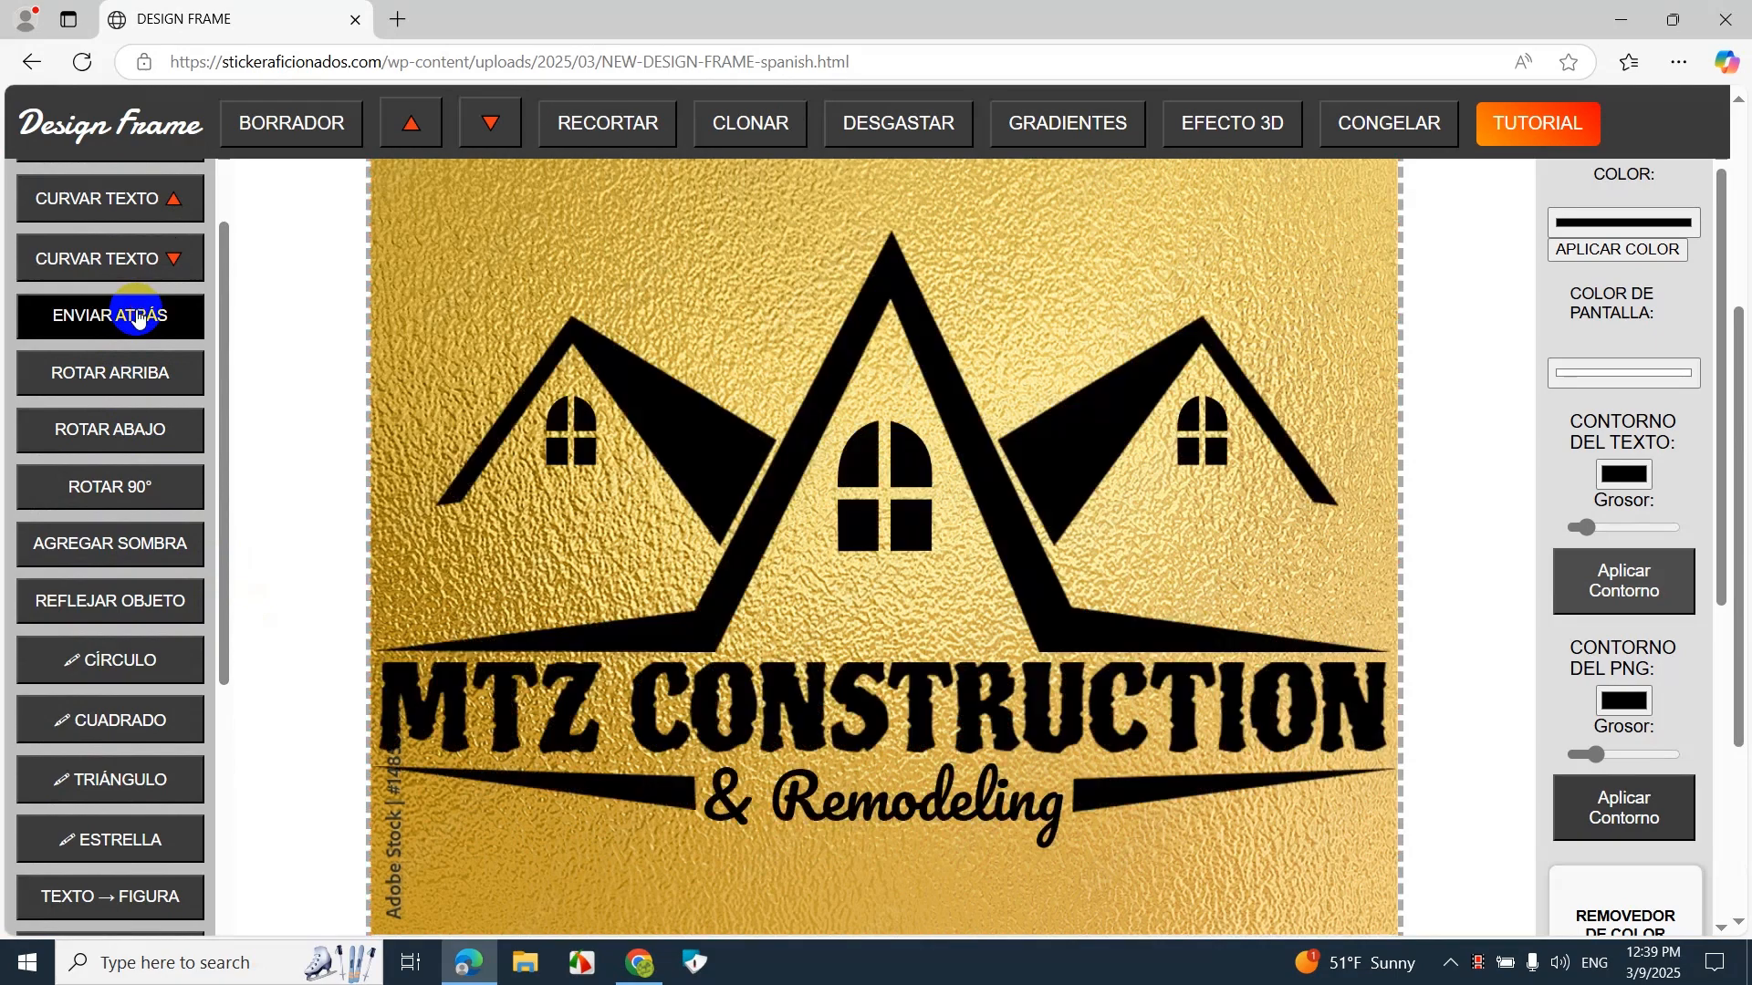
Step: Position the black logo over the gold foil texture so the texture fully covers it
click(715, 493)
scroll(714, 494, up, 4)
drag(854, 686, 847, 619)
scroll(847, 619, down, 8)
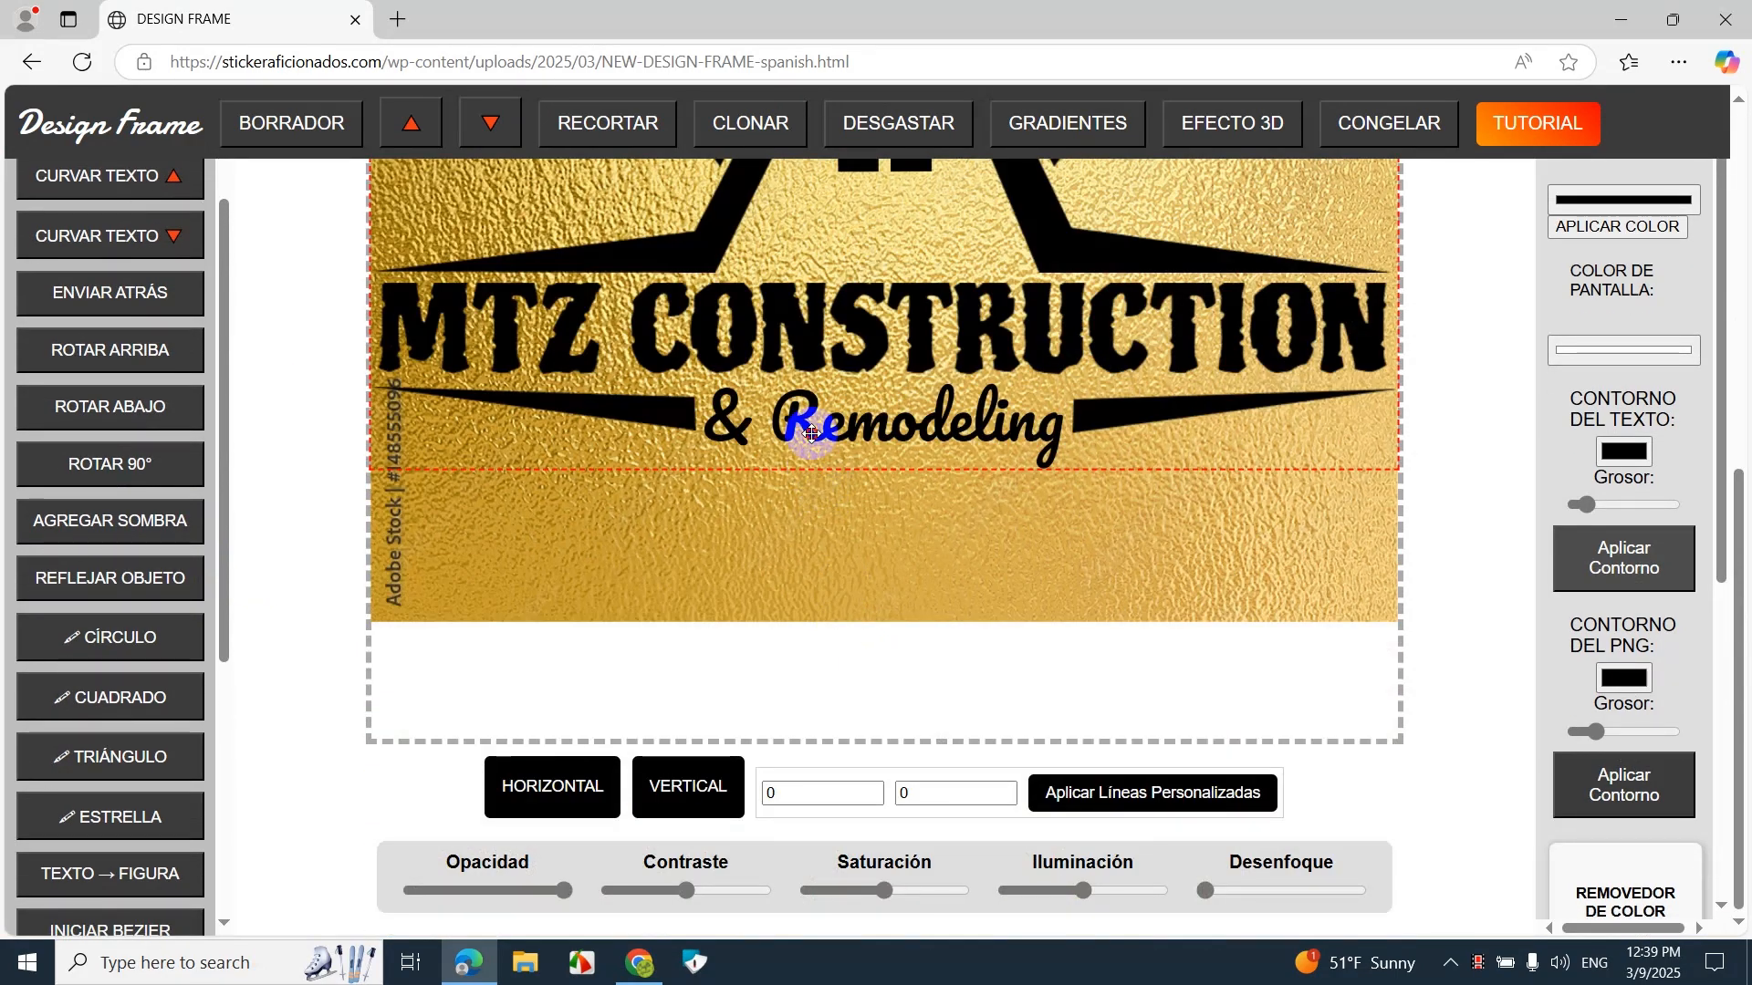
drag(812, 435, 810, 418)
scroll(833, 474, up, 5)
scroll(826, 570, down, 5)
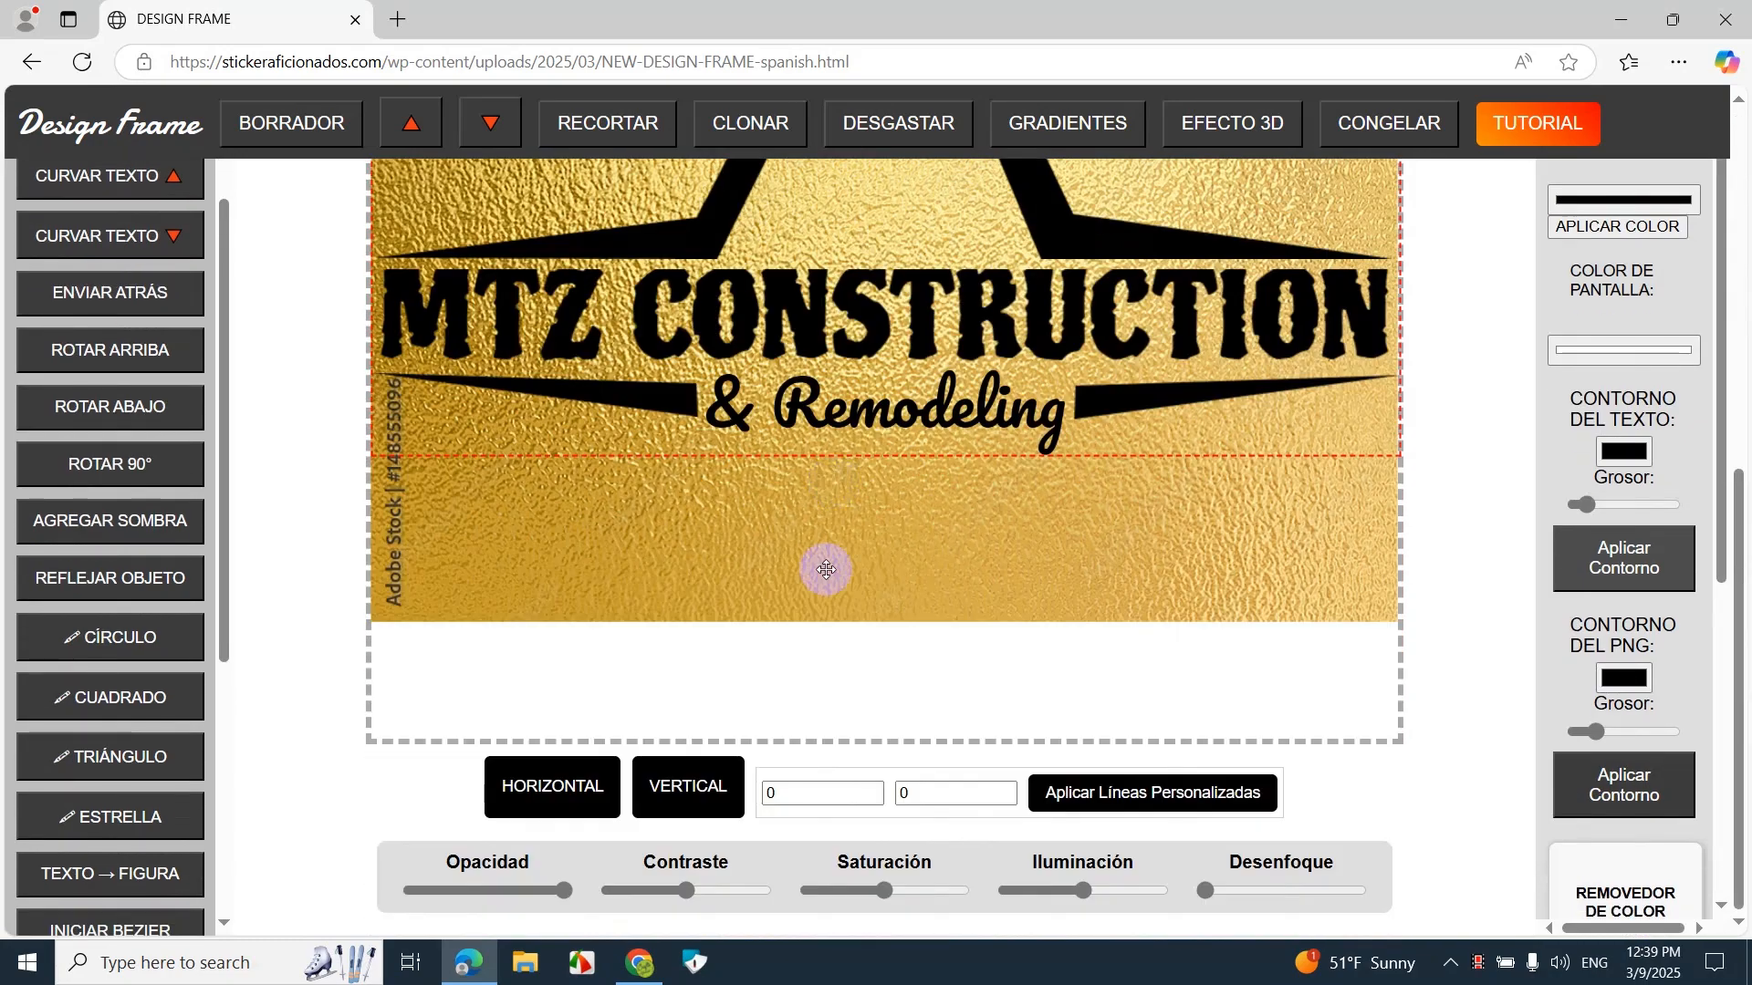
Step: Capture the logo shape from the gold foil texture and remove the leftover texture image from the canvas
scroll(100, 636, down, 5)
click(109, 727)
click(594, 603)
scroll(592, 601, up, 3)
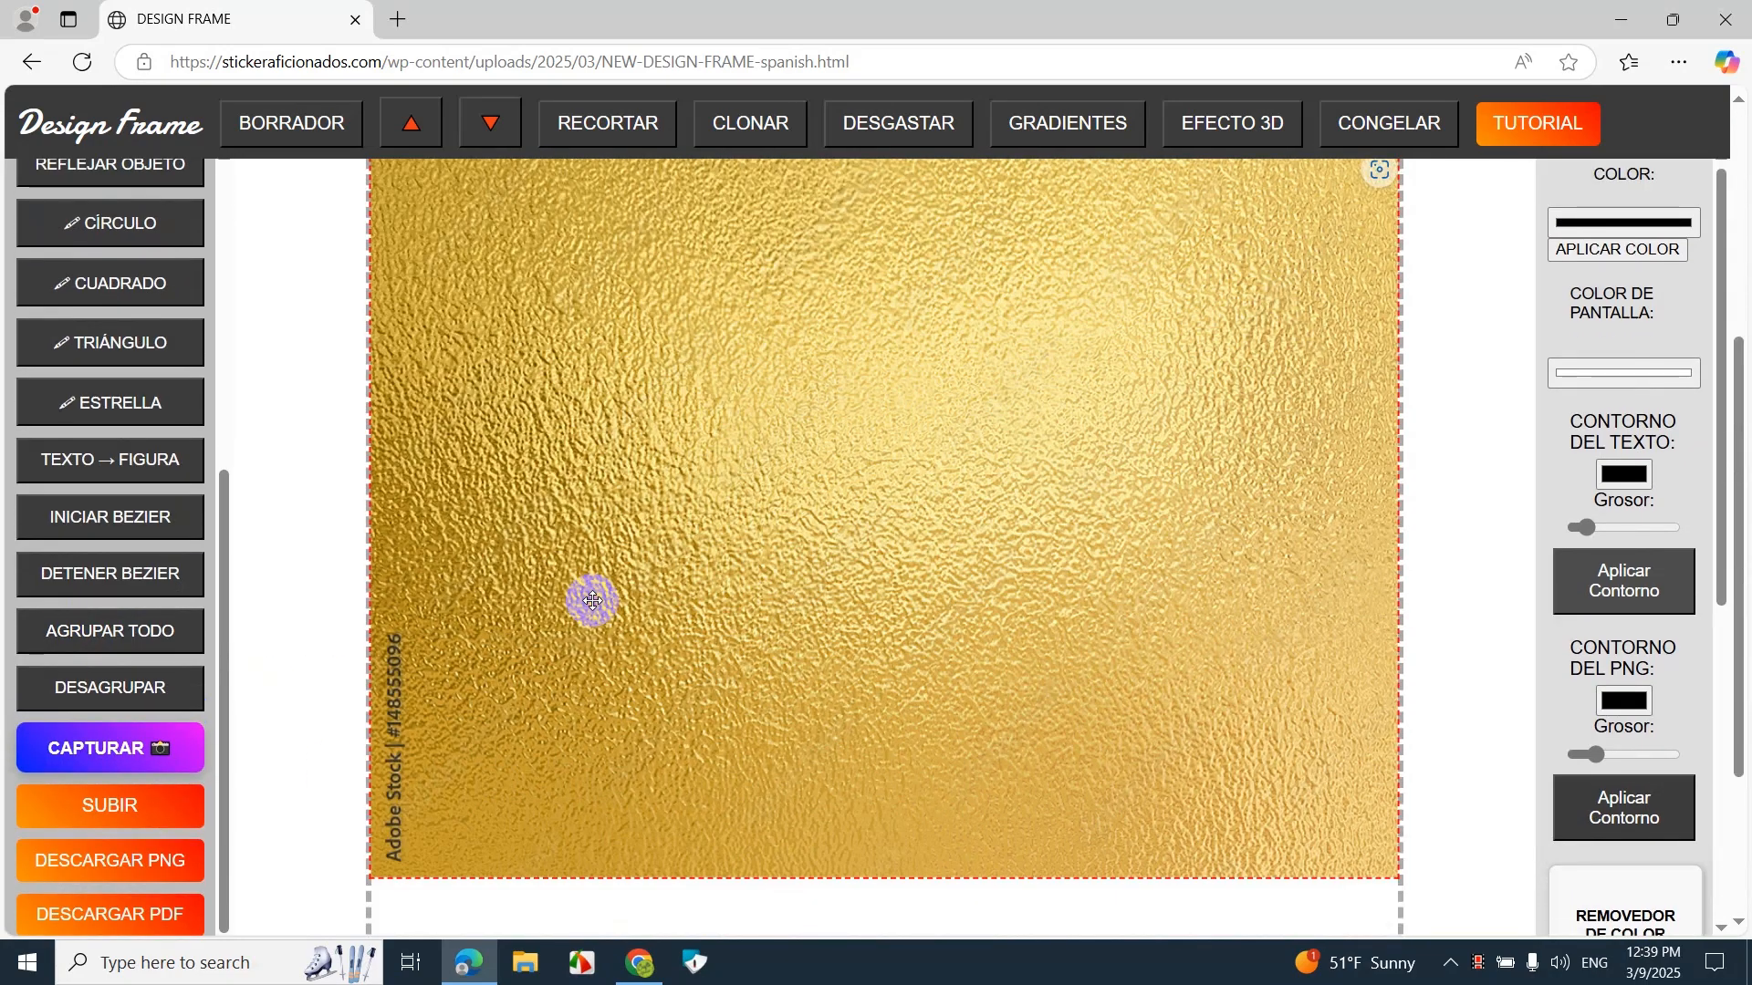
click(592, 601)
scroll(1280, 379, down, 3)
scroll(1202, 530, up, 6)
scroll(1068, 676, down, 6)
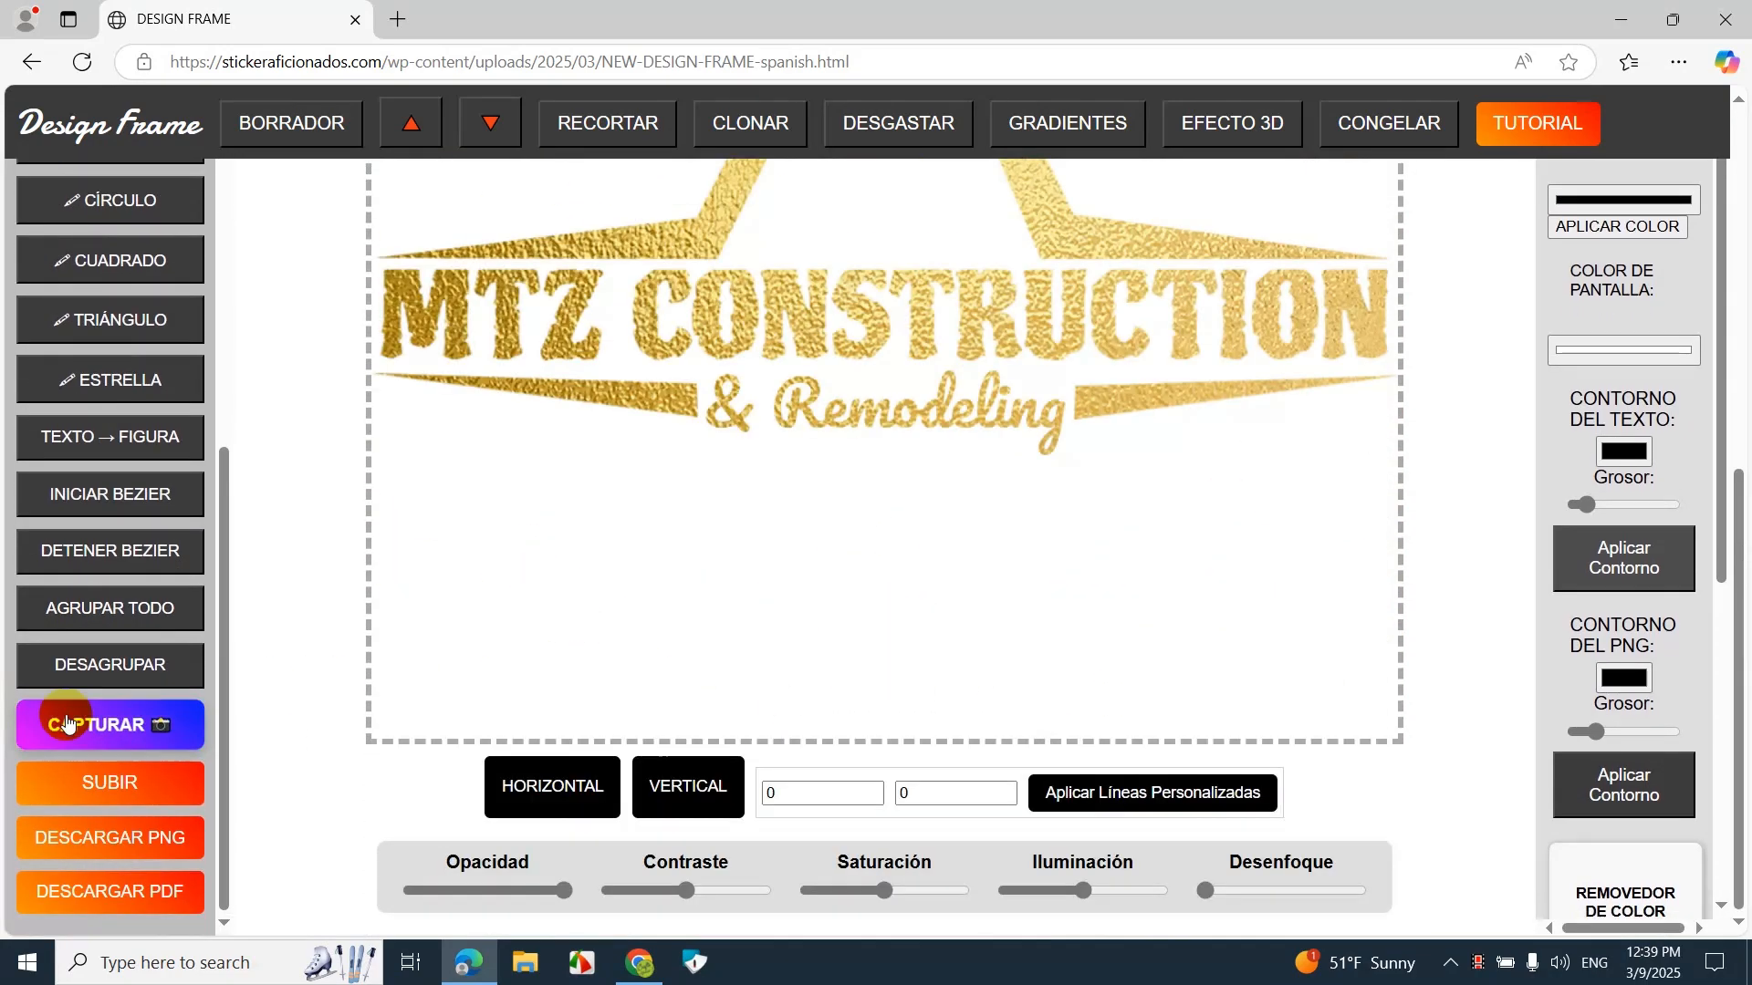
Step: Upload the A BLACK TSHIRT image from the New folder and send it behind the gold logo
click(110, 783)
click(91, 170)
double_click(392, 187)
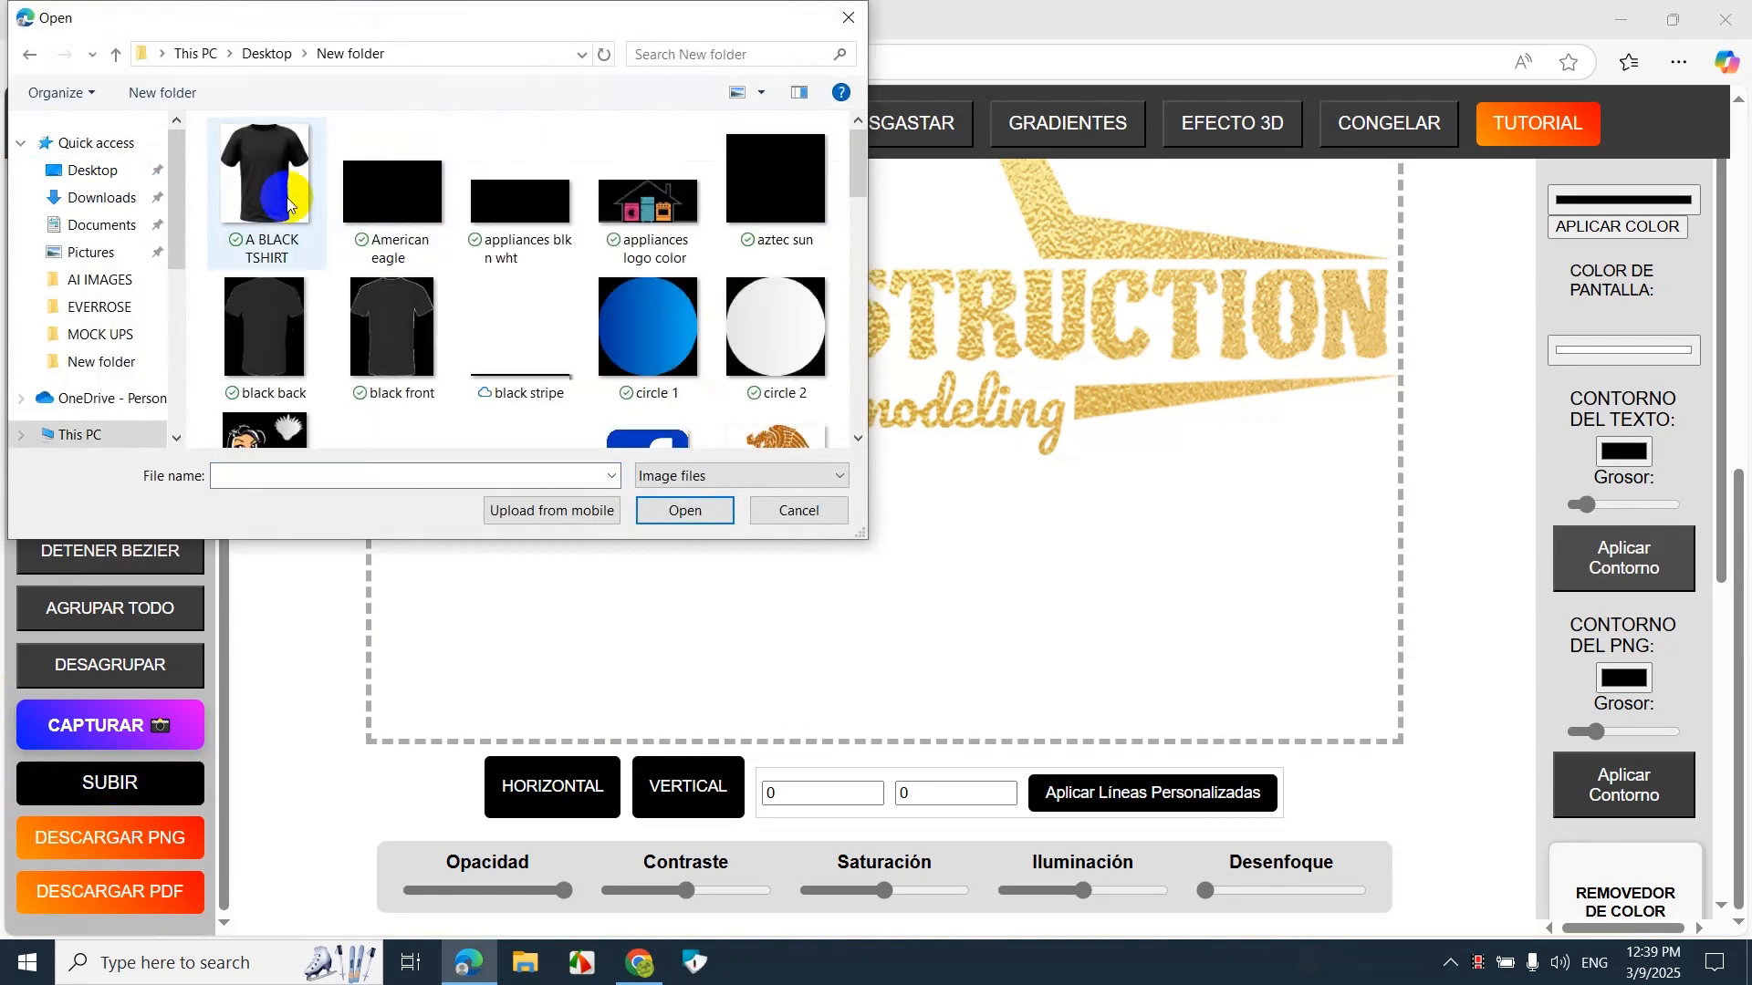
double_click(289, 204)
scroll(182, 429, up, 6)
click(204, 395)
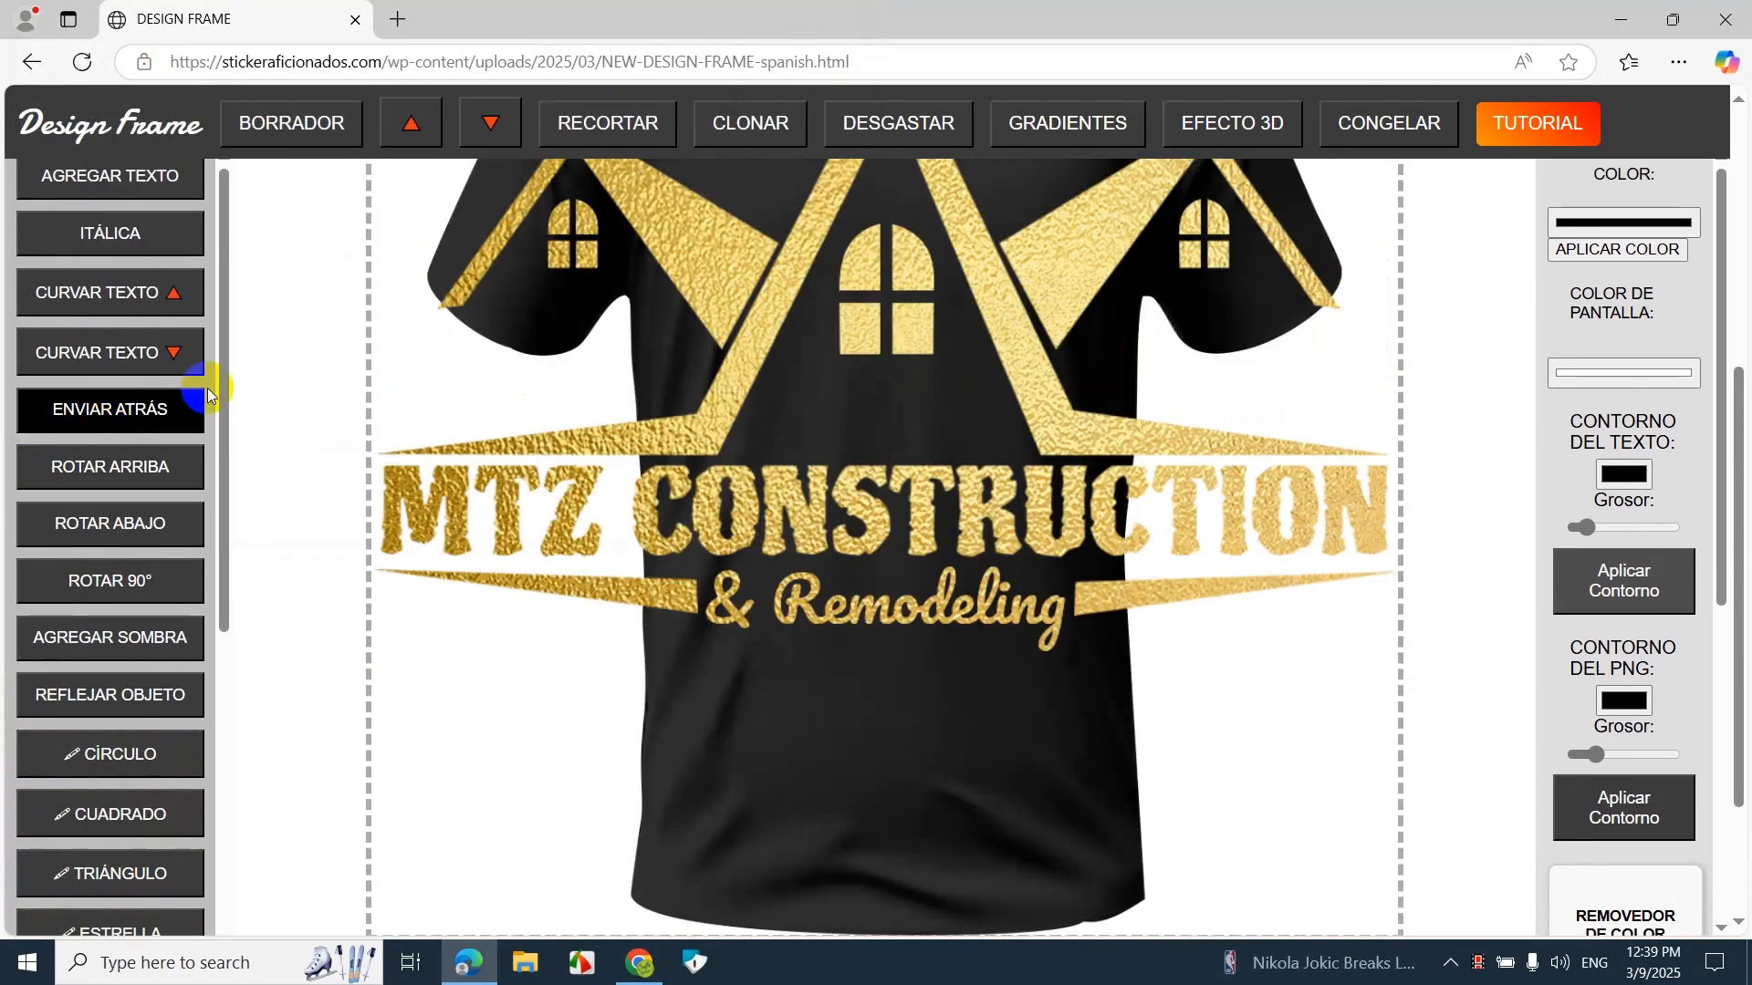
Step: Shrink the gold logo and place it on the chest of the black T-shirt
scroll(868, 703, up, 5)
drag(831, 383, 802, 422)
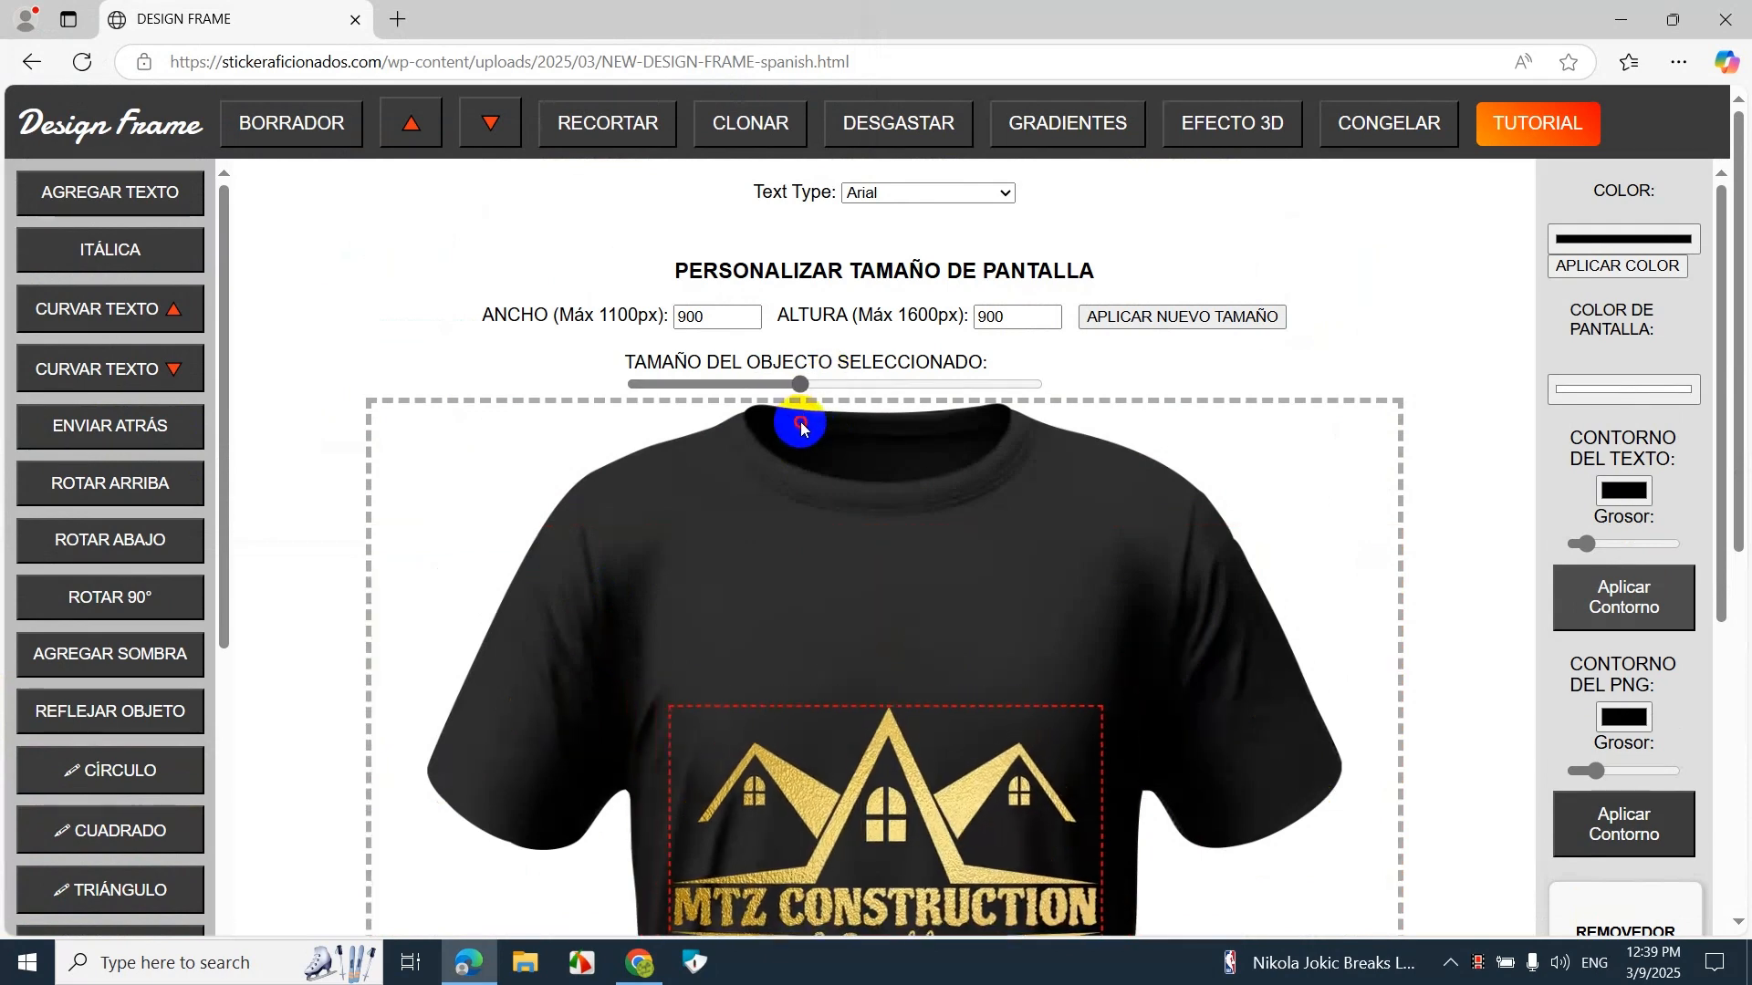
scroll(826, 544, down, 5)
drag(1732, 481, 1745, 239)
drag(906, 590, 910, 416)
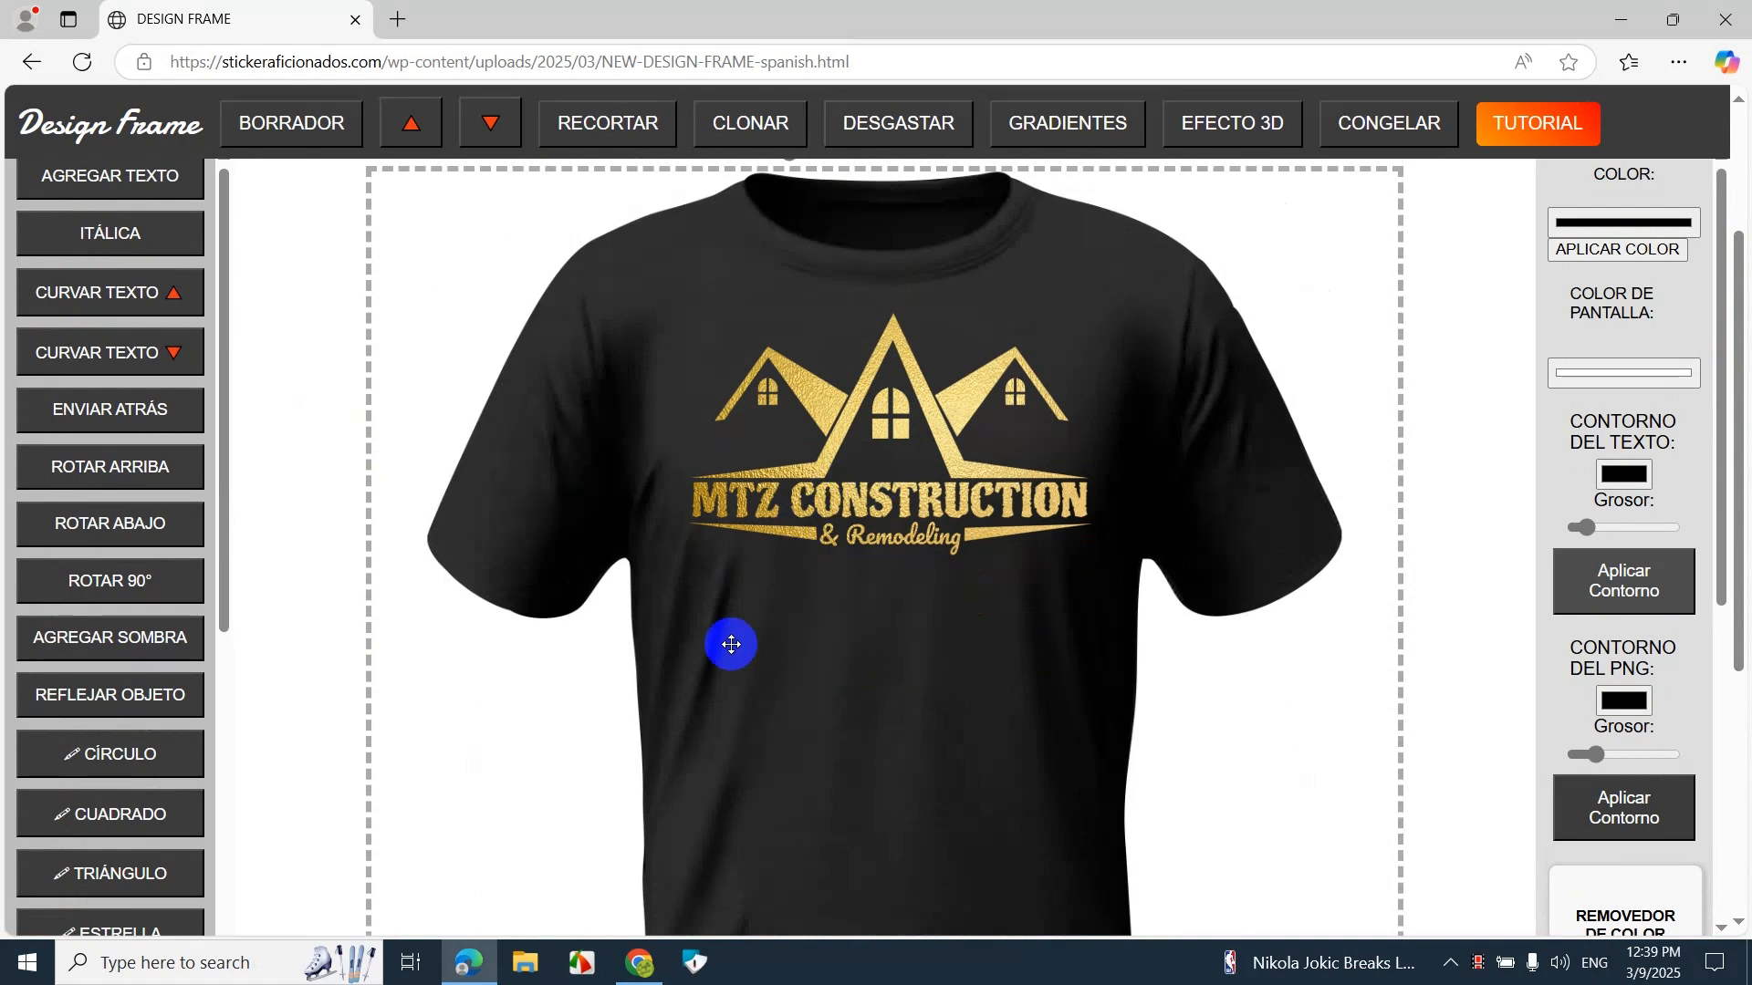
Step: Move the gold logo off the canvas beside the frame and delete the black T-shirt
drag(766, 497, 1510, 528)
click(927, 477)
key(Delete)
Step: Upload the yellow T-shirt image onto the canvas
scroll(110, 730, down, 6)
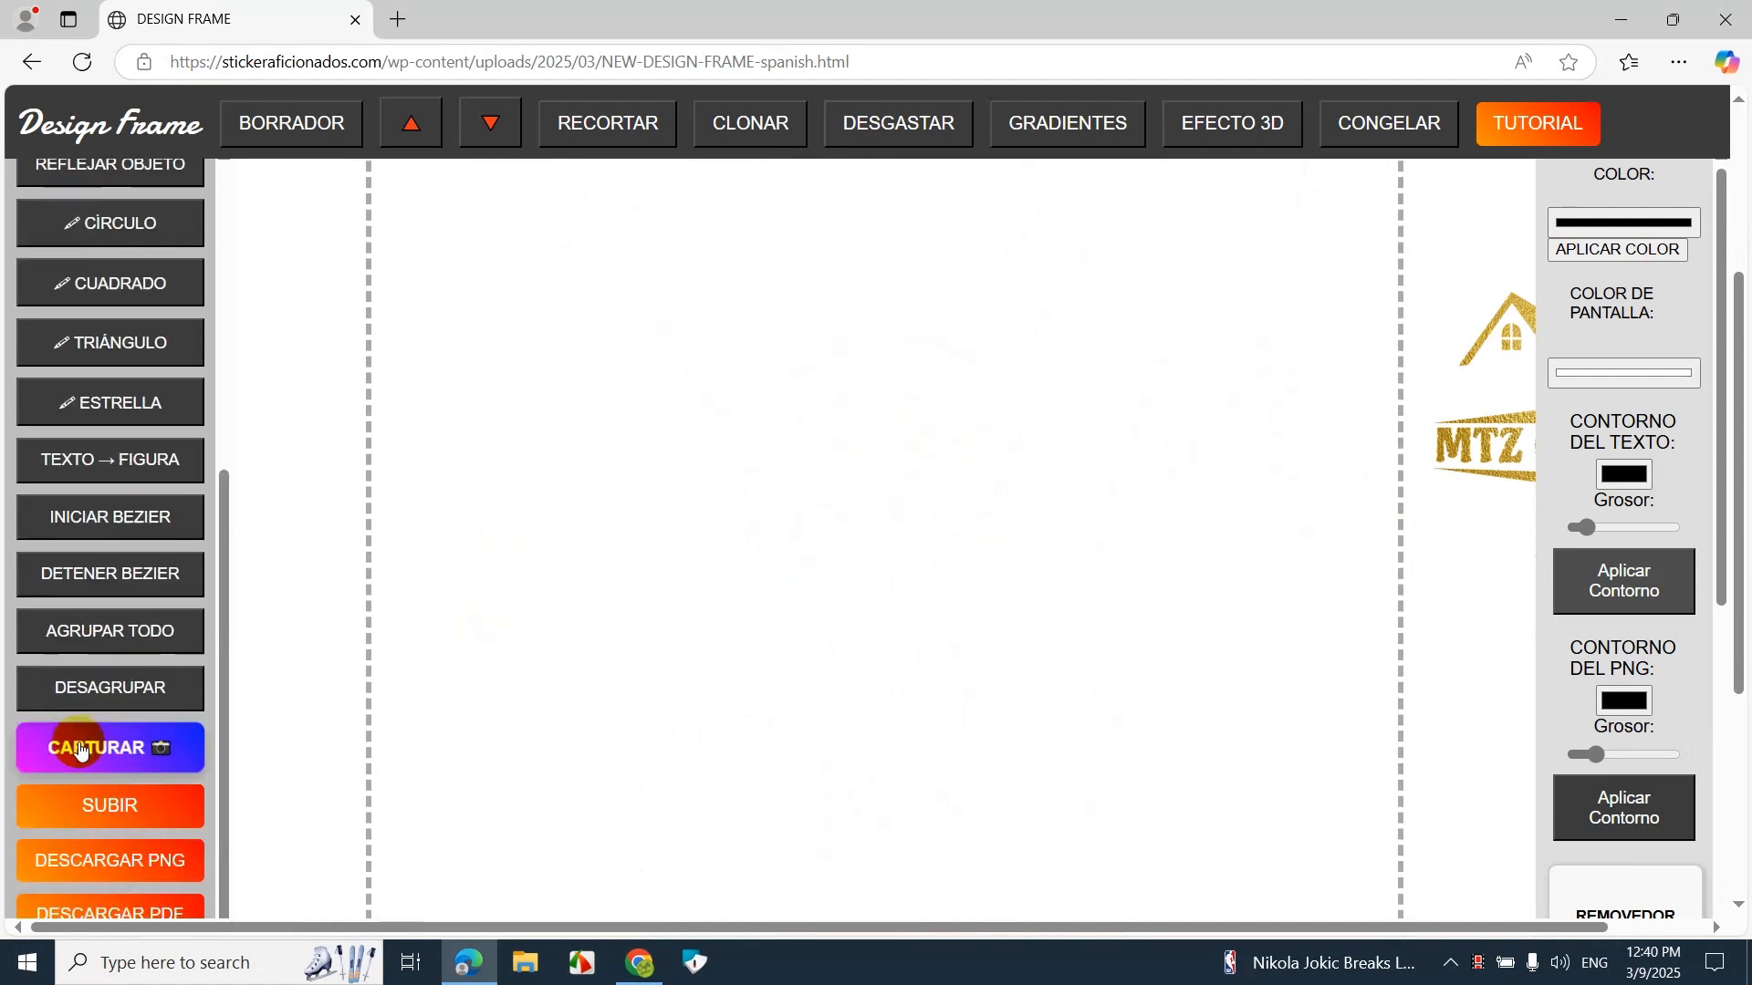
click(94, 673)
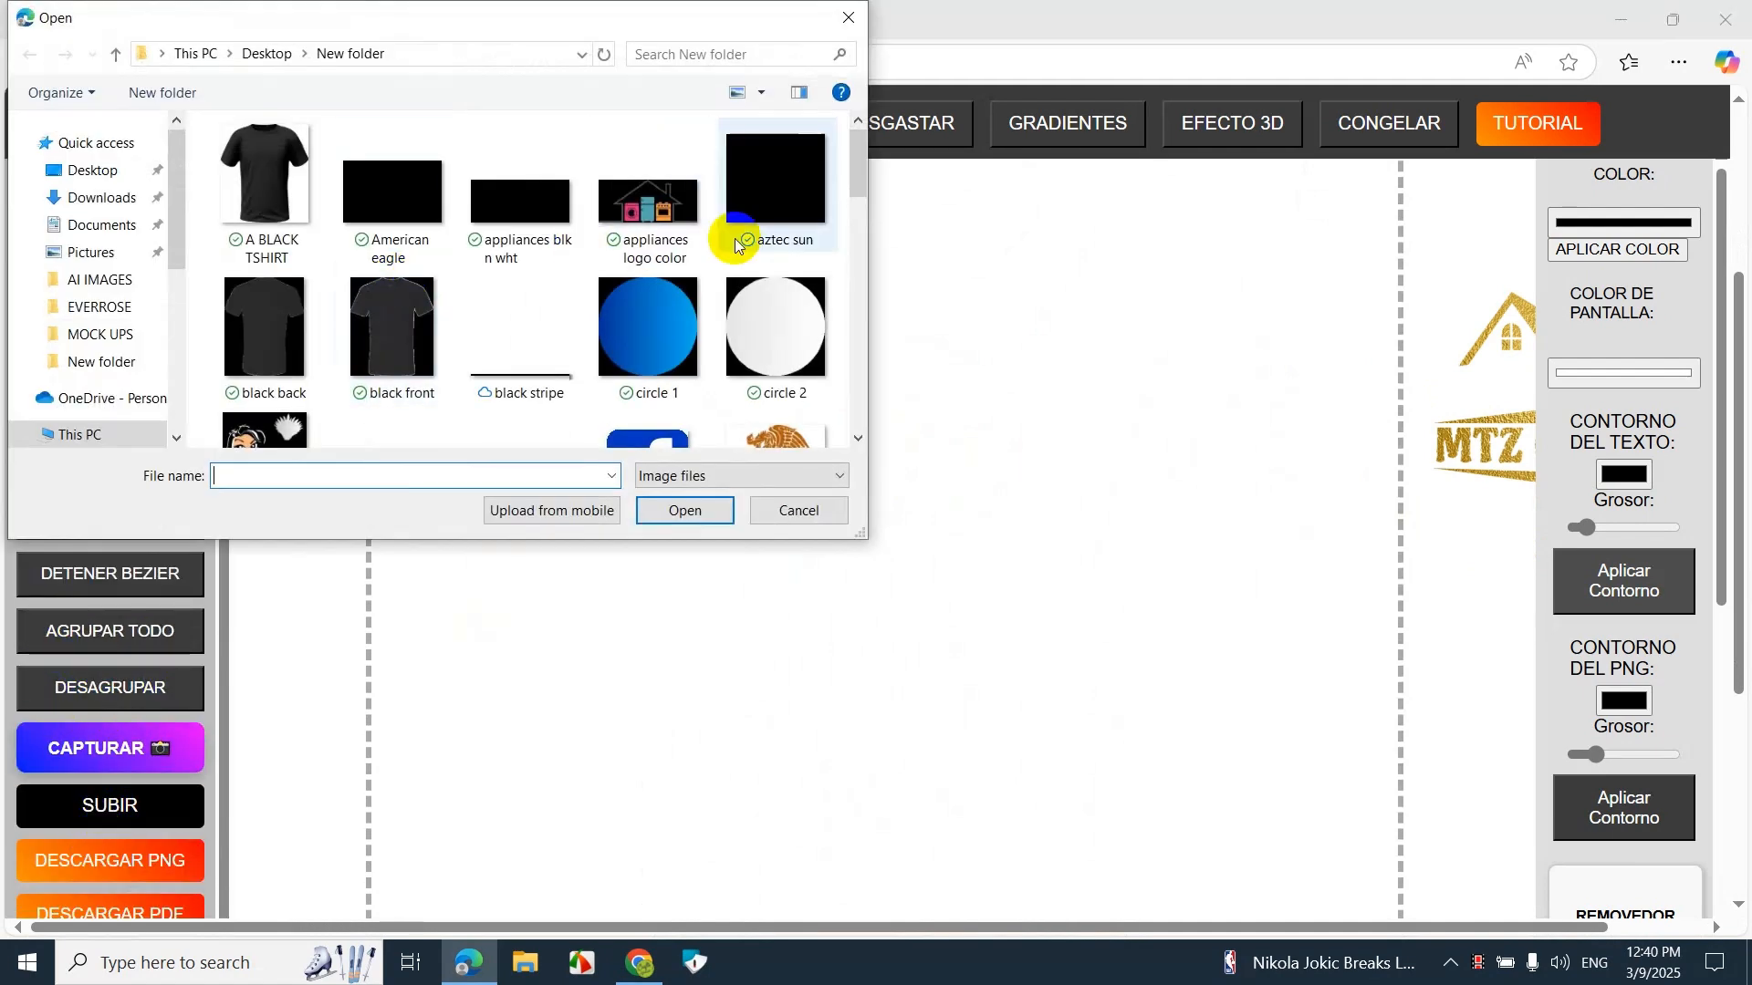
scroll(639, 292, down, 8)
double_click(274, 342)
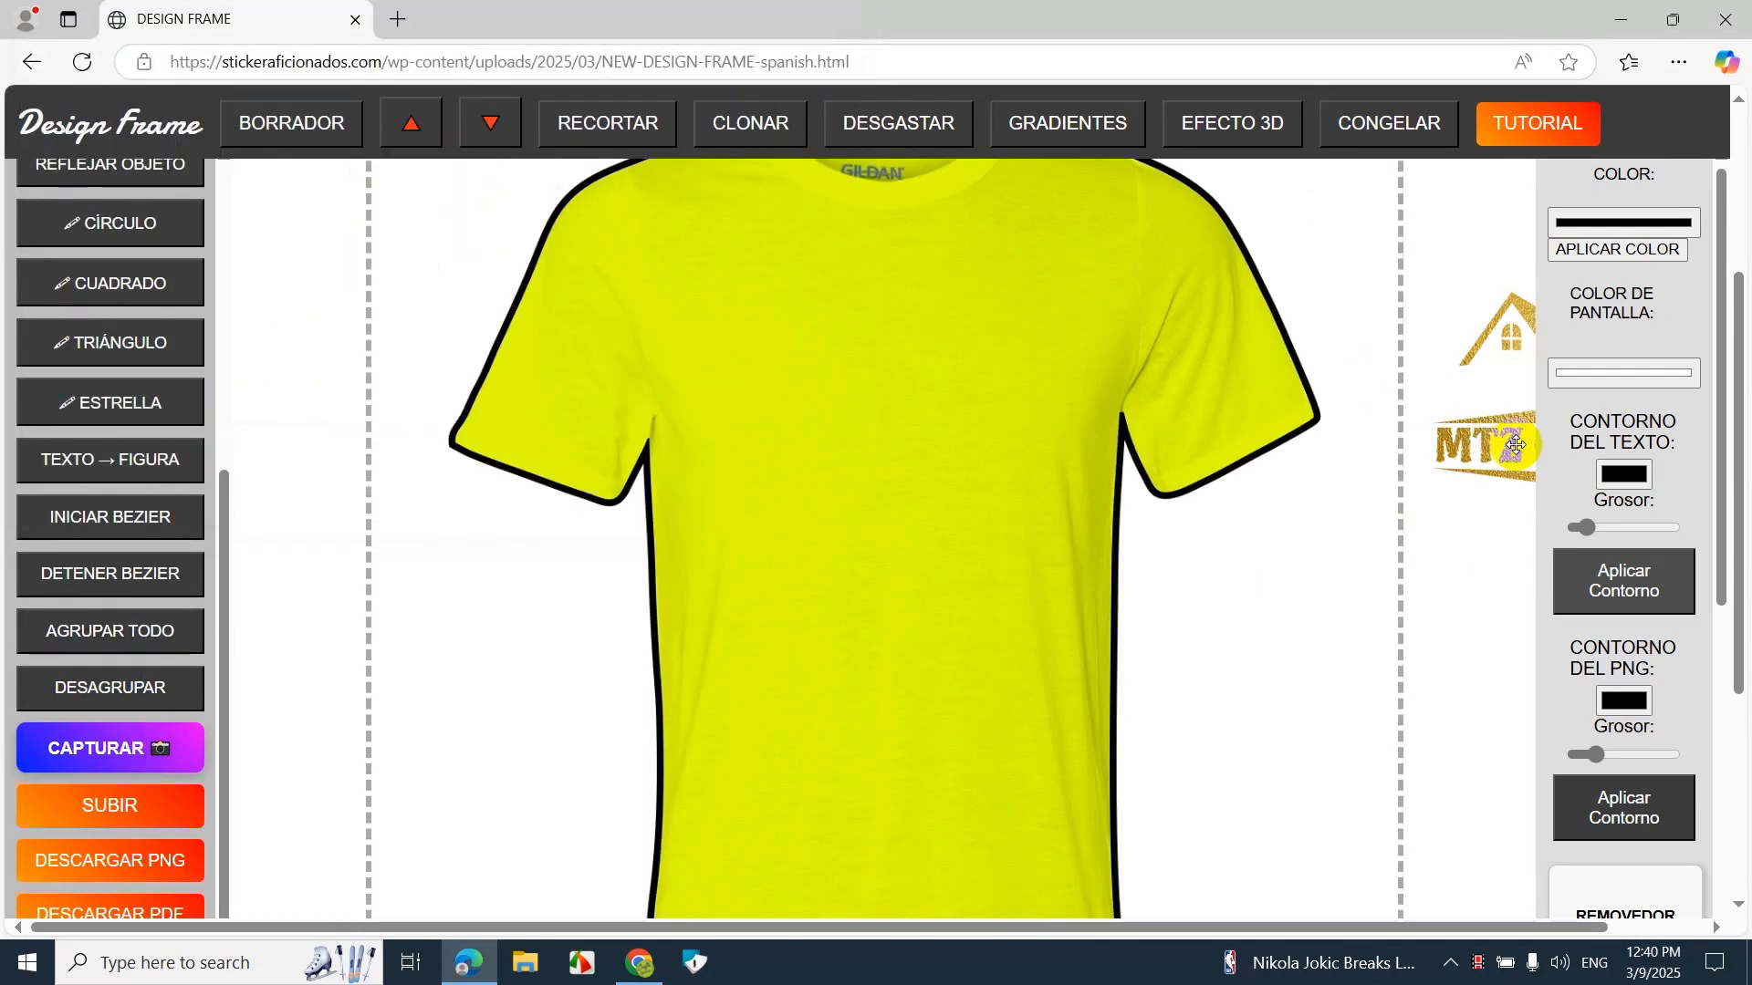
Step: Clone the gold logo, colour the copy black, and move the gold original back outside the canvas
drag(1510, 447, 250, 418)
click(703, 137)
mouse_move(547, 392)
mouse_down()
mouse_move(578, 429)
mouse_move(1040, 387)
mouse_up()
click(1645, 253)
drag(328, 393, 1567, 559)
Step: Enlarge the black logo over the yellow T-shirt and apply the distress effect to it
drag(809, 398, 999, 378)
scroll(1633, 359, up, 3)
click(877, 620)
scroll(880, 479, down, 1)
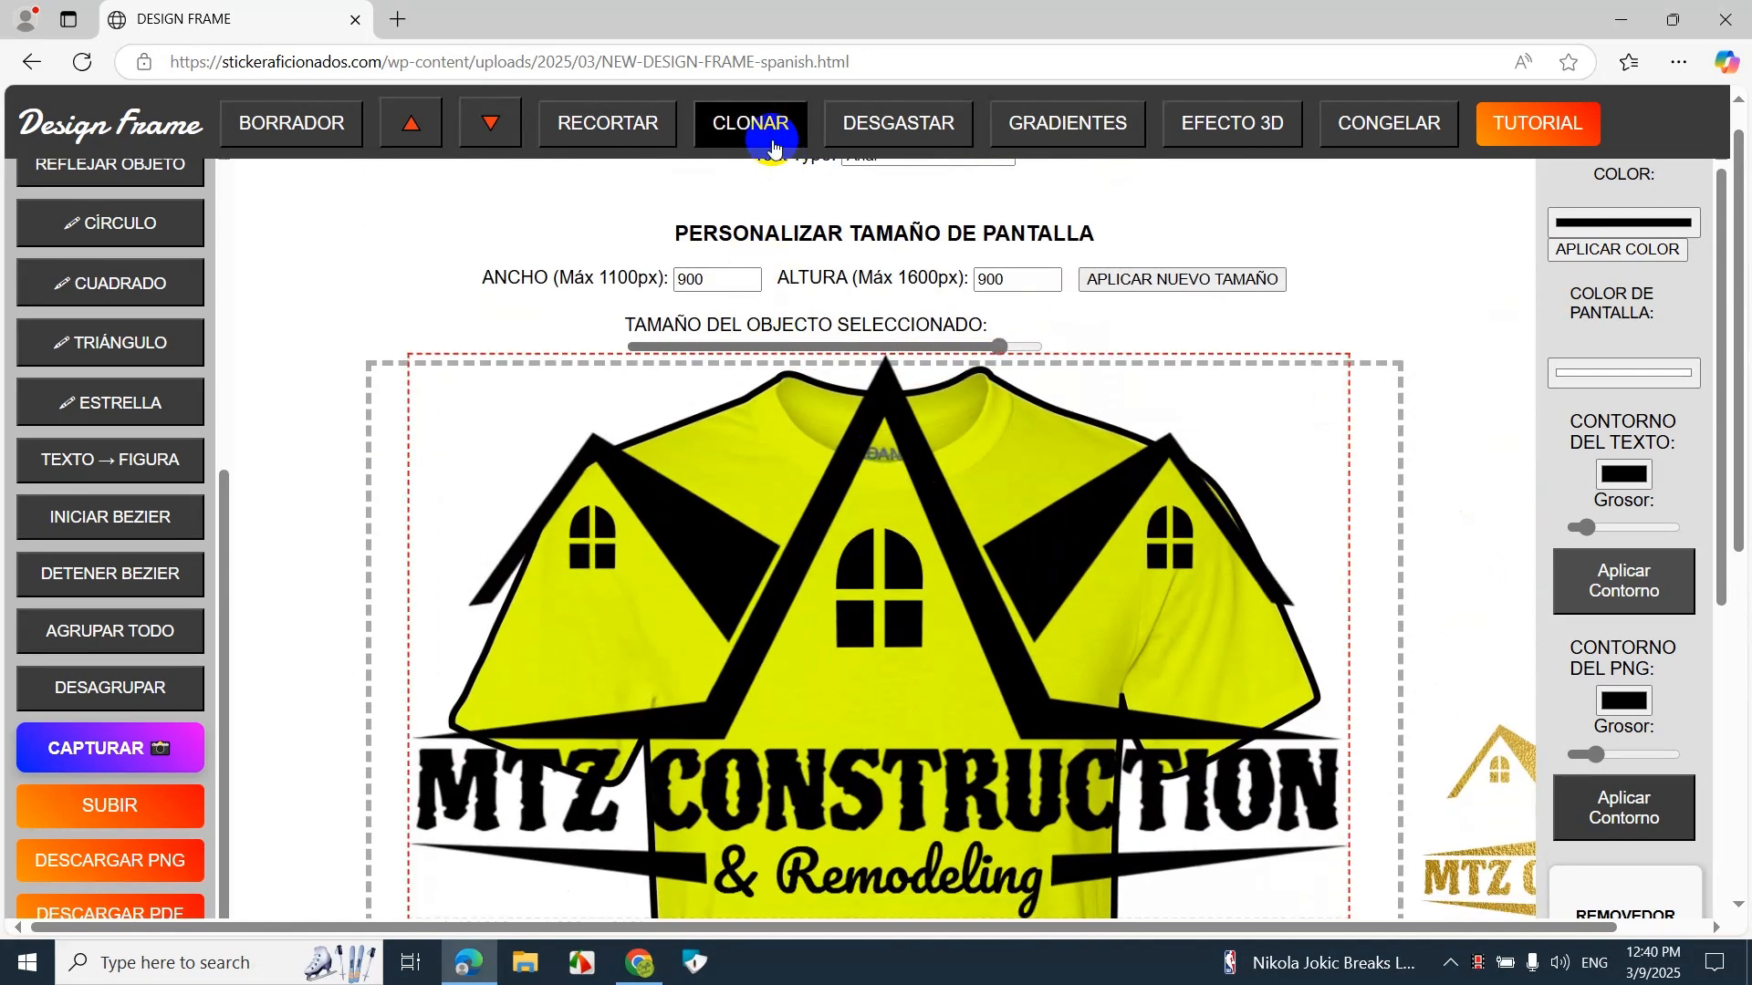
click(868, 121)
Step: Shrink the distressed black logo and centre it on the chest of the yellow T-shirt
click(996, 346)
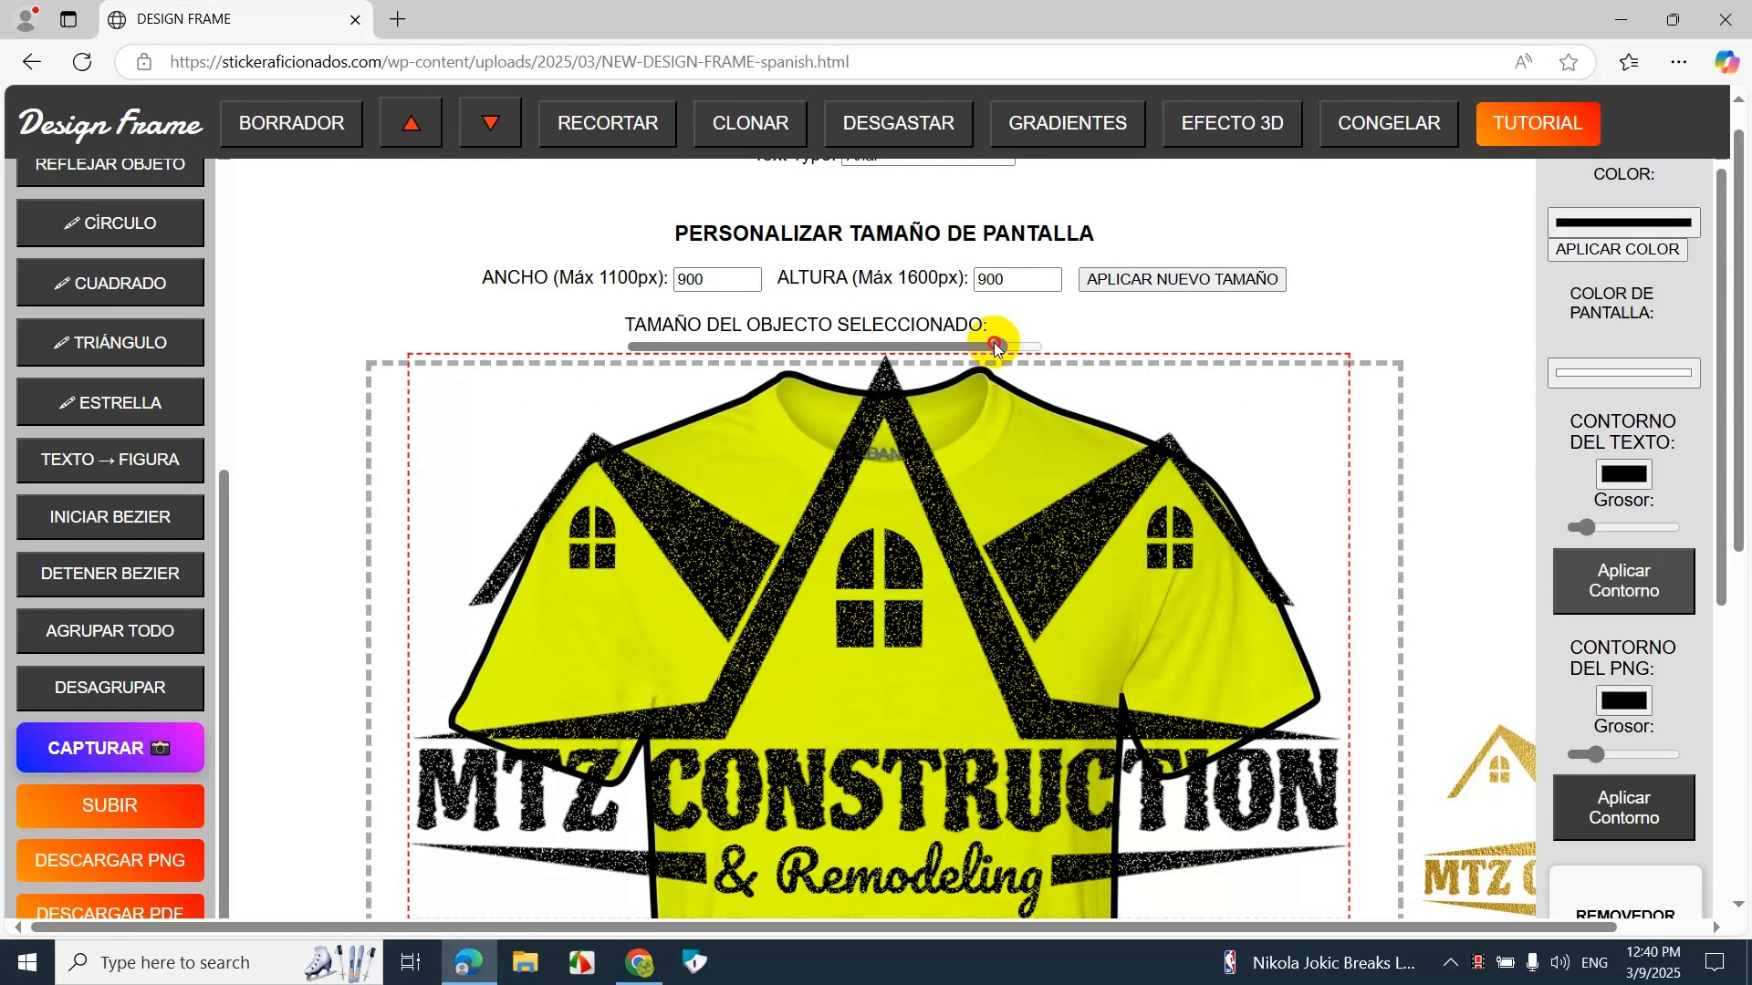
drag(996, 347, 794, 348)
click(819, 593)
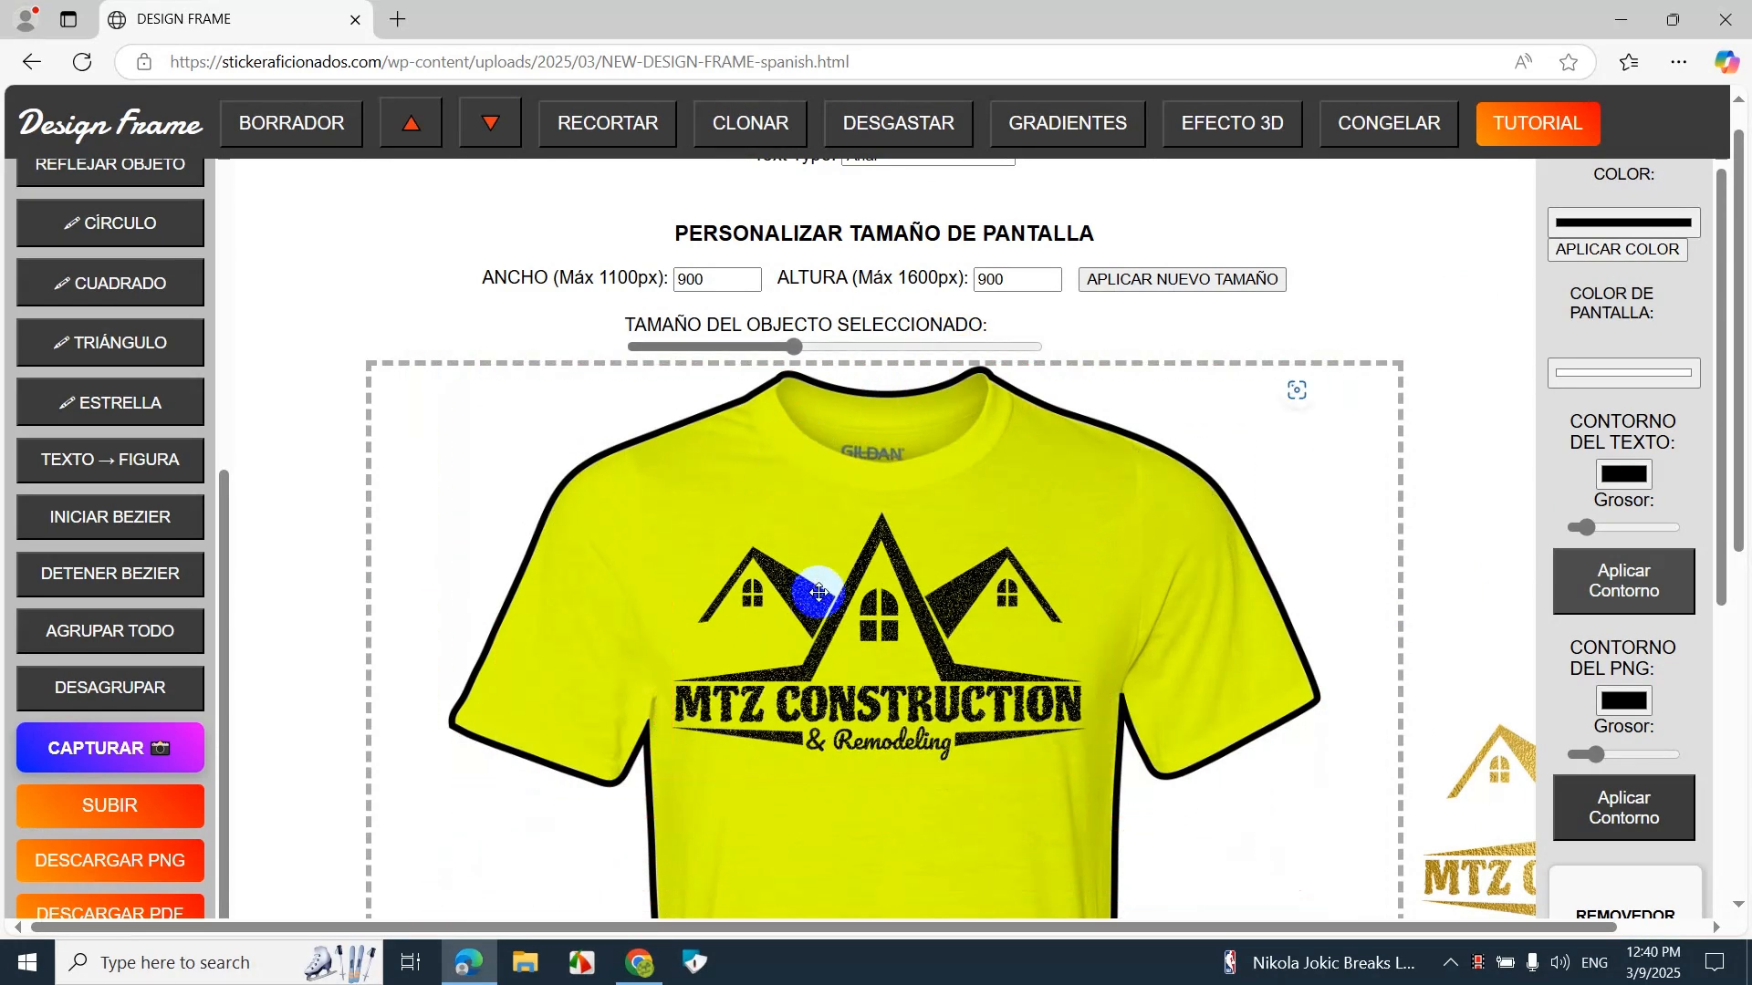
drag(819, 593, 836, 619)
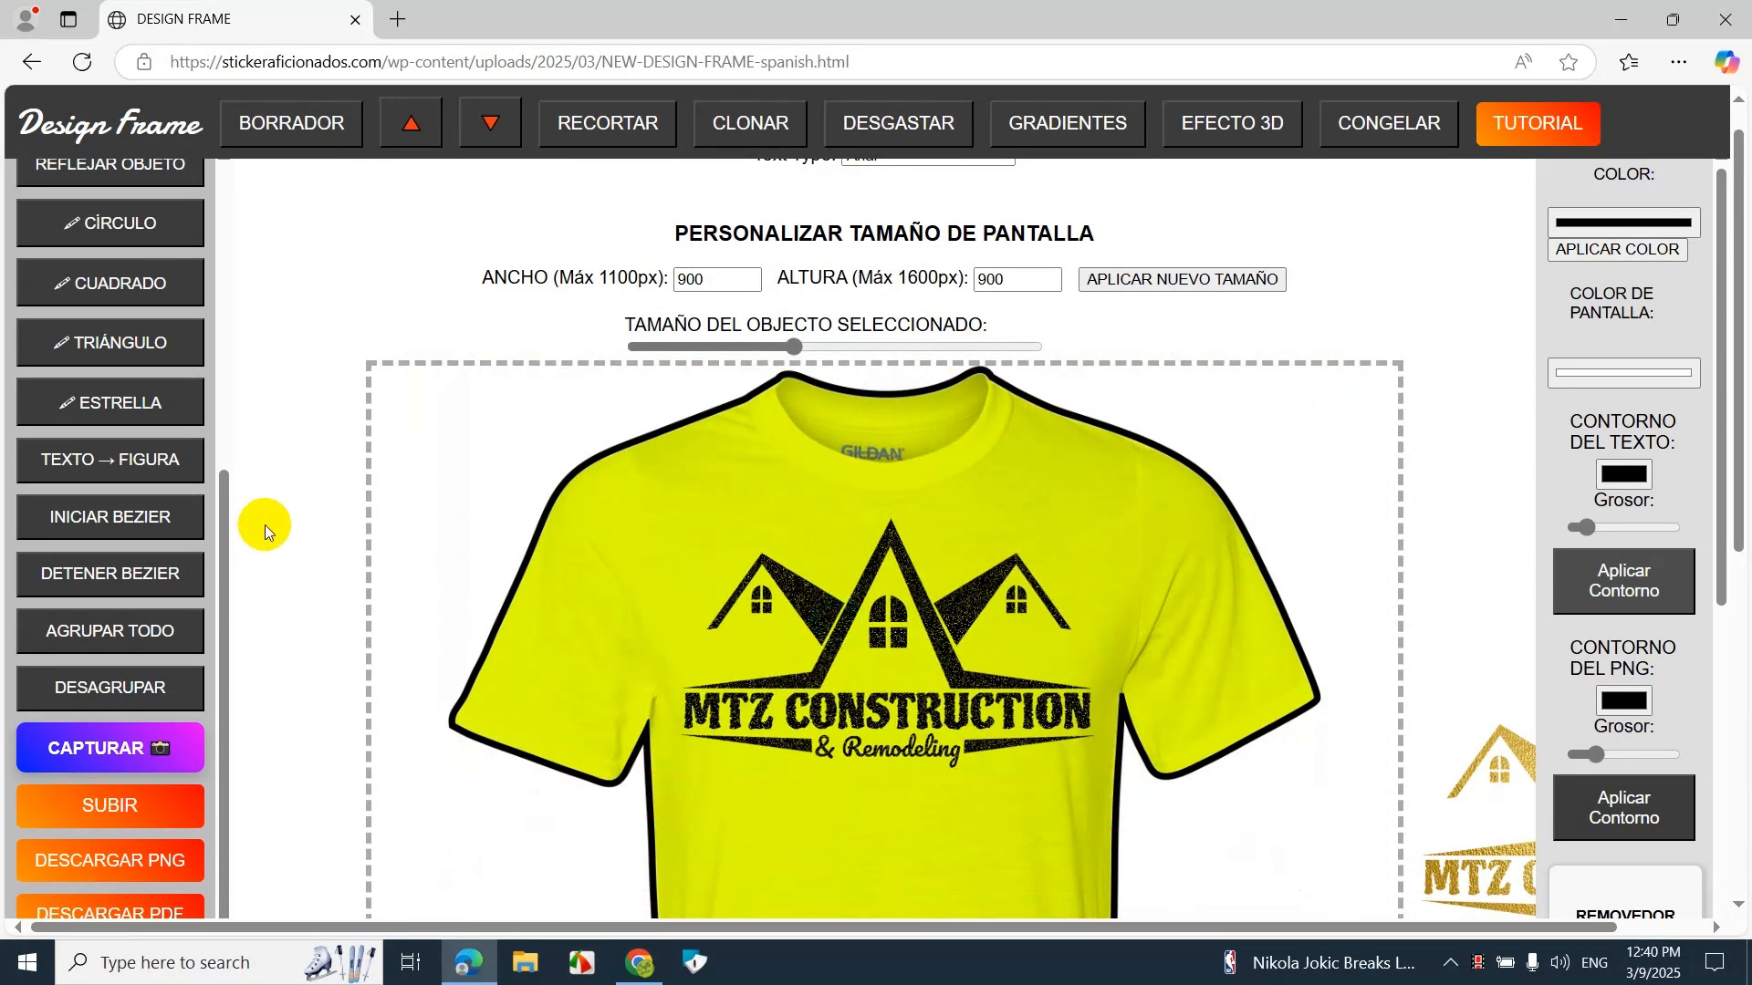
drag(1746, 314, 1747, 402)
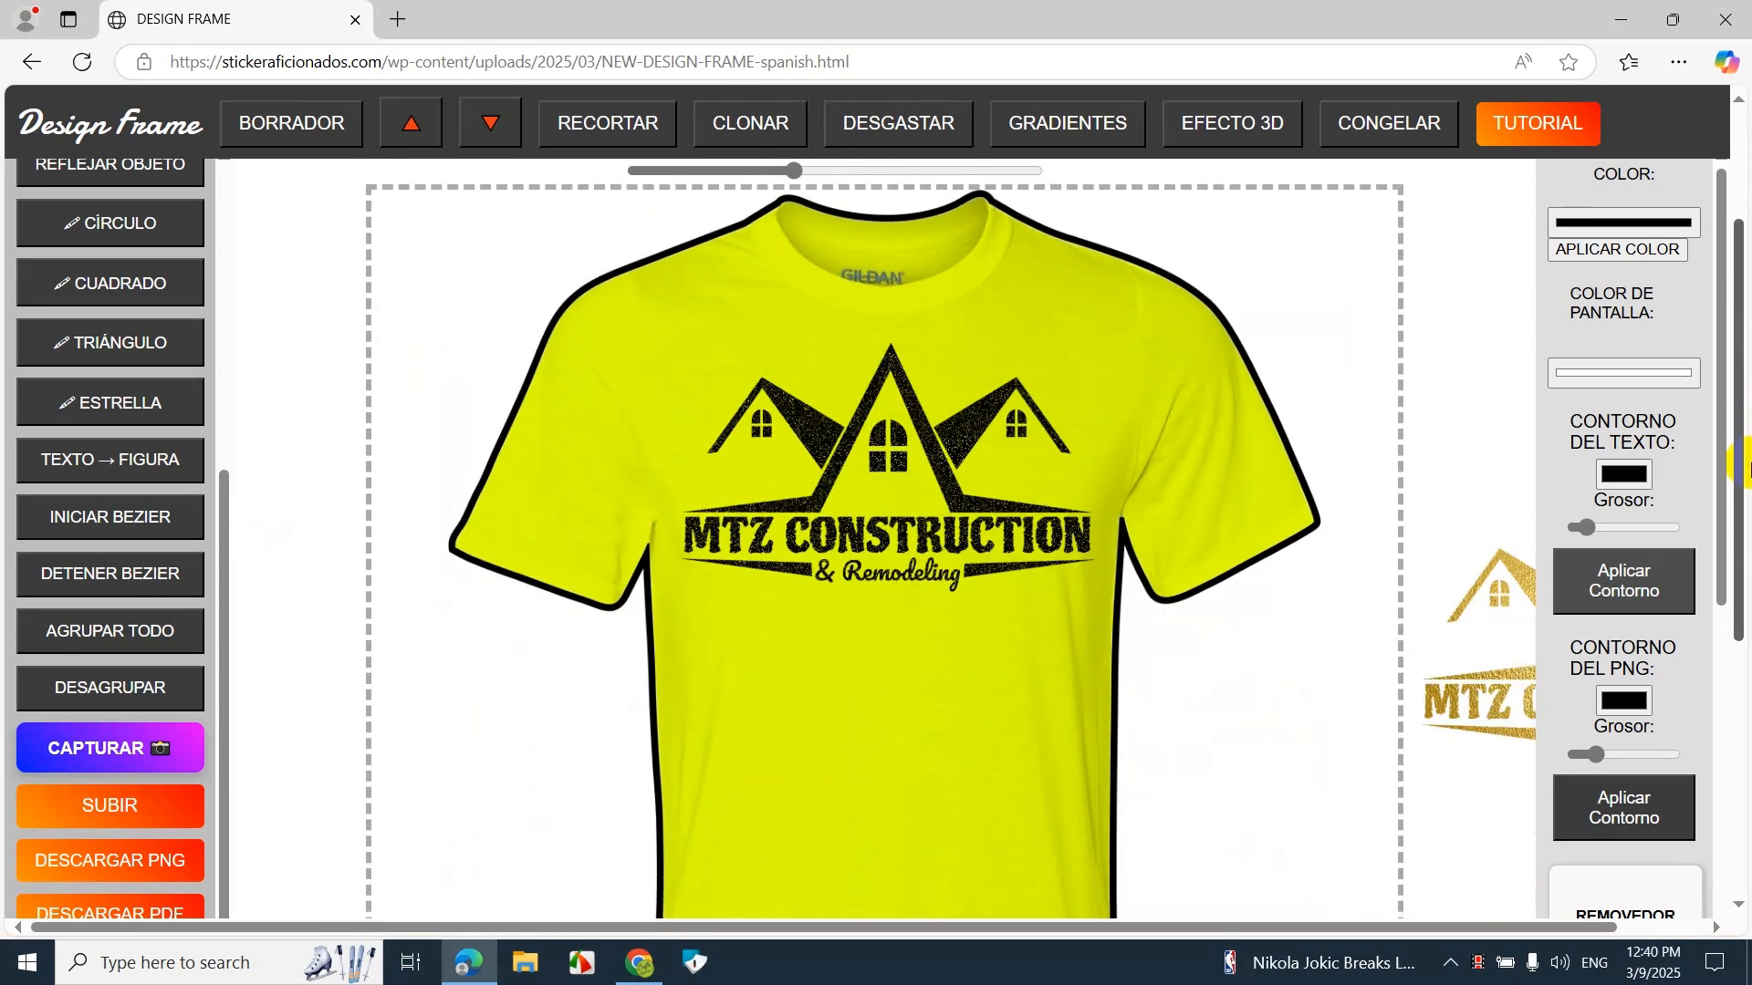